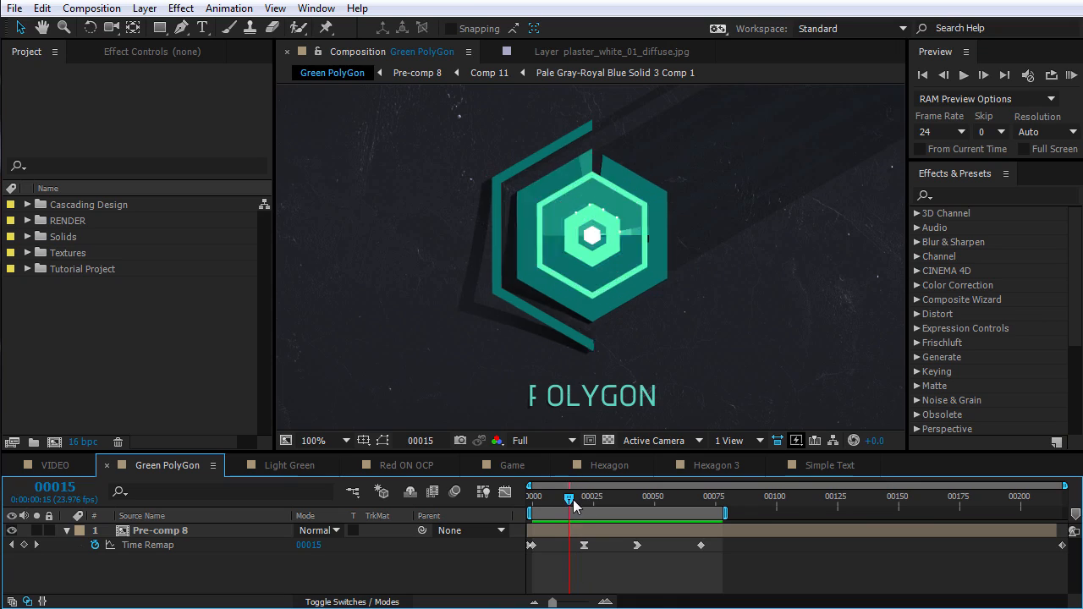
Scrub through the Green PolyGon composition to review the finished hexagon animation
{"action": "mouse_move", "coordinate": [573, 499]}
{"action": "left_mouse_down"}
{"action": "mouse_move", "coordinate": [552, 501]}
{"action": "mouse_move", "coordinate": [706, 517]}
{"action": "mouse_move", "coordinate": [559, 519]}
{"action": "mouse_move", "coordinate": [602, 521]}
{"action": "mouse_move", "coordinate": [596, 503]}
{"action": "mouse_move", "coordinate": [555, 500]}
{"action": "mouse_move", "coordinate": [592, 506]}
{"action": "left_mouse_up"}
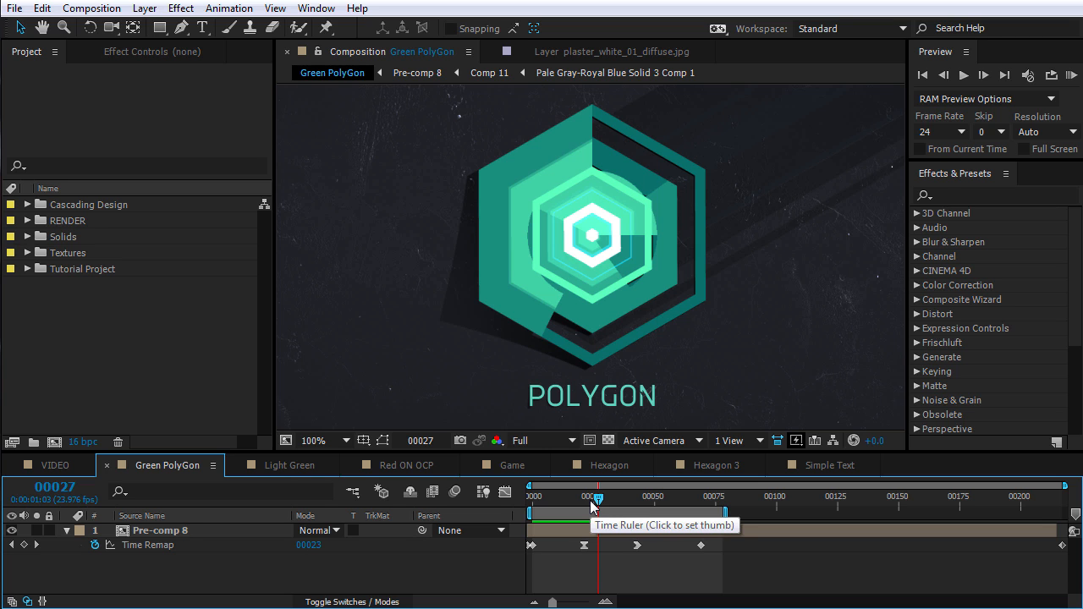
{"action": "left_click_drag", "start_coordinate": [593, 505], "coordinate": [636, 503]}
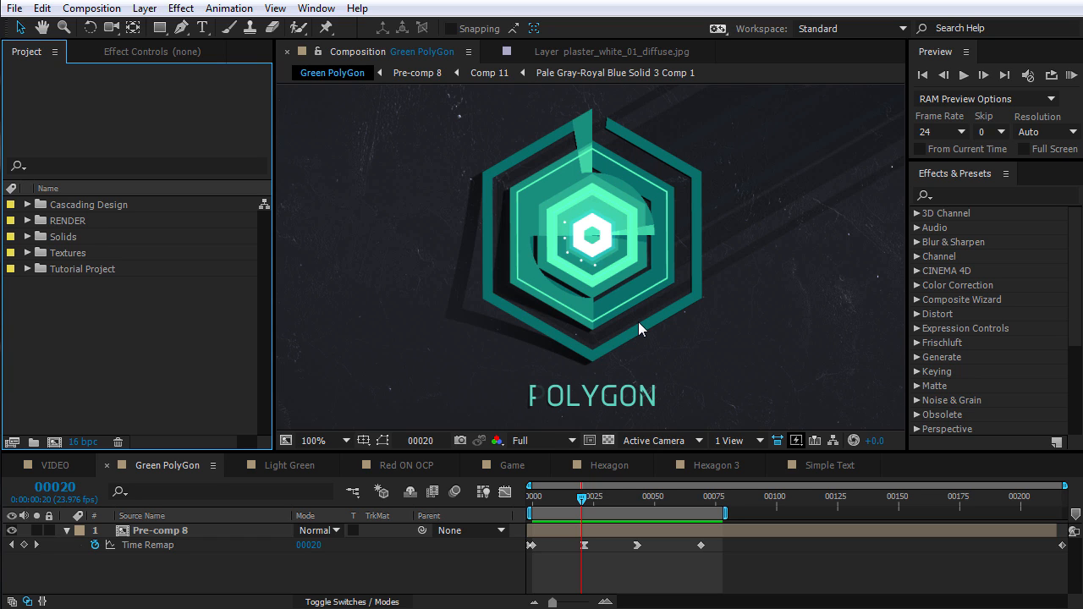
Create a new 1024 x 1024 px composition named Polygon at 23.976 fps, 217 frames long
{"action": "left_click_drag", "start_coordinate": [77, 350], "coordinate": [38, 203]}
{"action": "left_click", "coordinate": [120, 341]}
{"action": "left_click", "coordinate": [94, 8]}
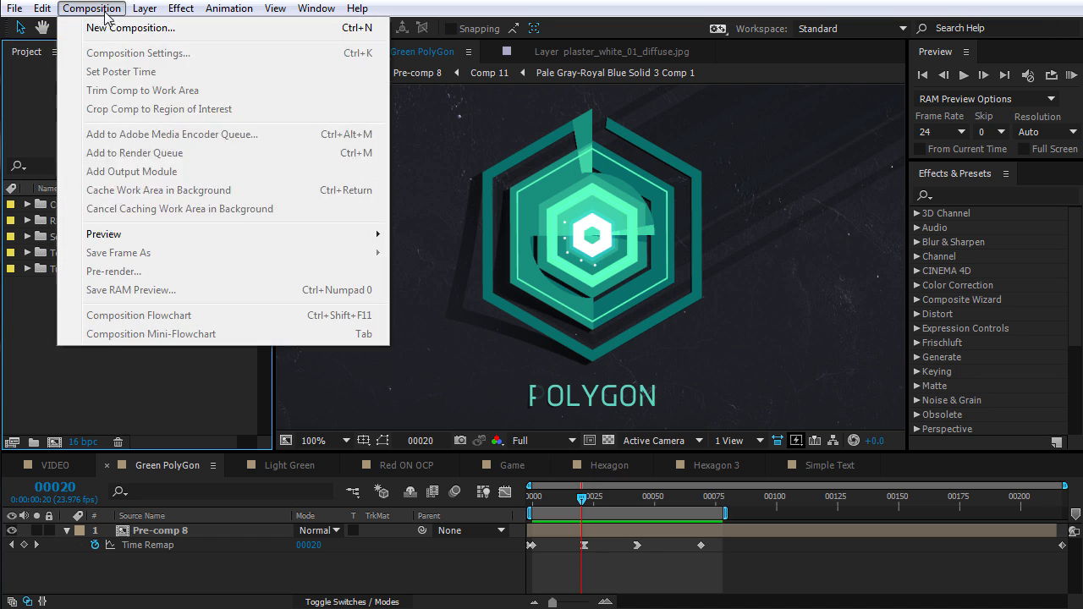
{"action": "left_click", "coordinate": [144, 30]}
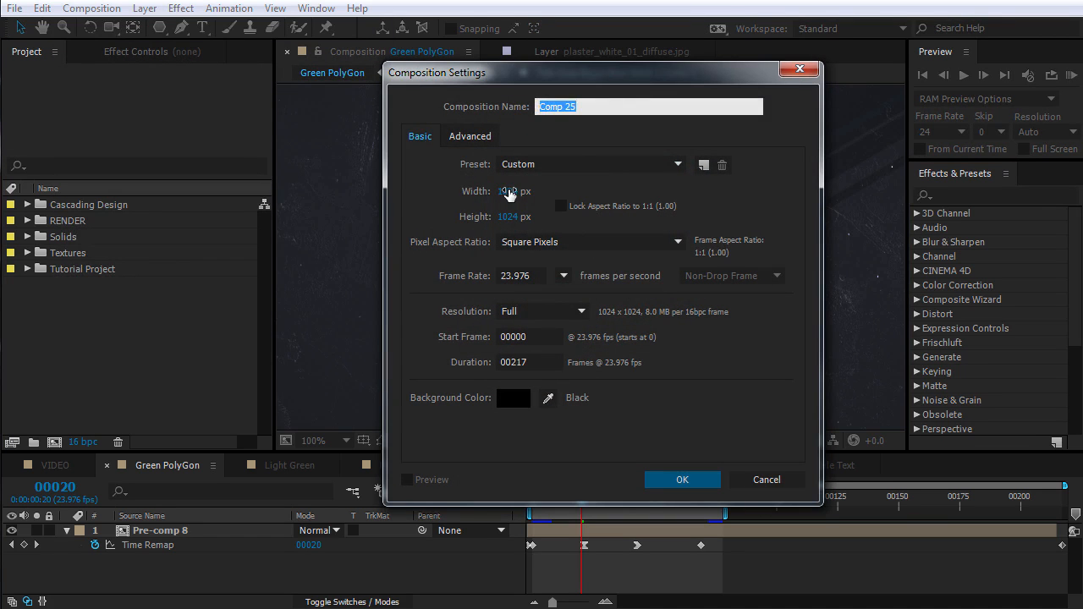
{"action": "left_click", "coordinate": [511, 192]}
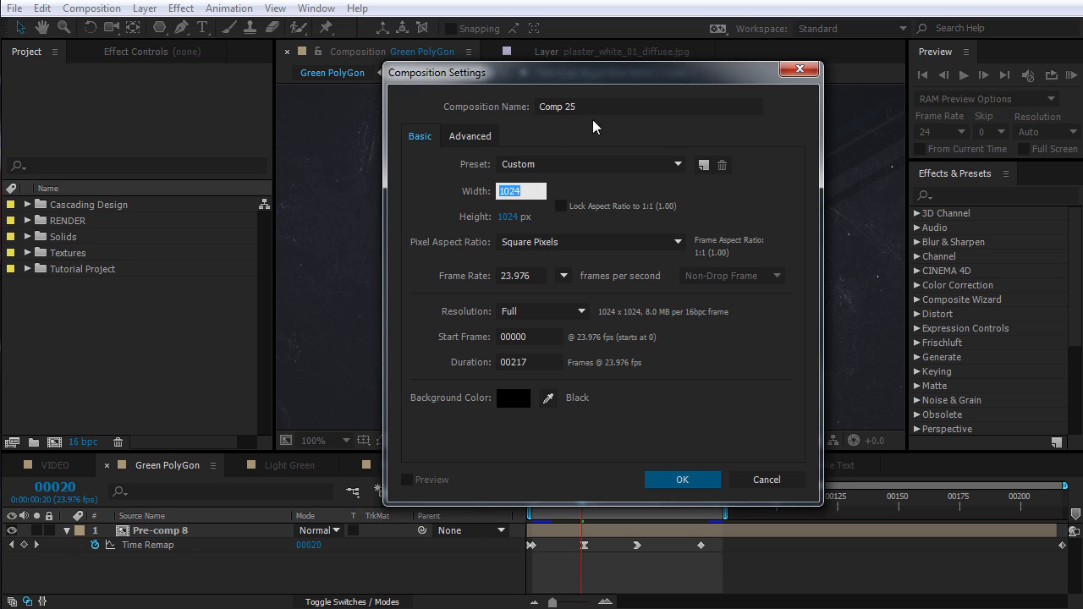
{"action": "left_click", "coordinate": [541, 107]}
{"action": "type", "text": "Polygon"}
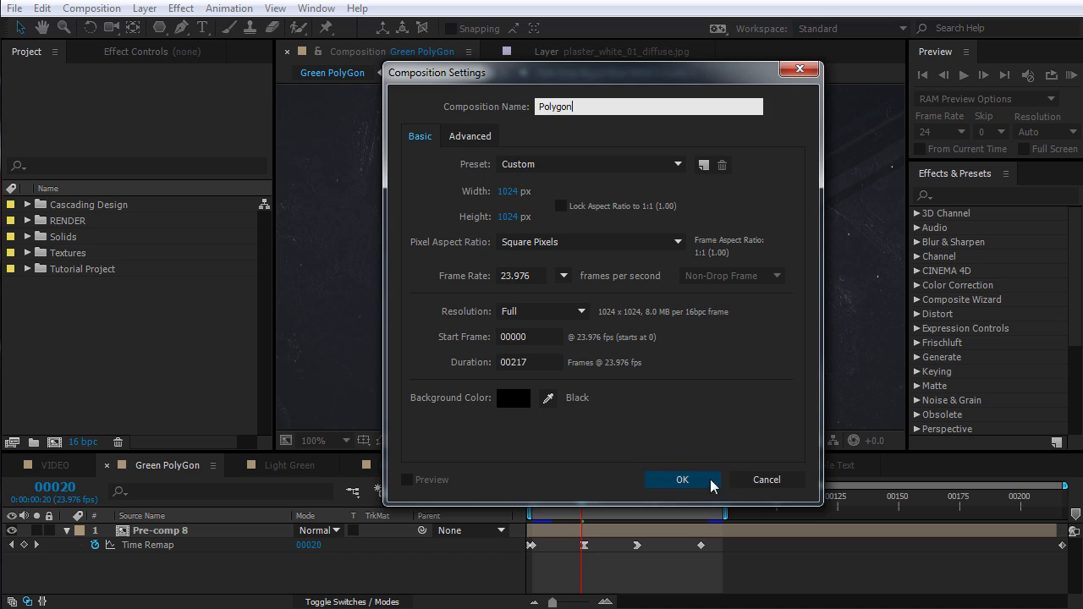
{"action": "left_click", "coordinate": [682, 480]}
Add a 1024 x 1024 px solid named Rings in dark blue (0057A0) to the Polygon composition
{"action": "key", "text": "comma"}
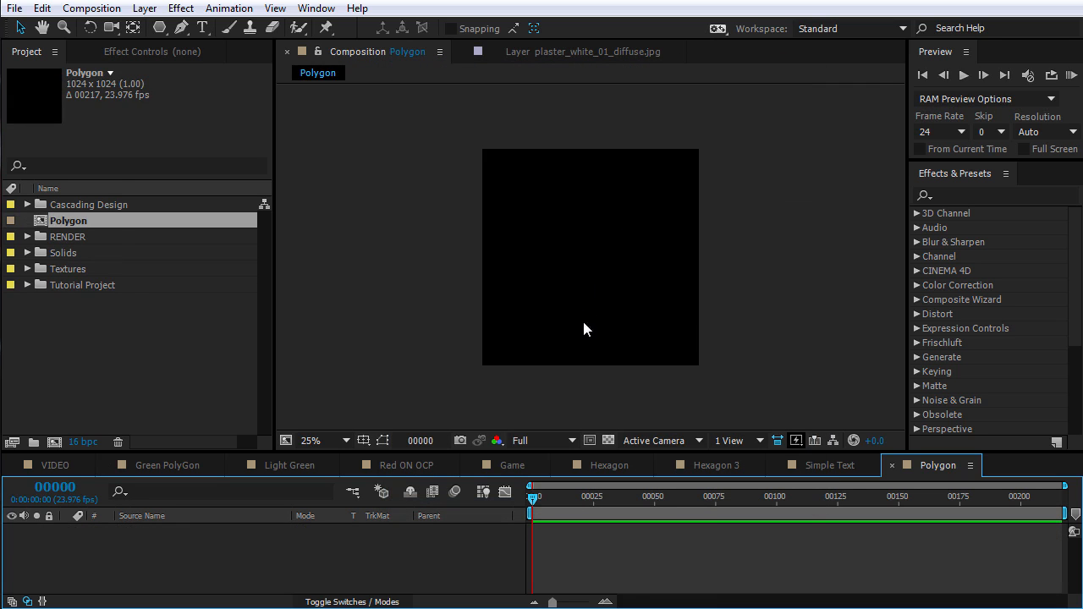
{"action": "key", "text": "period"}
{"action": "left_click", "coordinate": [144, 8]}
{"action": "mouse_move", "coordinate": [158, 27]}
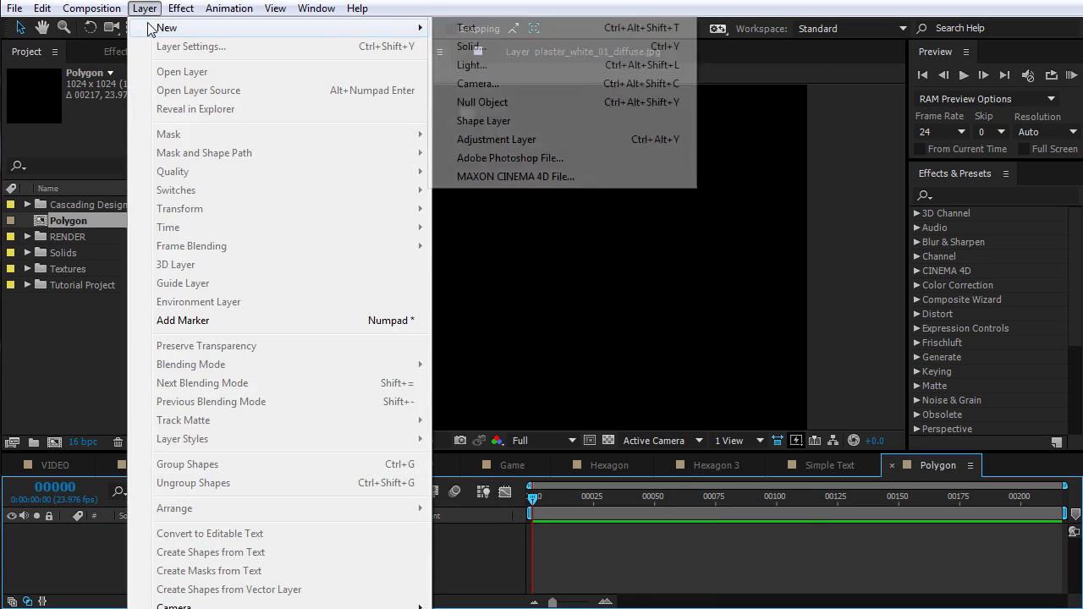
{"action": "left_click", "coordinate": [485, 43]}
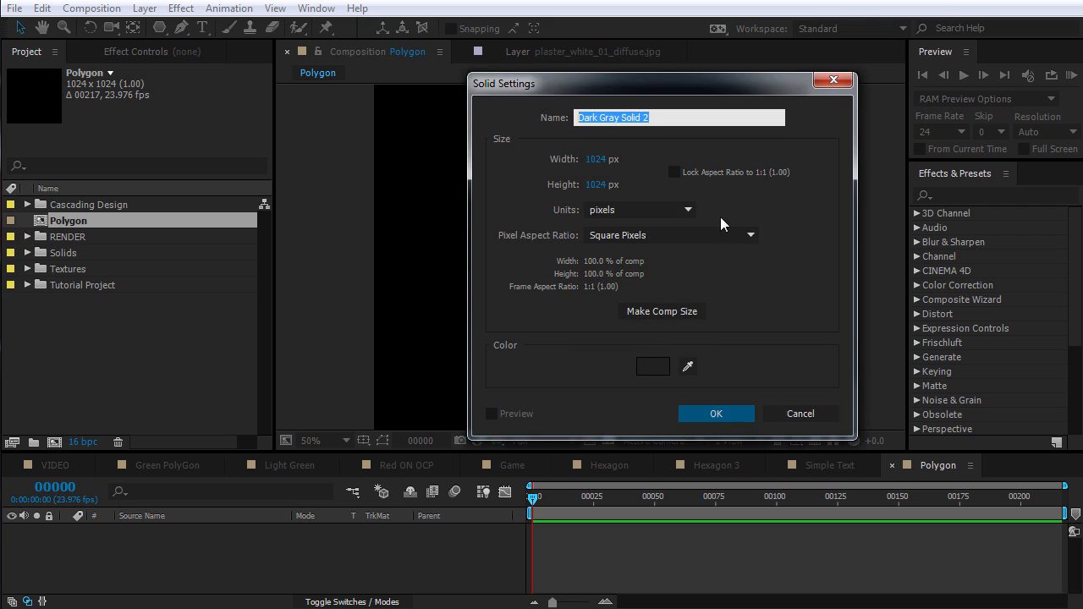
{"action": "type", "text": "Rings"}
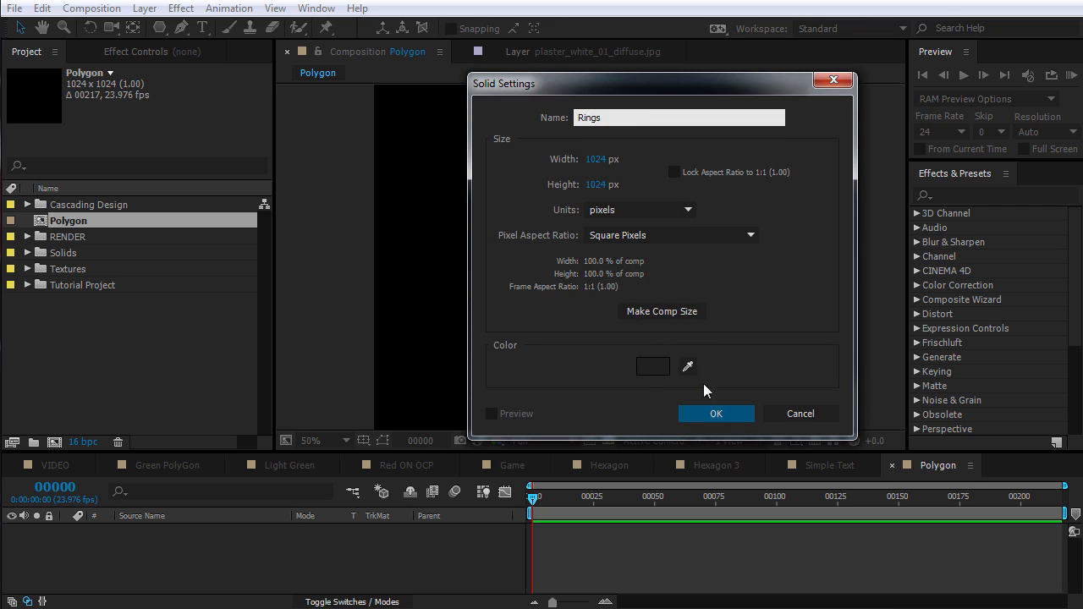
{"action": "left_click", "coordinate": [645, 367]}
{"action": "left_click", "coordinate": [857, 439]}
{"action": "left_click_drag", "start_coordinate": [795, 442], "coordinate": [849, 427]}
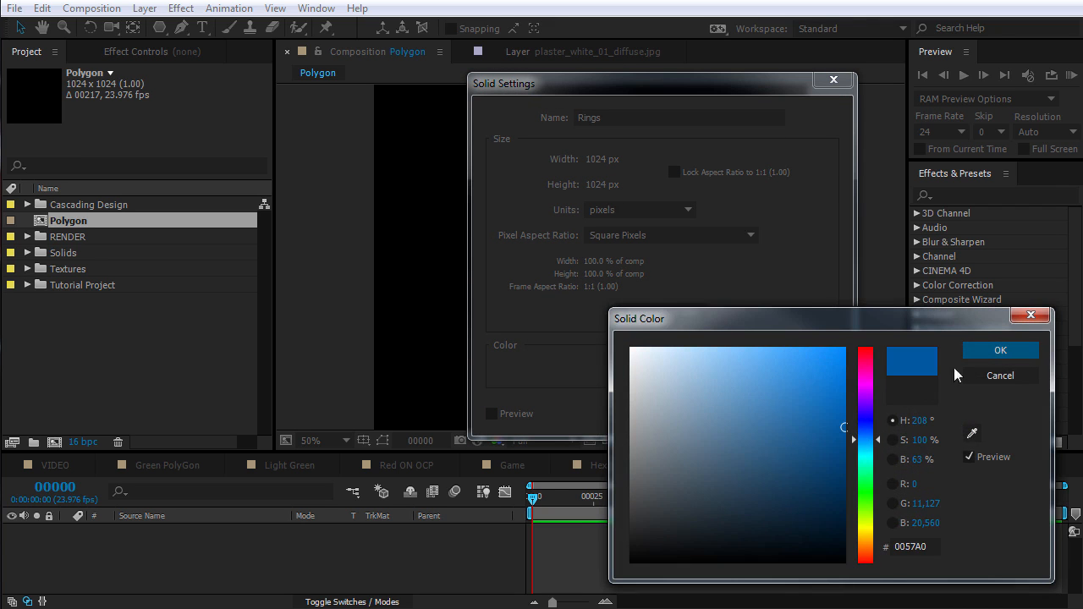
{"action": "left_click", "coordinate": [997, 350]}
{"action": "left_click", "coordinate": [709, 408]}
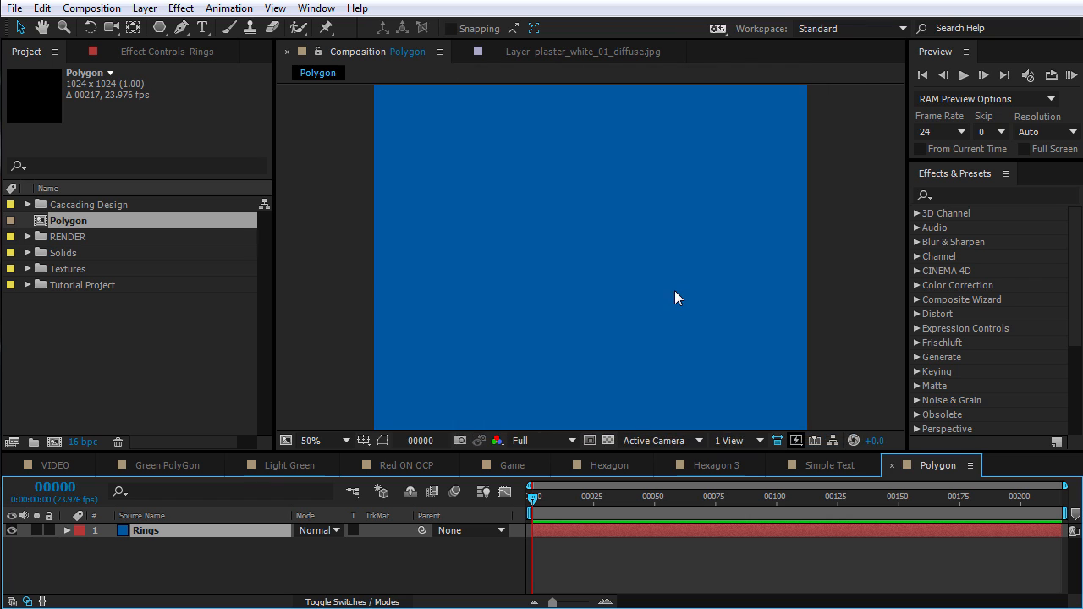
Find the Radio Waves effect, apply it to the Rings layer, and scrub to frame 84 to view the waves
{"action": "left_click", "coordinate": [973, 196]}
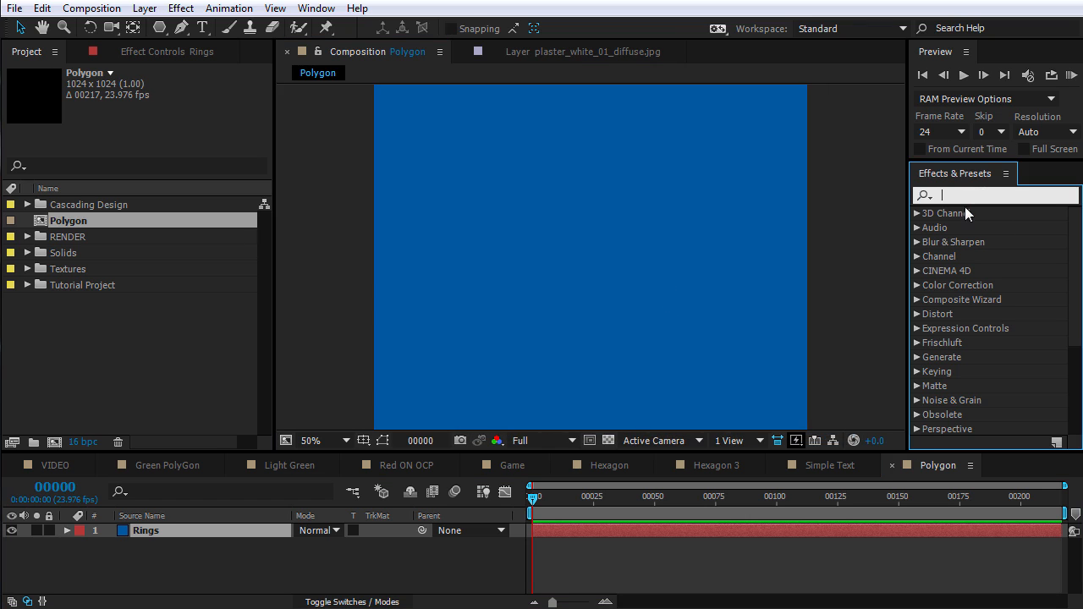
{"action": "type", "text": "radio w"}
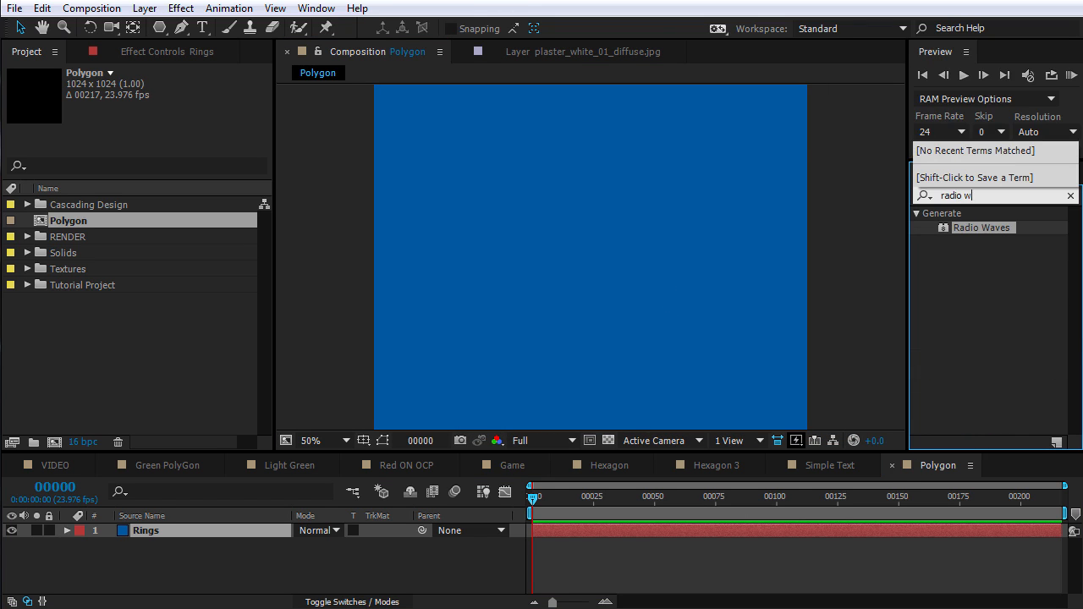
{"action": "type", "text": "a"}
{"action": "left_click_drag", "start_coordinate": [980, 229], "coordinate": [639, 256]}
{"action": "left_click_drag", "start_coordinate": [536, 501], "coordinate": [741, 515]}
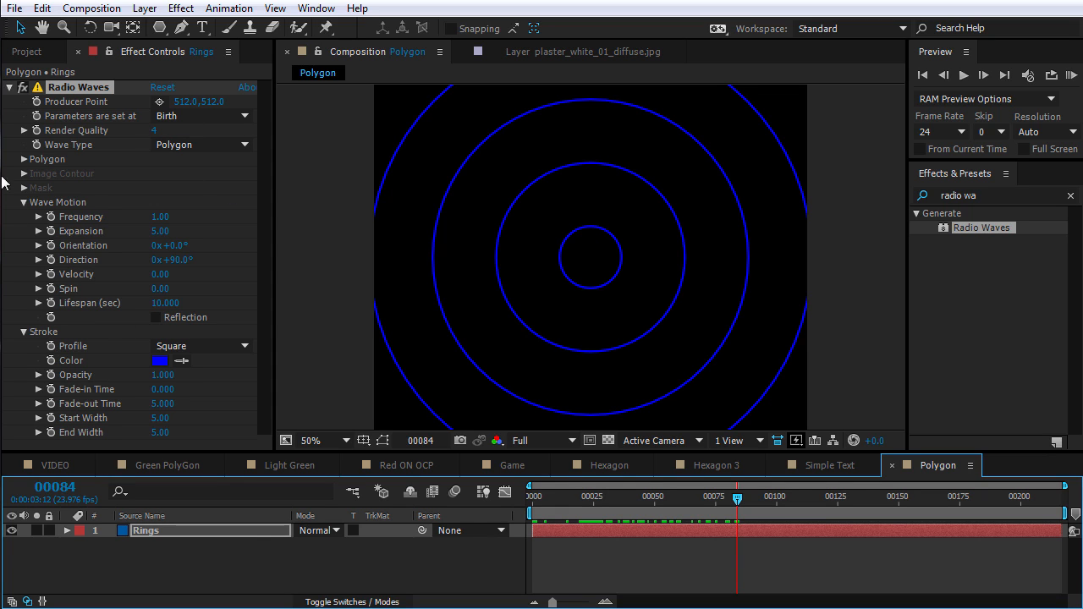
Set the Radio Waves polygon Sides to 6 and preview the hexagonal waves up to frame 36
{"action": "left_click", "coordinate": [24, 159]}
{"action": "left_click", "coordinate": [157, 173]}
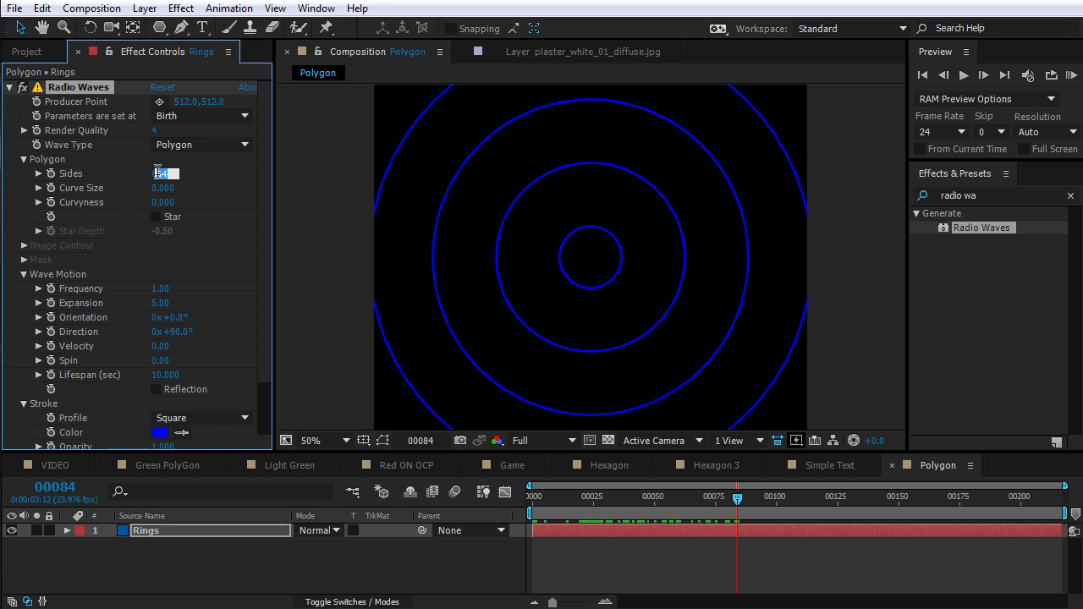
{"action": "type", "text": "6"}
{"action": "key", "text": "Return"}
{"action": "left_click_drag", "start_coordinate": [580, 501], "coordinate": [619, 503]}
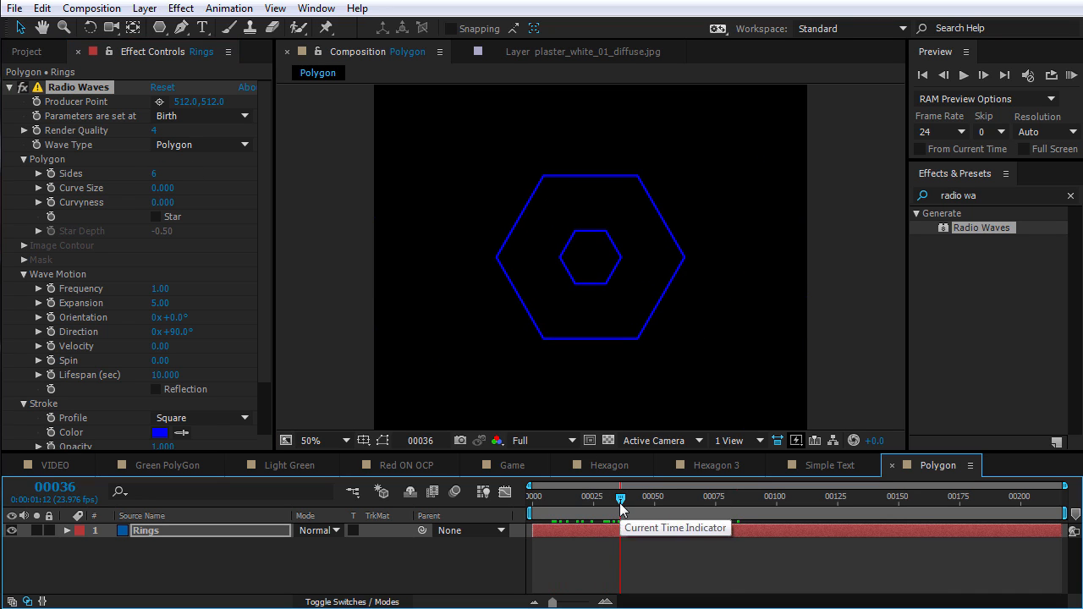
Choose the Polygon shape tool and show the Title/Action Safe guides in the composition view
{"action": "left_click", "coordinate": [161, 32]}
{"action": "left_click_drag", "start_coordinate": [164, 28], "coordinate": [233, 83]}
{"action": "scroll", "coordinate": [597, 275], "scroll_direction": "up", "scroll_amount": 1}
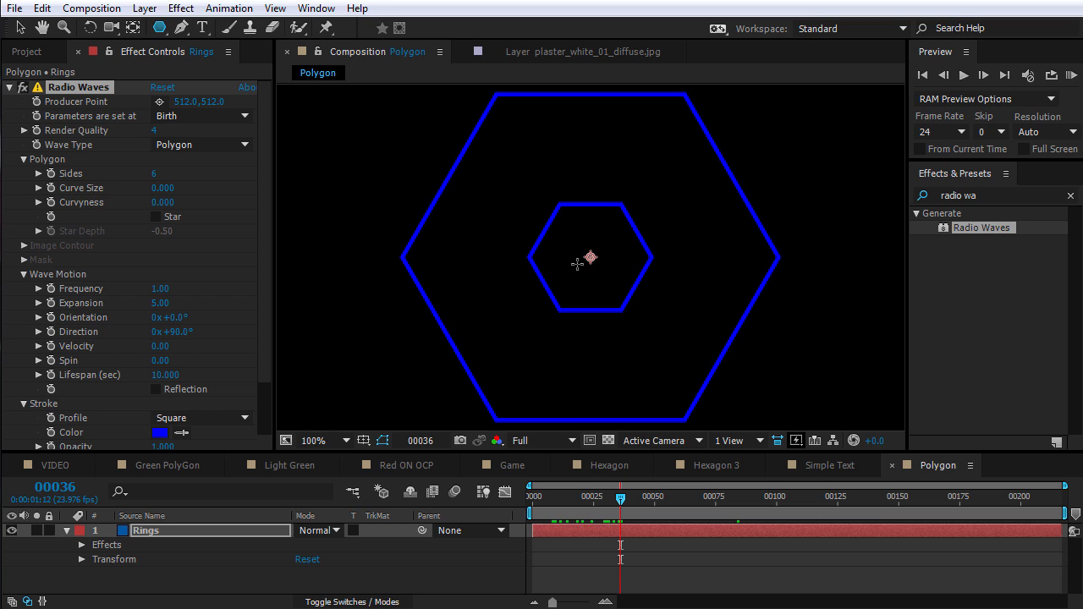
{"action": "key", "text": "ctrl+shift+h"}
{"action": "left_click", "coordinate": [362, 440]}
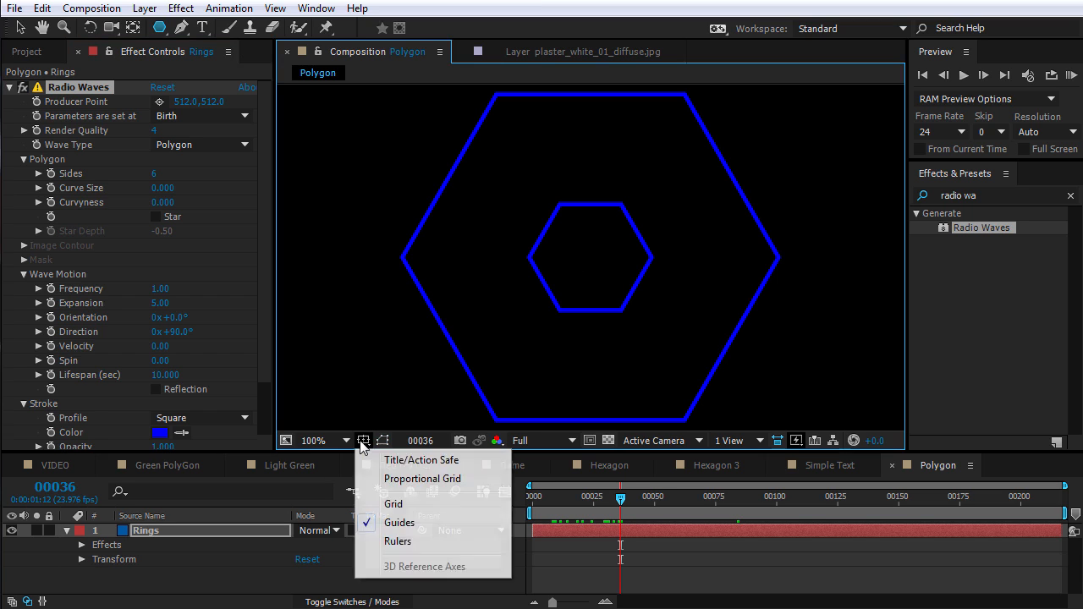
{"action": "left_click", "coordinate": [412, 459]}
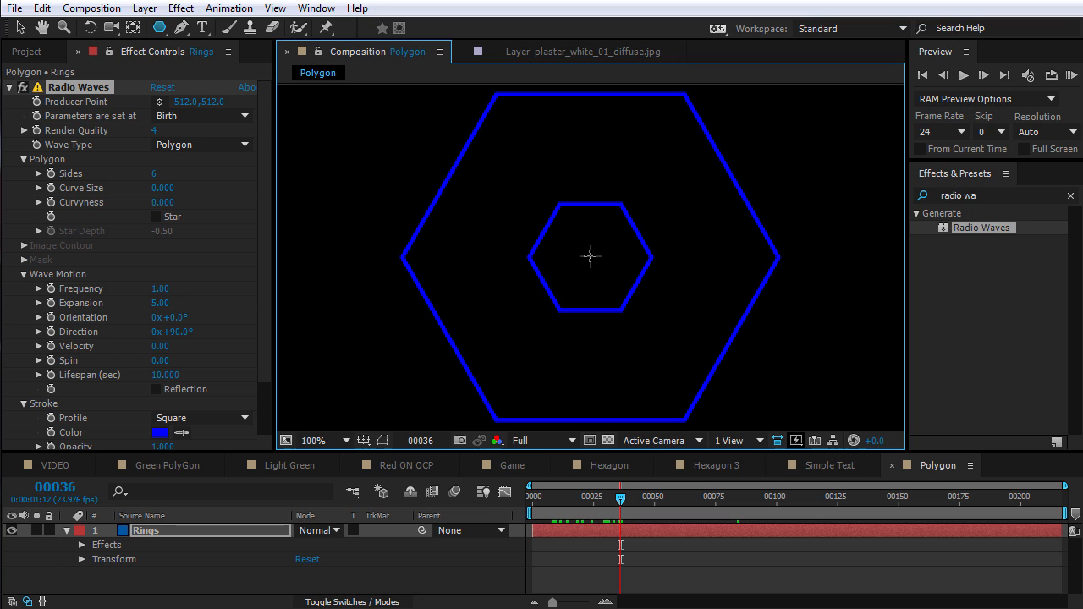
Draw a six-sided polygon mask on the Rings layer outward from the composition's centre, with one corner pointing straight up
{"action": "left_click_drag", "start_coordinate": [591, 255], "coordinate": [671, 335]}
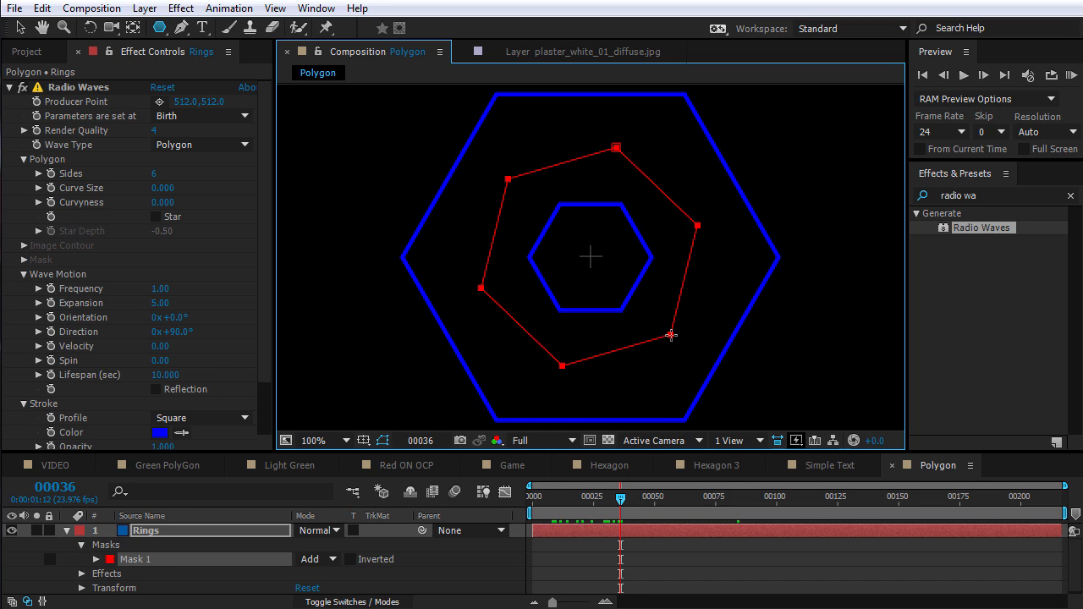
{"action": "key", "text": "Up"}
{"action": "key", "text": "Down"}
{"action": "key", "text": "Down"}
{"action": "key", "text": "Up"}
{"action": "left_click_drag", "start_coordinate": [671, 335], "coordinate": [695, 382]}
{"action": "scroll", "coordinate": [625, 289], "scroll_direction": "down", "scroll_amount": 2}
{"action": "scroll", "coordinate": [625, 290], "scroll_direction": "up", "scroll_amount": 2}
Switch the Radio Waves Wave Type to Mask, use Mask 1 as its source, and preview the rings at frame 41
{"action": "left_click", "coordinate": [93, 92]}
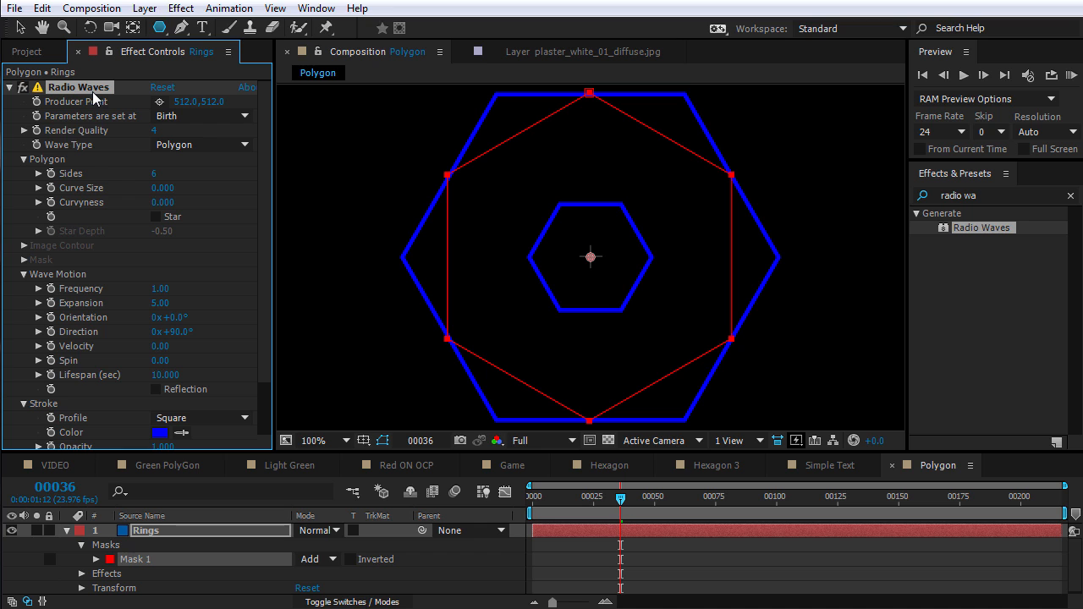
{"action": "left_click", "coordinate": [182, 147]}
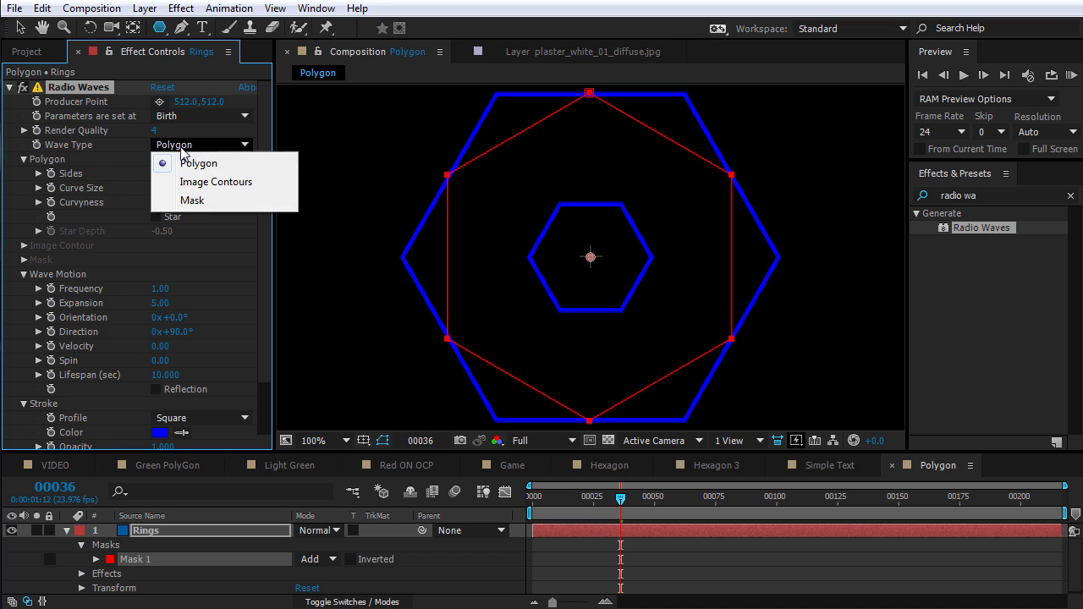
{"action": "left_click", "coordinate": [192, 200]}
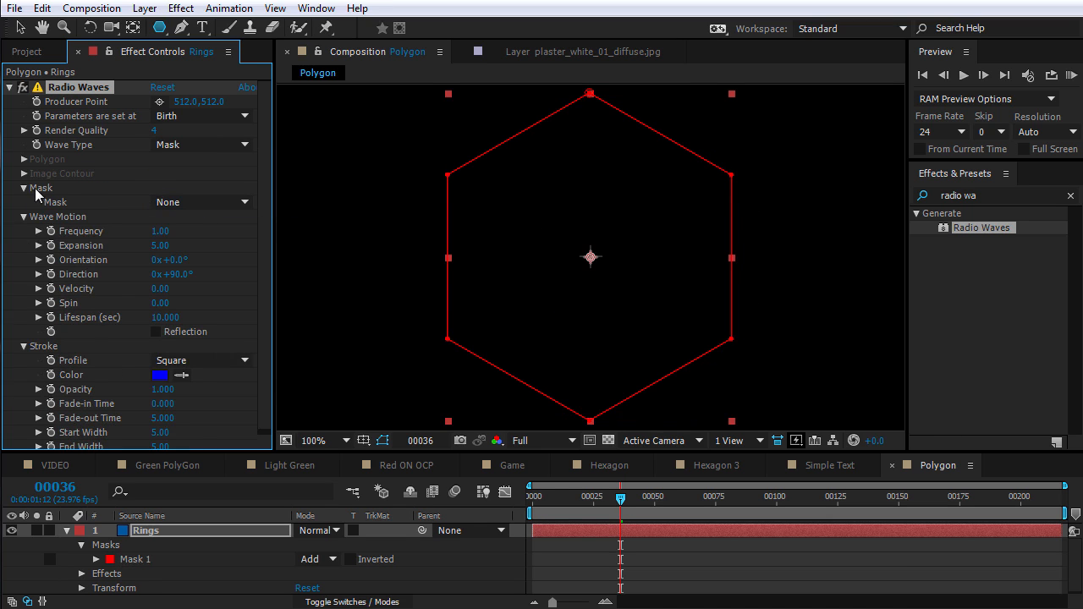
{"action": "left_click", "coordinate": [208, 202]}
{"action": "left_click", "coordinate": [196, 245]}
{"action": "mouse_move", "coordinate": [645, 506]}
{"action": "left_mouse_down"}
{"action": "mouse_move", "coordinate": [584, 507]}
{"action": "mouse_move", "coordinate": [632, 510]}
{"action": "left_mouse_up"}
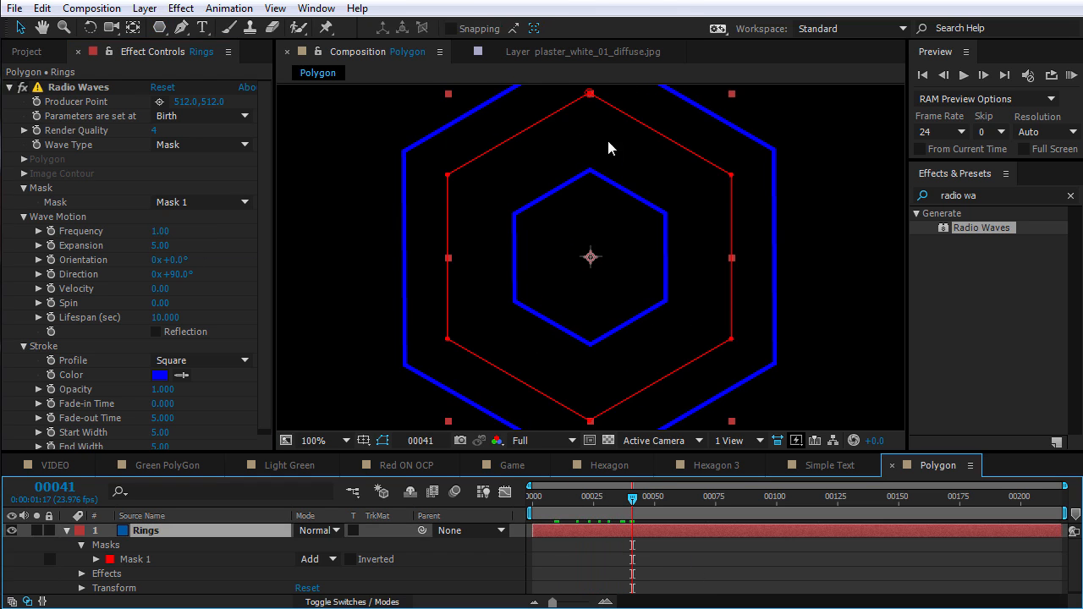
Try moving the hexagon mask's top vertex down toward the centre, preview the waves at frame 54, and undo the change
{"action": "left_click_drag", "start_coordinate": [590, 95], "coordinate": [591, 240]}
{"action": "left_click_drag", "start_coordinate": [610, 504], "coordinate": [664, 508]}
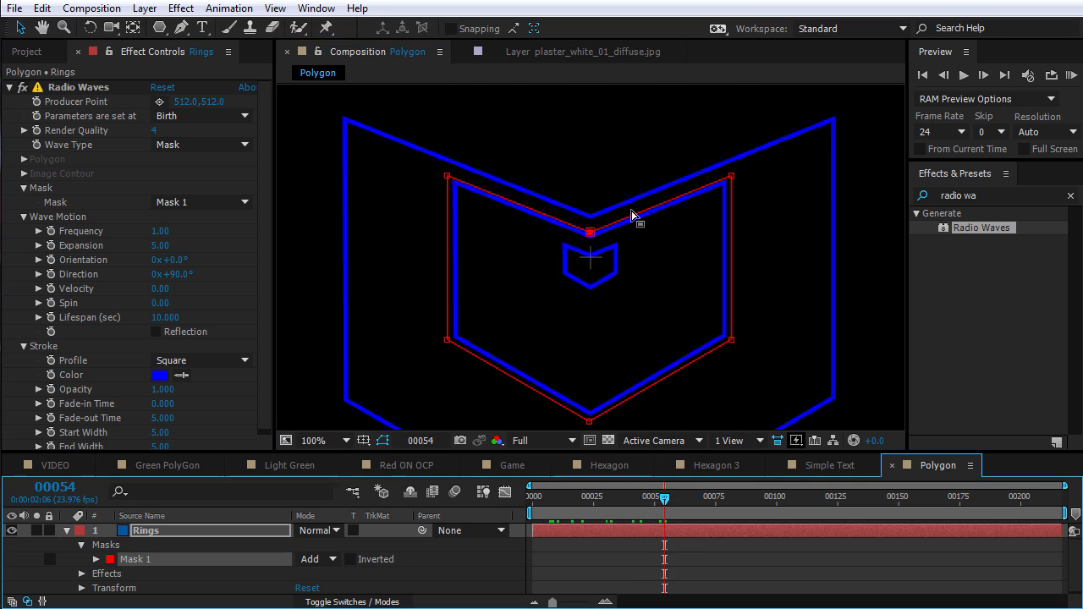
{"action": "key", "text": "ctrl+z"}
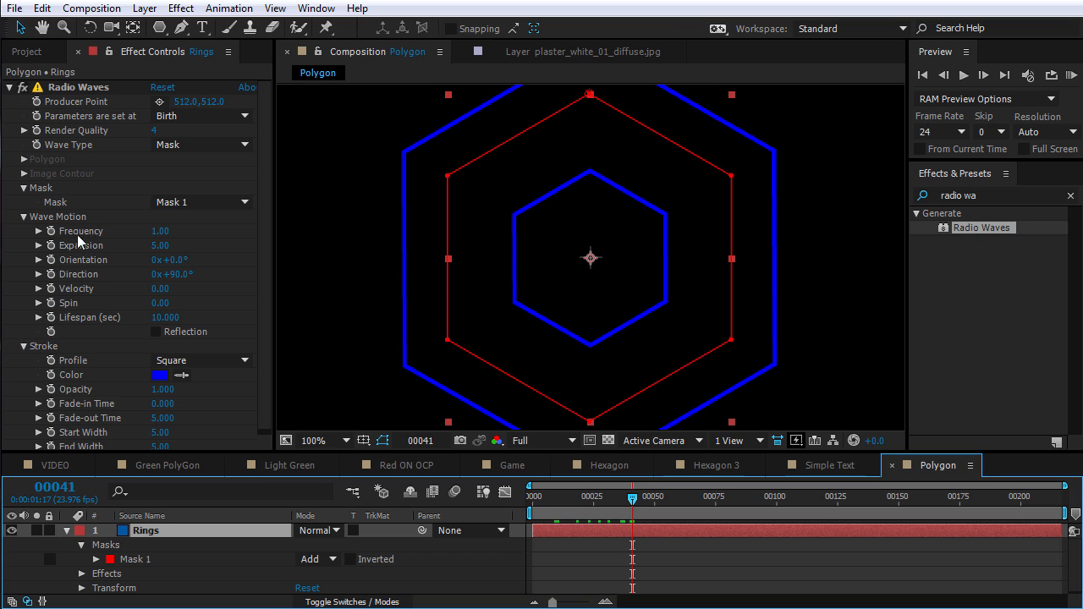
Raise the Radio Waves Frequency to 3.50 and preview the rings up to frame 41
{"action": "left_click_drag", "start_coordinate": [159, 229], "coordinate": [290, 331]}
{"action": "left_click_drag", "start_coordinate": [161, 233], "coordinate": [167, 230]}
{"action": "left_click_drag", "start_coordinate": [566, 496], "coordinate": [633, 509]}
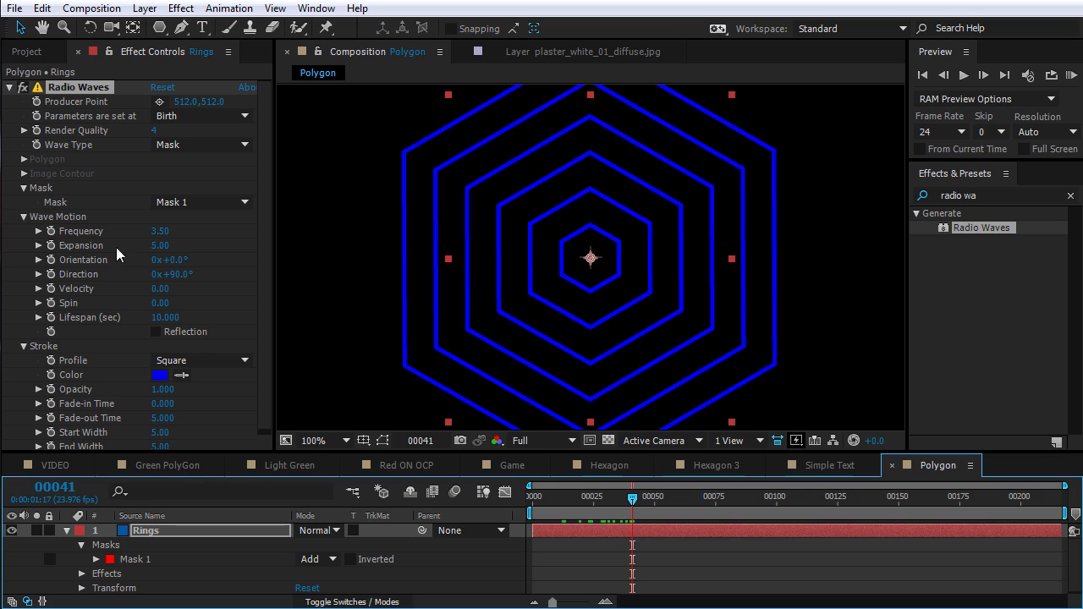
Set the Radio Waves Expansion to 10
{"action": "mouse_move", "coordinate": [159, 245]}
{"action": "left_mouse_down"}
{"action": "mouse_move", "coordinate": [178, 244]}
{"action": "mouse_move", "coordinate": [172, 256]}
{"action": "left_mouse_up"}
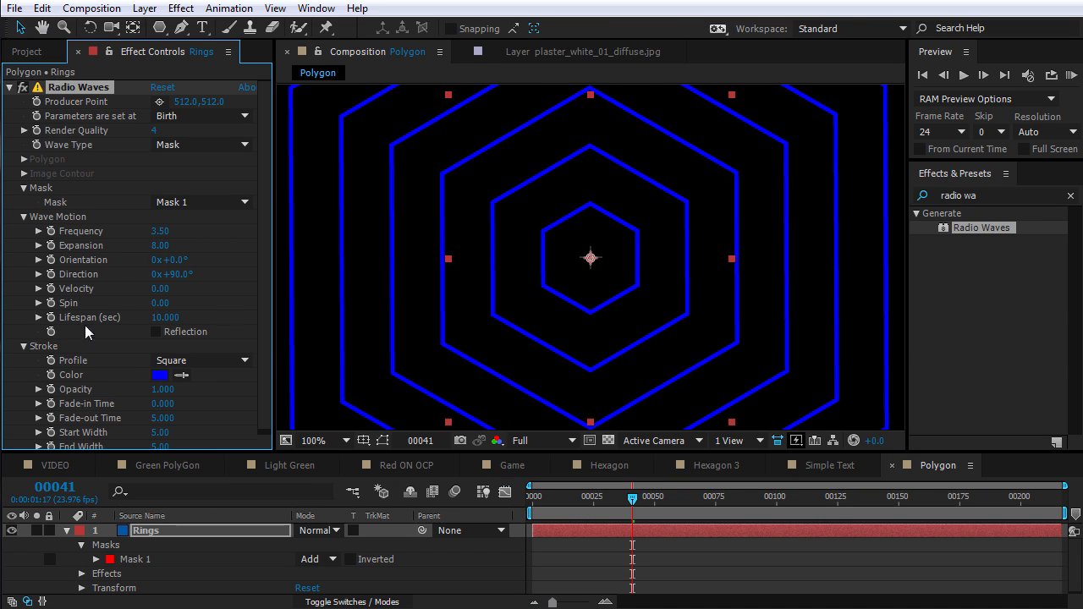
{"action": "left_click", "coordinate": [158, 245]}
{"action": "type", "text": "10"}
{"action": "key", "text": "Return"}
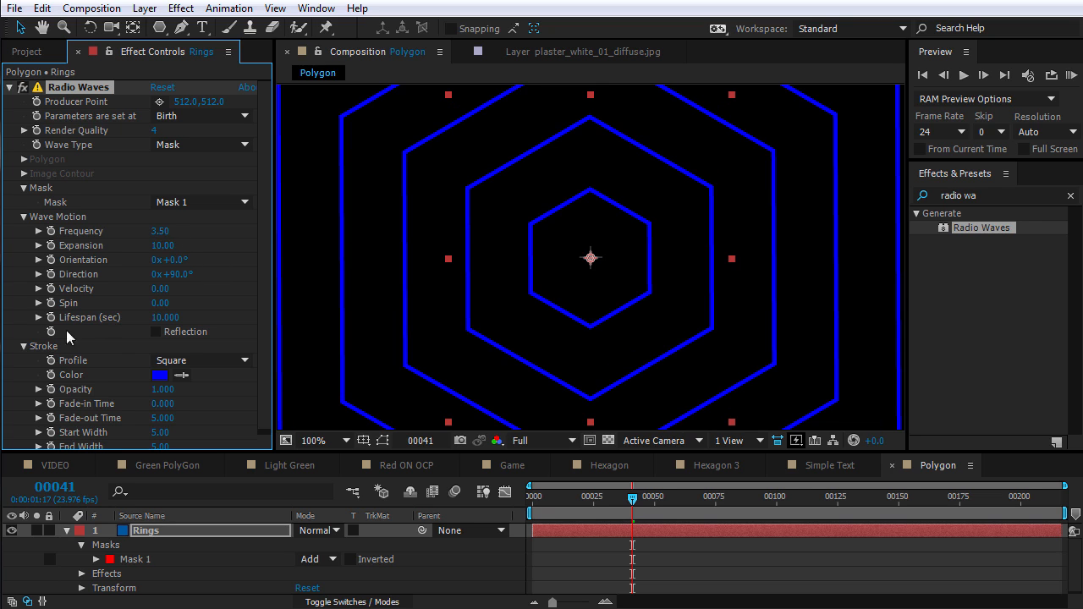
Shorten the Radio Waves Lifespan to 1.6 seconds
{"action": "left_click_drag", "start_coordinate": [161, 317], "coordinate": [67, 325]}
{"action": "scroll", "coordinate": [578, 254], "scroll_direction": "down", "scroll_amount": 1}
{"action": "left_click_drag", "start_coordinate": [164, 320], "coordinate": [161, 318]}
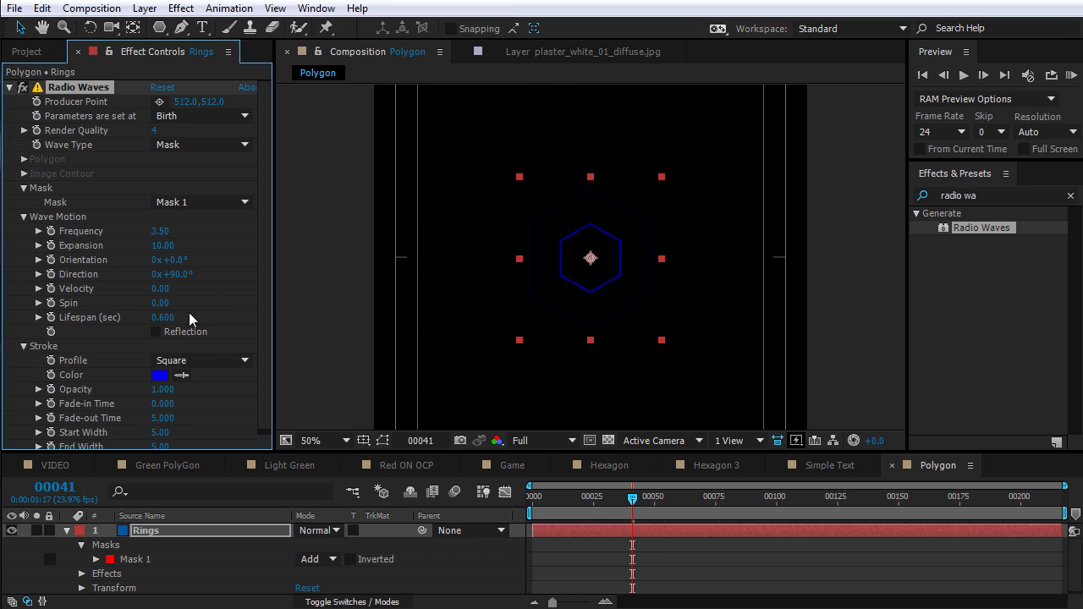
{"action": "scroll", "coordinate": [213, 347], "scroll_direction": "down", "scroll_amount": 1}
{"action": "left_click_drag", "start_coordinate": [162, 313], "coordinate": [179, 349]}
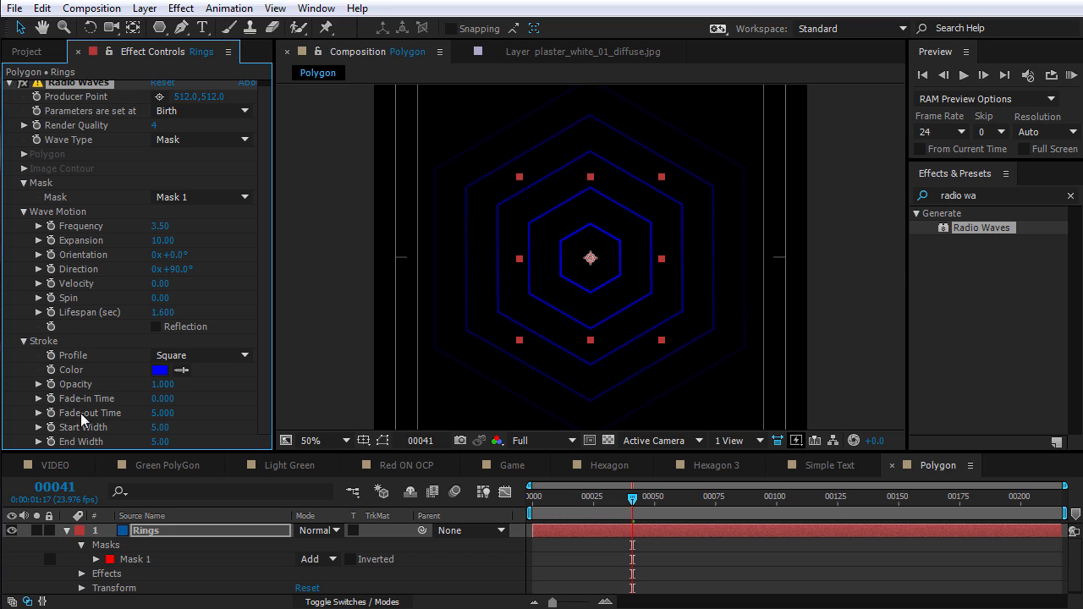
Set the Radio Waves Fade-out Time to 0 and the Lifespan to 1 second
{"action": "left_click", "coordinate": [162, 413]}
{"action": "type", "text": "0"}
{"action": "key", "text": "Return"}
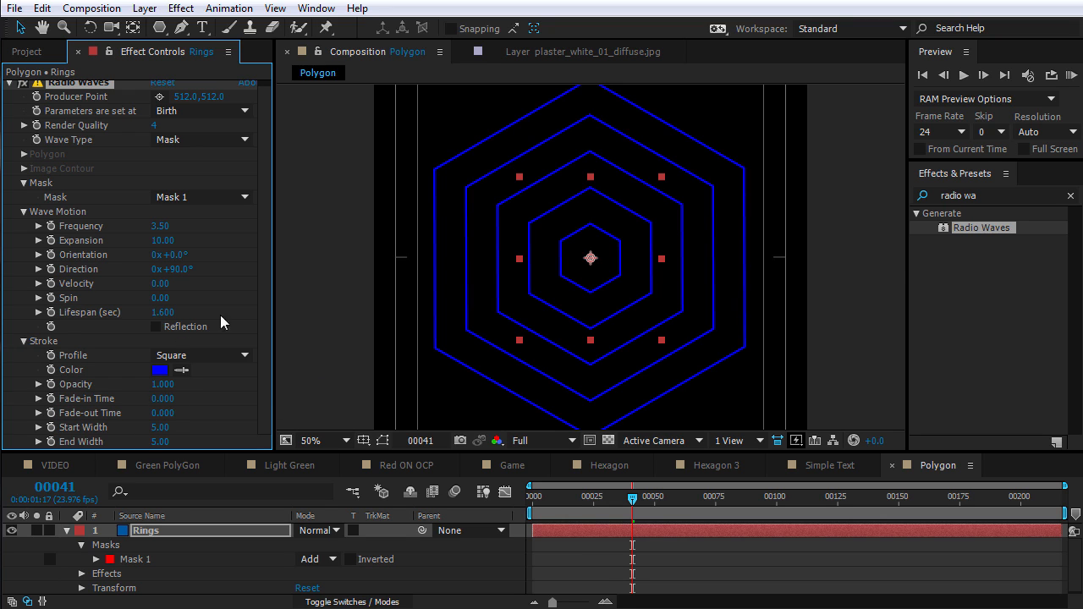
{"action": "left_click", "coordinate": [168, 312]}
{"action": "type", "text": "1"}
{"action": "key", "text": "Return"}
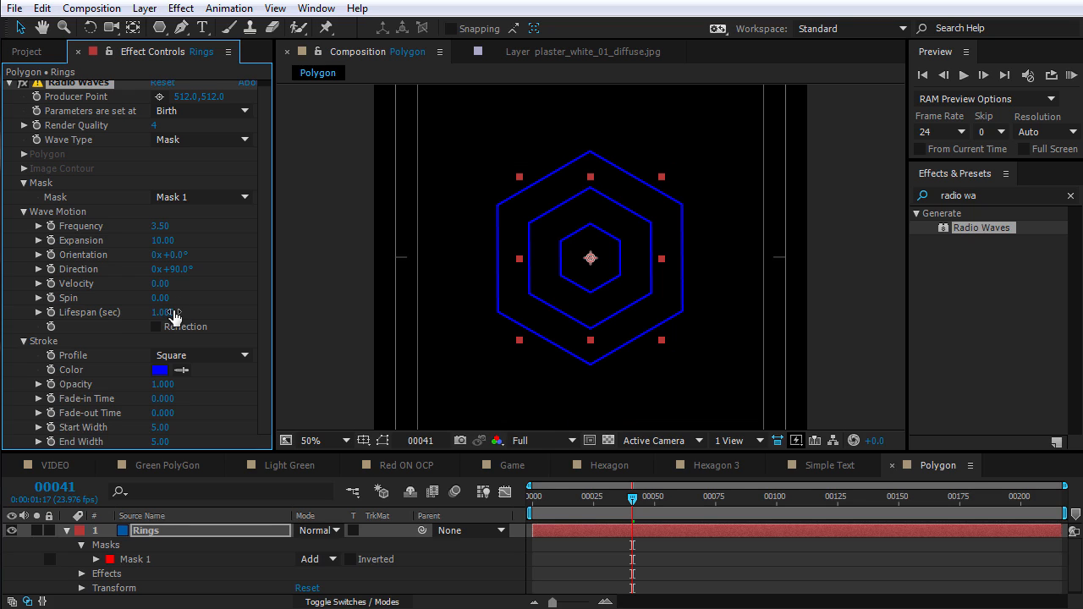
Set the Radio Waves Frequency to 6 and move the current time to frame 10 to check the rings
{"action": "left_click", "coordinate": [160, 226]}
{"action": "type", "text": "6"}
{"action": "key", "text": "Return"}
{"action": "mouse_move", "coordinate": [591, 499]}
{"action": "left_mouse_down"}
{"action": "mouse_move", "coordinate": [573, 499]}
{"action": "mouse_move", "coordinate": [620, 507]}
{"action": "mouse_move", "coordinate": [588, 507]}
{"action": "left_mouse_up"}
{"action": "left_click", "coordinate": [555, 499]}
{"action": "left_click", "coordinate": [556, 499]}
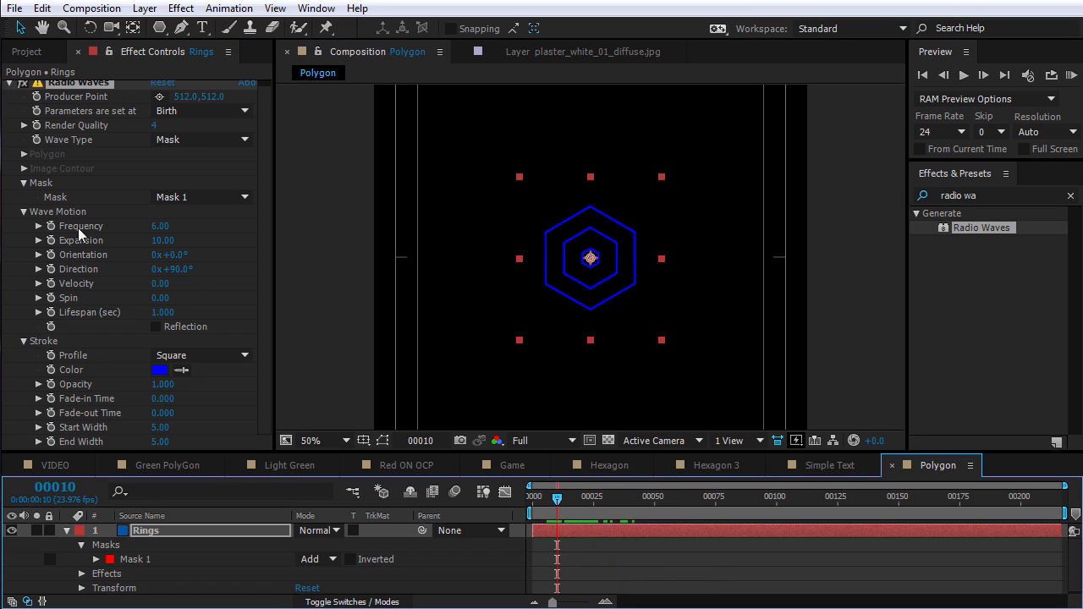
Animate the Radio Waves Frequency from 6 at frame 10 to 0 at frame 21
{"action": "left_click", "coordinate": [51, 226]}
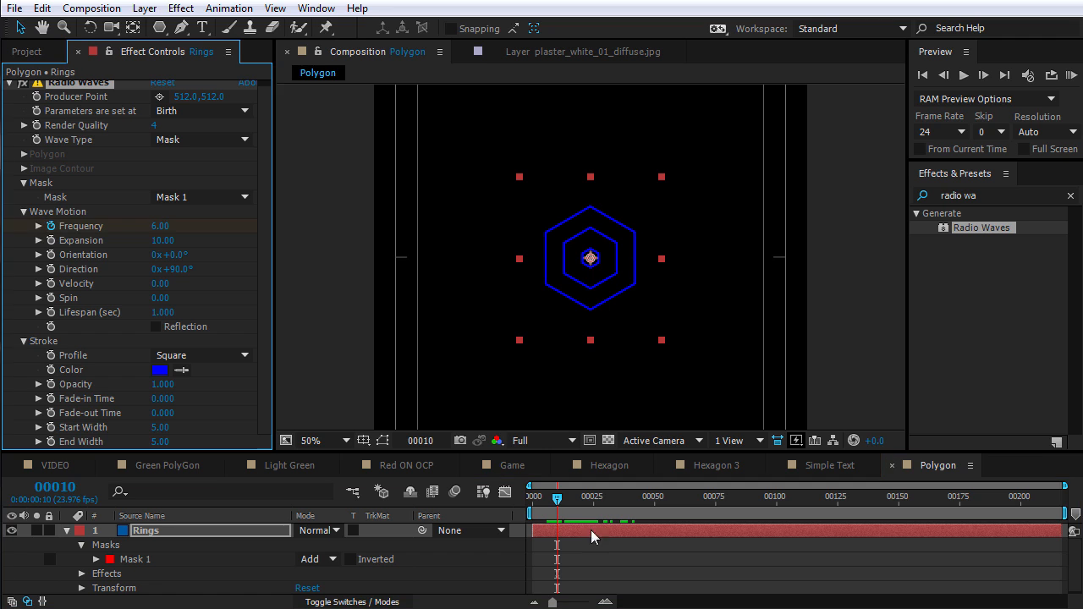
{"action": "left_click_drag", "start_coordinate": [559, 499], "coordinate": [578, 503]}
{"action": "left_click_drag", "start_coordinate": [582, 506], "coordinate": [585, 506]}
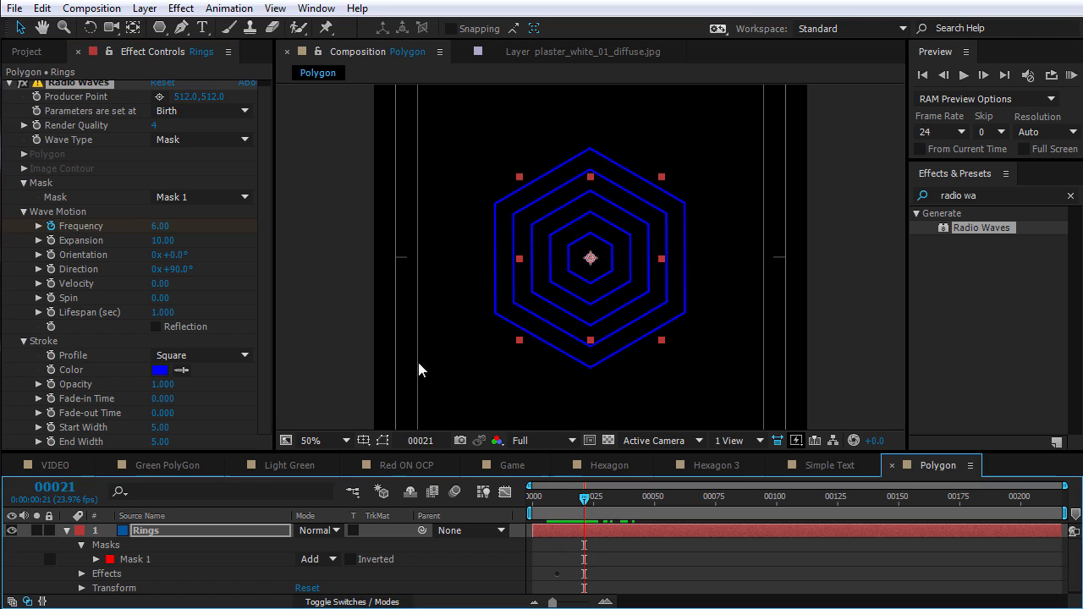
{"action": "left_click", "coordinate": [161, 225]}
{"action": "type", "text": "0"}
{"action": "key", "text": "Return"}
{"action": "mouse_move", "coordinate": [584, 499]}
{"action": "left_mouse_down"}
{"action": "mouse_move", "coordinate": [538, 500]}
{"action": "mouse_move", "coordinate": [643, 506]}
{"action": "mouse_move", "coordinate": [548, 499]}
{"action": "mouse_move", "coordinate": [566, 500]}
{"action": "left_mouse_up"}
{"action": "scroll", "coordinate": [543, 223], "scroll_direction": "up", "scroll_amount": 1}
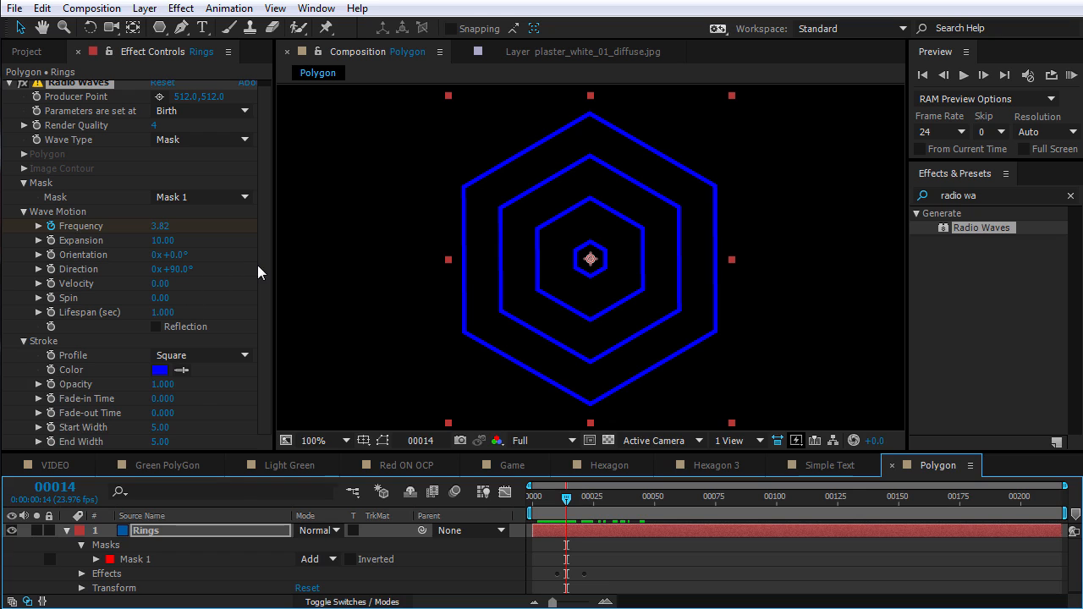
Change the Radio Waves stroke color to the medium blue 0861AD
{"action": "left_click", "coordinate": [161, 369]}
{"action": "left_click_drag", "start_coordinate": [867, 426], "coordinate": [867, 438]}
{"action": "left_click", "coordinate": [805, 363]}
{"action": "left_click", "coordinate": [834, 415]}
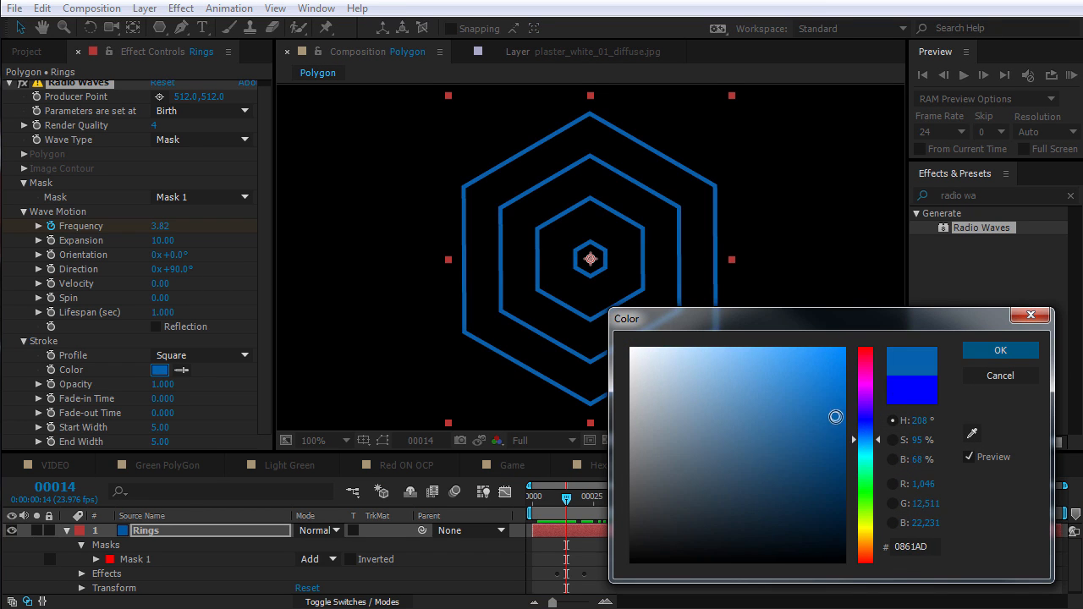
{"action": "left_click", "coordinate": [981, 354]}
{"action": "left_click_drag", "start_coordinate": [566, 499], "coordinate": [564, 509]}
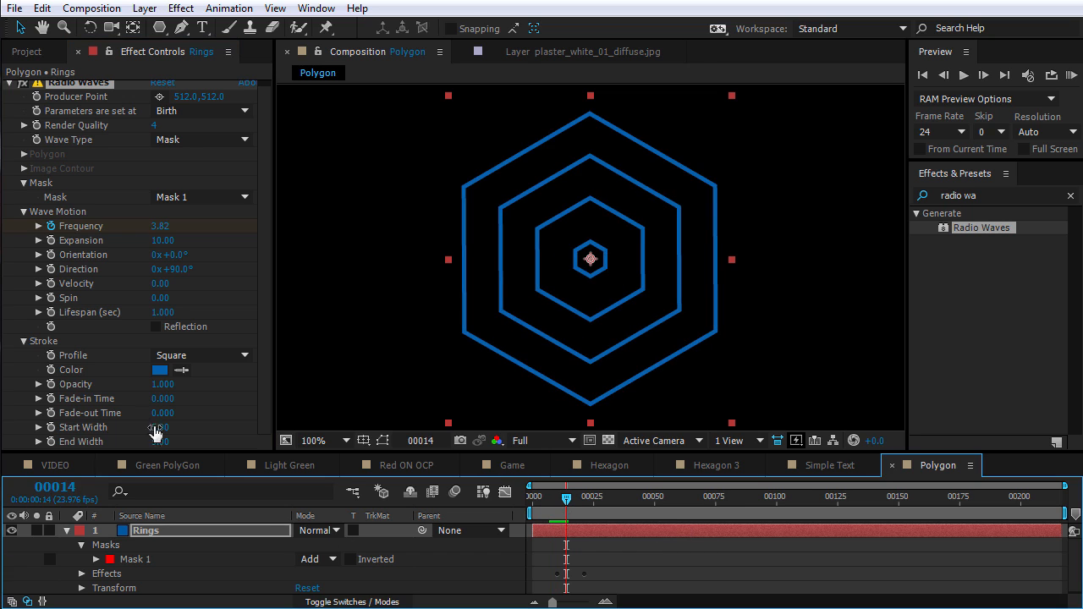
Keyframe the stroke Color in its current blue at frame 6 and change it to bright cyan 08BCE2 at frame 10
{"action": "left_click", "coordinate": [550, 501]}
{"action": "left_click_drag", "start_coordinate": [550, 505], "coordinate": [546, 505]}
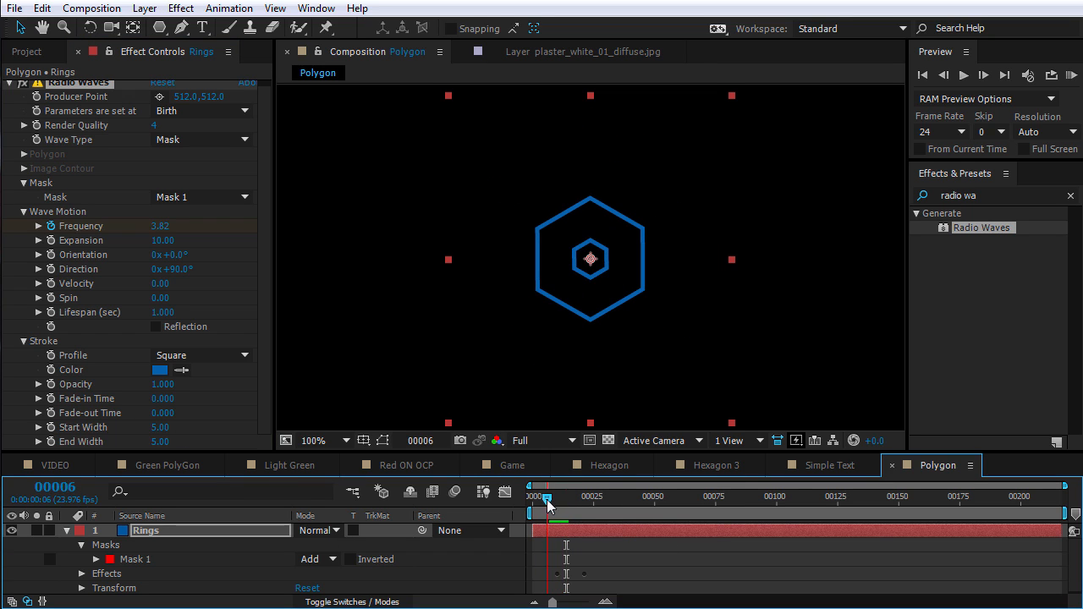
{"action": "left_click", "coordinate": [52, 370]}
{"action": "left_click_drag", "start_coordinate": [551, 508], "coordinate": [557, 507]}
{"action": "left_click", "coordinate": [159, 370]}
{"action": "mouse_move", "coordinate": [863, 438]}
{"action": "left_mouse_down"}
{"action": "mouse_move", "coordinate": [863, 449]}
{"action": "mouse_move", "coordinate": [837, 370]}
{"action": "left_mouse_up"}
{"action": "left_click", "coordinate": [1000, 350]}
{"action": "mouse_move", "coordinate": [557, 504]}
{"action": "left_mouse_down"}
{"action": "mouse_move", "coordinate": [585, 504]}
{"action": "mouse_move", "coordinate": [568, 505]}
{"action": "left_mouse_up"}
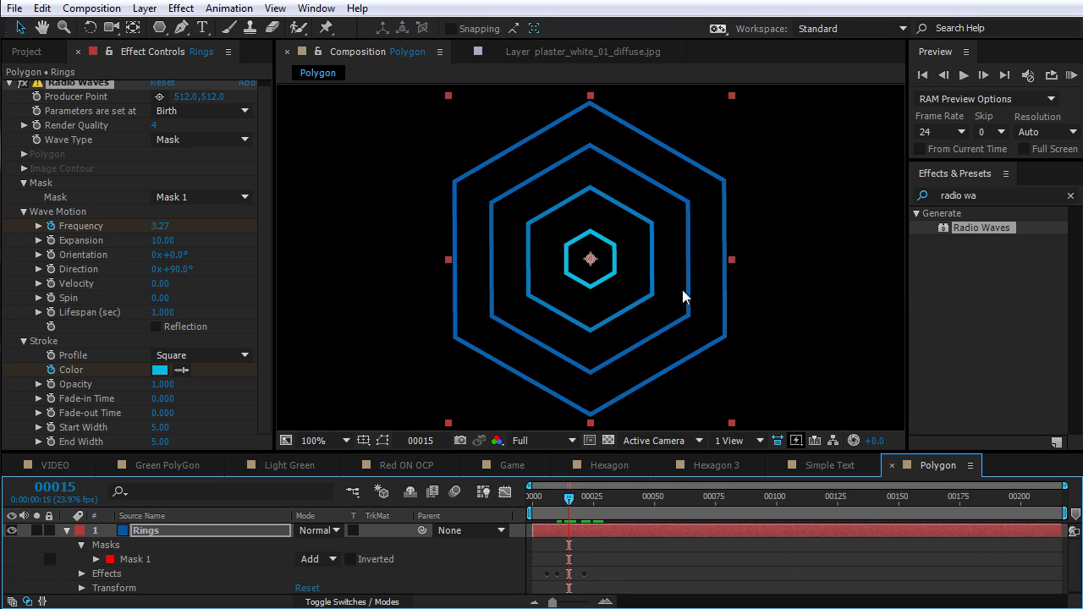
Set the Radio Waves stroke Start Width to 50 and preview the thicker rings
{"action": "left_click", "coordinate": [162, 427]}
{"action": "type", "text": "50"}
{"action": "key", "text": "Return"}
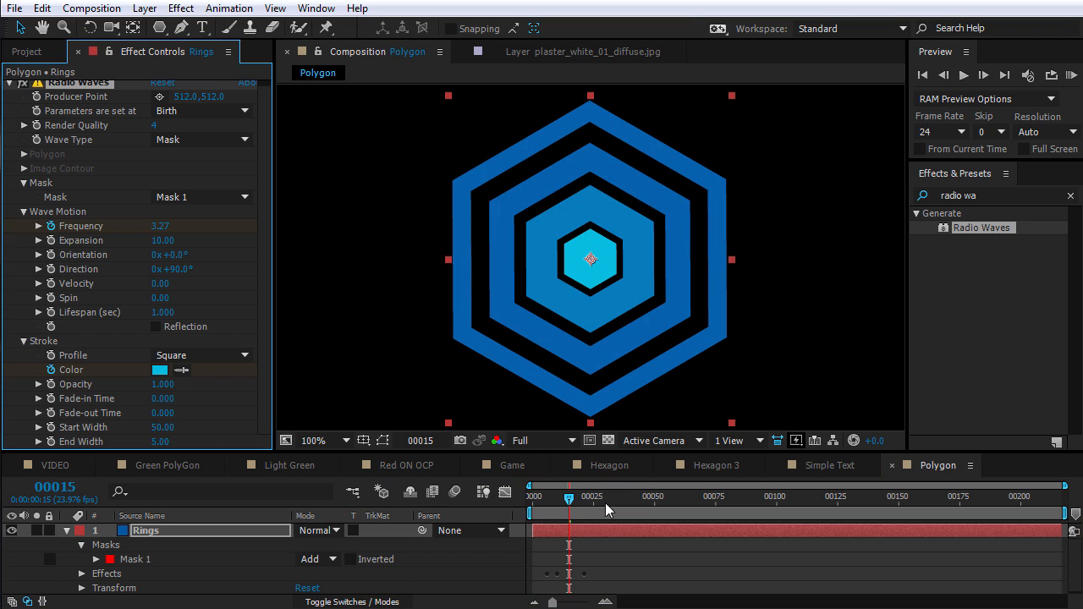
{"action": "mouse_move", "coordinate": [565, 500]}
{"action": "left_mouse_down"}
{"action": "mouse_move", "coordinate": [551, 503]}
{"action": "mouse_move", "coordinate": [579, 506]}
{"action": "left_mouse_up"}
Reveal the layer's keyframes and add a Color keyframe at frame 13 in light aqua, about 6AFFF3
{"action": "key", "text": "u"}
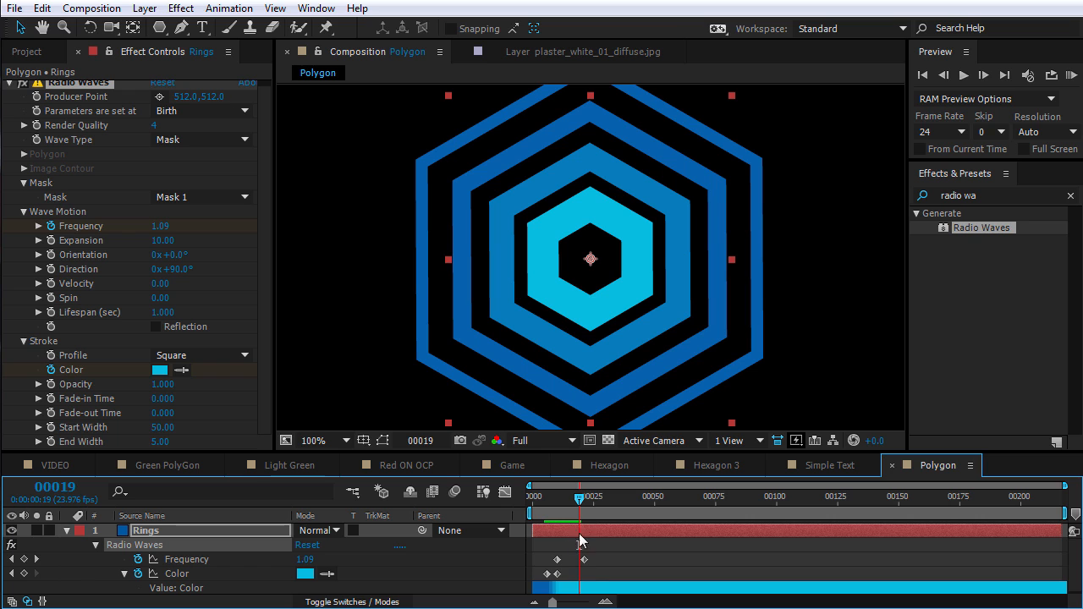
{"action": "left_click_drag", "start_coordinate": [562, 498], "coordinate": [564, 498]}
{"action": "left_click", "coordinate": [159, 370]}
{"action": "type", "text": "08E2D0"}
{"action": "left_click_drag", "start_coordinate": [769, 352], "coordinate": [754, 329]}
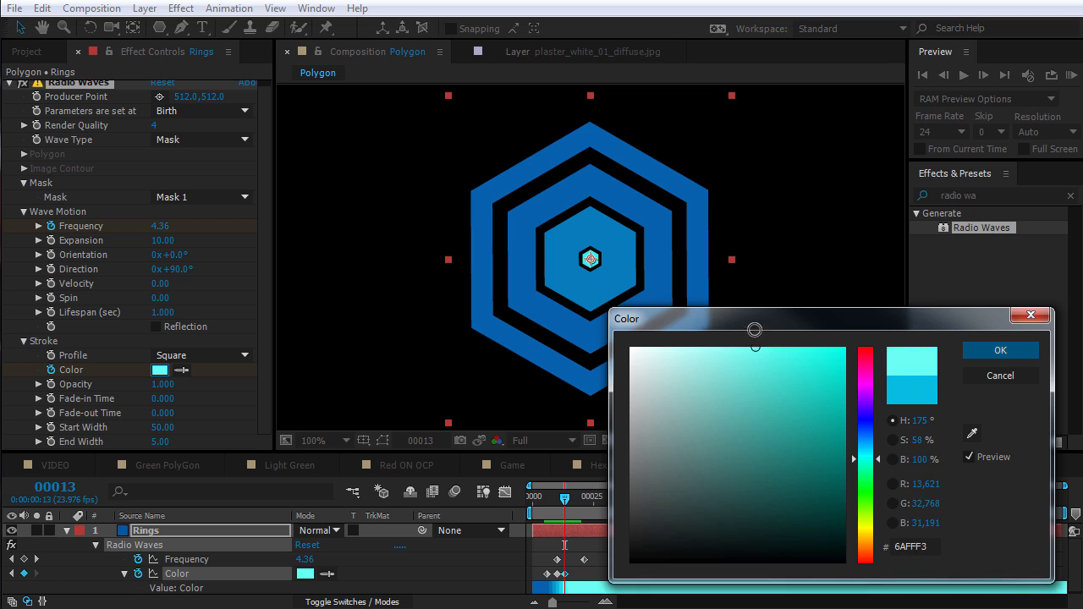
{"action": "left_click", "coordinate": [995, 349]}
{"action": "mouse_move", "coordinate": [565, 500]}
{"action": "left_mouse_down"}
{"action": "mouse_move", "coordinate": [591, 499]}
{"action": "mouse_move", "coordinate": [576, 500]}
{"action": "left_mouse_up"}
Shift the three Color keyframes earlier so they sit at frames 3, 7 and 10
{"action": "left_click_drag", "start_coordinate": [583, 572], "coordinate": [532, 580]}
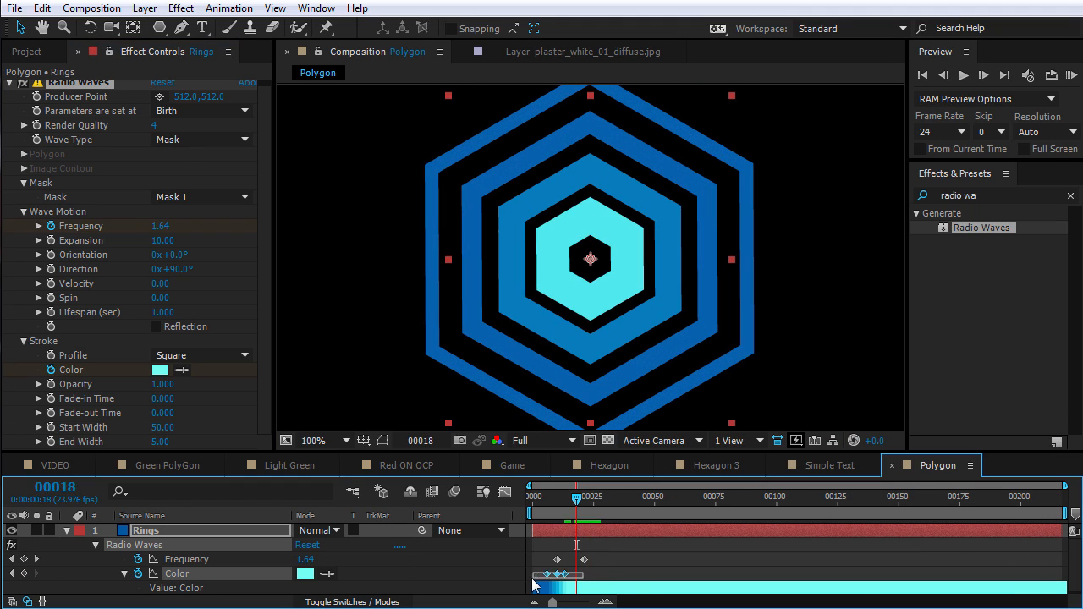
{"action": "key", "text": "="}
{"action": "left_click_drag", "start_coordinate": [608, 564], "coordinate": [692, 558]}
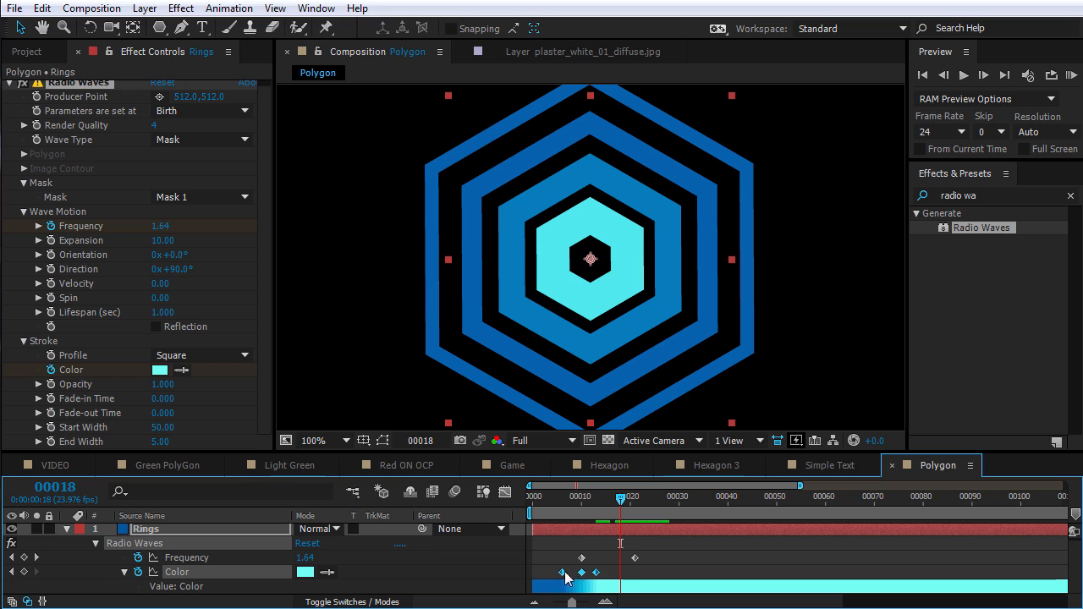
{"action": "mouse_move", "coordinate": [583, 577]}
{"action": "left_mouse_down"}
{"action": "mouse_move", "coordinate": [554, 570]}
{"action": "mouse_move", "coordinate": [568, 568]}
{"action": "left_mouse_up"}
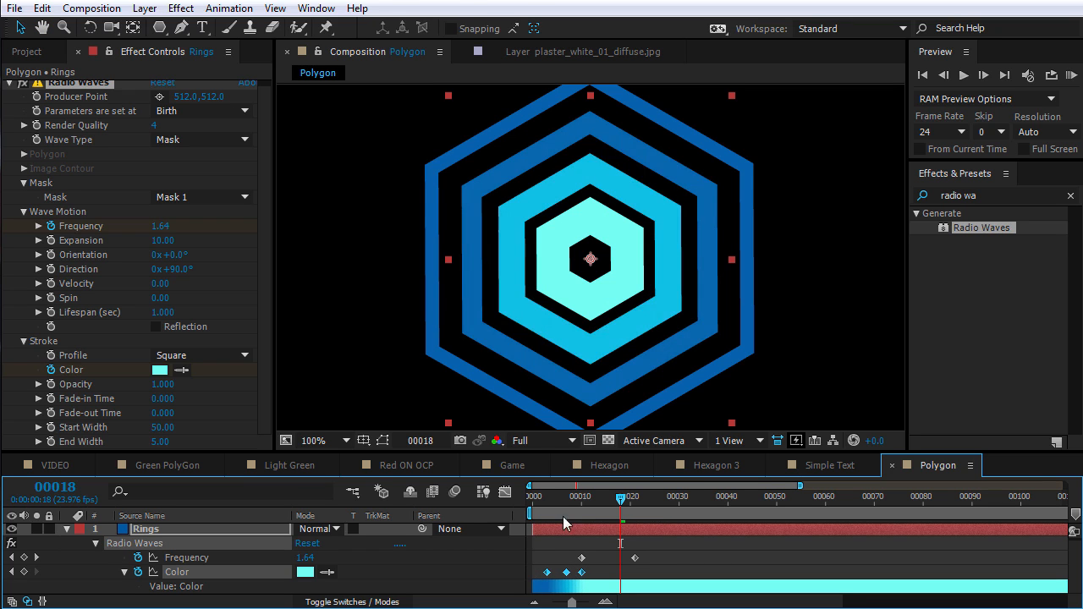
{"action": "left_click", "coordinate": [542, 498]}
{"action": "left_click_drag", "start_coordinate": [541, 502], "coordinate": [628, 507]}
{"action": "left_click", "coordinate": [578, 541]}
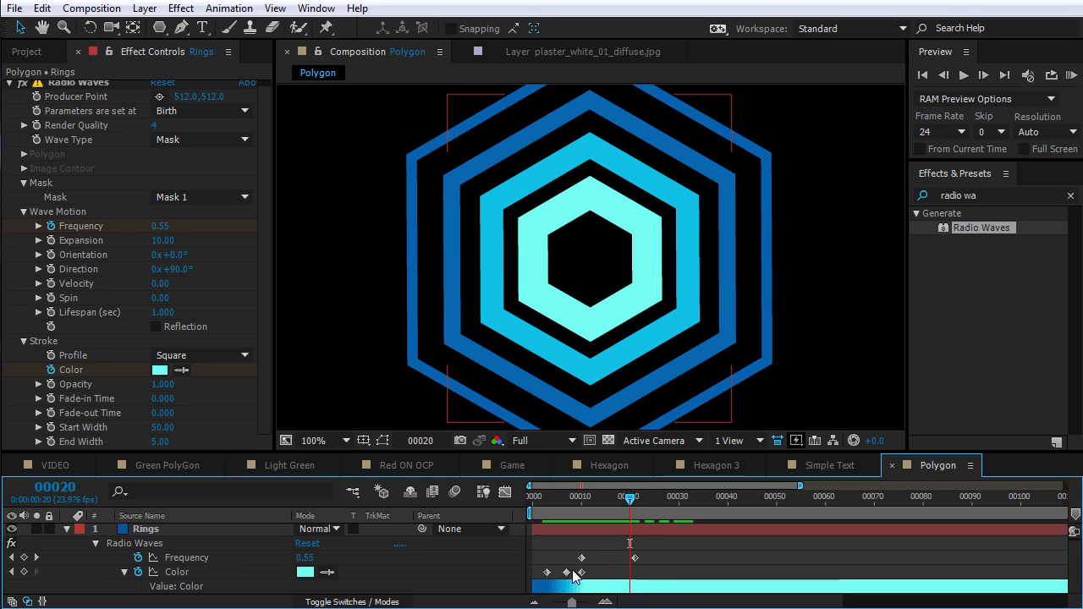
Change the middle Color keyframe to the teal 00B69E
{"action": "double_click", "coordinate": [566, 573]}
{"action": "left_click_drag", "start_coordinate": [774, 322], "coordinate": [757, 294]}
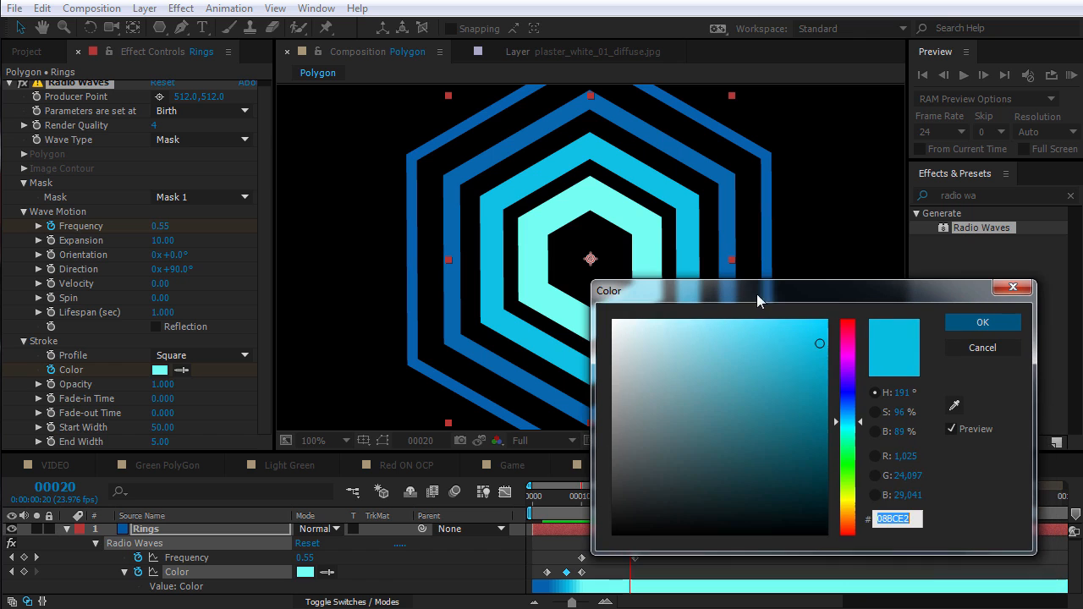
{"action": "mouse_move", "coordinate": [849, 428]}
{"action": "left_mouse_down"}
{"action": "mouse_move", "coordinate": [837, 436]}
{"action": "mouse_move", "coordinate": [839, 427]}
{"action": "mouse_move", "coordinate": [844, 438]}
{"action": "left_mouse_up"}
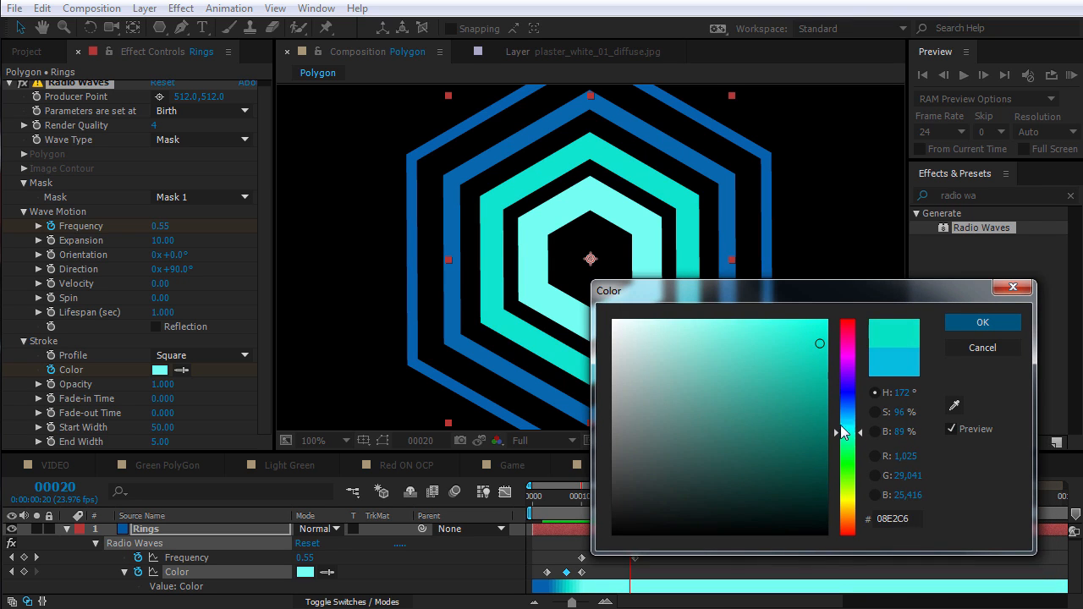
{"action": "left_click_drag", "start_coordinate": [819, 390], "coordinate": [826, 382]}
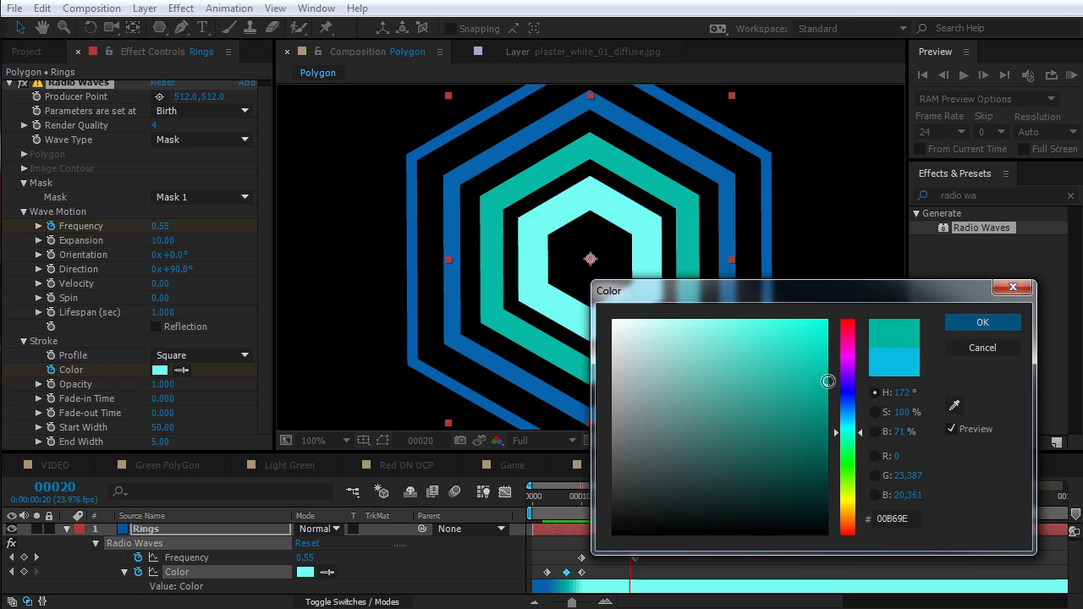
{"action": "left_click", "coordinate": [980, 320]}
Change the first Color keyframe to the greenish blue 0888AD
{"action": "double_click", "coordinate": [547, 573]}
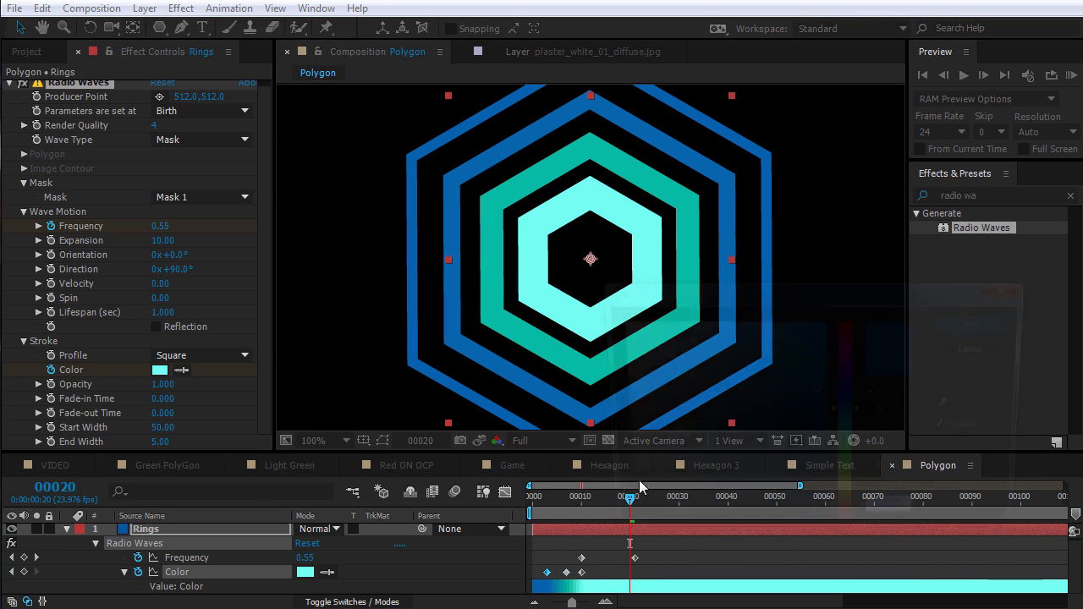
{"action": "left_click", "coordinate": [849, 418]}
{"action": "left_click_drag", "start_coordinate": [847, 414], "coordinate": [845, 420]}
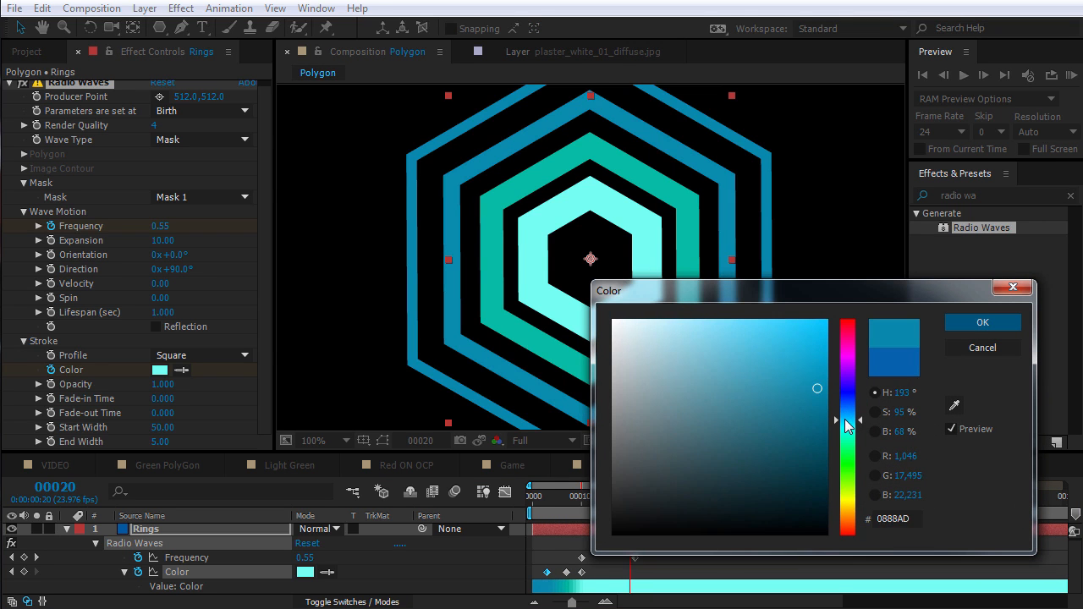
{"action": "left_click", "coordinate": [986, 322]}
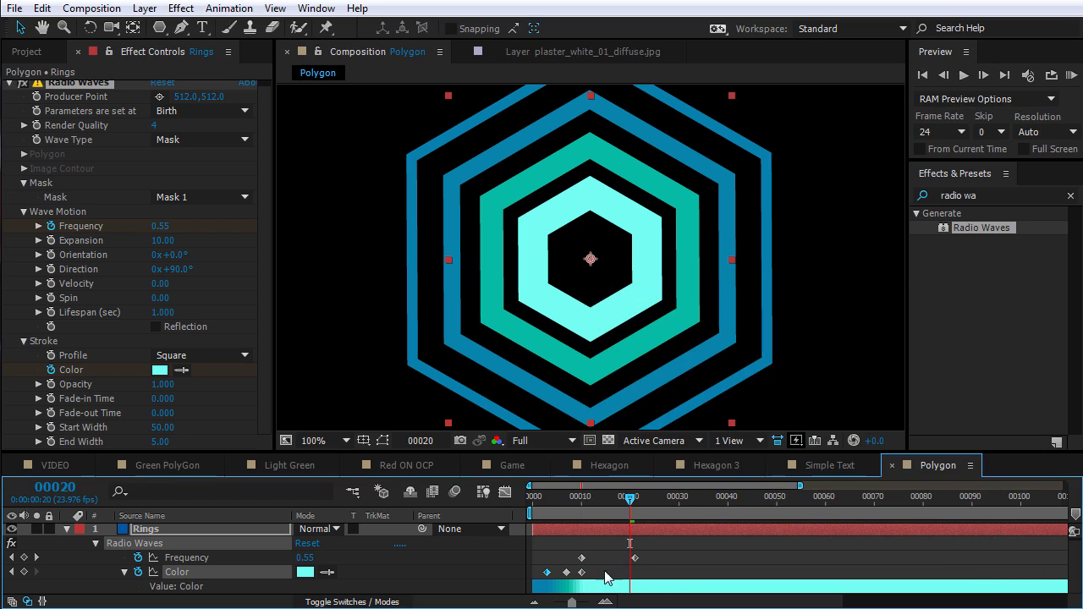
Change the last Color keyframe to the mint green 74FFC9
{"action": "double_click", "coordinate": [581, 572]}
{"action": "left_click", "coordinate": [846, 438]}
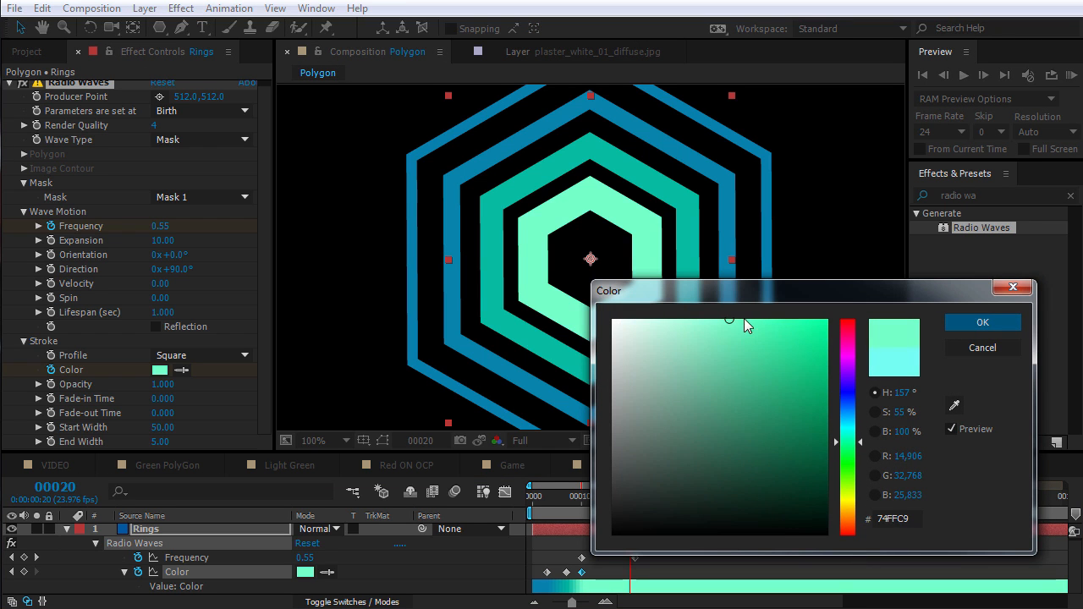
{"action": "left_click", "coordinate": [981, 323]}
{"action": "mouse_move", "coordinate": [624, 499]}
{"action": "left_mouse_down"}
{"action": "mouse_move", "coordinate": [634, 500]}
{"action": "mouse_move", "coordinate": [620, 501]}
{"action": "left_mouse_up"}
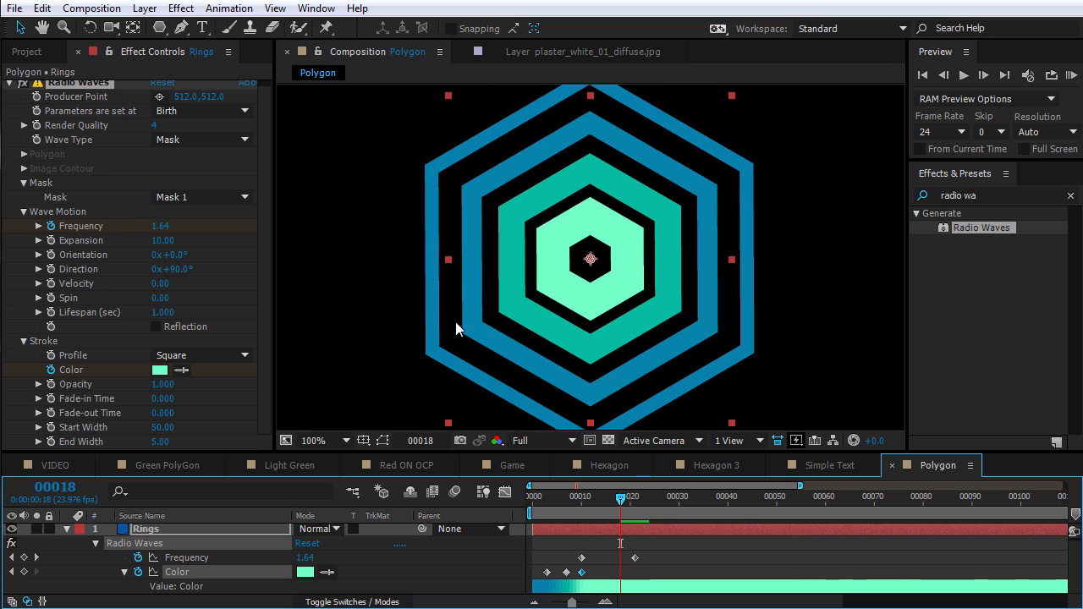
Animate the stroke End Width from 5 at frame 9 to 100 at frame 18
{"action": "left_click_drag", "start_coordinate": [162, 442], "coordinate": [490, 409]}
{"action": "key", "text": "ctrl+z"}
{"action": "mouse_move", "coordinate": [565, 500]}
{"action": "left_mouse_down"}
{"action": "mouse_move", "coordinate": [550, 504]}
{"action": "mouse_move", "coordinate": [586, 510]}
{"action": "mouse_move", "coordinate": [565, 516]}
{"action": "left_mouse_up"}
{"action": "left_click", "coordinate": [55, 444]}
{"action": "left_click_drag", "start_coordinate": [574, 500], "coordinate": [620, 499]}
{"action": "left_click", "coordinate": [159, 442]}
{"action": "type", "text": "100"}
{"action": "key", "text": "Return"}
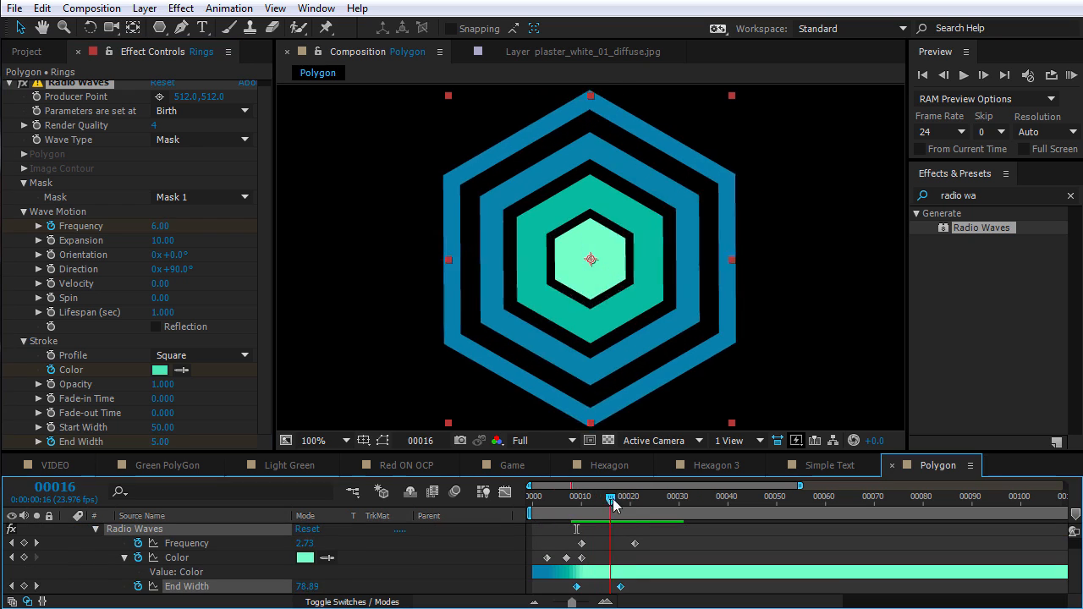
{"action": "left_click_drag", "start_coordinate": [612, 498], "coordinate": [625, 499]}
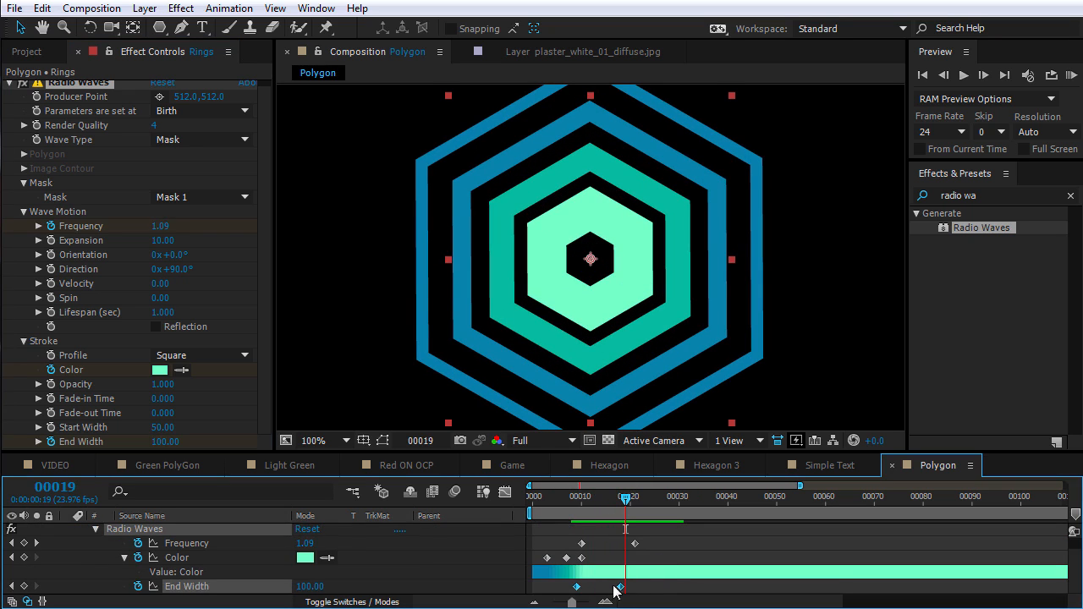
Move both End Width keyframes earlier to frames 4 and 13 and preview the rings
{"action": "left_click_drag", "start_coordinate": [577, 586], "coordinate": [553, 590]}
{"action": "left_click", "coordinate": [615, 500]}
{"action": "left_click_drag", "start_coordinate": [619, 500], "coordinate": [676, 495]}
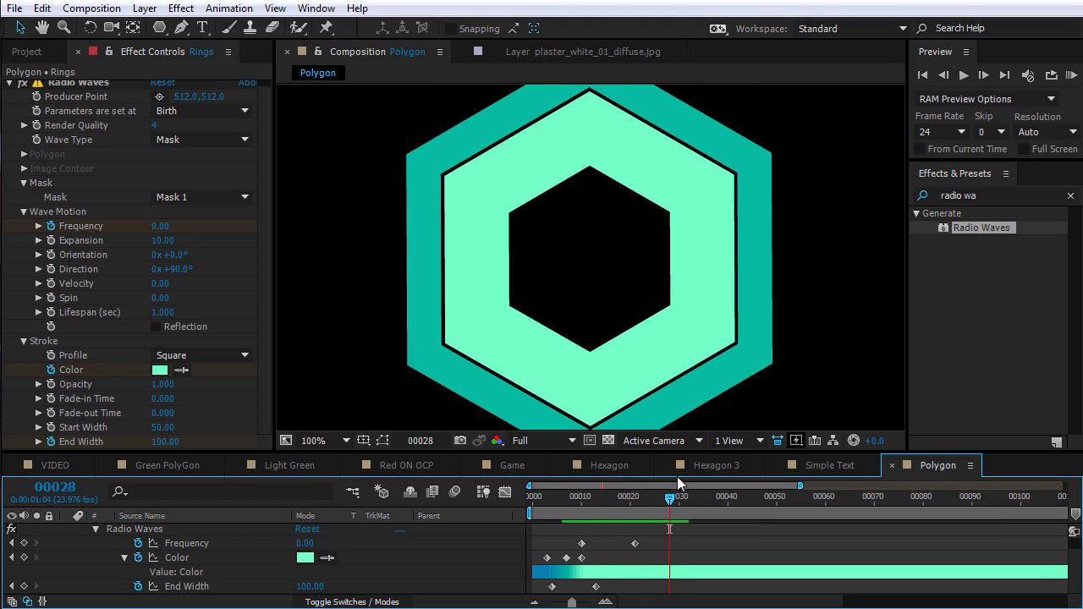
Add an End Width keyframe of 10 at frame 19 and preview the thinning rings
{"action": "left_click_drag", "start_coordinate": [563, 494], "coordinate": [626, 499]}
{"action": "left_click", "coordinate": [324, 586]}
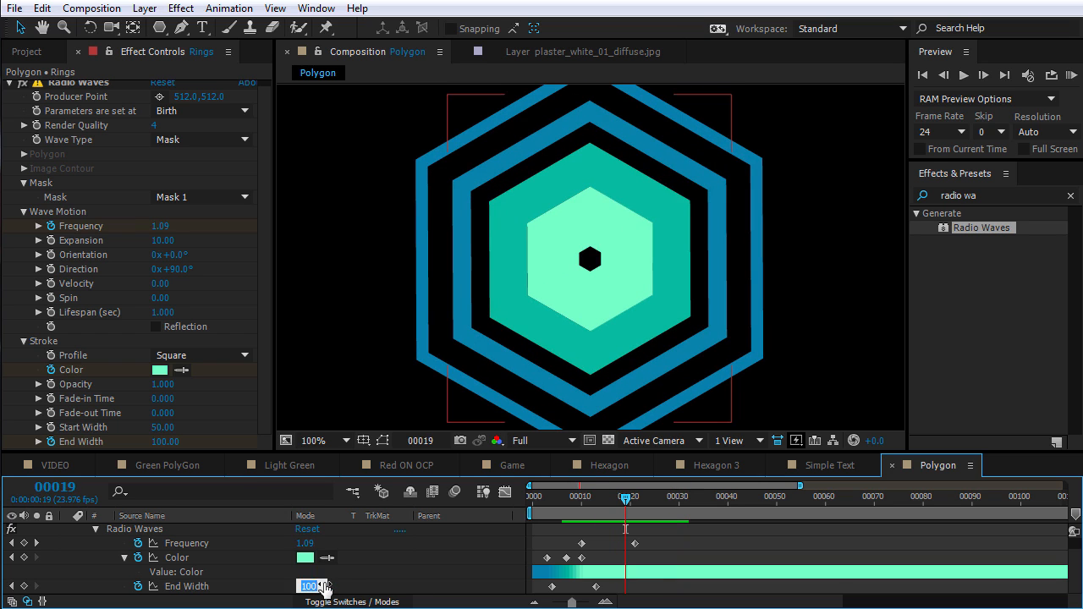
{"action": "type", "text": "10"}
{"action": "key", "text": "Return"}
{"action": "left_click_drag", "start_coordinate": [626, 501], "coordinate": [708, 500]}
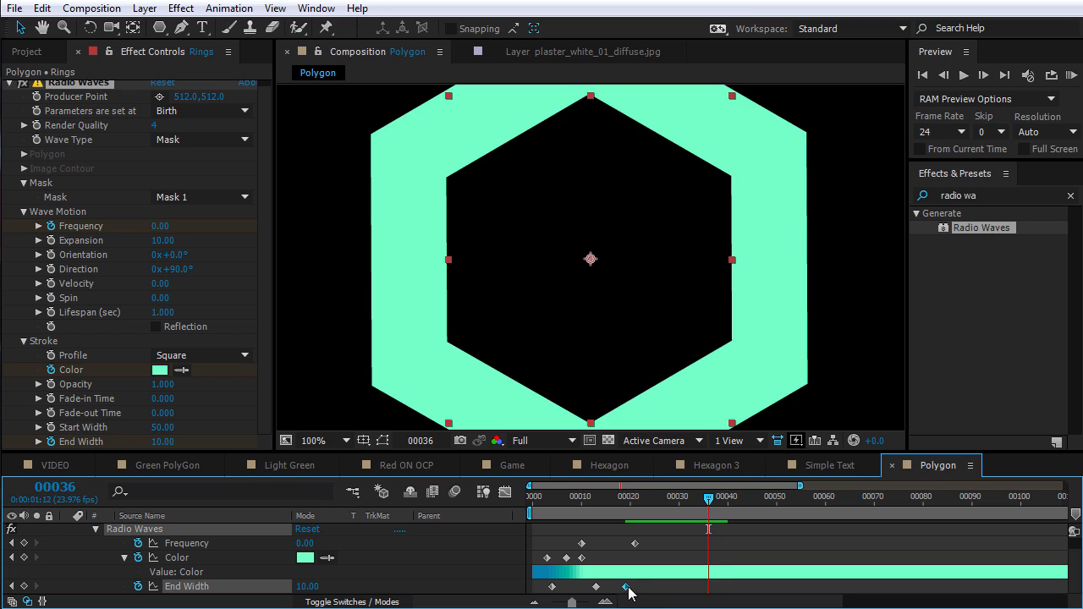
Retime the End Width keyframes to about frames 1, 6 and 12, and set the End Width to 1
{"action": "left_click_drag", "start_coordinate": [623, 588], "coordinate": [581, 590]}
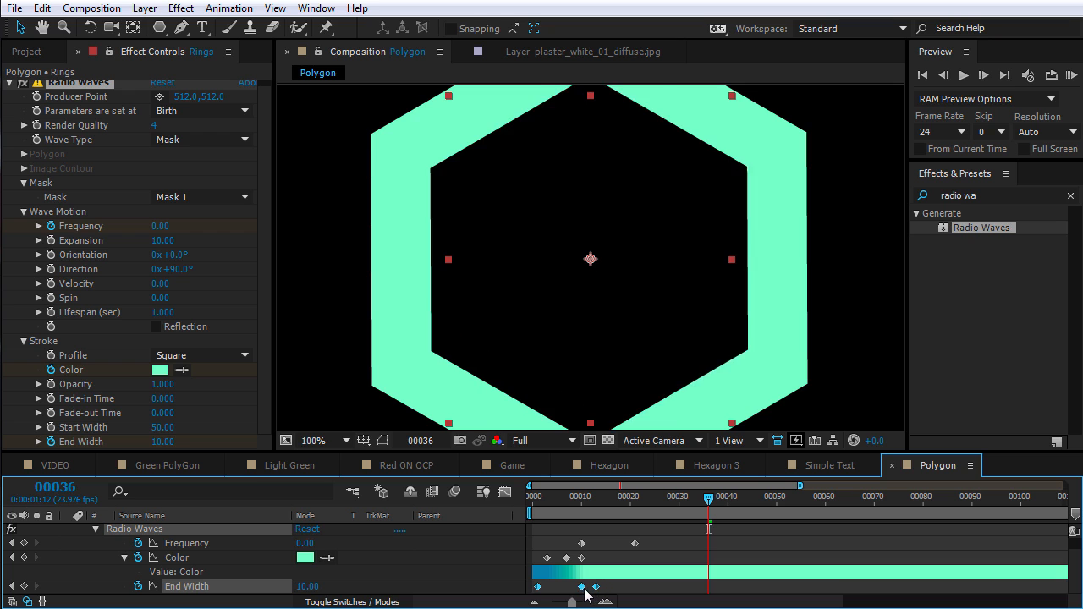
{"action": "left_click", "coordinate": [600, 578]}
{"action": "left_click_drag", "start_coordinate": [584, 501], "coordinate": [645, 499]}
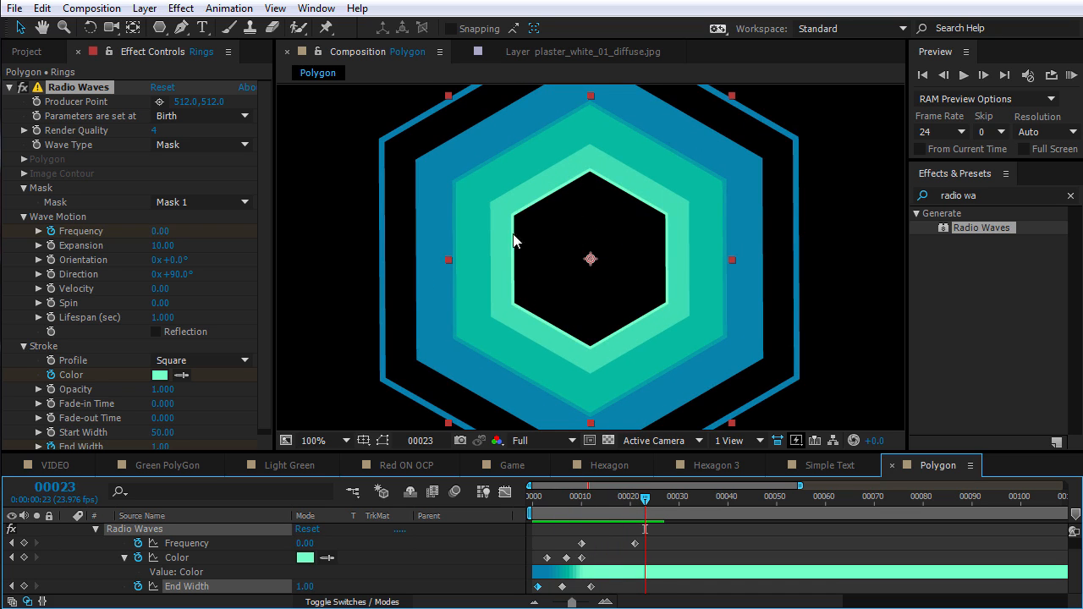
Review the ring animation over time and compare it with the finished Hexagon composition
{"action": "left_click_drag", "start_coordinate": [594, 500], "coordinate": [621, 507]}
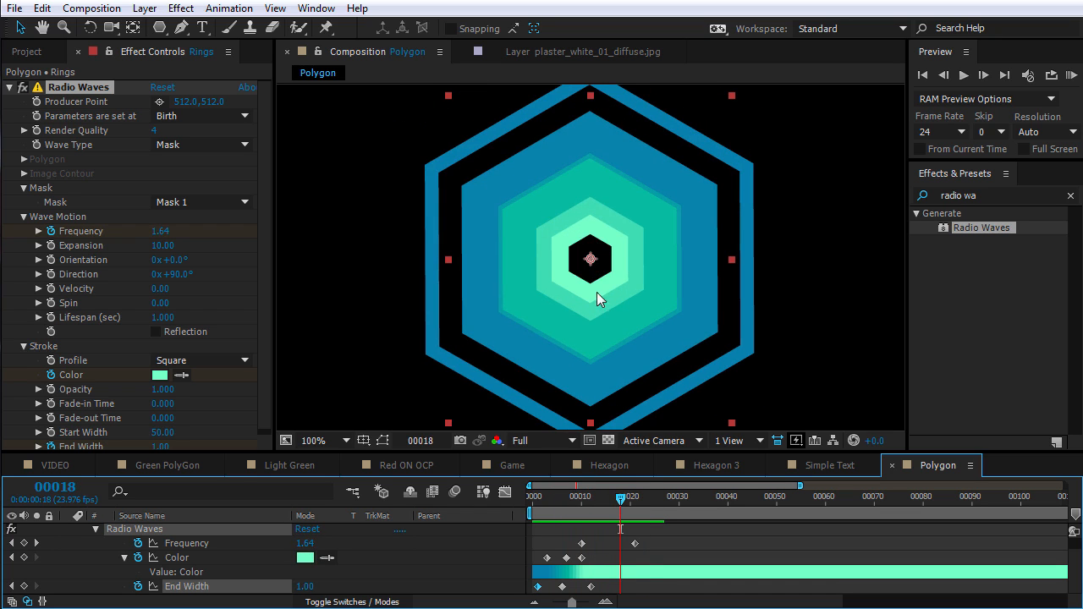
{"action": "left_click_drag", "start_coordinate": [555, 496], "coordinate": [600, 524]}
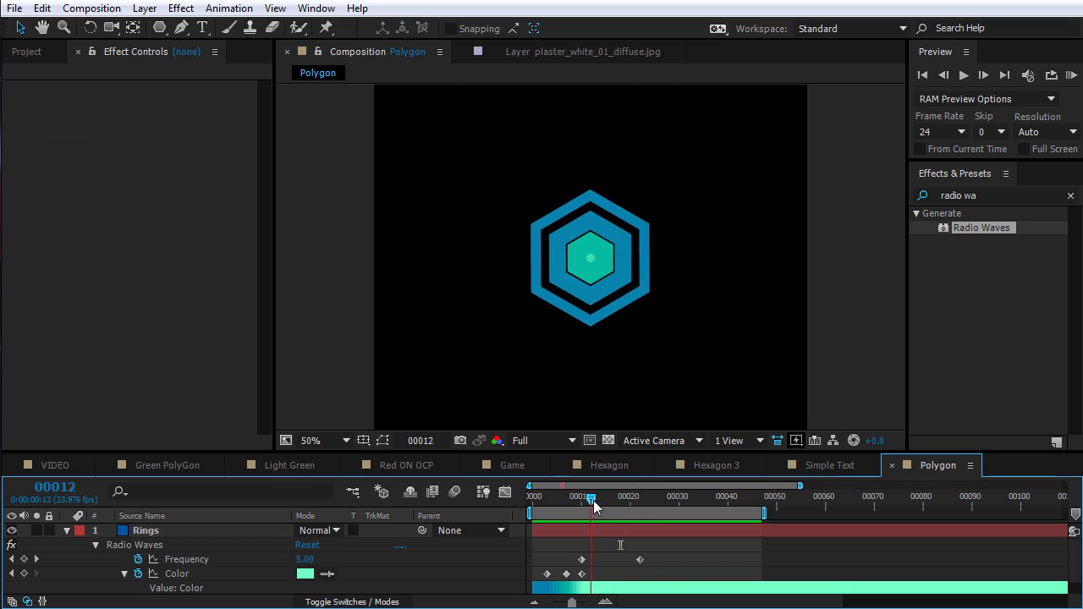
{"action": "left_click_drag", "start_coordinate": [594, 500], "coordinate": [619, 506]}
{"action": "left_click", "coordinate": [619, 466]}
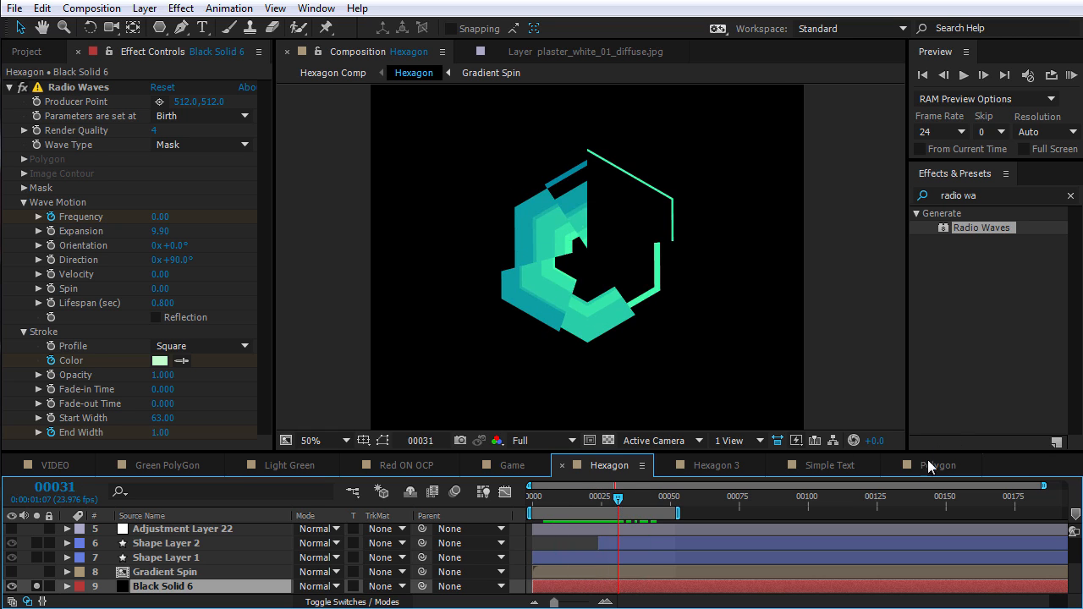
{"action": "left_click", "coordinate": [930, 466]}
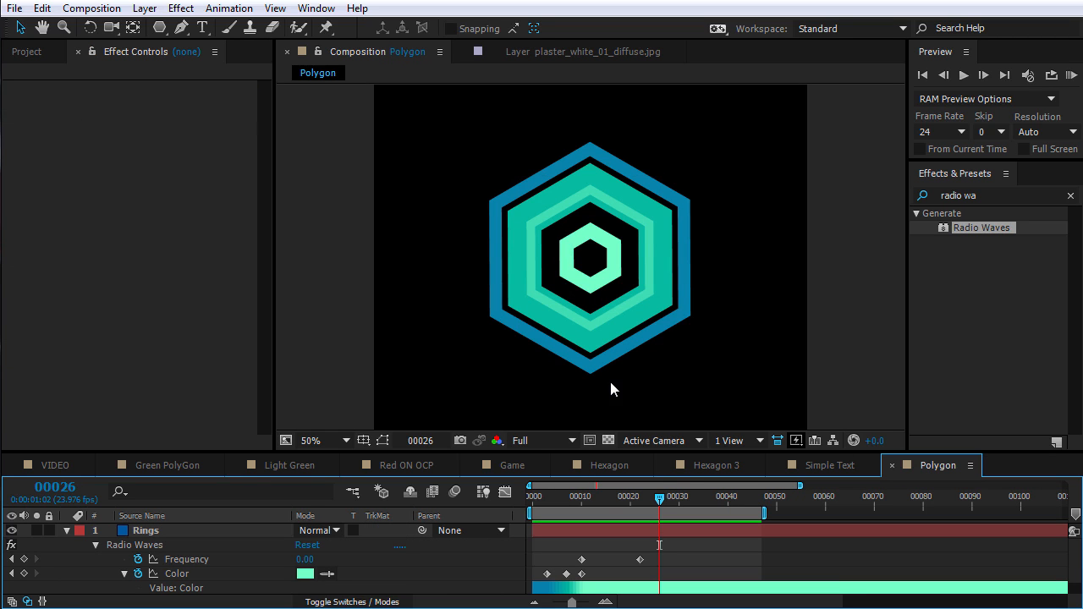
Create a new 1024 by 1024 px solid named Gradient in the Polygon composition
{"action": "left_click", "coordinate": [145, 9]}
{"action": "mouse_move", "coordinate": [169, 28]}
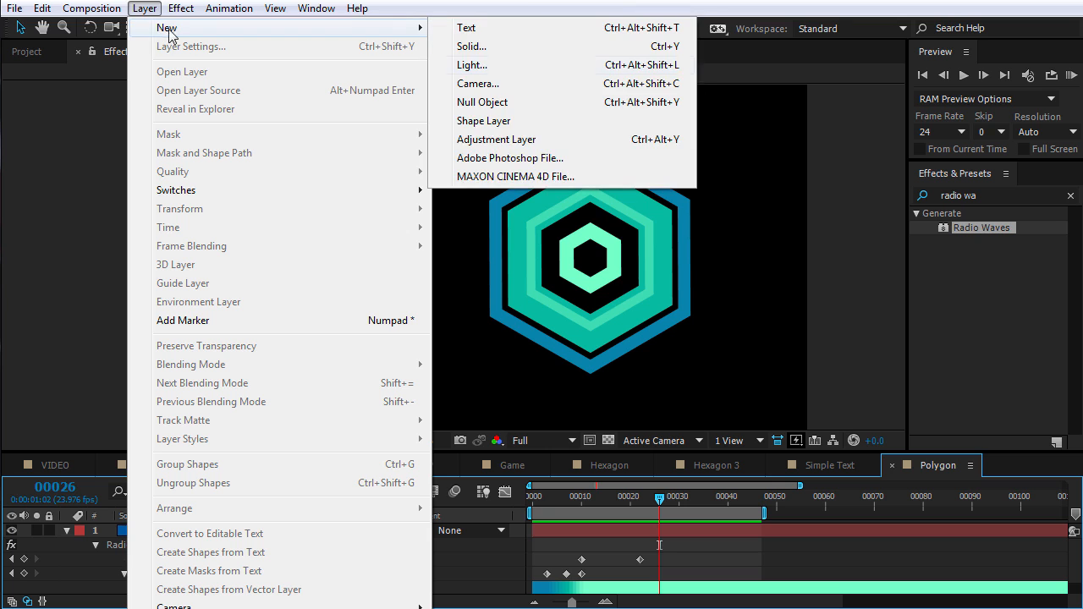
{"action": "left_click", "coordinate": [470, 47]}
{"action": "key", "text": "BackSpace"}
{"action": "type", "text": "Gradient"}
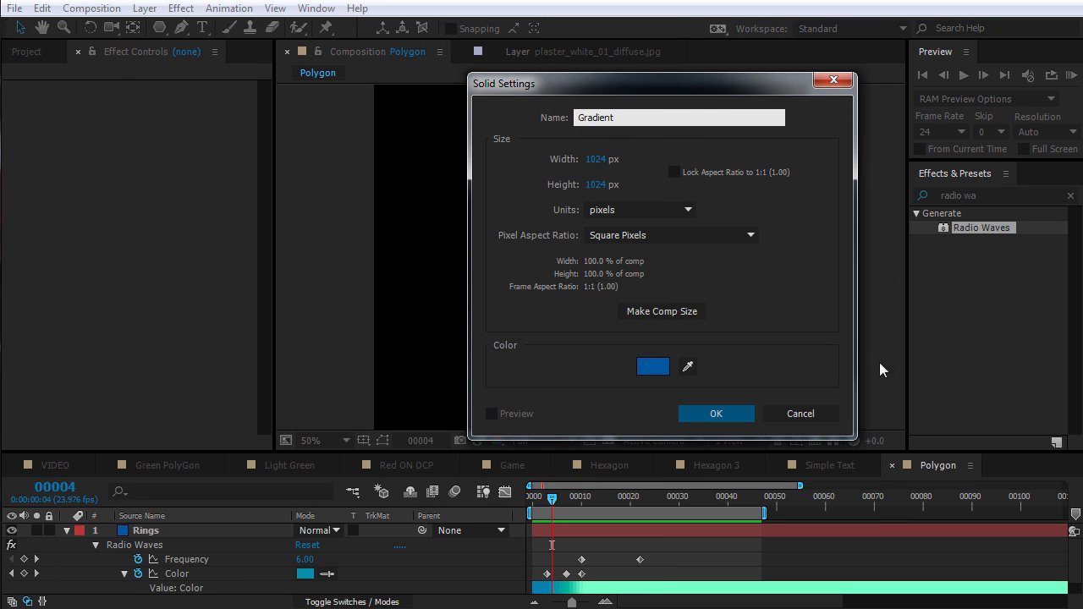
{"action": "left_click", "coordinate": [715, 413]}
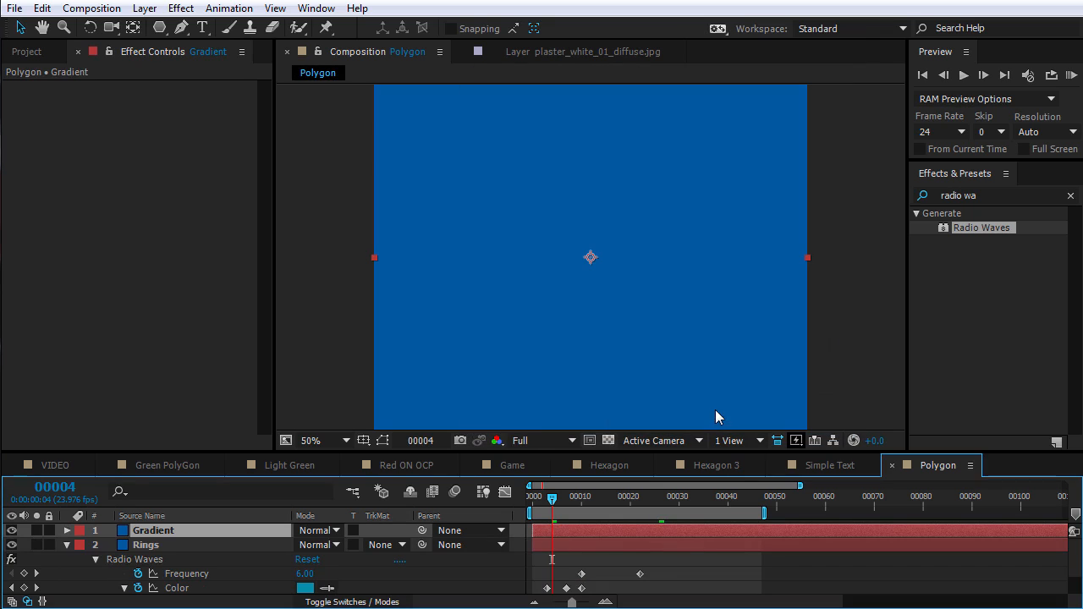
Apply a Gradient Overlay layer style to the Gradient solid
{"action": "right_click", "coordinate": [450, 198]}
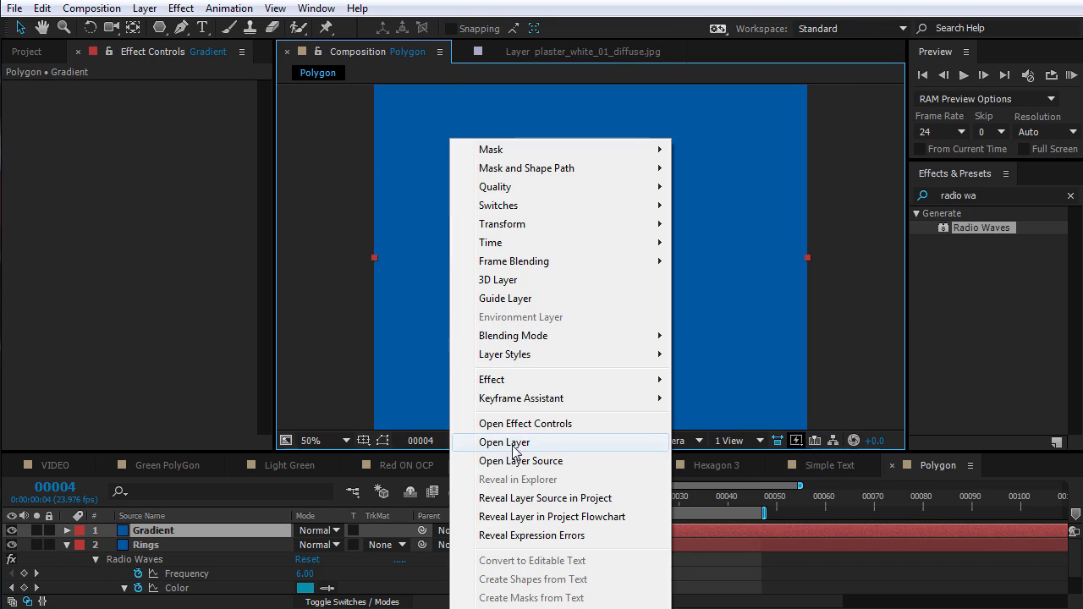
{"action": "mouse_move", "coordinate": [514, 362]}
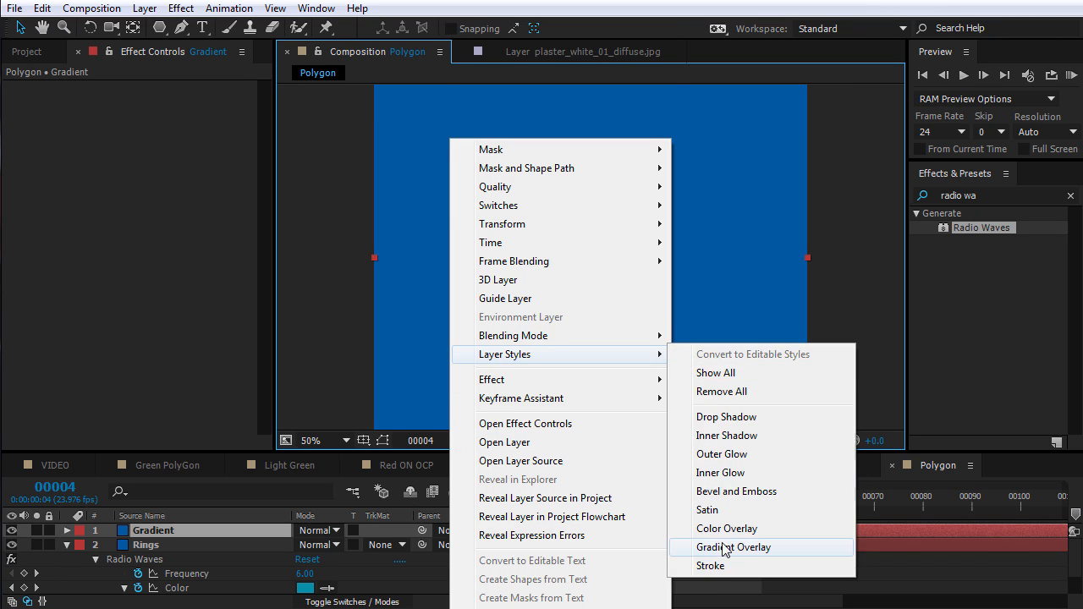
{"action": "left_click", "coordinate": [751, 547]}
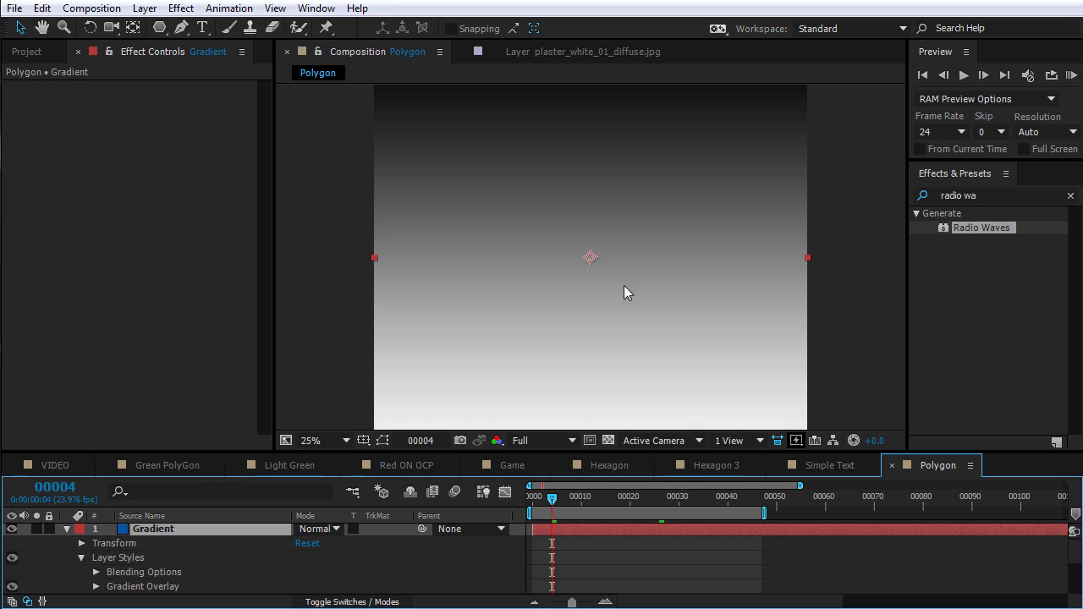
{"action": "scroll", "coordinate": [596, 220], "scroll_direction": "down", "scroll_amount": 2}
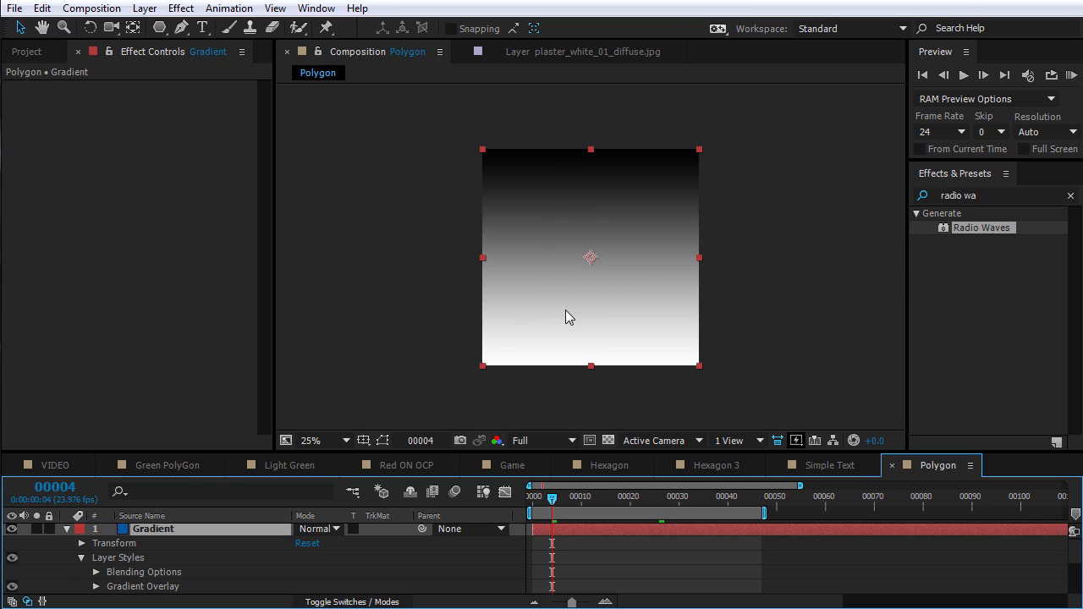
Set the Gradient Overlay style of the Gradient layer to Angle
{"action": "scroll", "coordinate": [123, 583], "scroll_direction": "down", "scroll_amount": 2}
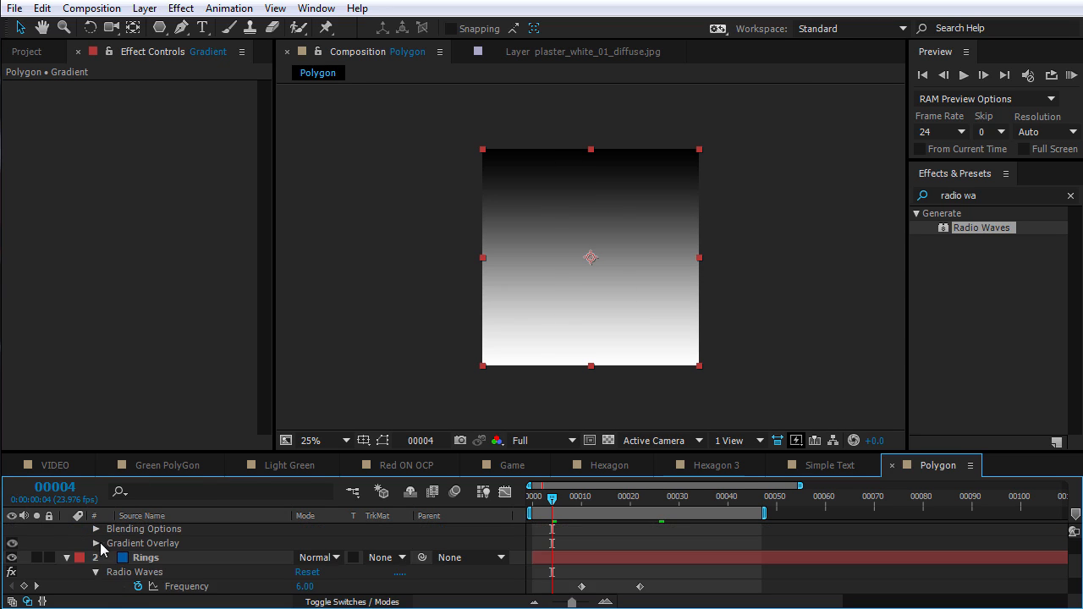
{"action": "left_click", "coordinate": [95, 543]}
{"action": "scroll", "coordinate": [244, 550], "scroll_direction": "down", "scroll_amount": 2}
{"action": "scroll", "coordinate": [339, 573], "scroll_direction": "down", "scroll_amount": 2}
{"action": "left_click", "coordinate": [343, 539]}
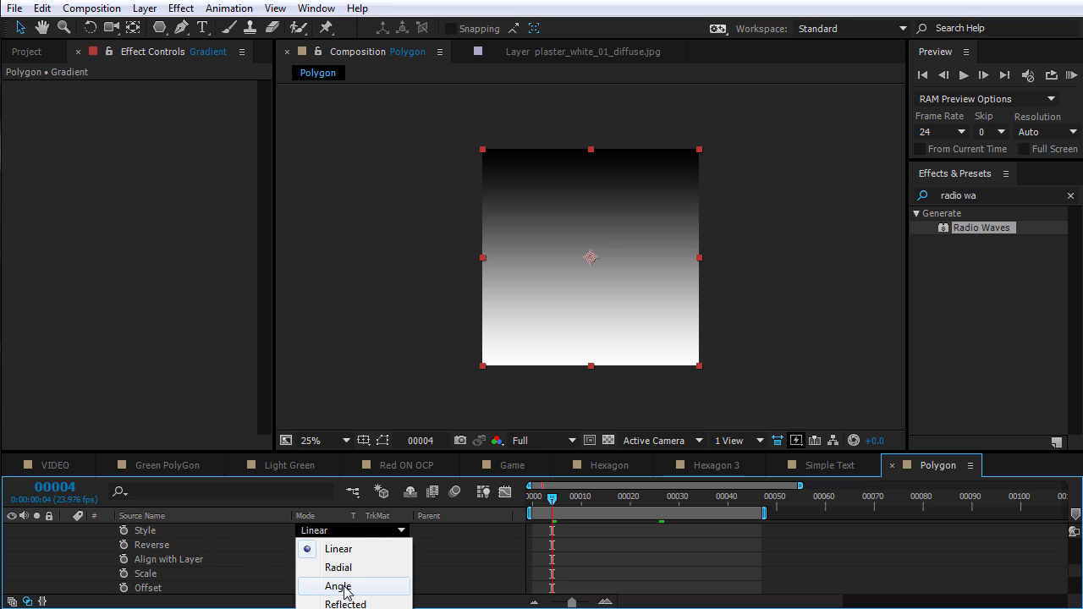
{"action": "left_click", "coordinate": [346, 585]}
{"action": "scroll", "coordinate": [602, 319], "scroll_direction": "up", "scroll_amount": 1}
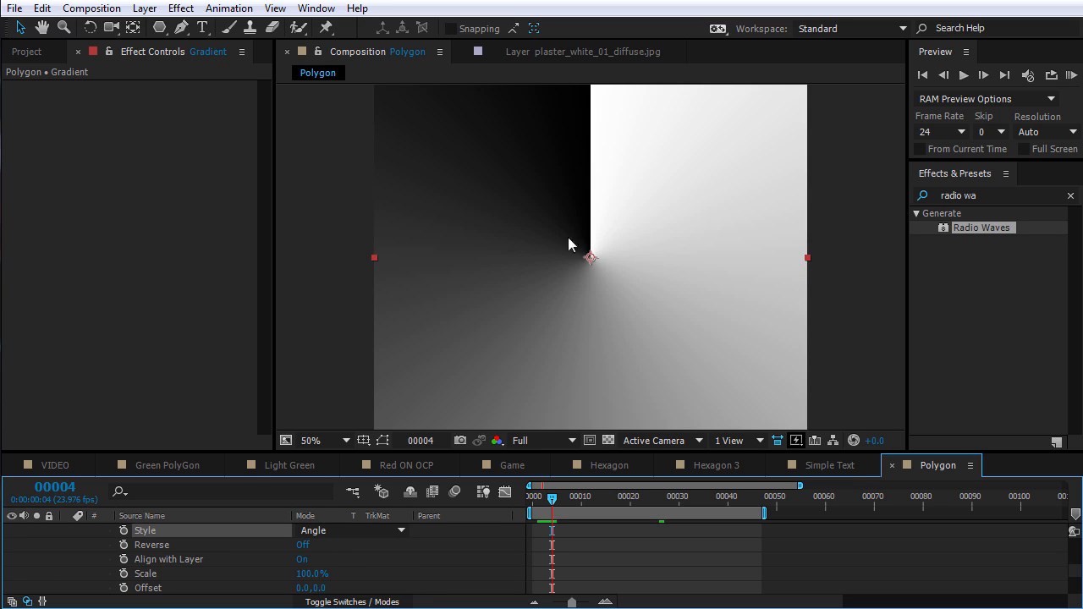
Try rotating the Gradient Overlay's angle and toggling its Reverse option
{"action": "scroll", "coordinate": [363, 572], "scroll_direction": "up", "scroll_amount": 3}
{"action": "left_click_drag", "start_coordinate": [318, 559], "coordinate": [348, 559]}
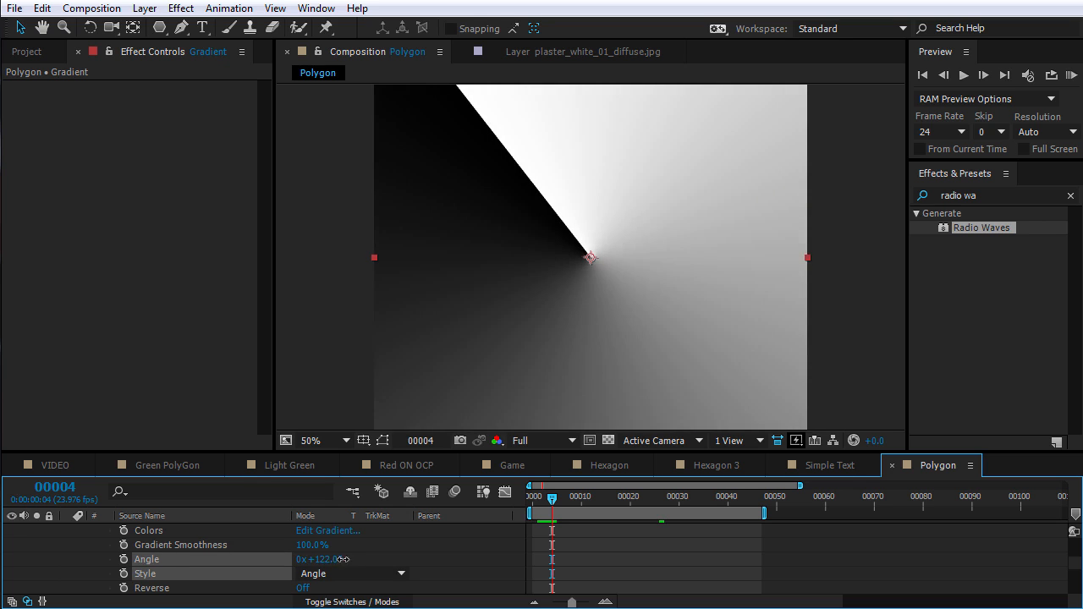
{"action": "left_click", "coordinate": [303, 589]}
{"action": "left_click", "coordinate": [303, 589]}
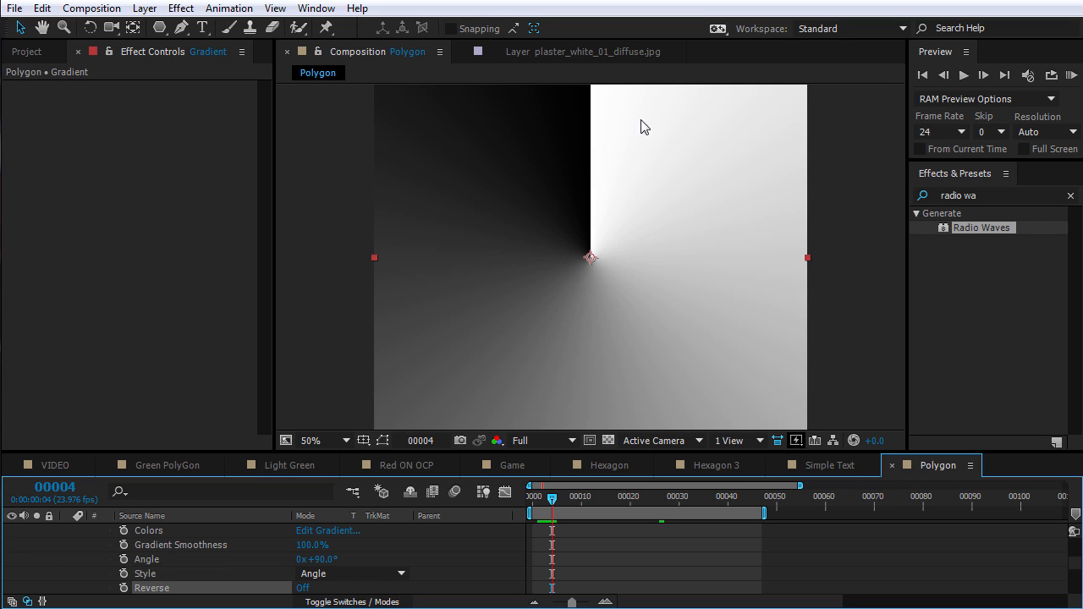
Pre-compose the Gradient layer as Gradient Comp, moving all attributes into the new composition
{"action": "scroll", "coordinate": [212, 573], "scroll_direction": "up", "scroll_amount": 5}
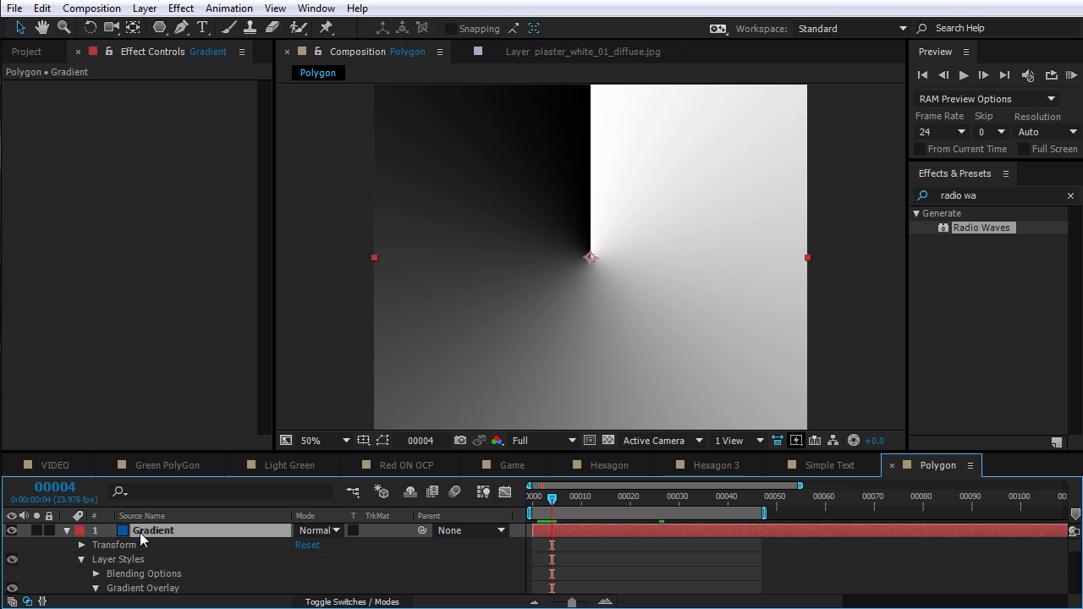
{"action": "right_click", "coordinate": [171, 530]}
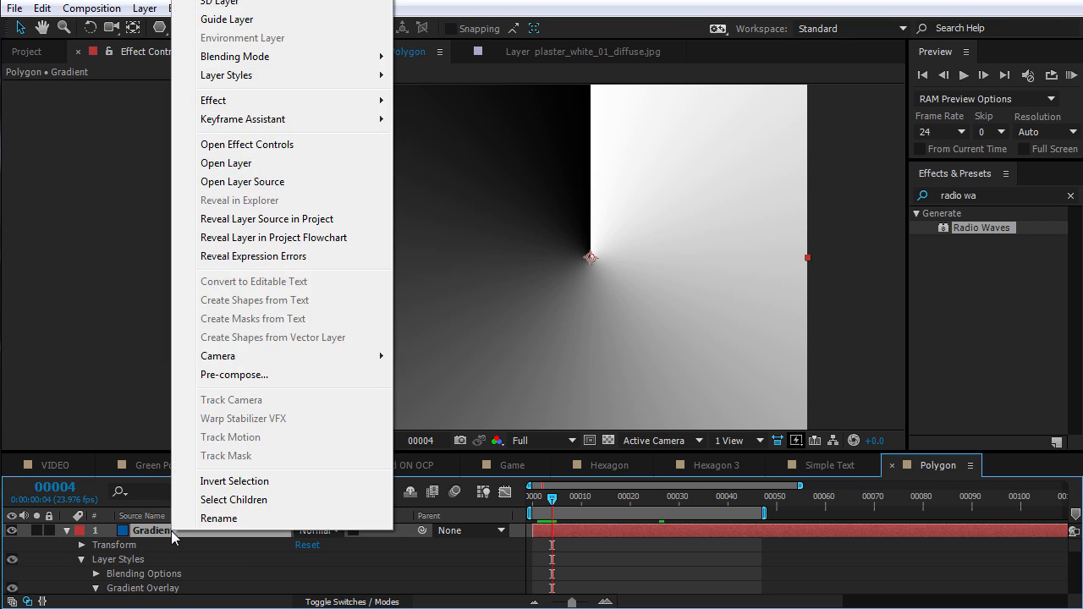
{"action": "left_click", "coordinate": [250, 382]}
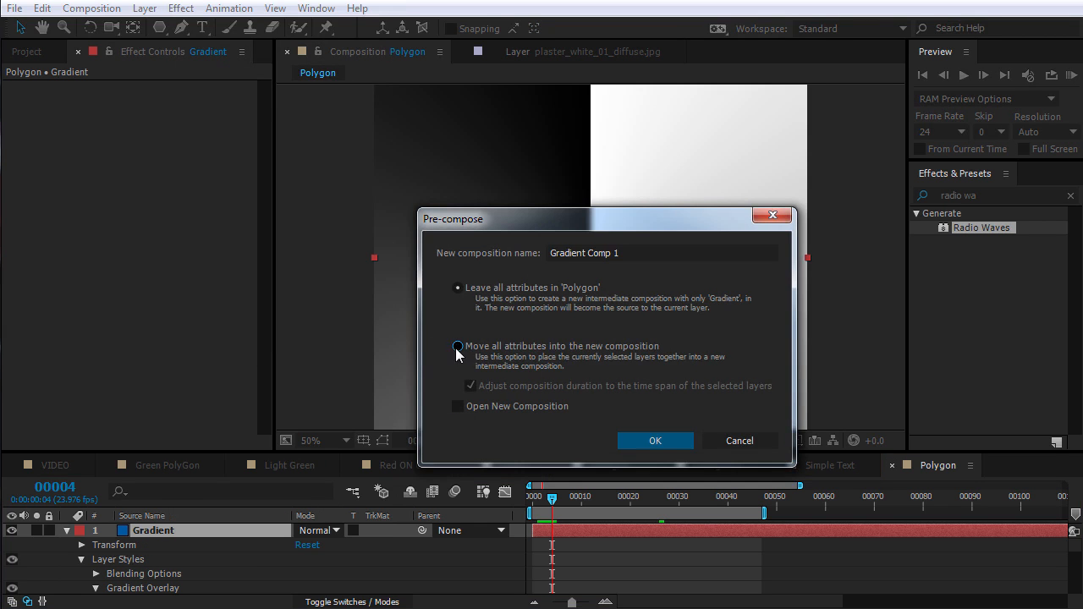
{"action": "left_click", "coordinate": [650, 248]}
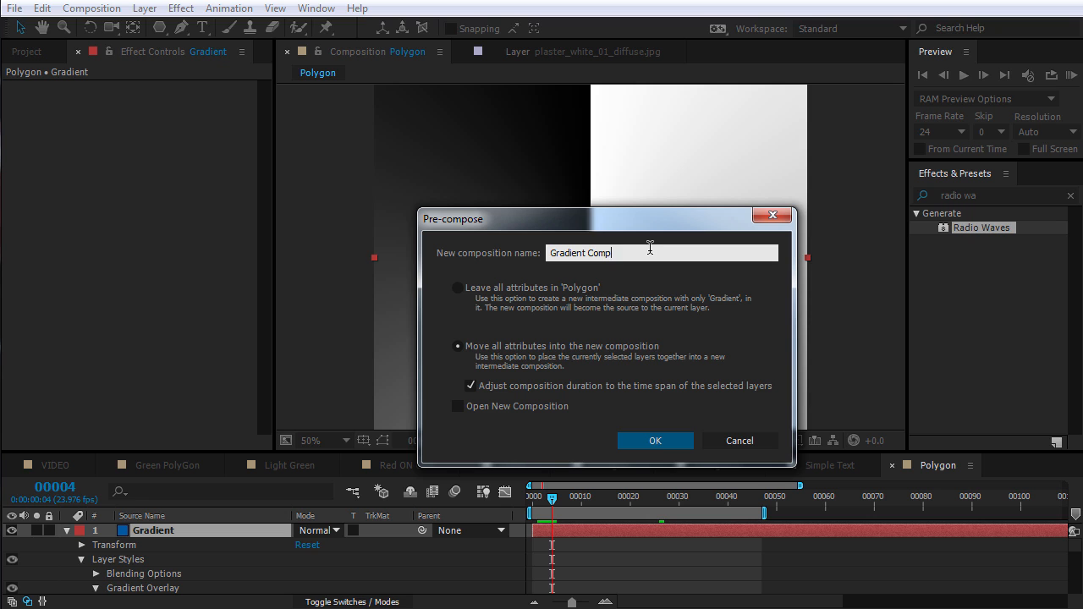
{"action": "left_click", "coordinate": [656, 441]}
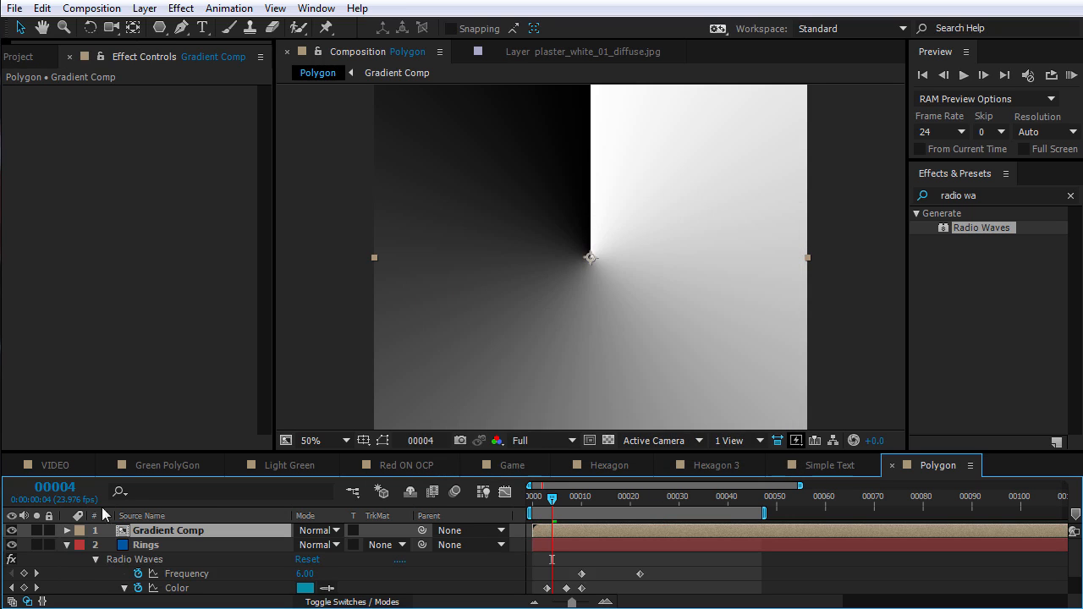
Collapse the Rings layer's properties and hide the Gradient Comp layer
{"action": "left_click", "coordinate": [67, 545]}
{"action": "left_click", "coordinate": [11, 531]}
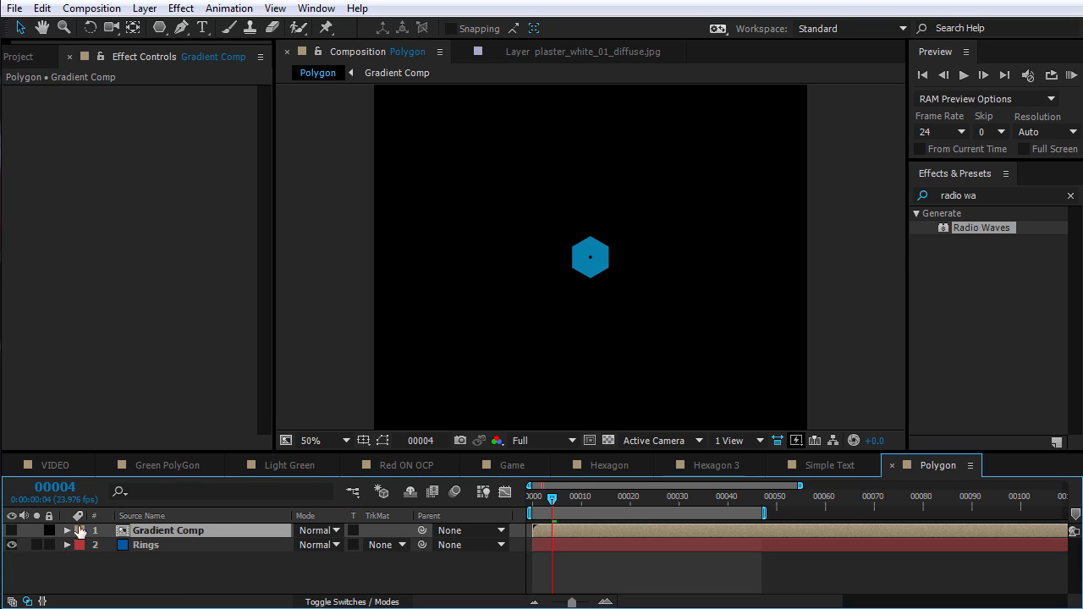
{"action": "left_click", "coordinate": [181, 575]}
Add an adjustment layer above the other layers and apply the Time Displacement effect to it
{"action": "left_click", "coordinate": [144, 8]}
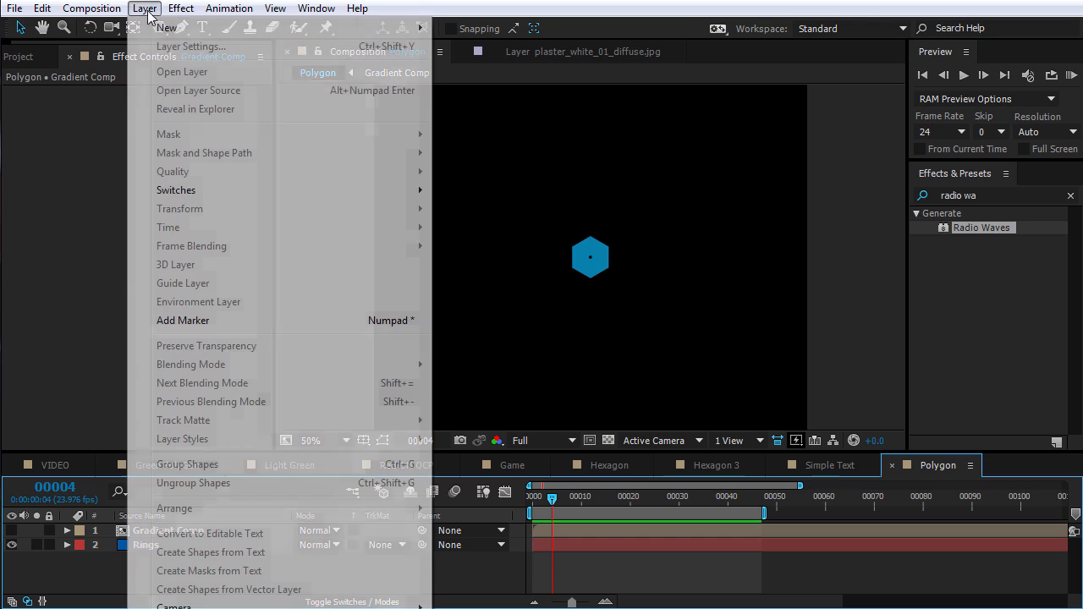
{"action": "mouse_move", "coordinate": [167, 32]}
{"action": "left_click", "coordinate": [485, 139]}
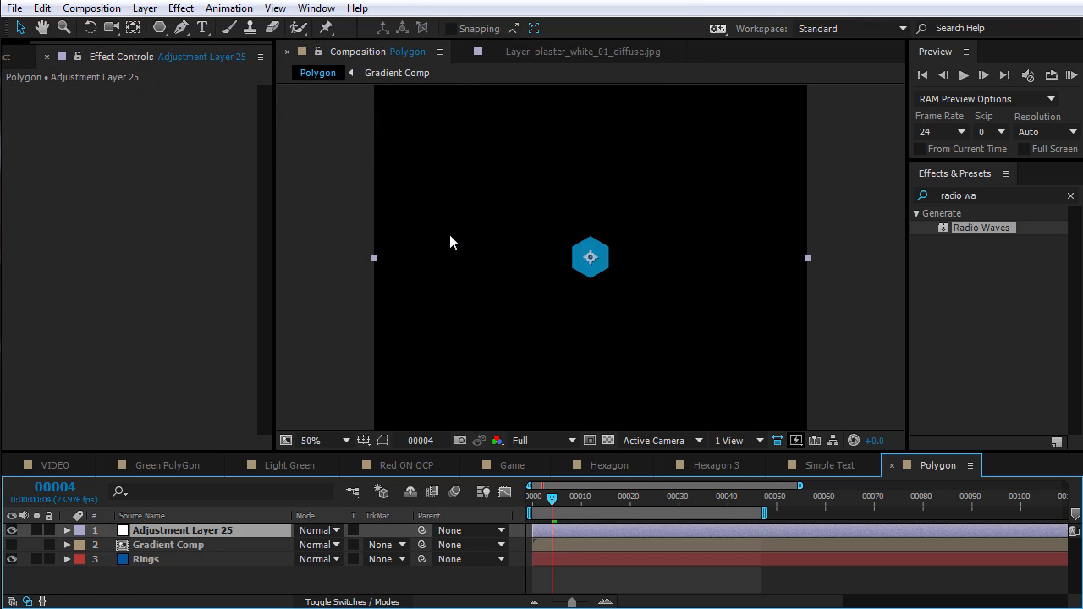
{"action": "left_click", "coordinate": [1014, 196]}
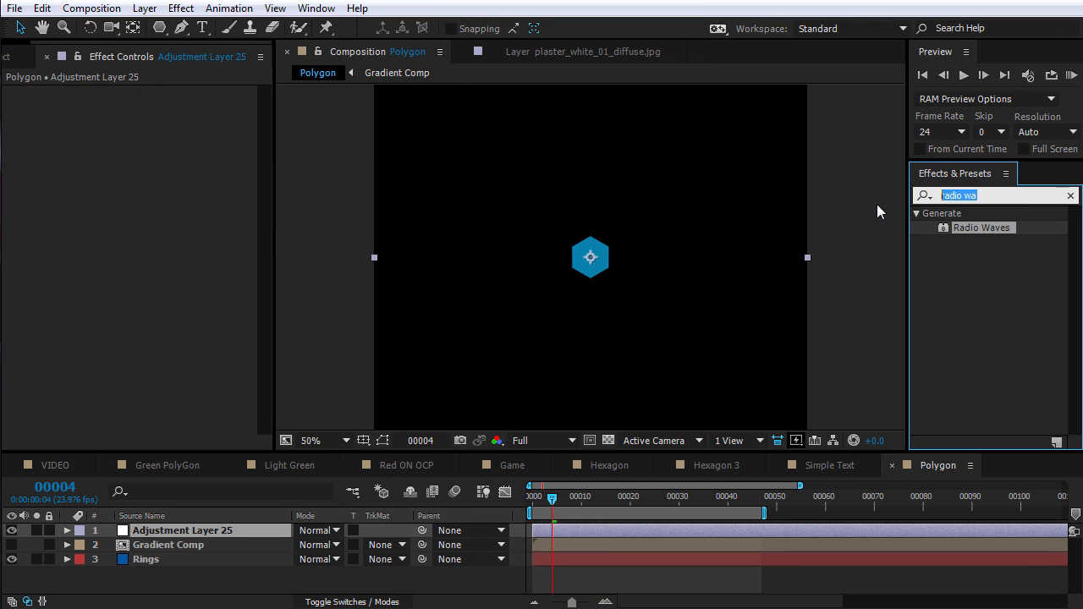
{"action": "type", "text": "tim"}
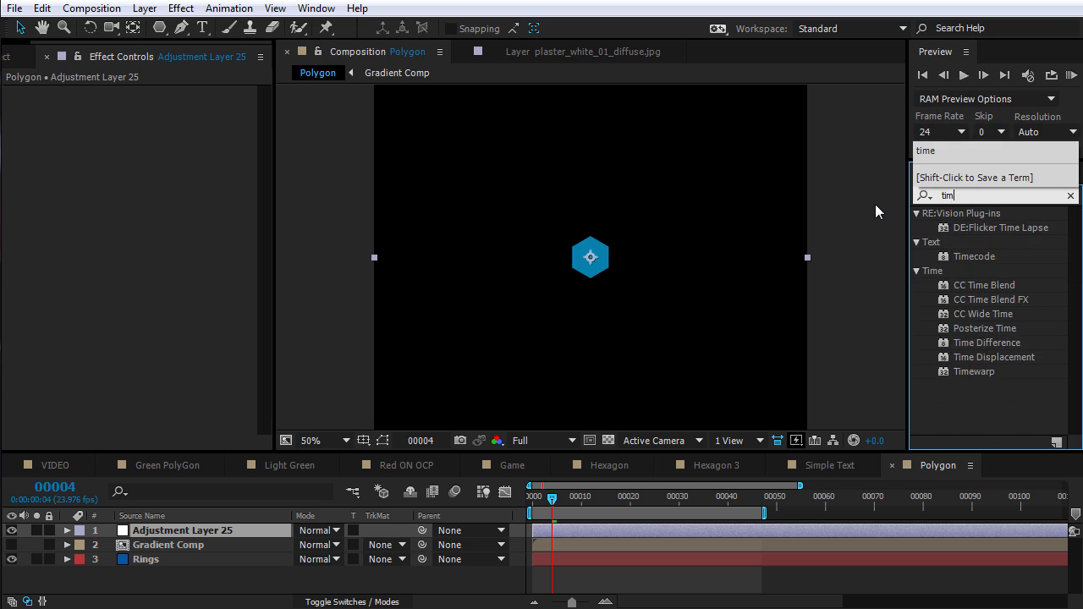
{"action": "type", "text": "e dis"}
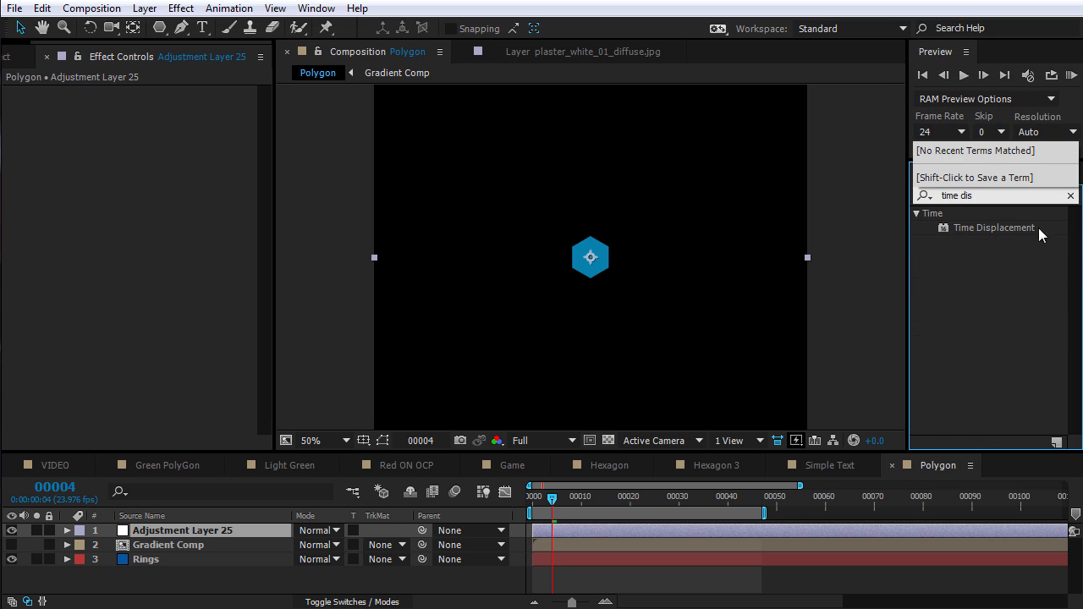
{"action": "left_click", "coordinate": [993, 235]}
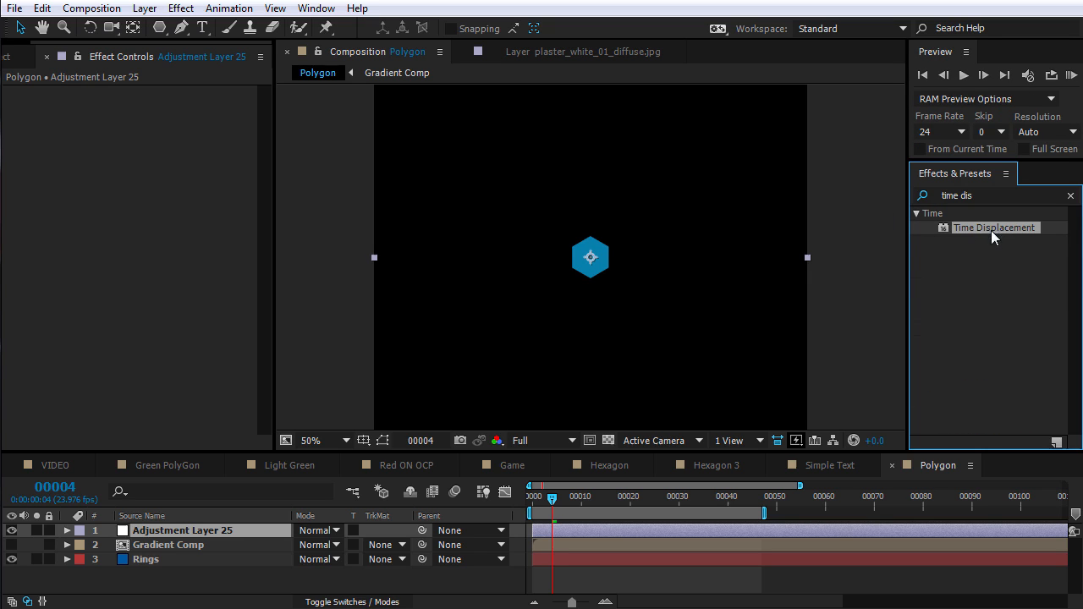
{"action": "left_click", "coordinate": [173, 533]}
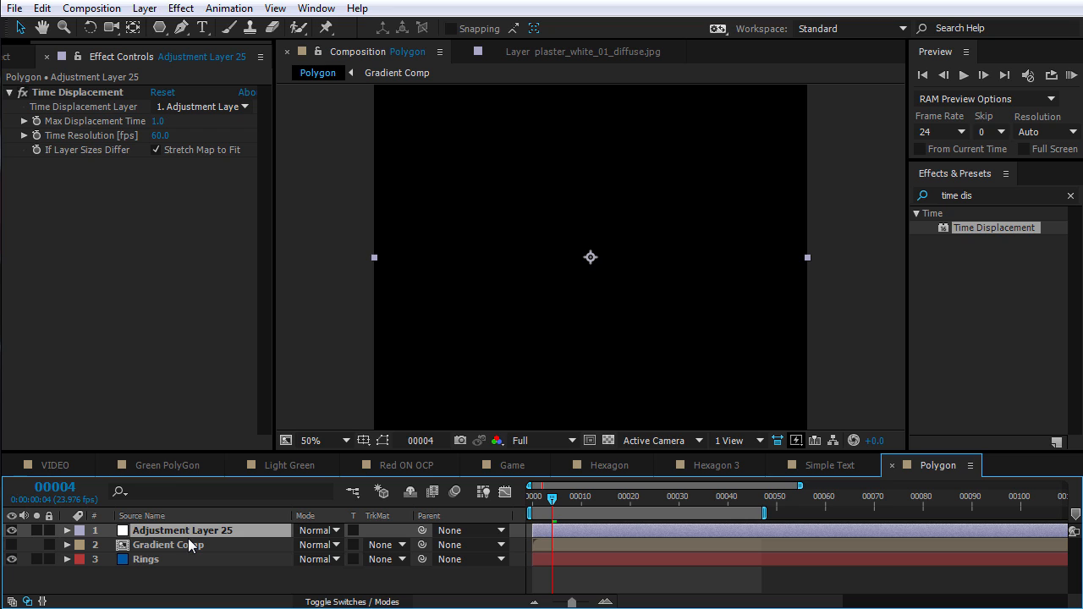
Rename the adjustment layer as Time Displace
{"action": "key", "text": "Return"}
{"action": "type", "text": "Time Displace"}
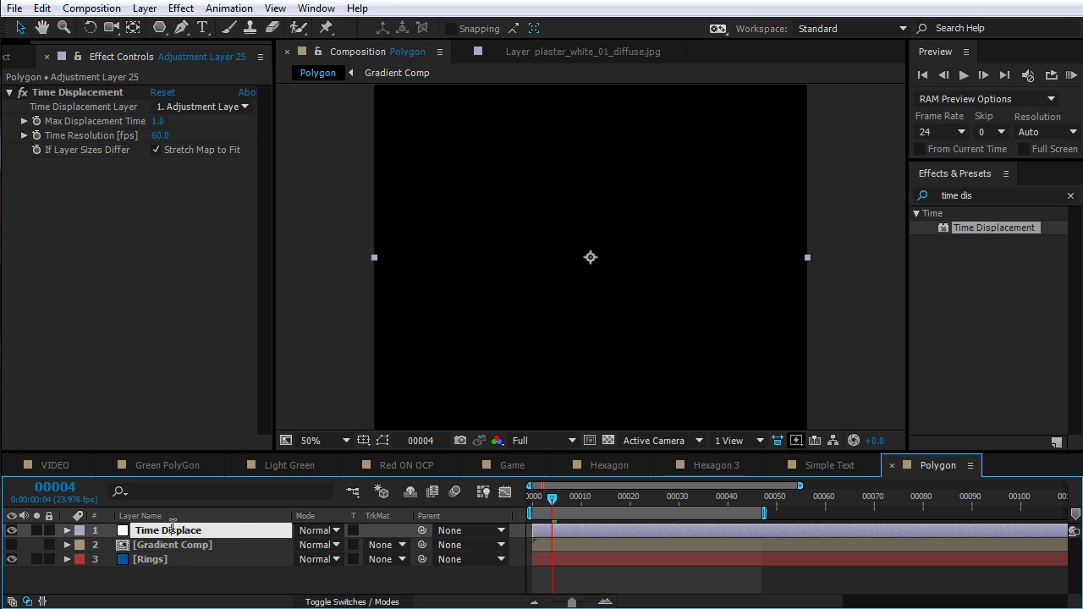
{"action": "key", "text": "Return"}
Set the Time Displacement Layer to Gradient Comp and check the displaced rings at frame 12
{"action": "left_click", "coordinate": [216, 107]}
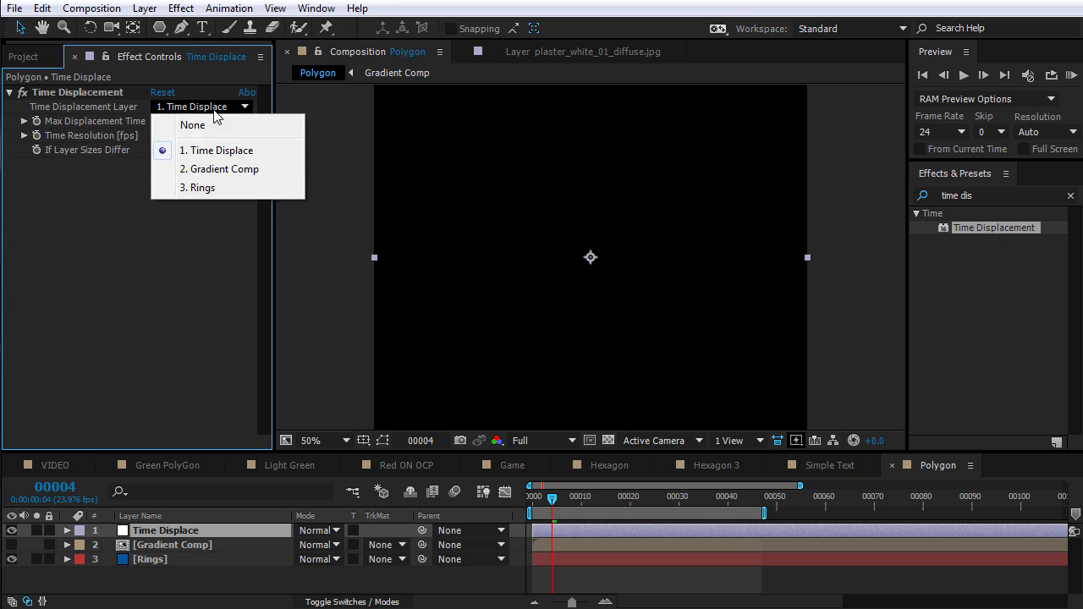
{"action": "left_click", "coordinate": [203, 171]}
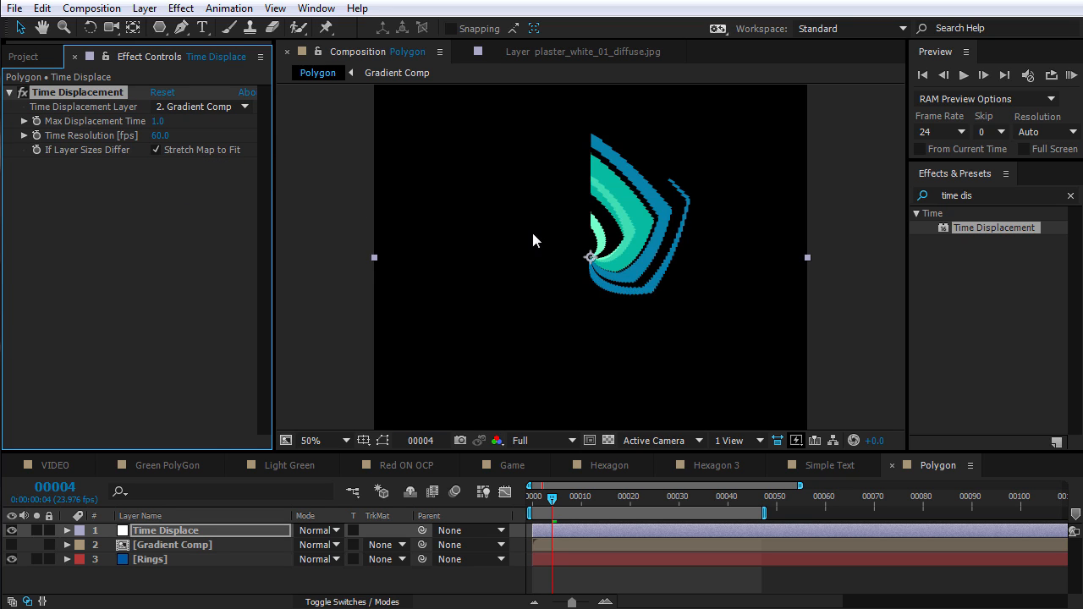
{"action": "left_click", "coordinate": [590, 497]}
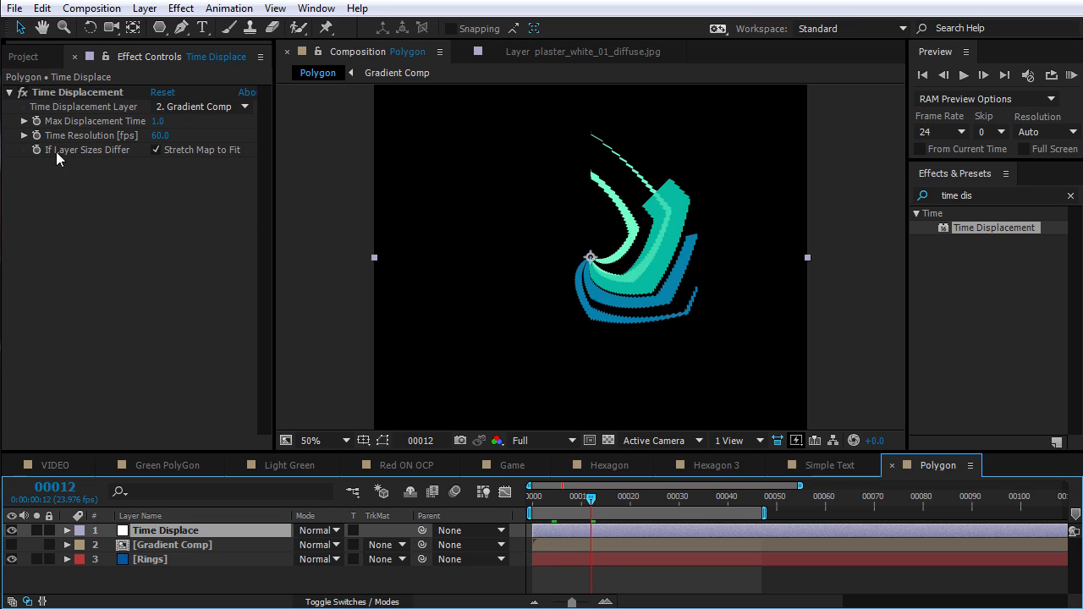
Set the Time Resolution of the Time Displacement effect to 8 fps and preview the segmented rings over time
{"action": "left_click", "coordinate": [160, 136]}
{"action": "type", "text": "8"}
{"action": "key", "text": "Return"}
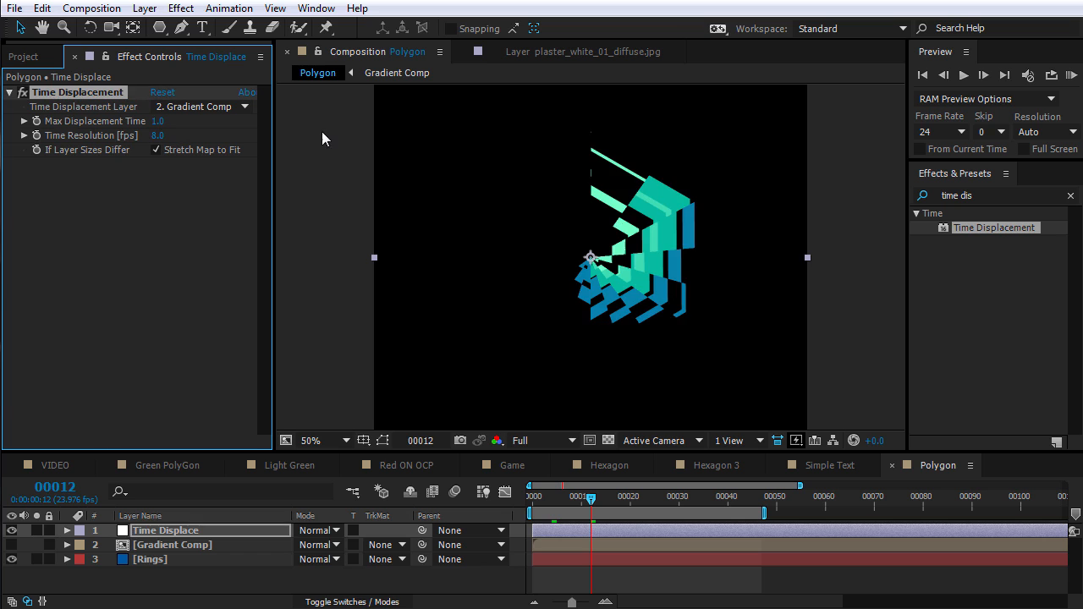
{"action": "mouse_move", "coordinate": [589, 501]}
{"action": "left_mouse_down"}
{"action": "mouse_move", "coordinate": [562, 506]}
{"action": "mouse_move", "coordinate": [629, 511]}
{"action": "mouse_move", "coordinate": [590, 512]}
{"action": "left_mouse_up"}
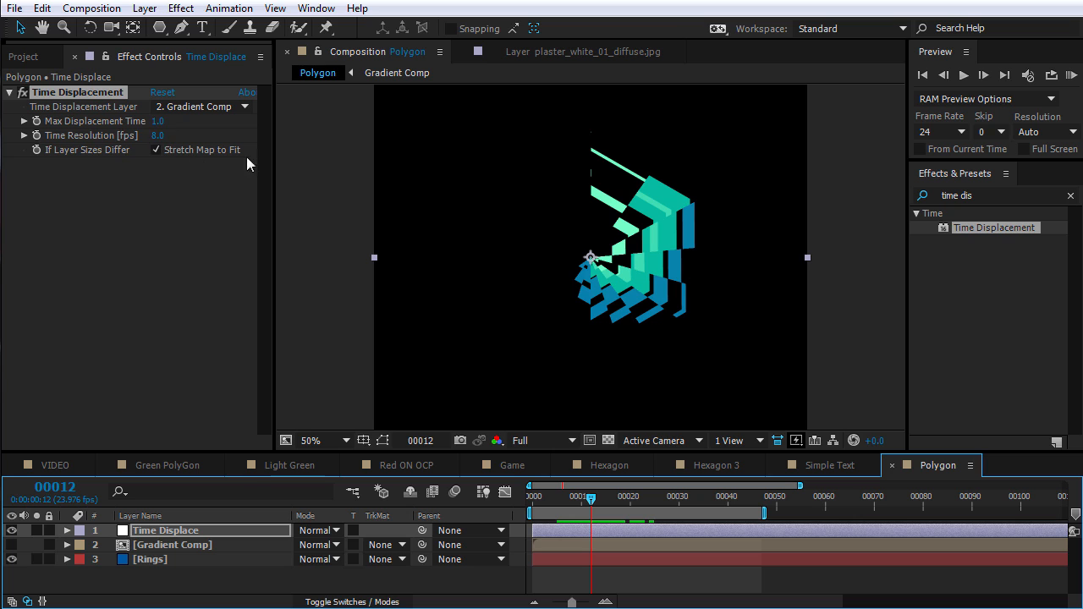
{"action": "left_click_drag", "start_coordinate": [579, 506], "coordinate": [621, 506]}
Show Gradient Comp briefly to examine the displacement map, hide it again, and review the ring animation
{"action": "left_click", "coordinate": [36, 545]}
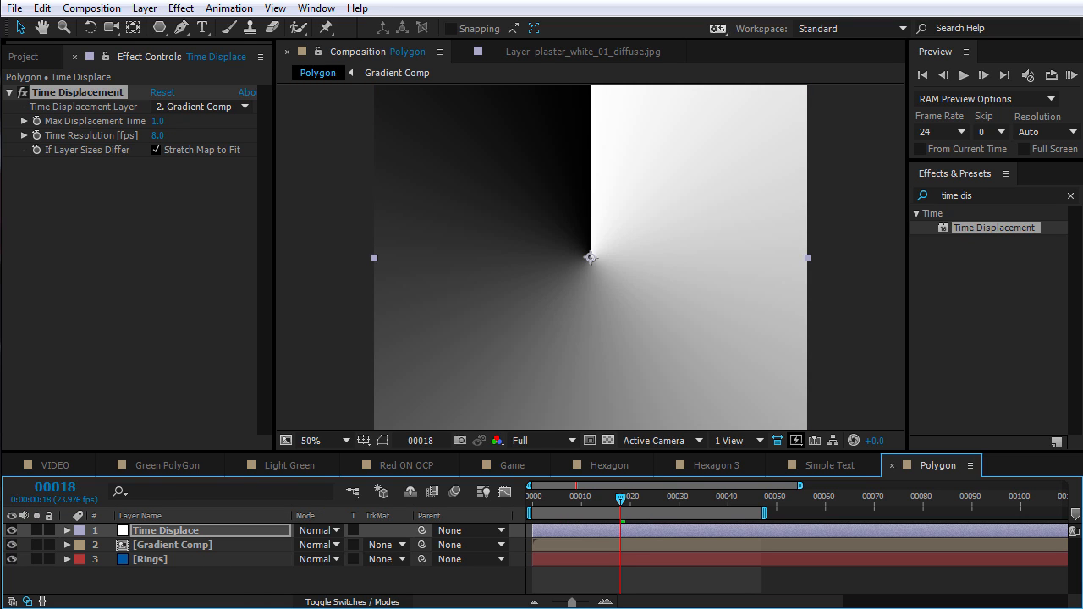
{"action": "left_click", "coordinate": [11, 544]}
{"action": "left_click_drag", "start_coordinate": [580, 506], "coordinate": [637, 502]}
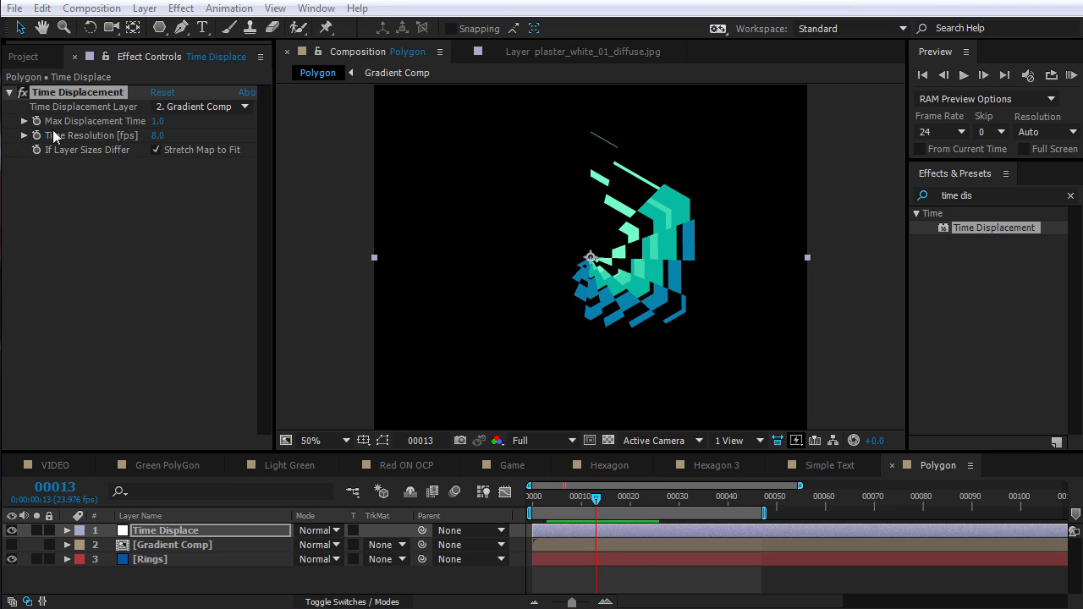
Set the Max Displacement Time to 0.5 and preview the rings up to frame 28
{"action": "left_click_drag", "start_coordinate": [156, 121], "coordinate": [125, 127]}
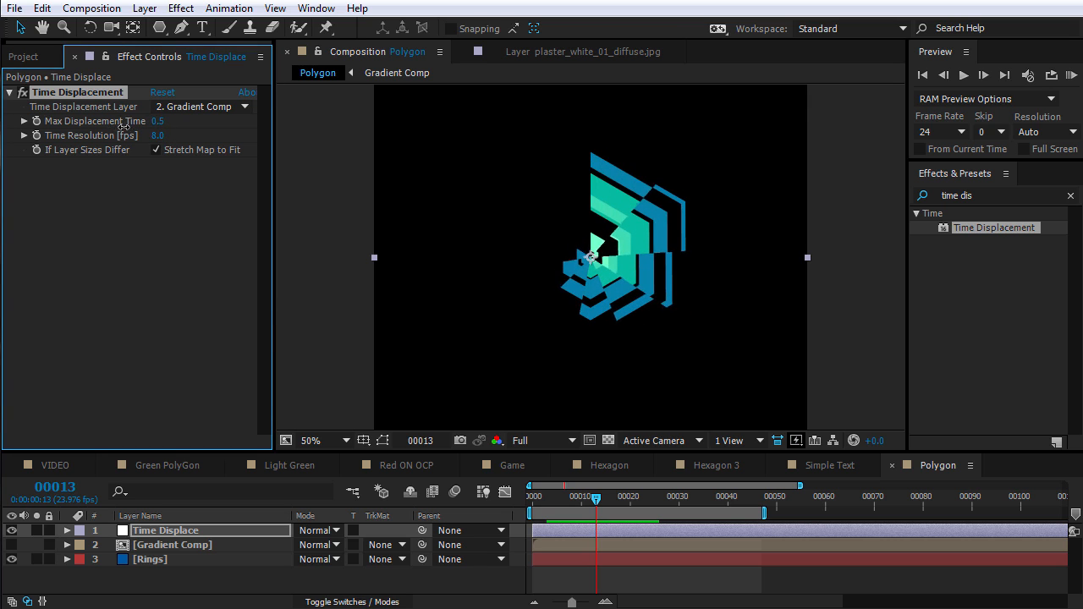
{"action": "left_click_drag", "start_coordinate": [556, 499], "coordinate": [670, 499]}
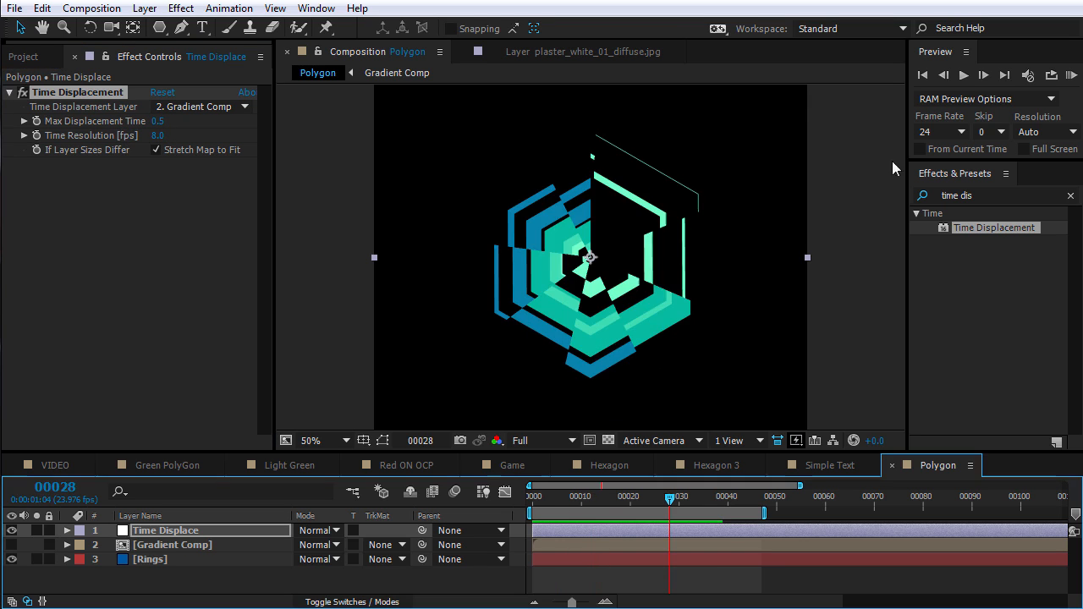
Preview the ring animation, set the Max Displacement Time of Time Displacement to 0.4, and play it back
{"action": "left_click", "coordinate": [1070, 75]}
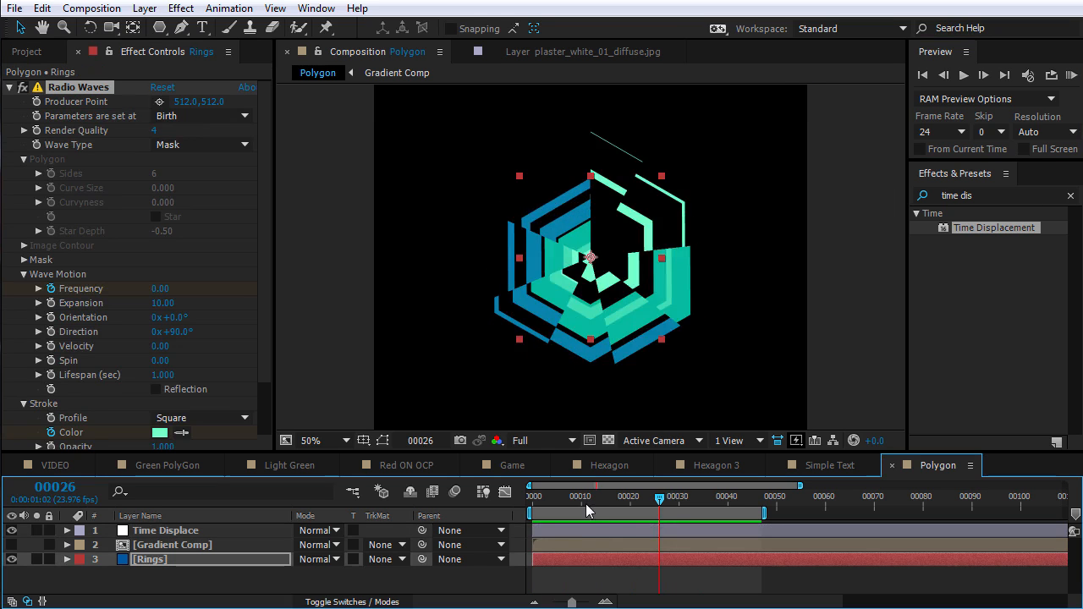
{"action": "left_click_drag", "start_coordinate": [585, 504], "coordinate": [690, 504]}
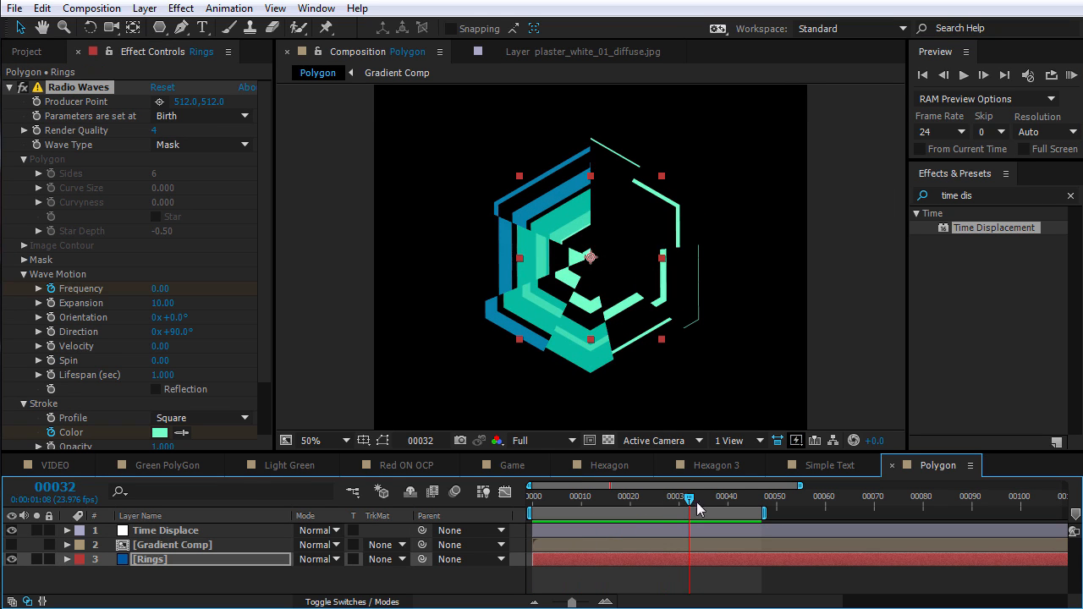
{"action": "left_click", "coordinate": [580, 560]}
{"action": "left_click_drag", "start_coordinate": [164, 303], "coordinate": [148, 304]}
{"action": "key", "text": "space"}
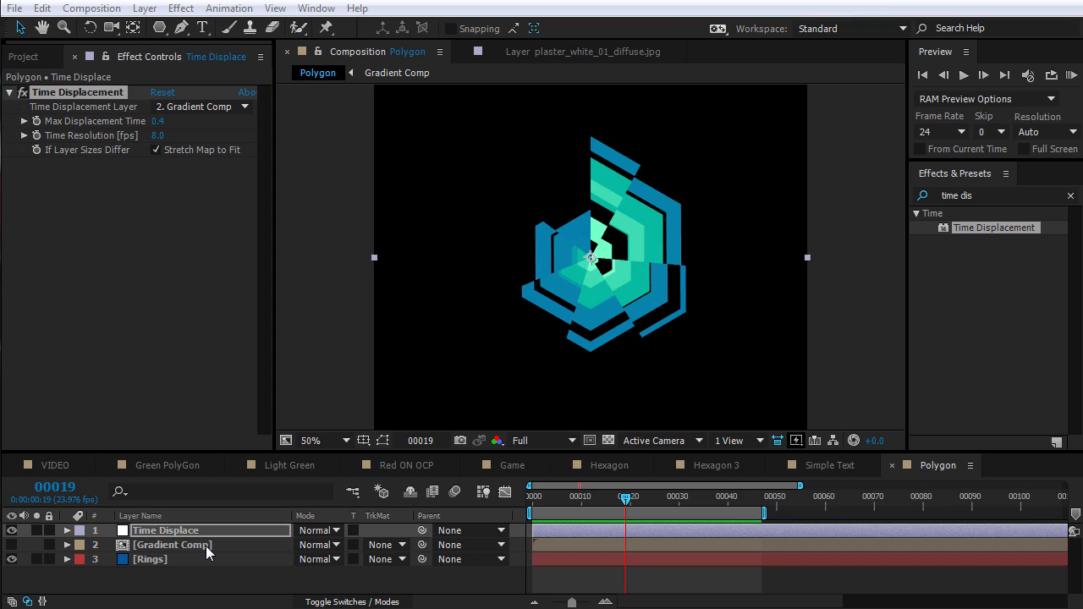
Try the Radial style for the gradient overlay inside Gradient Comp and preview the displaced rings in the Polygon composition
{"action": "double_click", "coordinate": [173, 545]}
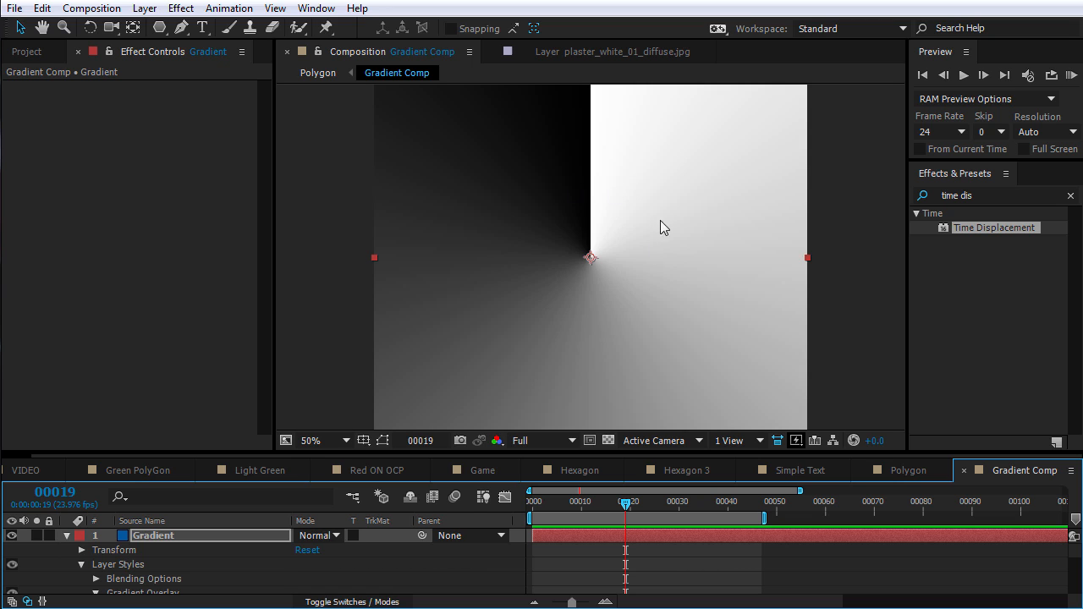
{"action": "scroll", "coordinate": [225, 561], "scroll_direction": "down", "scroll_amount": 5}
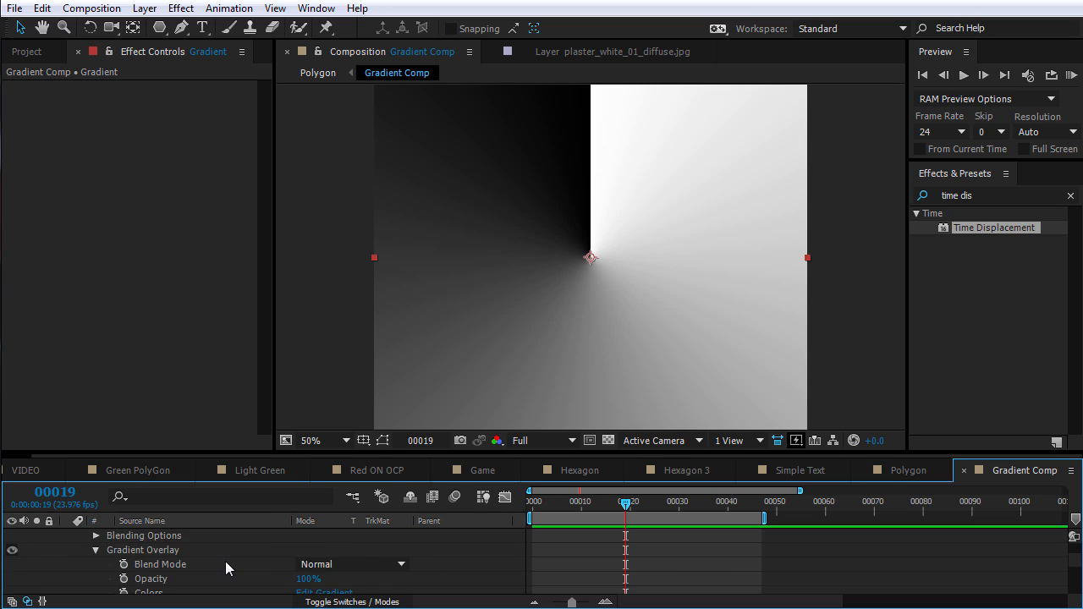
{"action": "left_click", "coordinate": [338, 551]}
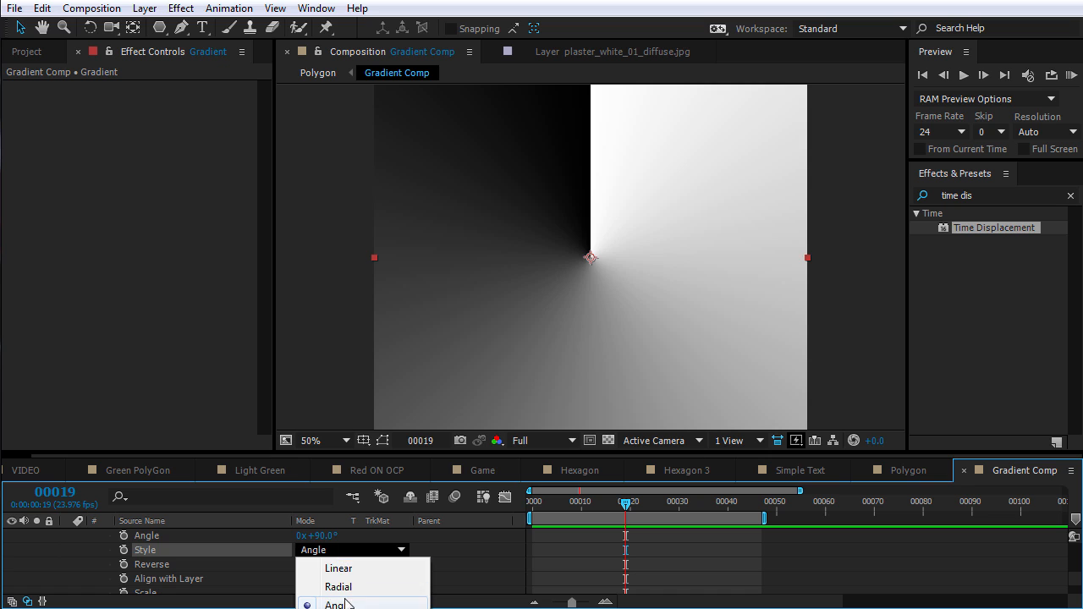
{"action": "left_click", "coordinate": [338, 588]}
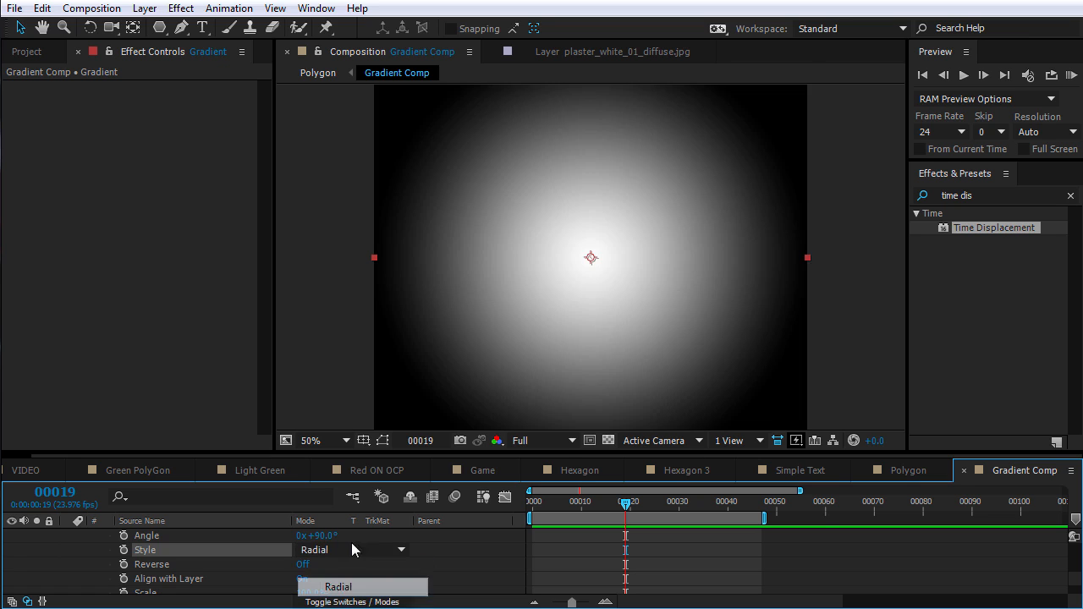
{"action": "left_click", "coordinate": [923, 474]}
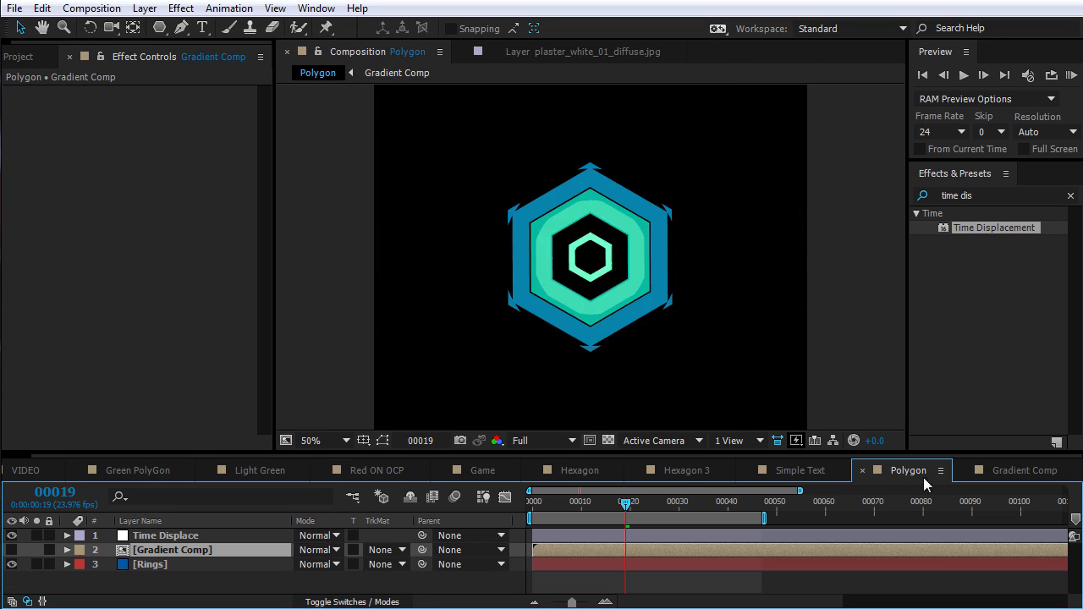
{"action": "mouse_move", "coordinate": [565, 506]}
{"action": "left_mouse_down"}
{"action": "mouse_move", "coordinate": [552, 506]}
{"action": "mouse_move", "coordinate": [677, 511]}
{"action": "mouse_move", "coordinate": [541, 516]}
{"action": "mouse_move", "coordinate": [728, 517]}
{"action": "mouse_move", "coordinate": [593, 524]}
{"action": "mouse_move", "coordinate": [571, 512]}
{"action": "left_mouse_up"}
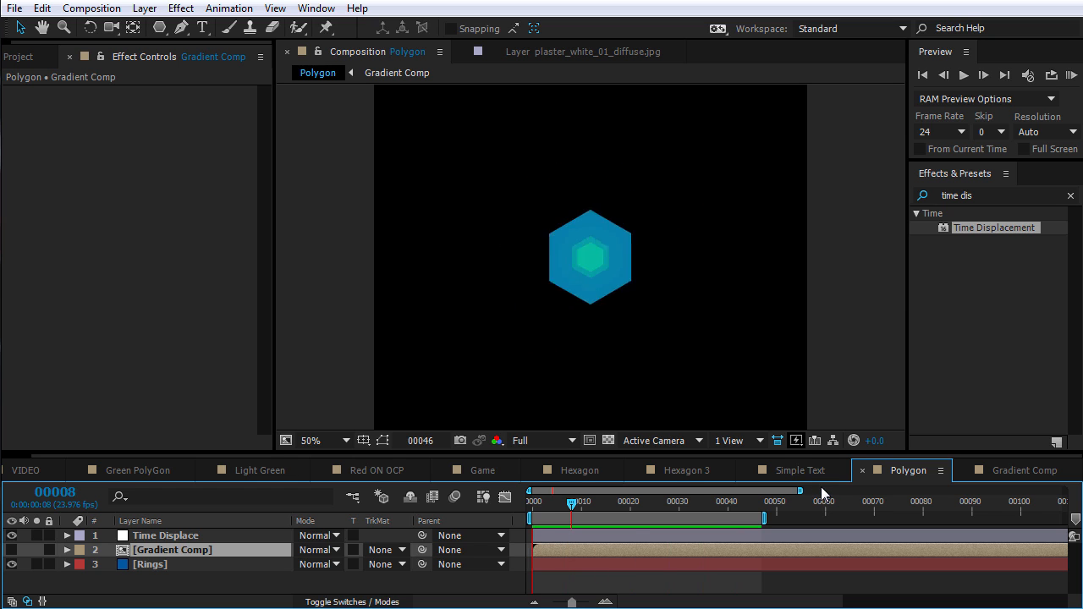
{"action": "key", "text": "space"}
Try the Linear style for the gradient overlay in Gradient Comp and preview its effect on the Polygon rings
{"action": "left_click", "coordinate": [993, 473]}
{"action": "left_click", "coordinate": [321, 550]}
{"action": "left_click", "coordinate": [317, 566]}
{"action": "left_click", "coordinate": [871, 470]}
{"action": "key", "text": "space"}
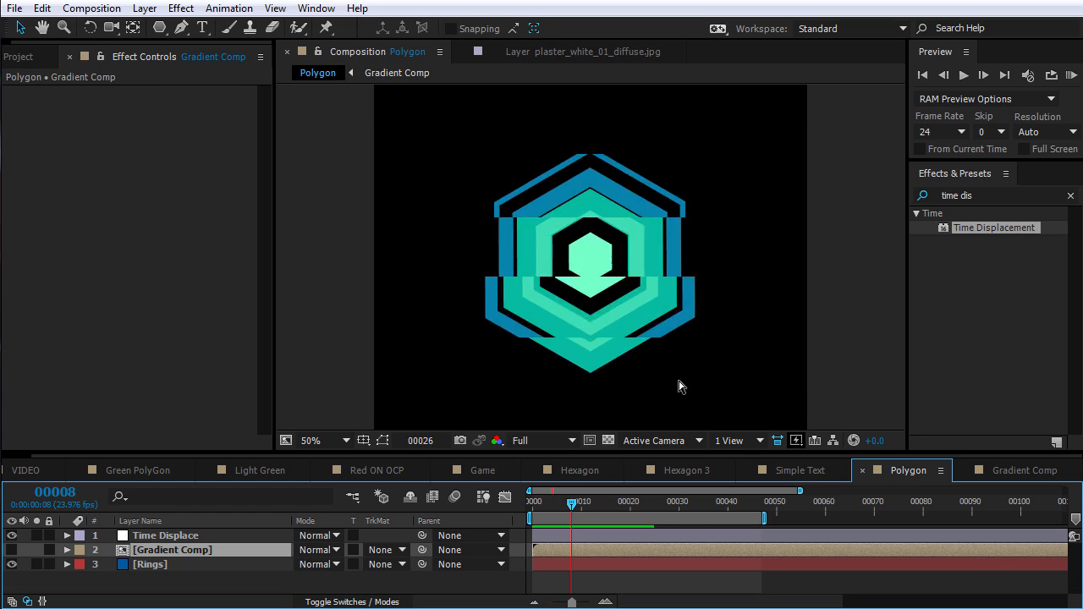
Return the gradient overlay's style to Angle in Gradient Comp
{"action": "left_click", "coordinate": [986, 471]}
{"action": "left_click", "coordinate": [347, 551]}
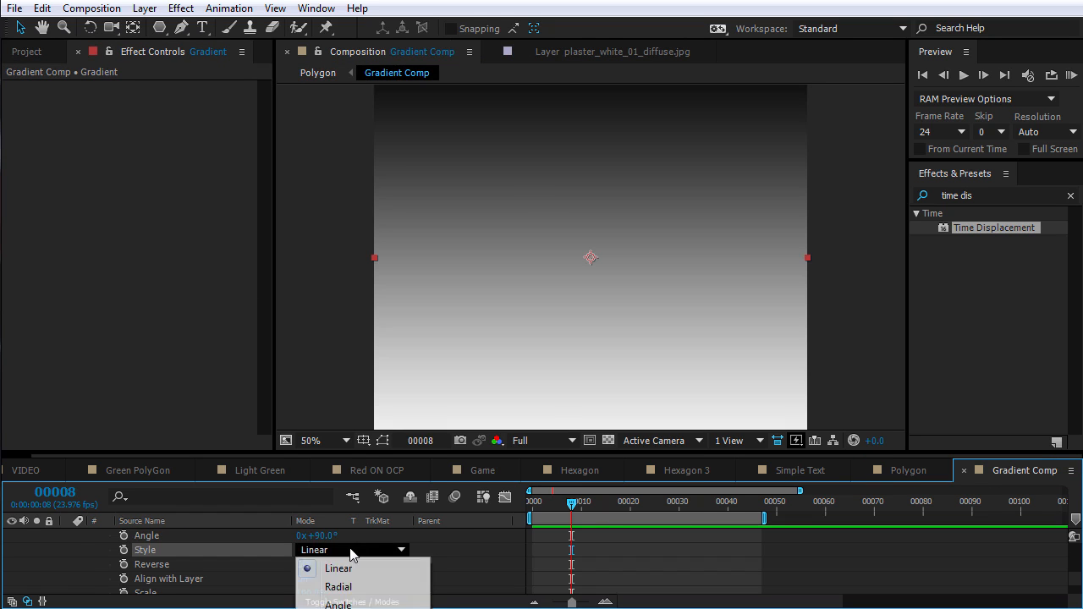
{"action": "left_click", "coordinate": [335, 595]}
Try distorting Gradient Comp with an adjustment layer using Turbulent Displace, Amount 191 and Size 19, and preview the Polygon rings
{"action": "left_click", "coordinate": [144, 8]}
{"action": "mouse_move", "coordinate": [153, 26]}
{"action": "left_click", "coordinate": [507, 141]}
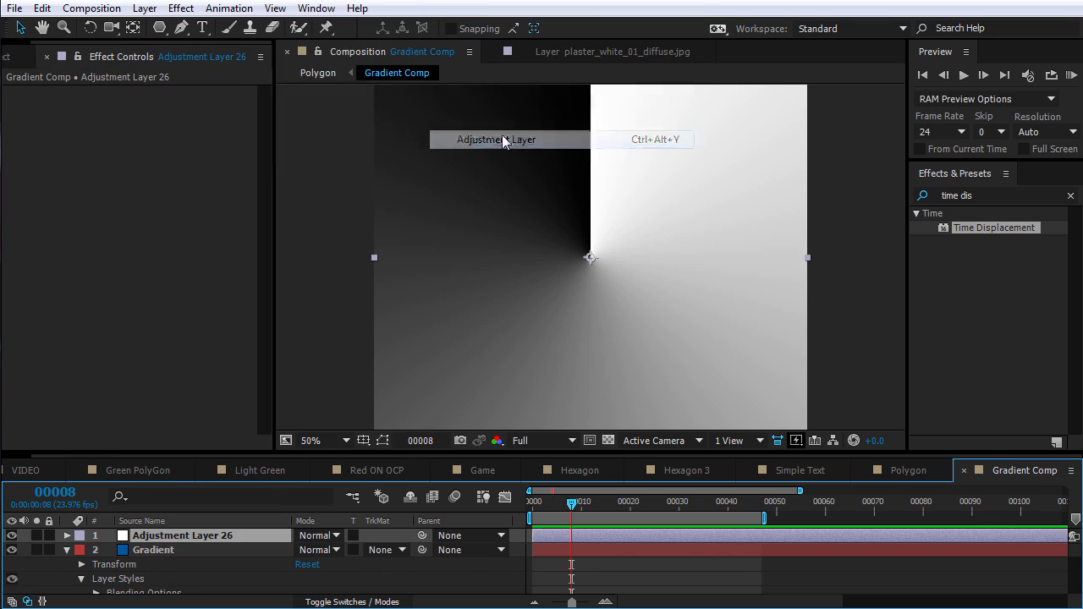
{"action": "left_click", "coordinate": [989, 196]}
{"action": "type", "text": "turbu"}
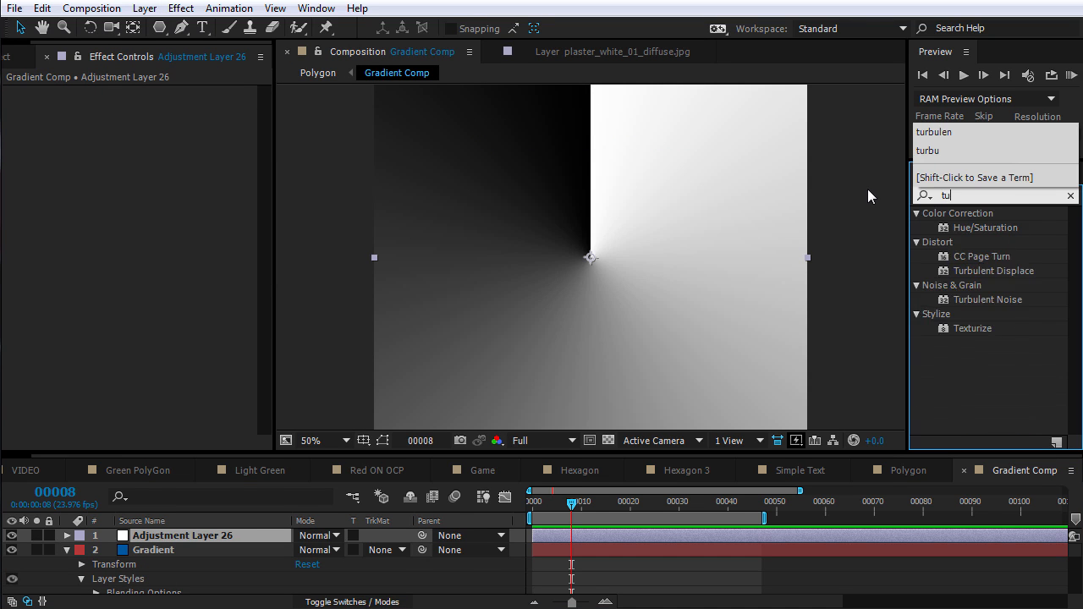
{"action": "left_click_drag", "start_coordinate": [990, 227], "coordinate": [658, 539]}
{"action": "mouse_move", "coordinate": [162, 136]}
{"action": "left_mouse_down"}
{"action": "mouse_move", "coordinate": [77, 137]}
{"action": "mouse_move", "coordinate": [282, 127]}
{"action": "left_mouse_up"}
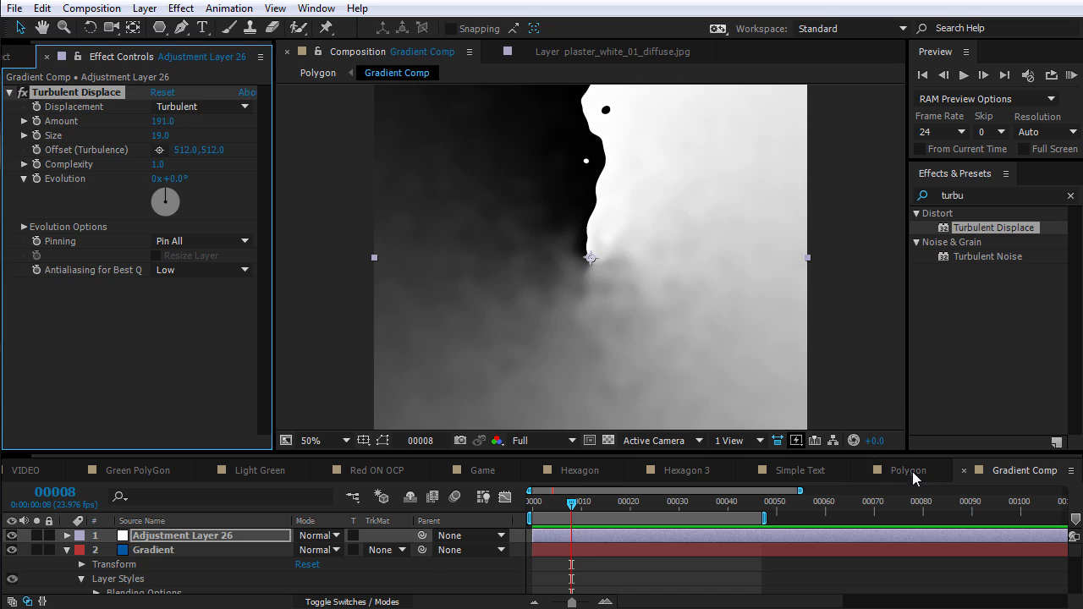
{"action": "left_click", "coordinate": [908, 471]}
{"action": "key", "text": "KP_0"}
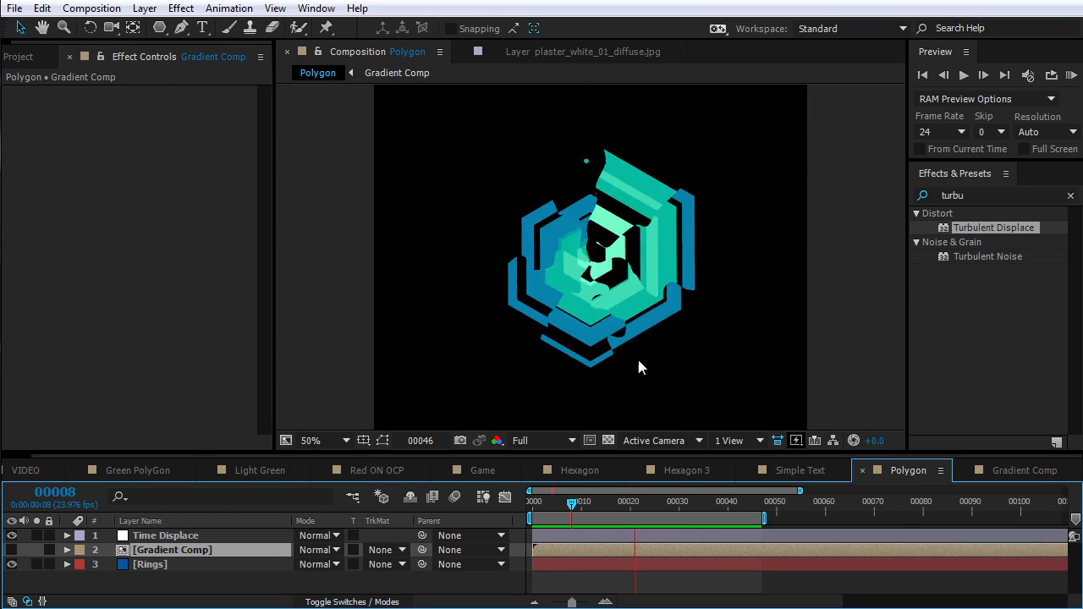
Remove Turbulent Displace from the adjustment layer in Gradient Comp and close that composition's timeline
{"action": "left_click", "coordinate": [988, 471]}
{"action": "left_click", "coordinate": [68, 95]}
{"action": "key", "text": "Delete"}
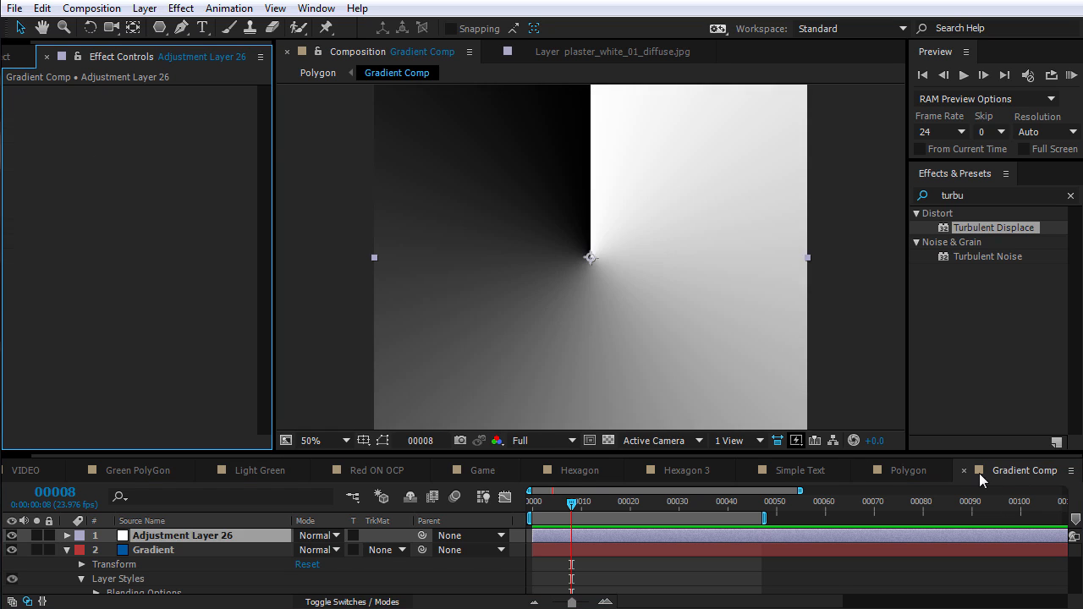
{"action": "left_click", "coordinate": [963, 471]}
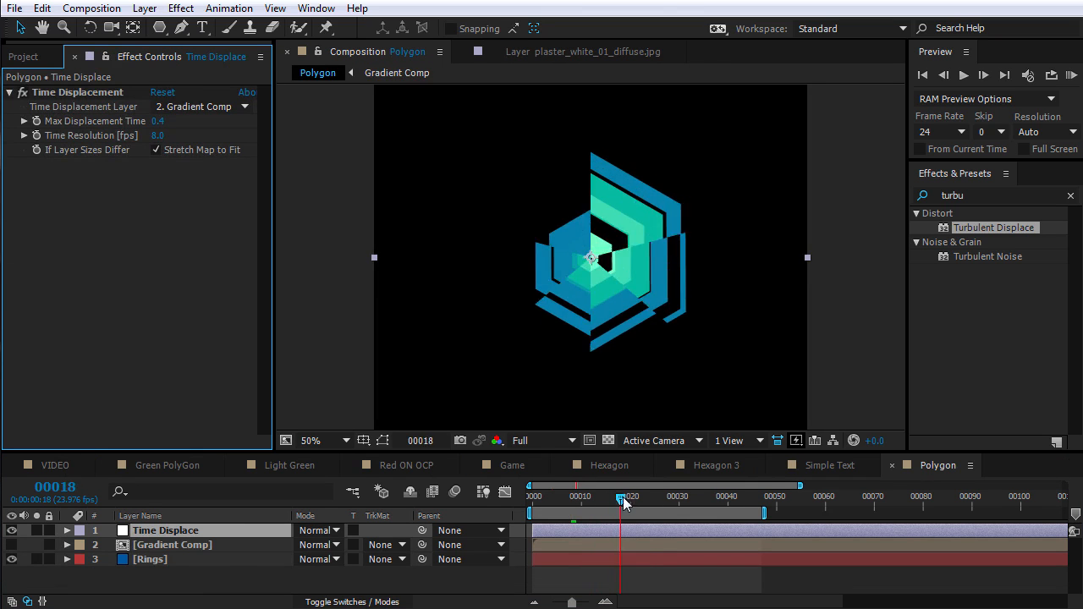
With no layer selected, use the Polygon tool to draw a hexagon shape layer outward from the centre of the rings
{"action": "left_click_drag", "start_coordinate": [160, 28], "coordinate": [218, 86]}
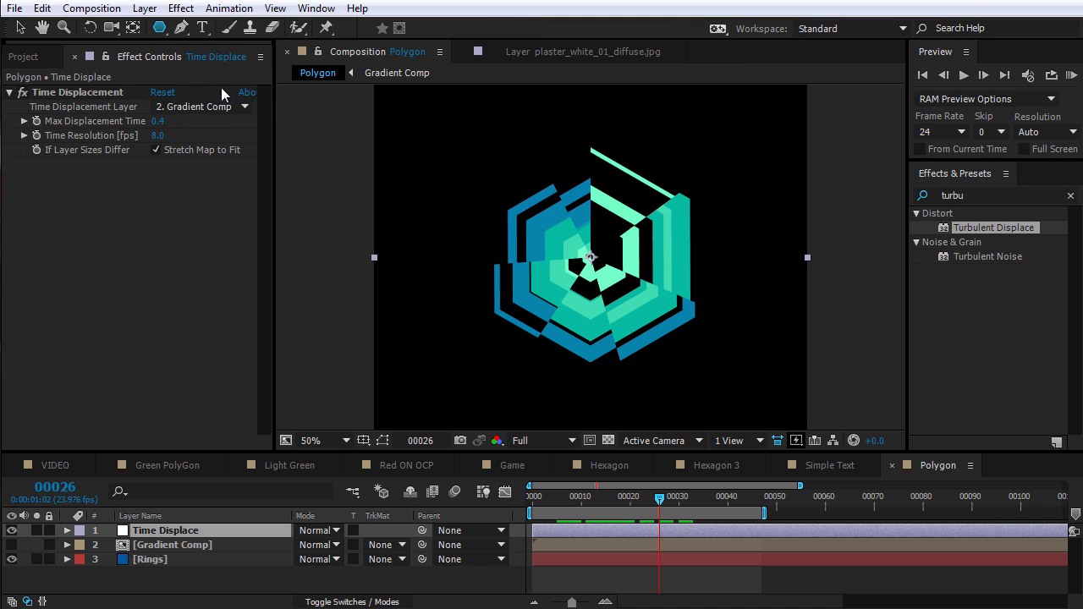
{"action": "left_click", "coordinate": [583, 583]}
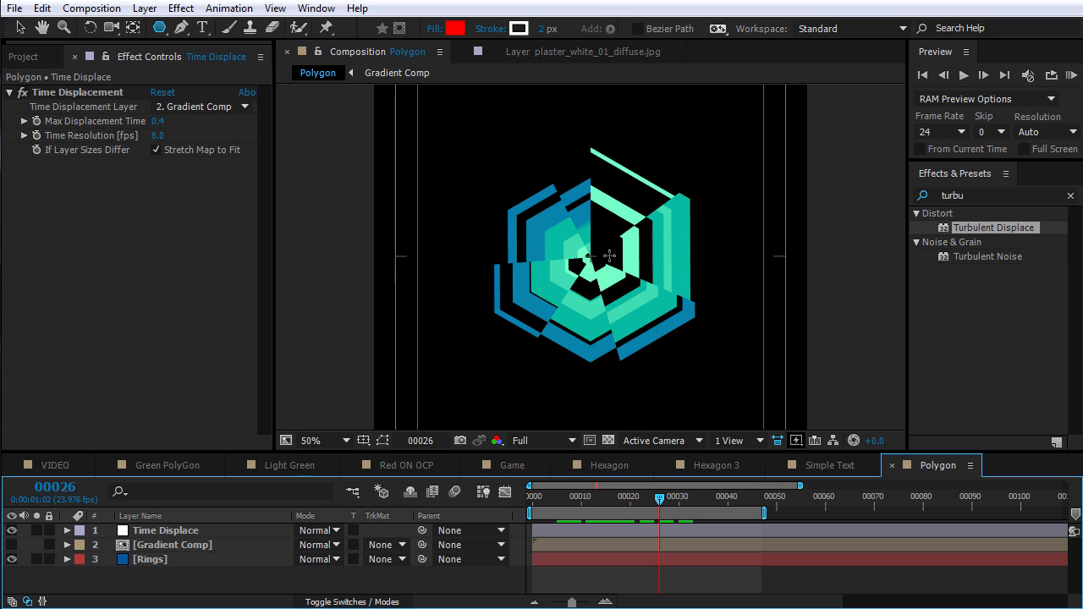
{"action": "key", "text": "slash"}
{"action": "mouse_move", "coordinate": [590, 257]}
{"action": "left_mouse_down"}
{"action": "mouse_move", "coordinate": [683, 383]}
{"action": "mouse_move", "coordinate": [707, 374]}
{"action": "mouse_move", "coordinate": [743, 406]}
{"action": "mouse_move", "coordinate": [698, 362]}
{"action": "mouse_move", "coordinate": [735, 399]}
{"action": "left_mouse_up"}
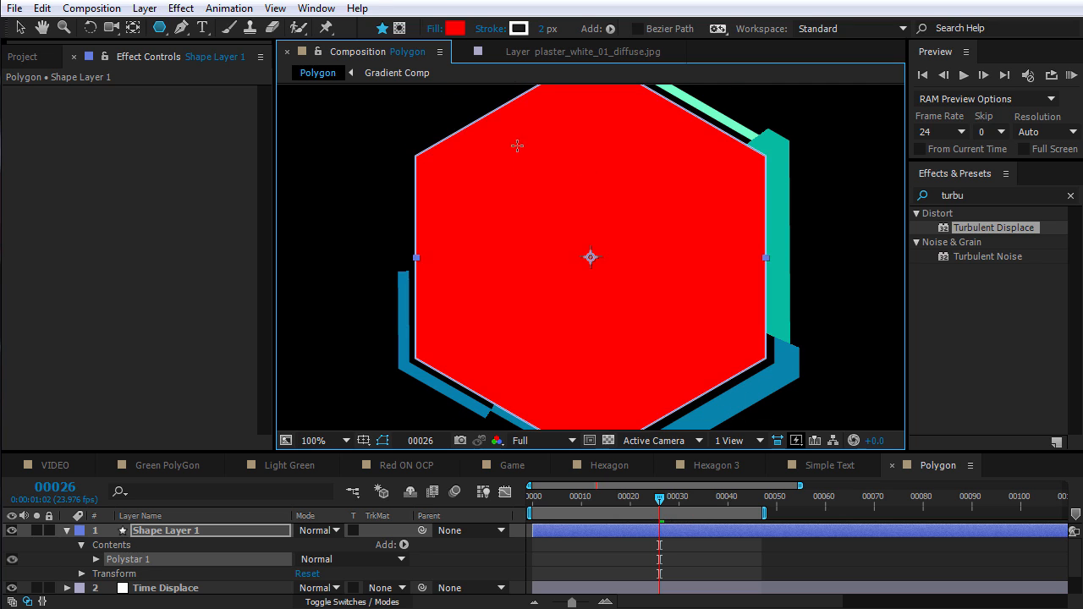
{"action": "key", "text": "comma"}
{"action": "key", "text": "comma"}
Delete Fill 1 from the hexagon's Polystar 1 group, keeping its stroke, and check the outline against the rings
{"action": "left_click", "coordinate": [165, 530]}
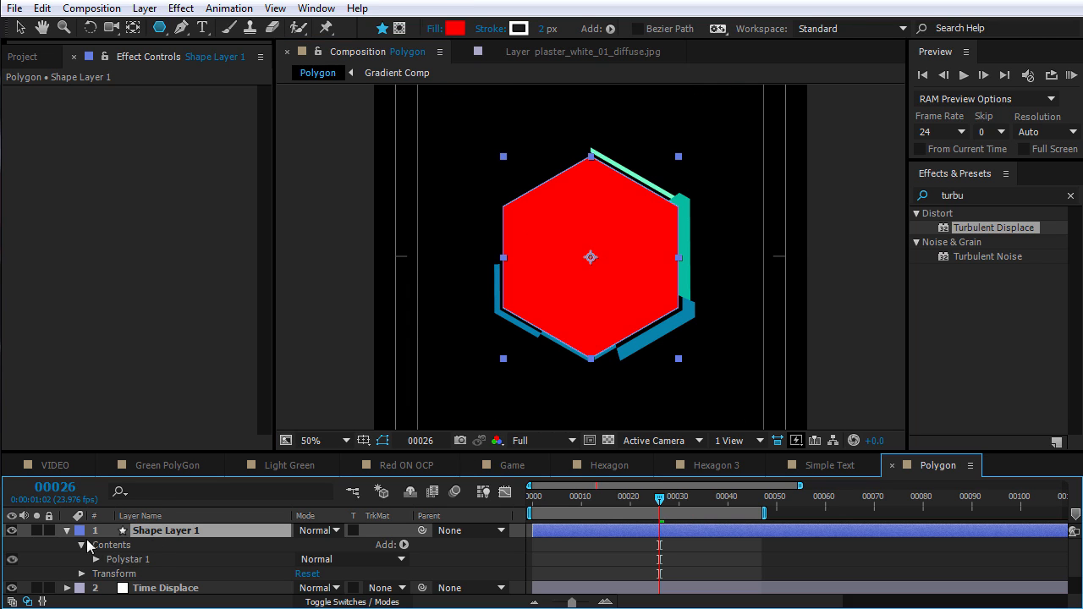
{"action": "left_click", "coordinate": [98, 561]}
{"action": "scroll", "coordinate": [97, 561], "scroll_direction": "down", "scroll_amount": 1}
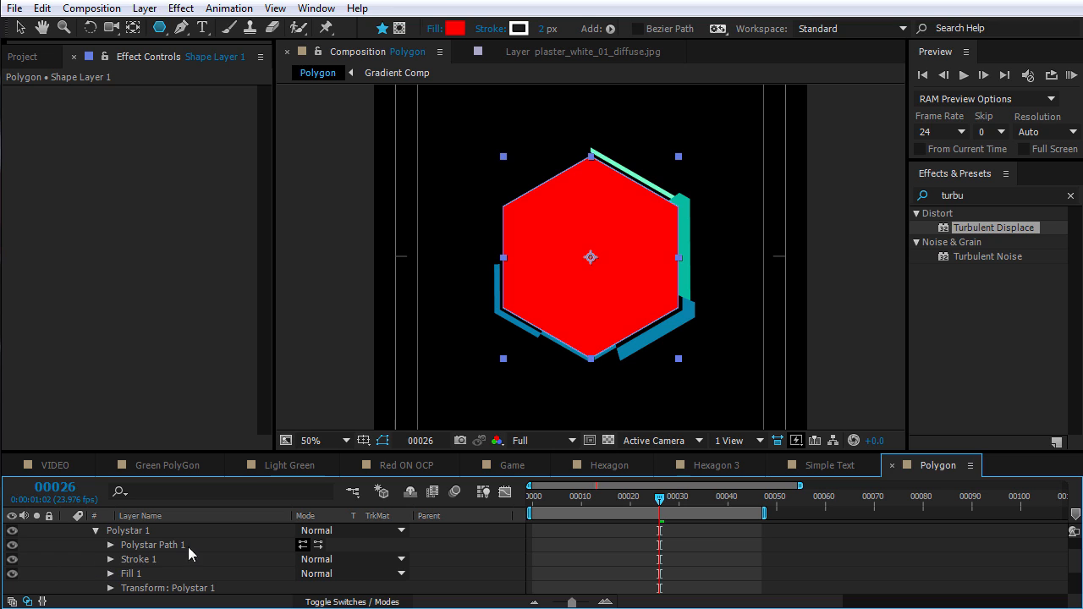
{"action": "left_click", "coordinate": [144, 564]}
{"action": "left_click", "coordinate": [138, 573]}
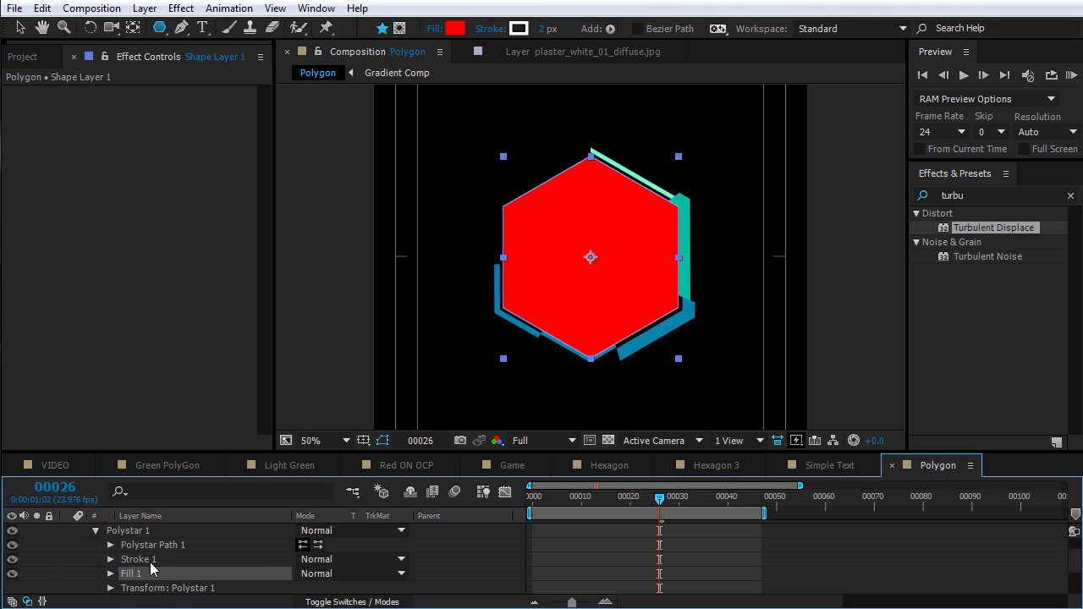
{"action": "key", "text": "Delete"}
{"action": "key", "text": "period"}
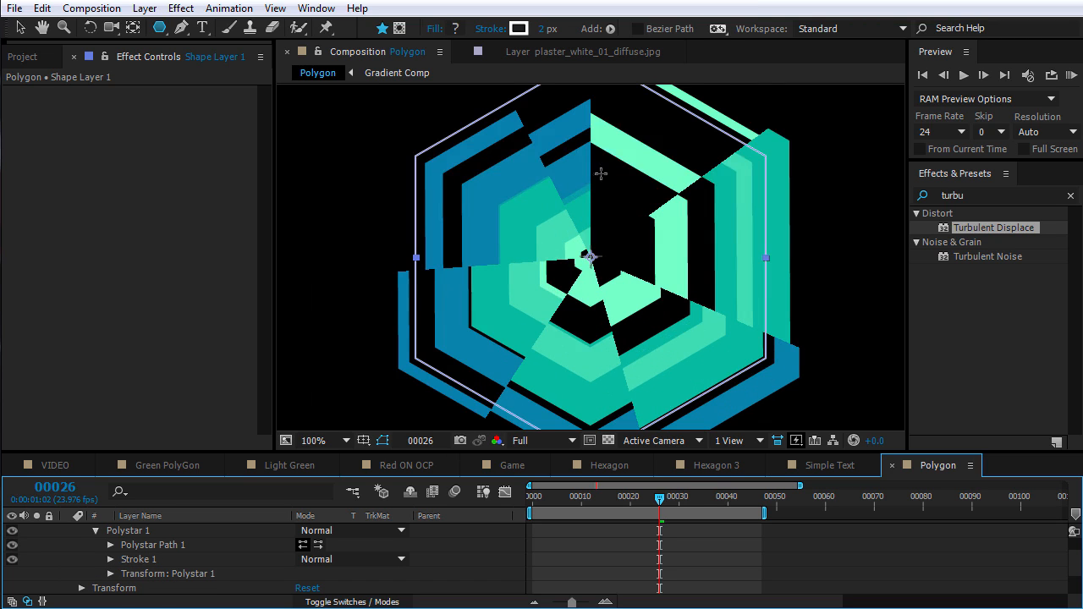
{"action": "left_click", "coordinate": [385, 444]}
{"action": "key", "text": "comma"}
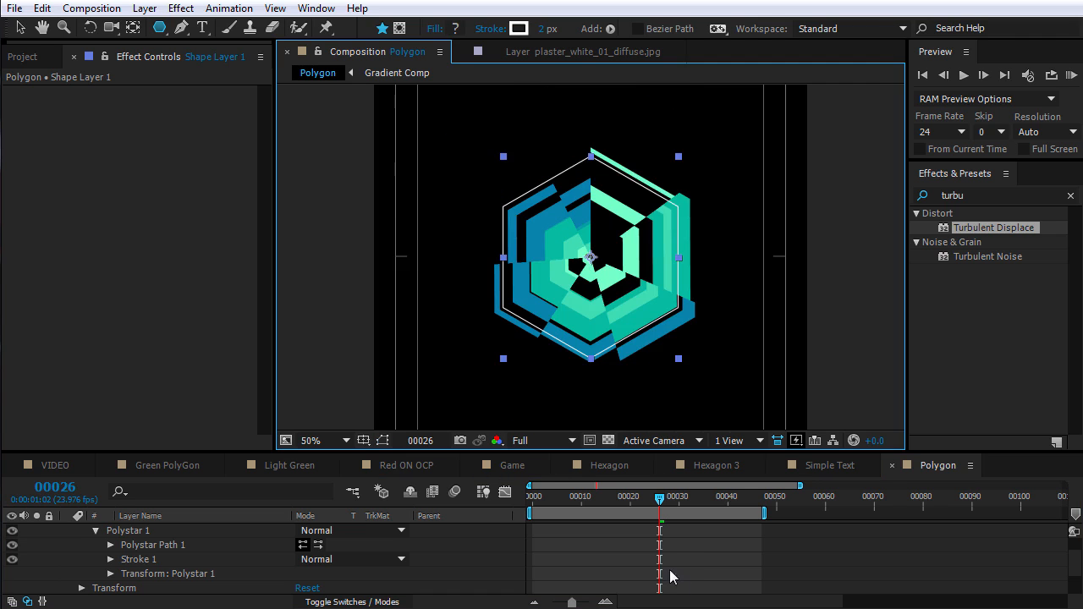
Collapse Shape Layer 1 and solo it to isolate the hexagon outline
{"action": "left_click", "coordinate": [668, 556]}
{"action": "key", "text": "period"}
{"action": "scroll", "coordinate": [100, 526], "scroll_direction": "up", "scroll_amount": 2}
{"action": "left_click", "coordinate": [67, 531]}
{"action": "key", "text": "v"}
{"action": "left_click", "coordinate": [38, 533]}
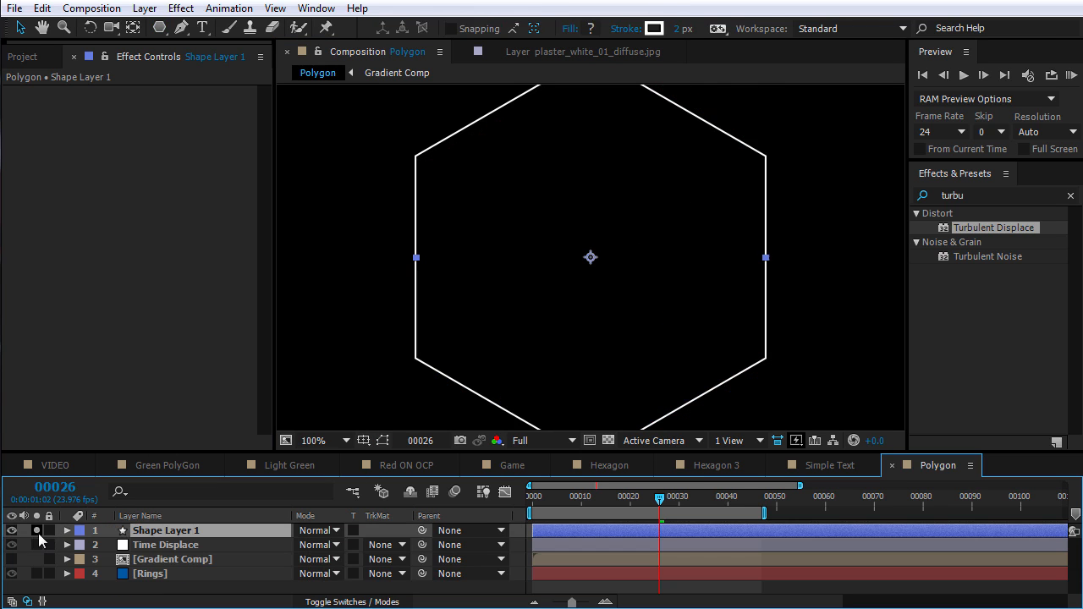
Expand the Stroke 1 properties of the hexagon in an enlarged timeline and add a dash to the stroke
{"action": "left_click", "coordinate": [66, 530]}
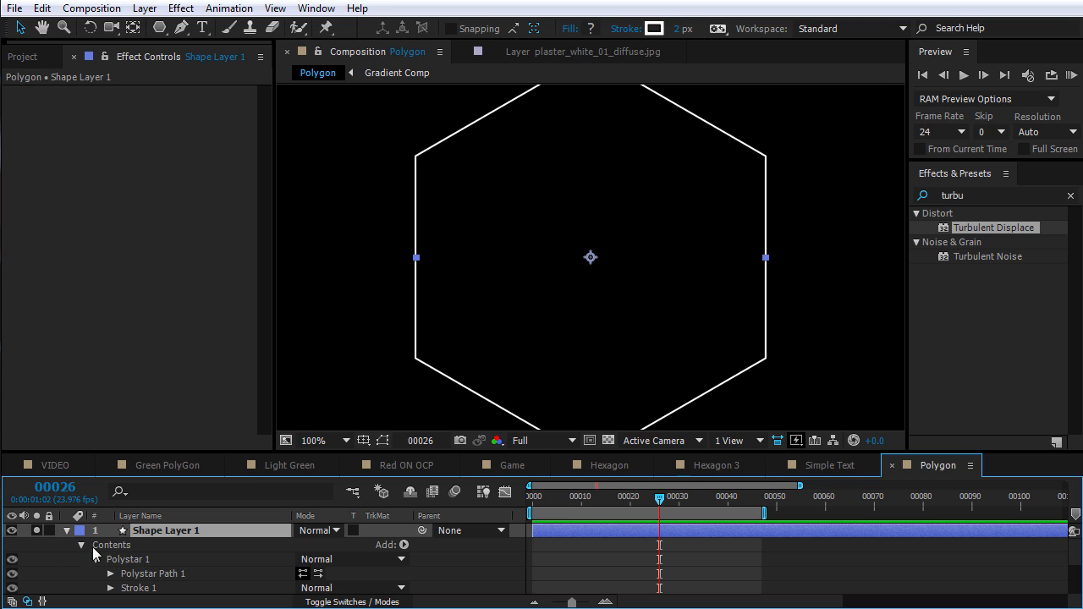
{"action": "left_click", "coordinate": [180, 558]}
{"action": "scroll", "coordinate": [177, 565], "scroll_direction": "down", "scroll_amount": 2}
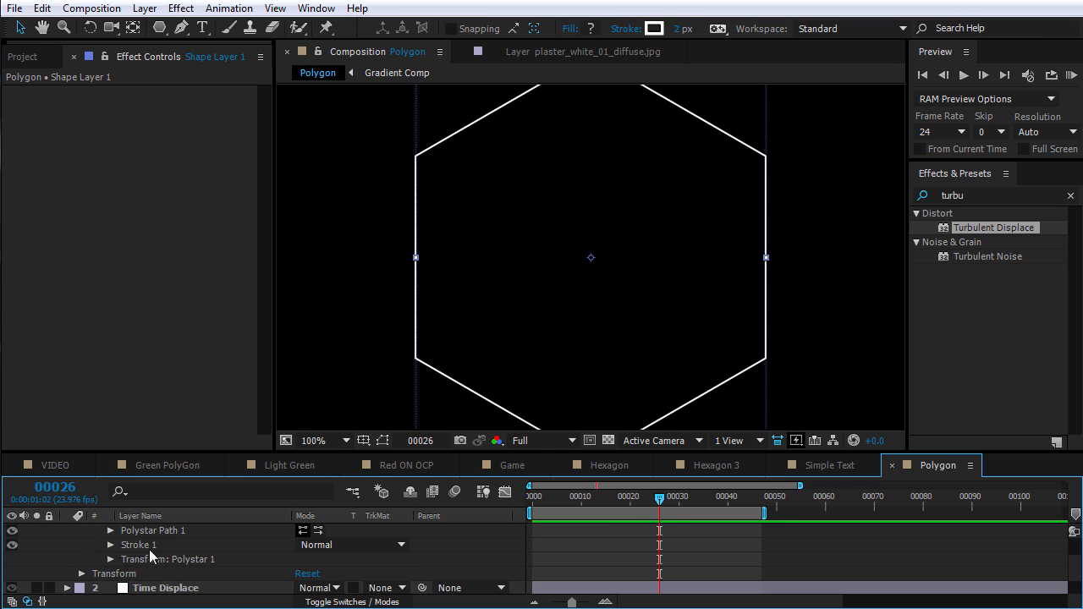
{"action": "left_click", "coordinate": [143, 545]}
{"action": "left_click_drag", "start_coordinate": [144, 451], "coordinate": [140, 403]}
{"action": "left_click", "coordinate": [110, 514]}
{"action": "scroll", "coordinate": [186, 559], "scroll_direction": "down", "scroll_amount": 2}
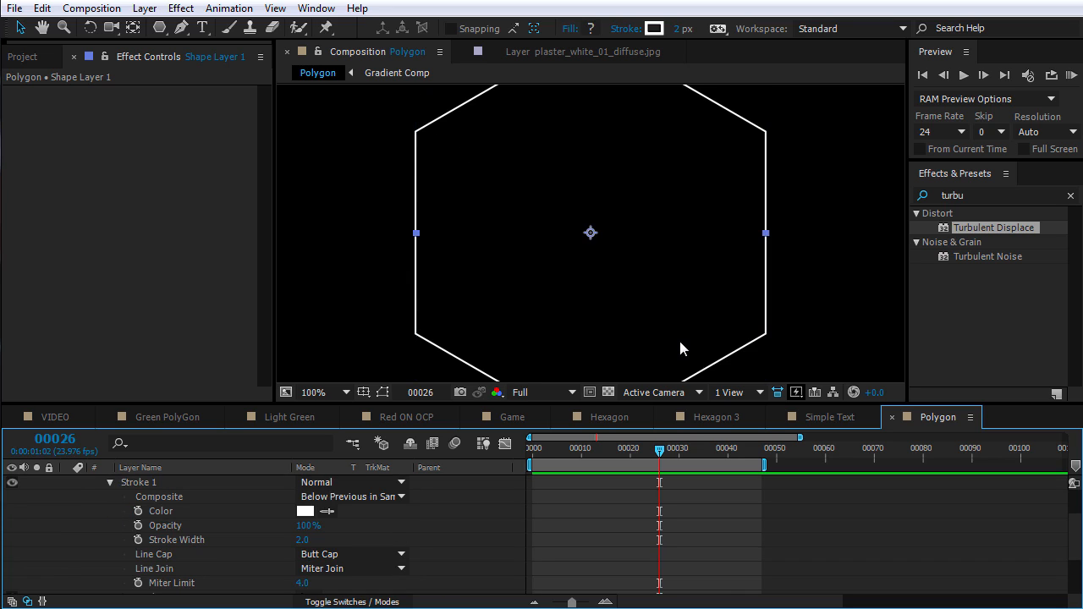
{"action": "scroll", "coordinate": [227, 529], "scroll_direction": "down", "scroll_amount": 3}
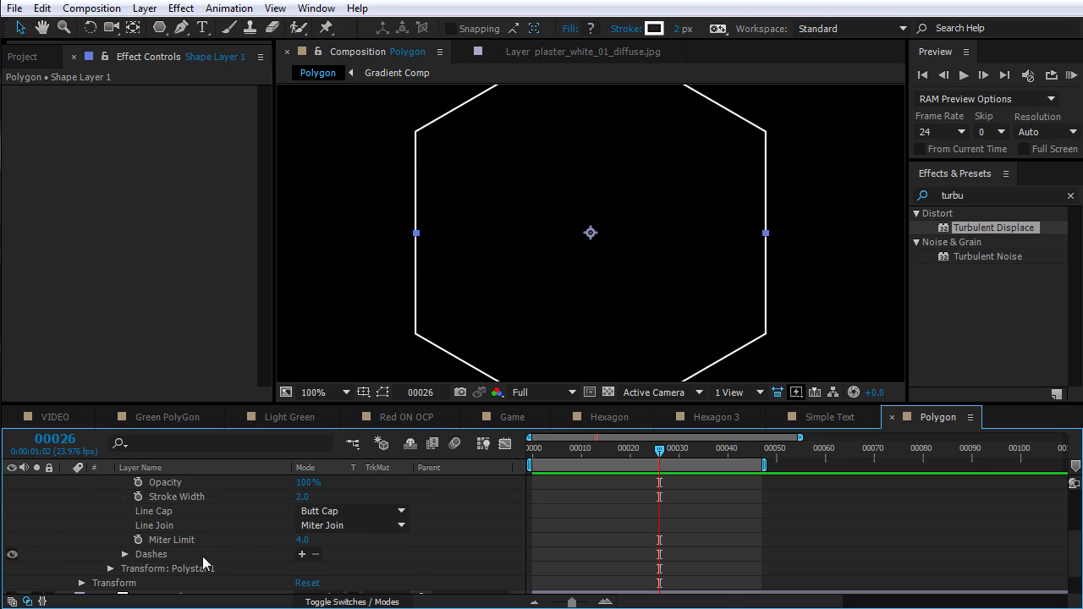
{"action": "left_click", "coordinate": [202, 556]}
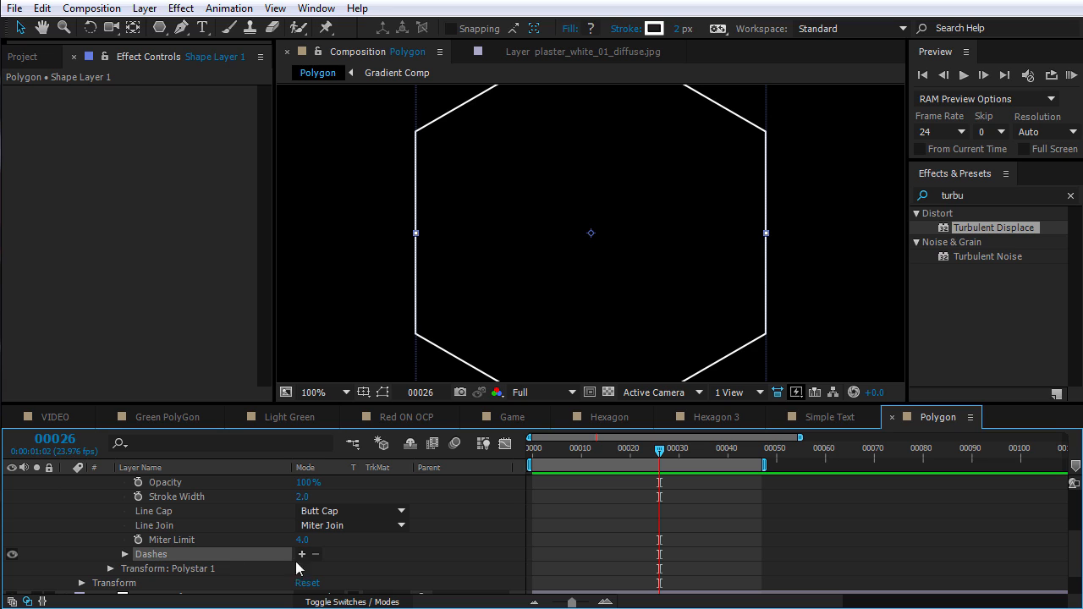
{"action": "left_click", "coordinate": [301, 555]}
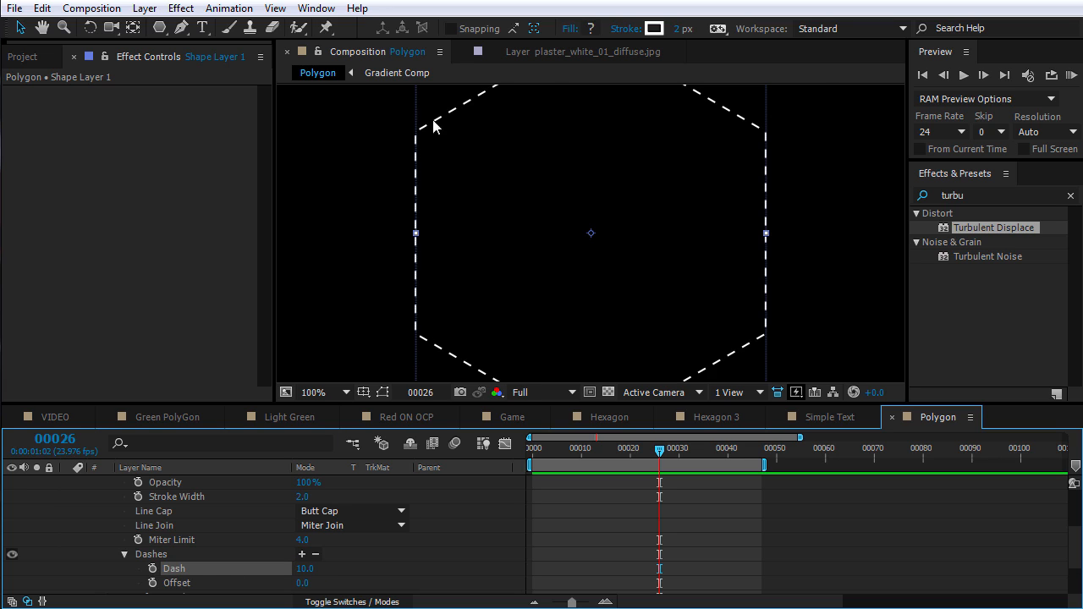
{"action": "left_click_drag", "start_coordinate": [423, 302], "coordinate": [522, 280]}
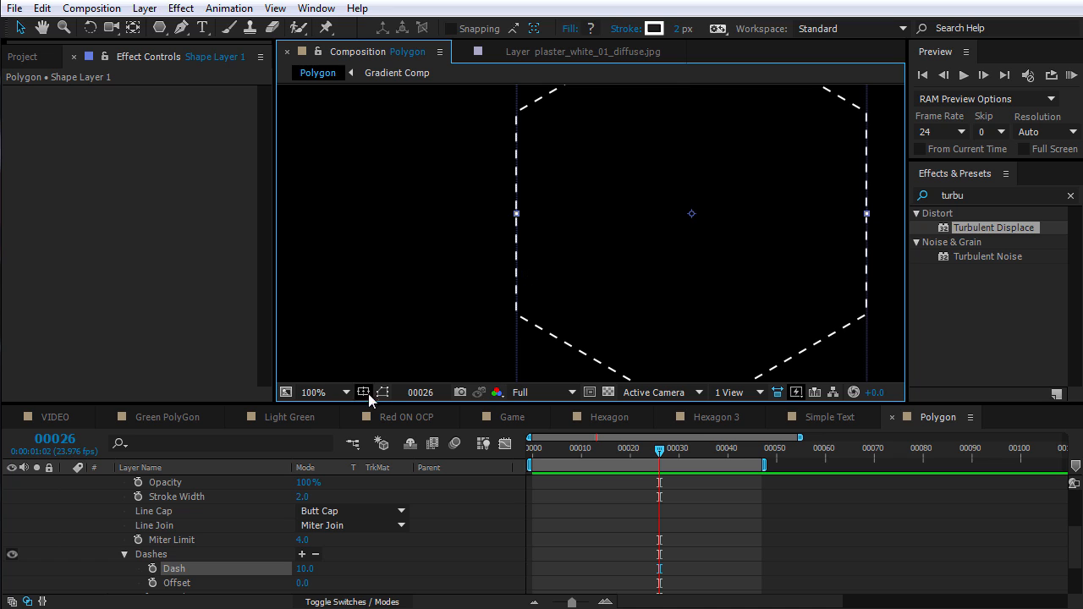
Change the Line Cap option of the hexagon's dashed stroke
{"action": "left_click", "coordinate": [158, 512]}
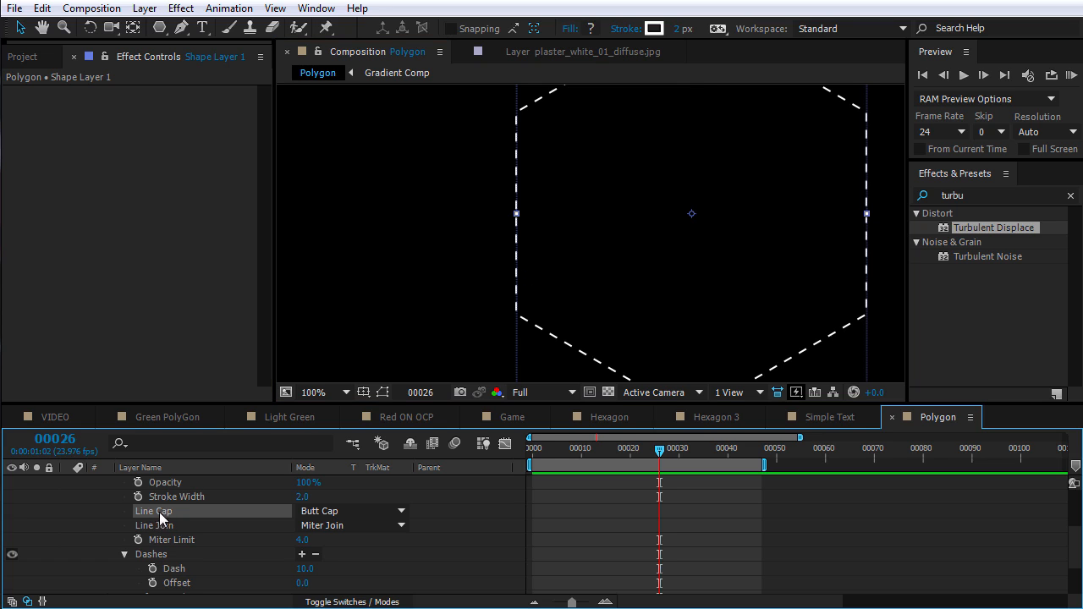
{"action": "left_click", "coordinate": [347, 513]}
{"action": "left_click", "coordinate": [379, 549]}
{"action": "scroll", "coordinate": [290, 522], "scroll_direction": "down", "scroll_amount": 2}
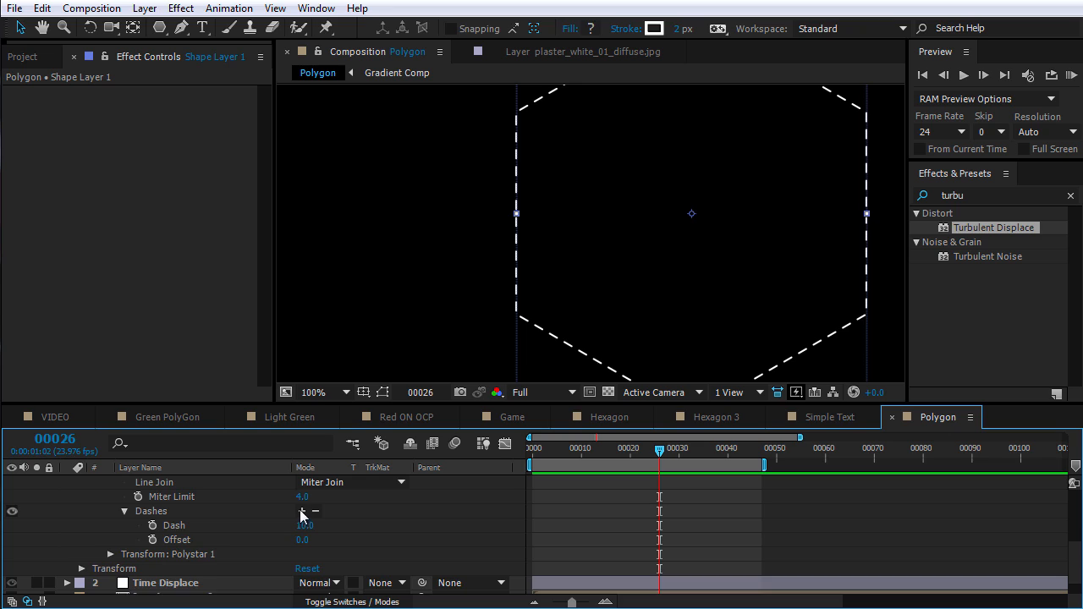
Add a gap to the hexagon's dashed stroke, then set Dash to 0 and Gap to 35
{"action": "left_click", "coordinate": [302, 511]}
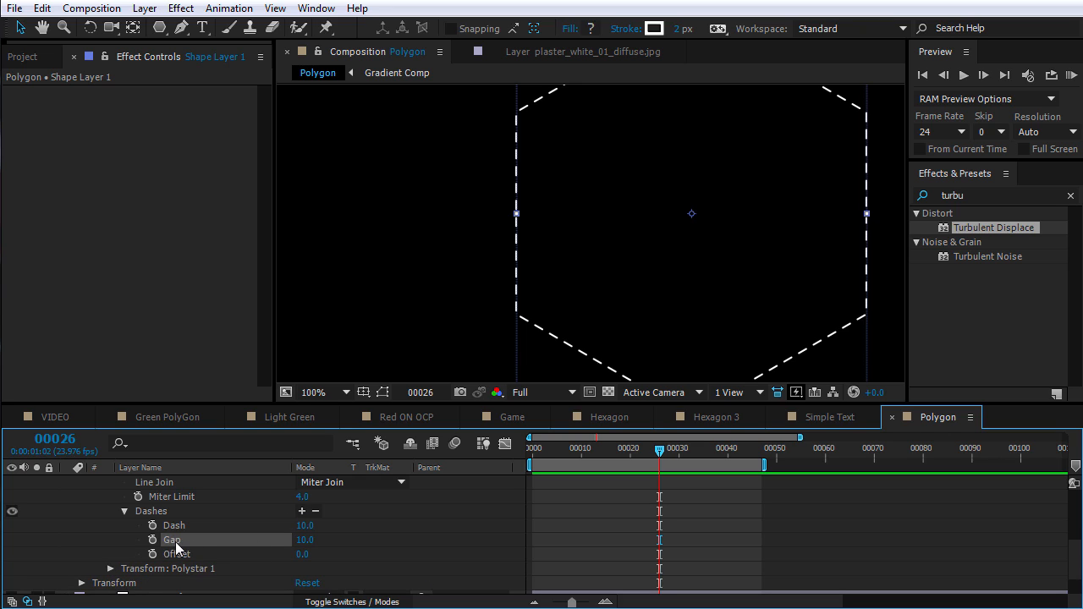
{"action": "left_click", "coordinate": [297, 525]}
{"action": "type", "text": "0"}
{"action": "key", "text": "Return"}
{"action": "left_click_drag", "start_coordinate": [303, 540], "coordinate": [430, 541]}
Set the hexagon's Stroke Width to 15 and widen the dash Gap to 71
{"action": "scroll", "coordinate": [348, 552], "scroll_direction": "up", "scroll_amount": 2}
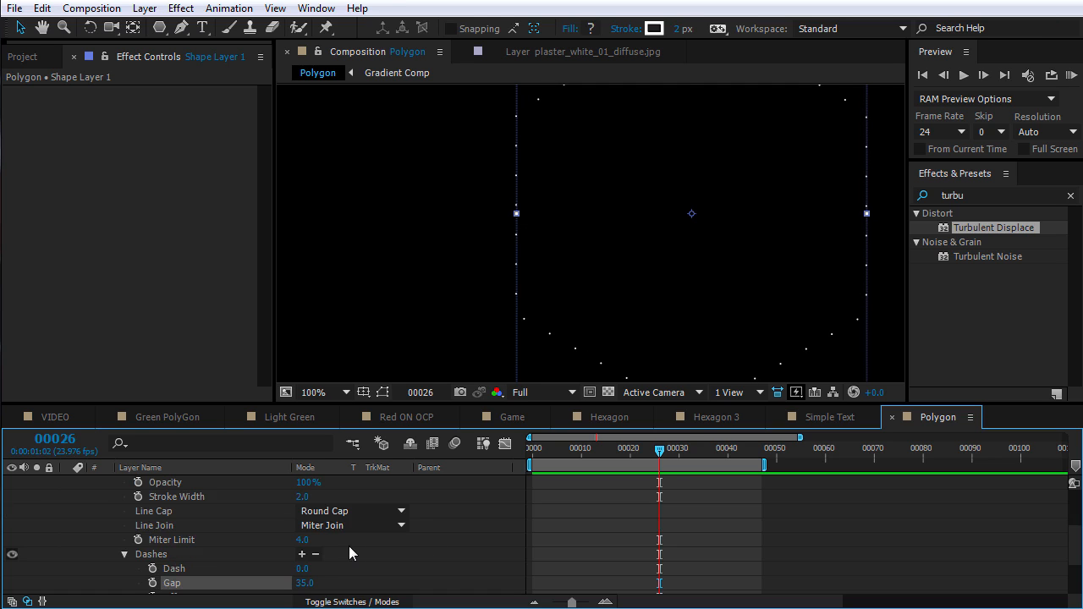
{"action": "mouse_move", "coordinate": [302, 506]}
{"action": "left_mouse_down"}
{"action": "mouse_move", "coordinate": [474, 440]}
{"action": "mouse_move", "coordinate": [560, 392]}
{"action": "left_mouse_up"}
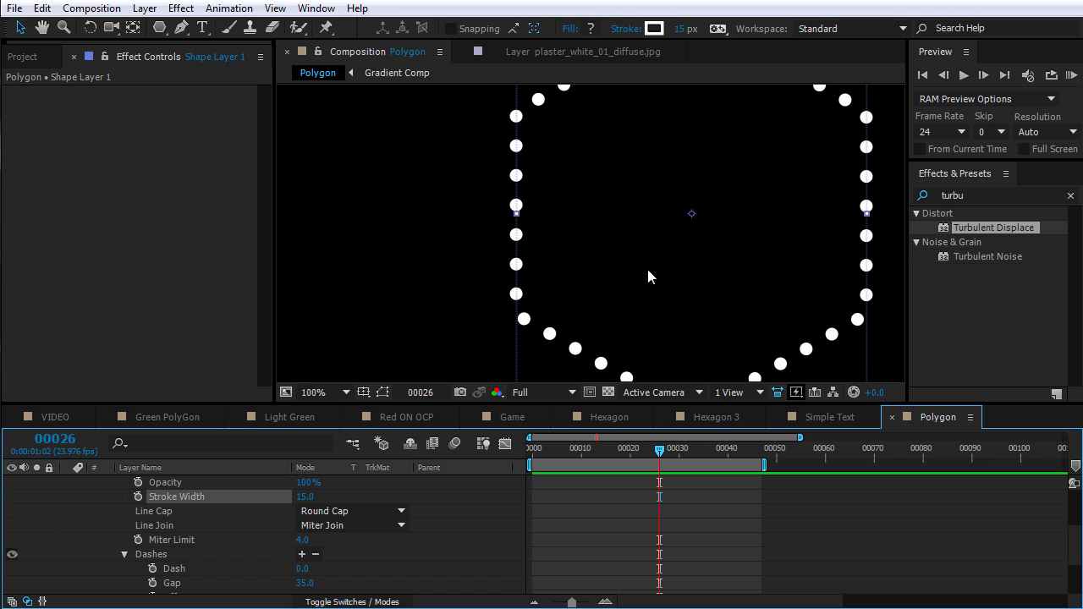
{"action": "key", "text": "comma"}
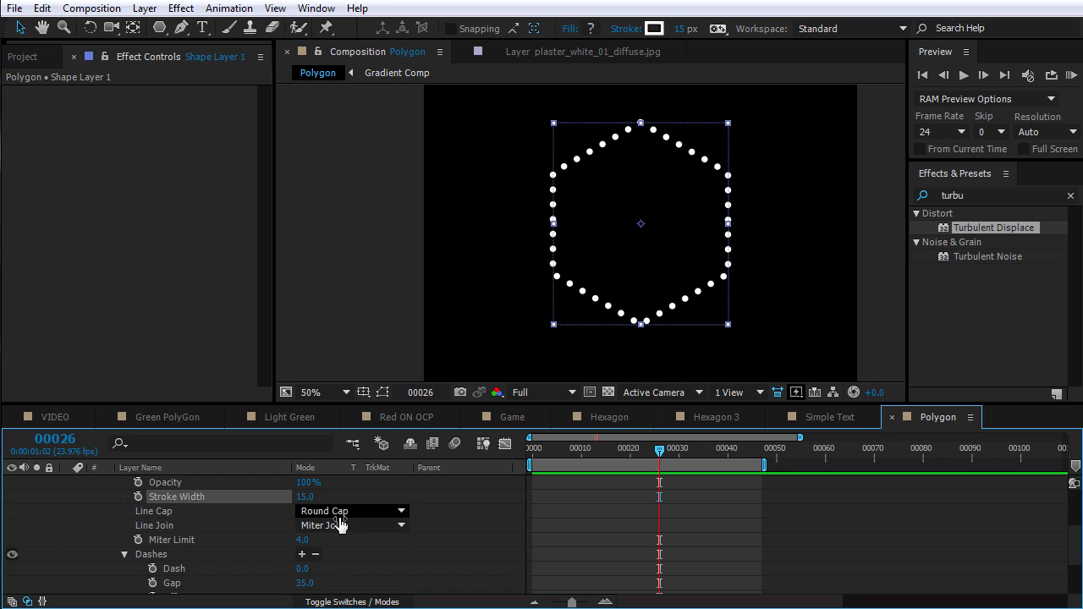
{"action": "left_click_drag", "start_coordinate": [304, 583], "coordinate": [779, 539]}
Animate the hexagon's Stroke Width with keyframes of 0 at frame 0 and 19 at frame 5
{"action": "left_click_drag", "start_coordinate": [573, 454], "coordinate": [518, 477]}
{"action": "left_click", "coordinate": [304, 498]}
{"action": "type", "text": "0"}
{"action": "key", "text": "Return"}
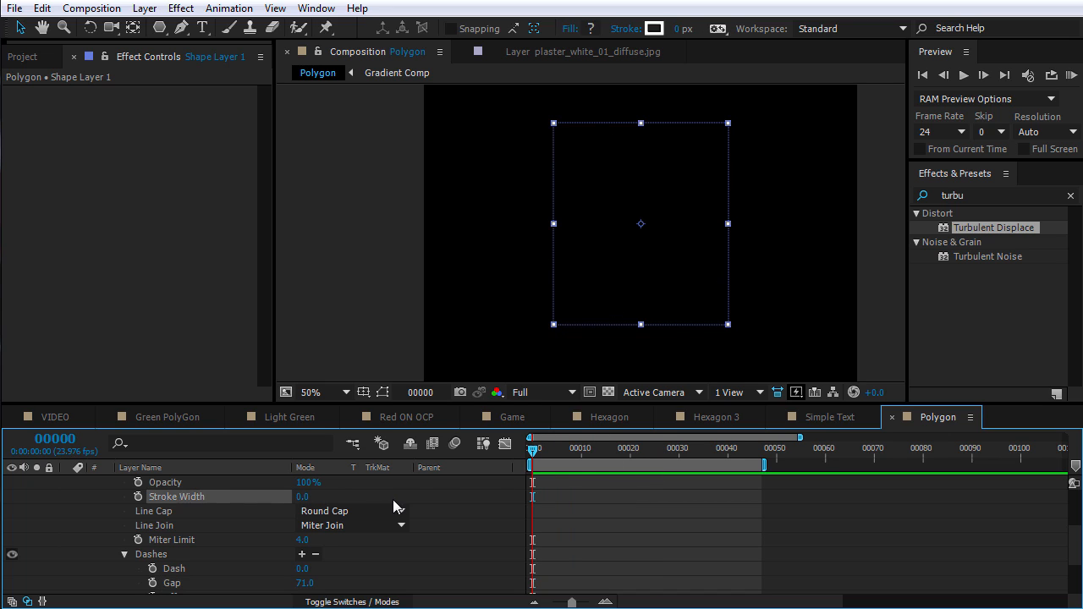
{"action": "left_click", "coordinate": [138, 497]}
{"action": "left_click", "coordinate": [554, 460]}
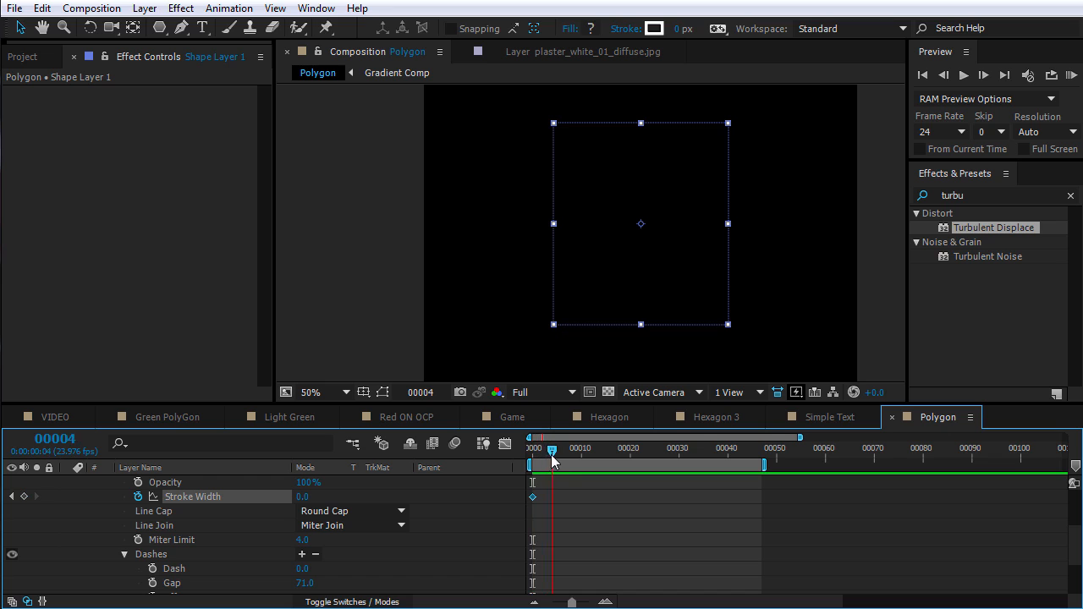
{"action": "left_click_drag", "start_coordinate": [302, 501], "coordinate": [318, 496]}
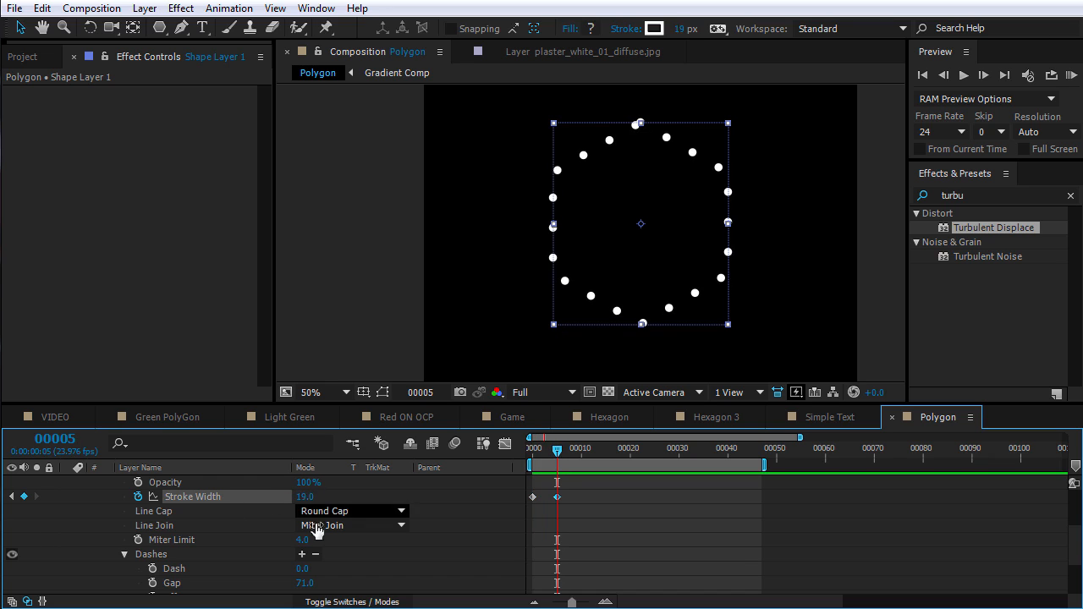
Add a Stroke Width keyframe of 0 at frame 8 and move the middle keyframe to frame 4
{"action": "left_click", "coordinate": [566, 450]}
{"action": "left_click", "coordinate": [575, 451]}
{"action": "left_click", "coordinate": [307, 498]}
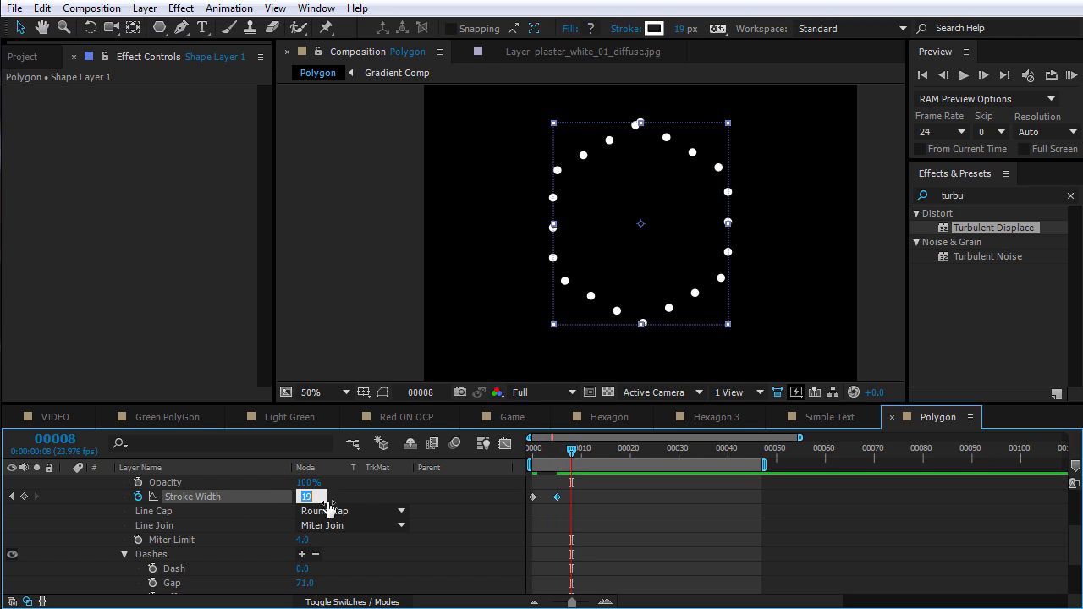
{"action": "type", "text": "0"}
{"action": "key", "text": "Return"}
{"action": "mouse_move", "coordinate": [528, 461]}
{"action": "left_mouse_down"}
{"action": "mouse_move", "coordinate": [580, 454]}
{"action": "mouse_move", "coordinate": [557, 455]}
{"action": "left_mouse_up"}
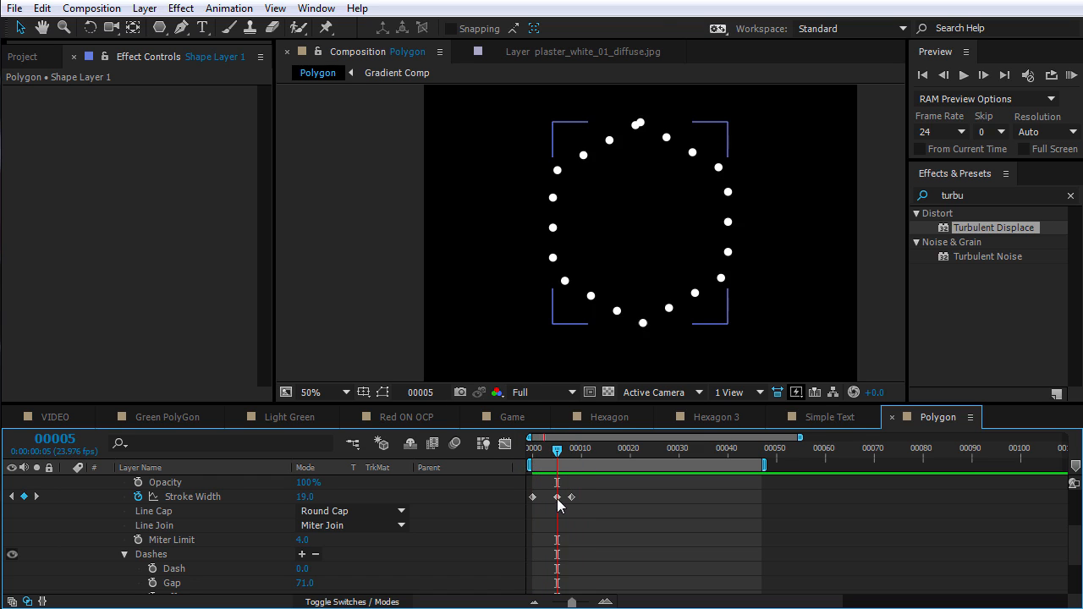
{"action": "left_click_drag", "start_coordinate": [557, 499], "coordinate": [552, 500]}
{"action": "left_click", "coordinate": [575, 518]}
Collapse Shape Layer 1, place it directly beneath Time Displace, unsolo it and preview the displaced dots
{"action": "scroll", "coordinate": [598, 513], "scroll_direction": "up", "scroll_amount": 3}
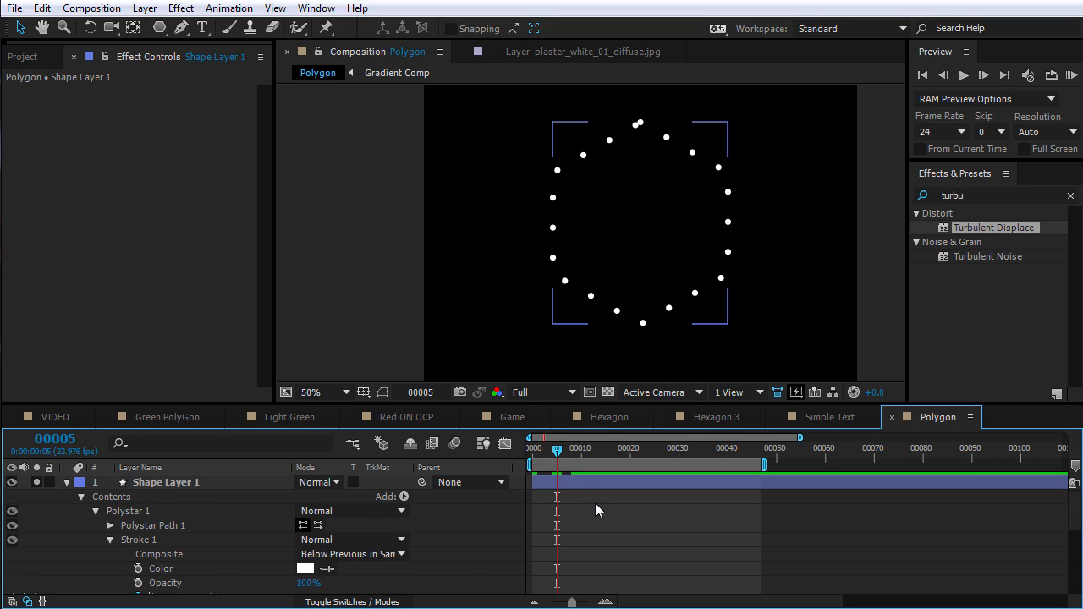
{"action": "left_click", "coordinate": [67, 483]}
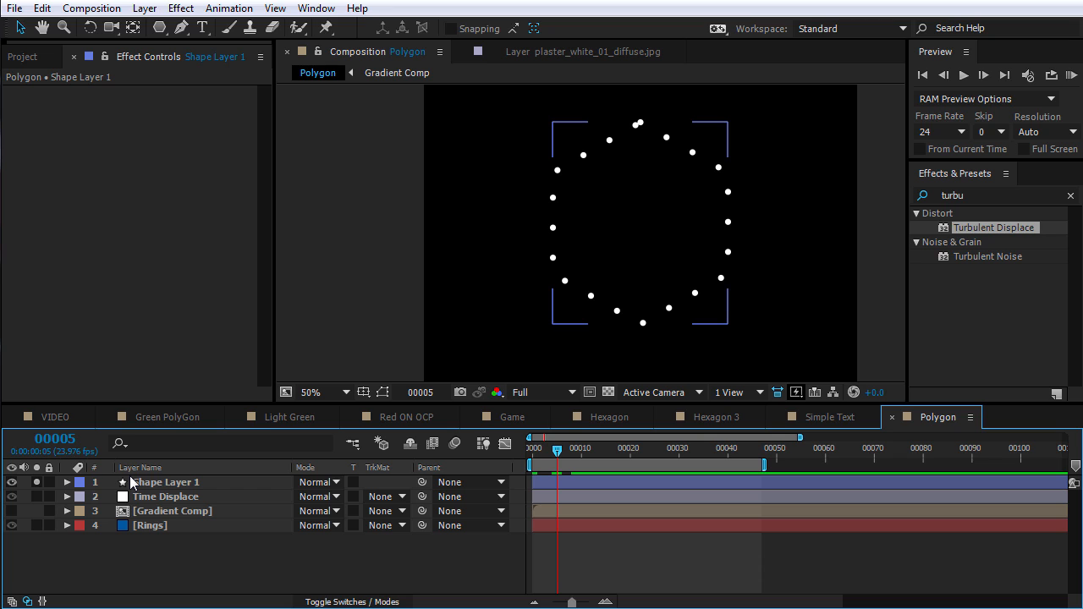
{"action": "left_click_drag", "start_coordinate": [131, 482], "coordinate": [127, 508]}
{"action": "left_click", "coordinate": [36, 497]}
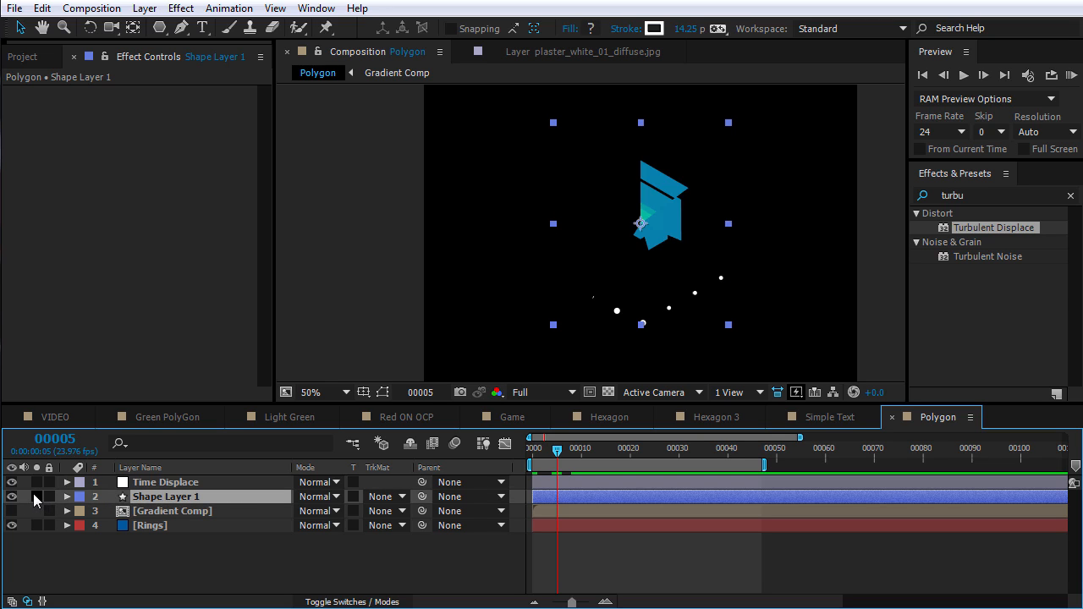
{"action": "left_click", "coordinate": [561, 538]}
{"action": "left_click_drag", "start_coordinate": [555, 455], "coordinate": [567, 431]}
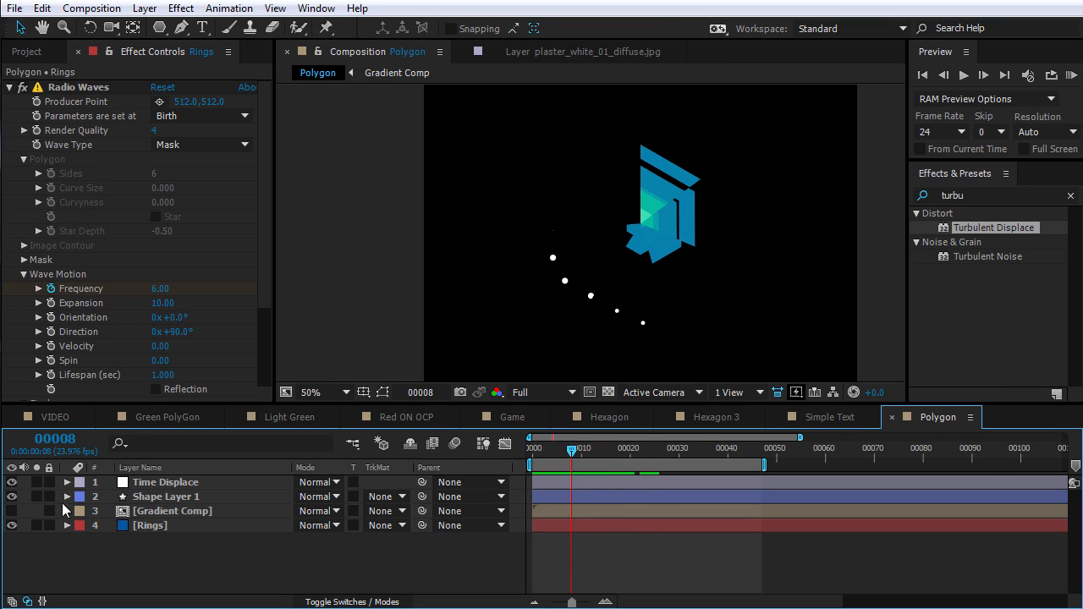
Reveal Shape Layer 1's Stroke Width keyframes and shift them to frames 7, 11 and 15
{"action": "left_click", "coordinate": [160, 496]}
{"action": "key", "text": "u"}
{"action": "mouse_move", "coordinate": [578, 516]}
{"action": "left_mouse_down"}
{"action": "mouse_move", "coordinate": [522, 515]}
{"action": "mouse_move", "coordinate": [556, 511]}
{"action": "left_mouse_up"}
{"action": "left_click_drag", "start_coordinate": [550, 450], "coordinate": [581, 458]}
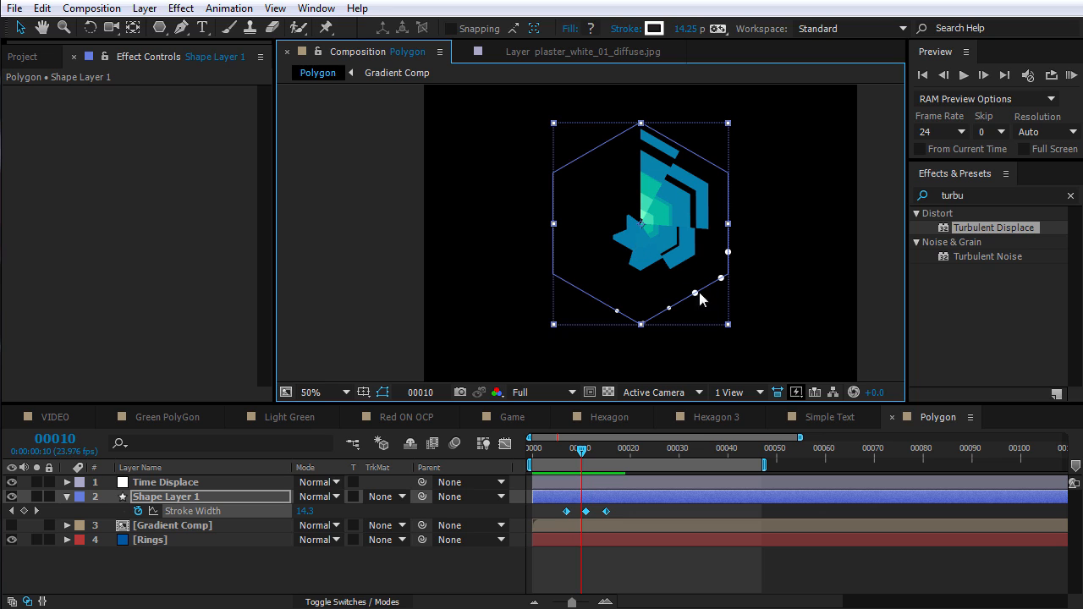
Reduce Shape Layer 1's Scale to 84% and preview the dots around the rings
{"action": "left_click_drag", "start_coordinate": [729, 322], "coordinate": [795, 367]}
{"action": "key", "text": "ctrl+z"}
{"action": "key", "text": "s"}
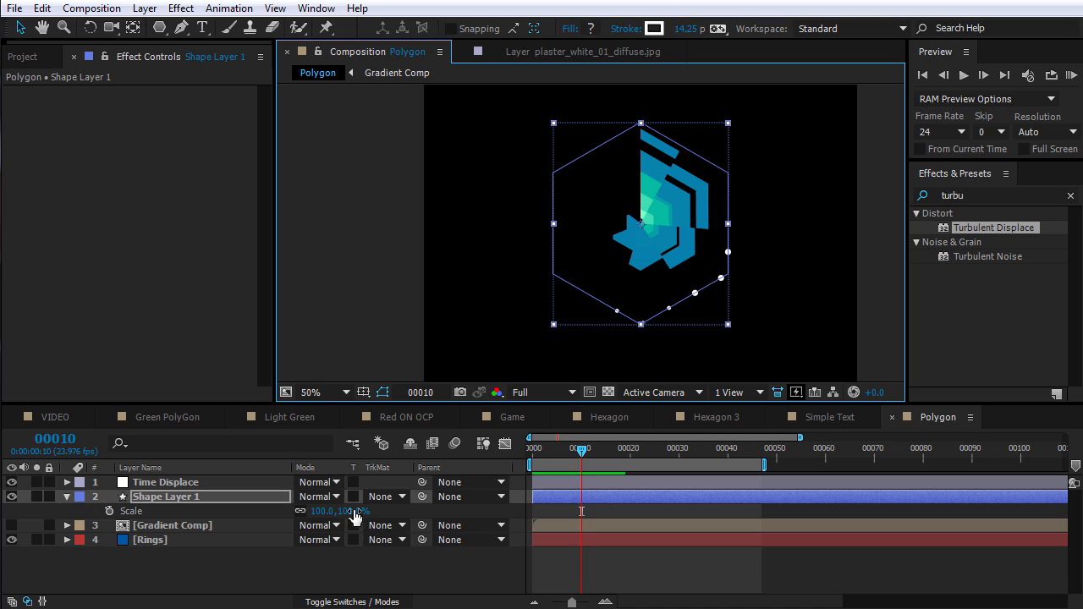
{"action": "left_click_drag", "start_coordinate": [356, 518], "coordinate": [342, 518]}
{"action": "left_click", "coordinate": [621, 548]}
{"action": "mouse_move", "coordinate": [572, 451]}
{"action": "left_mouse_down"}
{"action": "mouse_move", "coordinate": [657, 450]}
{"action": "mouse_move", "coordinate": [557, 451]}
{"action": "mouse_move", "coordinate": [611, 459]}
{"action": "mouse_move", "coordinate": [556, 461]}
{"action": "left_mouse_up"}
Duplicate Shape Layer 1 and shift the copy's Stroke Width keyframes to frames 20, 24 and 28
{"action": "left_click", "coordinate": [562, 498]}
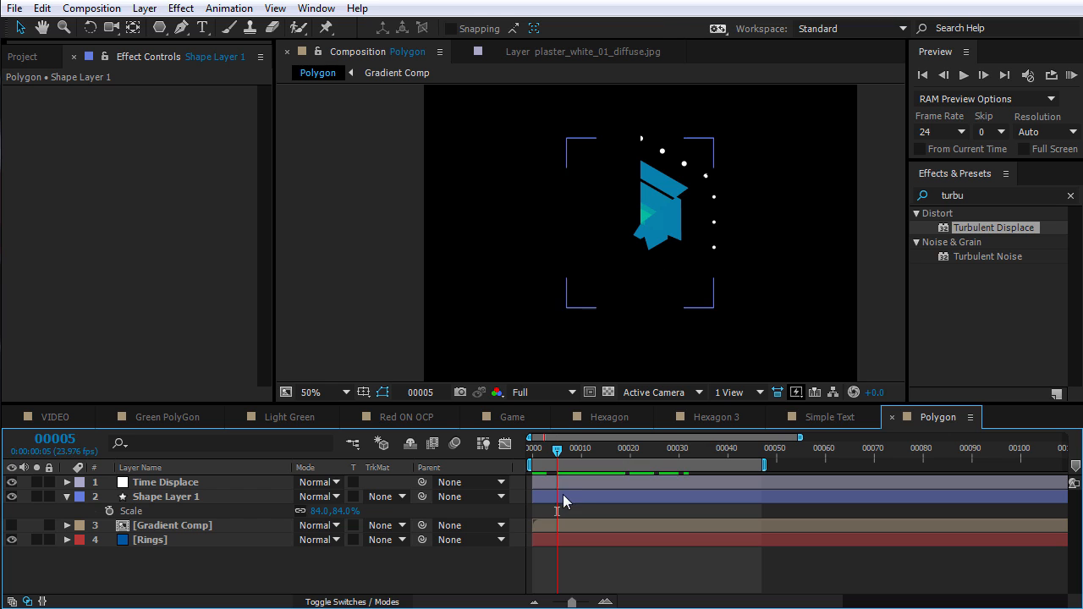
{"action": "left_click", "coordinate": [42, 8]}
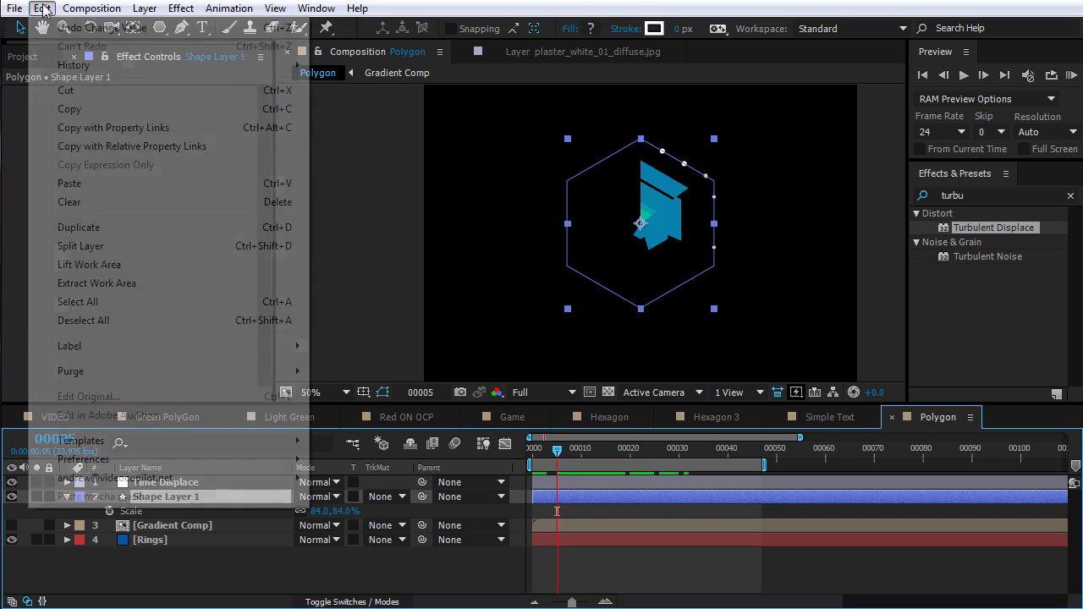
{"action": "left_click", "coordinate": [91, 230]}
{"action": "left_click_drag", "start_coordinate": [569, 456], "coordinate": [645, 456]}
{"action": "key", "text": "u"}
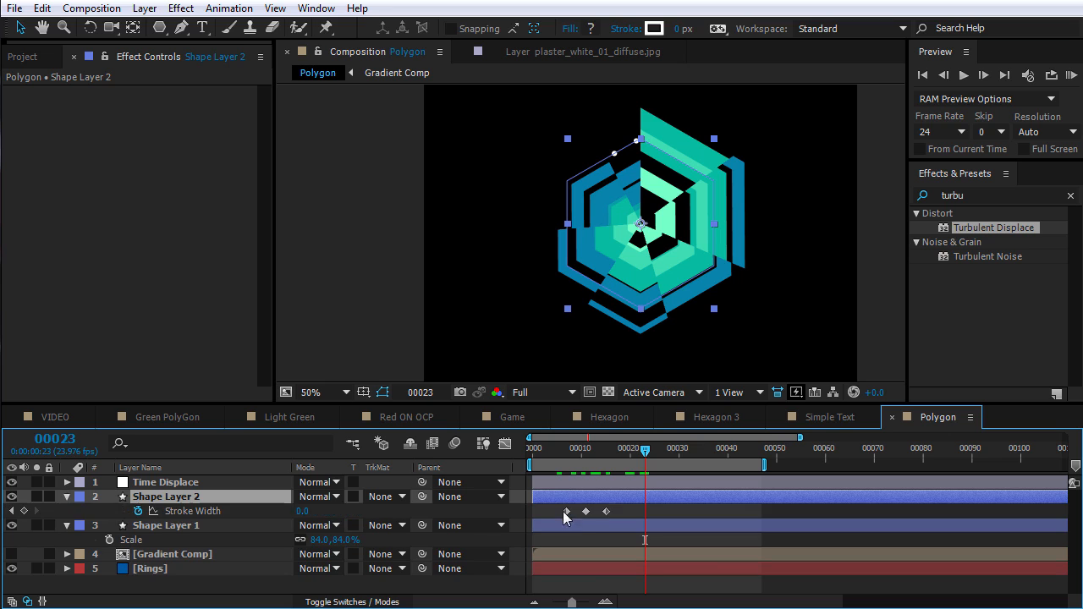
{"action": "mouse_move", "coordinate": [626, 506]}
{"action": "left_mouse_down"}
{"action": "mouse_move", "coordinate": [541, 527]}
{"action": "mouse_move", "coordinate": [568, 512]}
{"action": "mouse_move", "coordinate": [628, 511]}
{"action": "left_mouse_up"}
Shrink Shape Layer 2 to about half size, retime its Stroke Width keyframes to frames 30, 34 and 42, and preview the animation
{"action": "left_click_drag", "start_coordinate": [716, 316], "coordinate": [676, 265]}
{"action": "left_click_drag", "start_coordinate": [655, 457], "coordinate": [708, 461]}
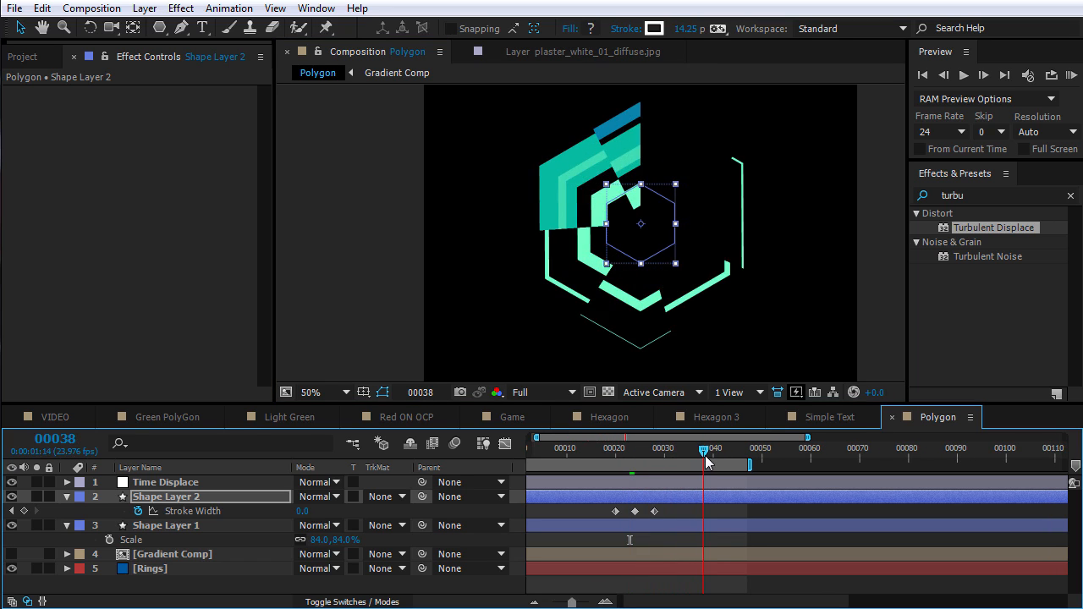
{"action": "left_click_drag", "start_coordinate": [595, 504], "coordinate": [723, 511]}
{"action": "left_click", "coordinate": [706, 511]}
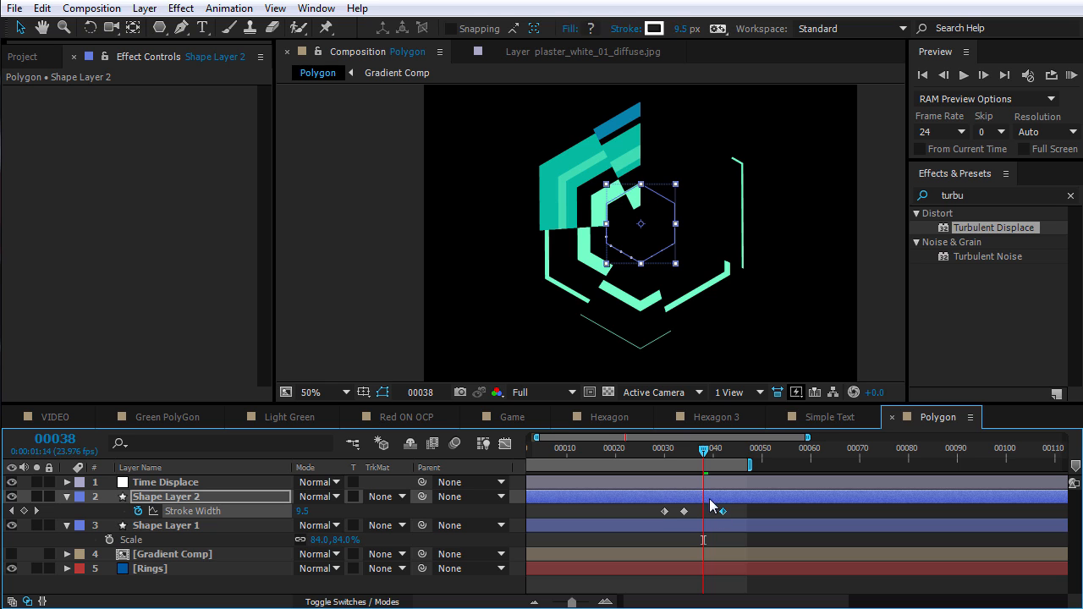
{"action": "left_click", "coordinate": [733, 513]}
{"action": "left_click_drag", "start_coordinate": [684, 452], "coordinate": [757, 464]}
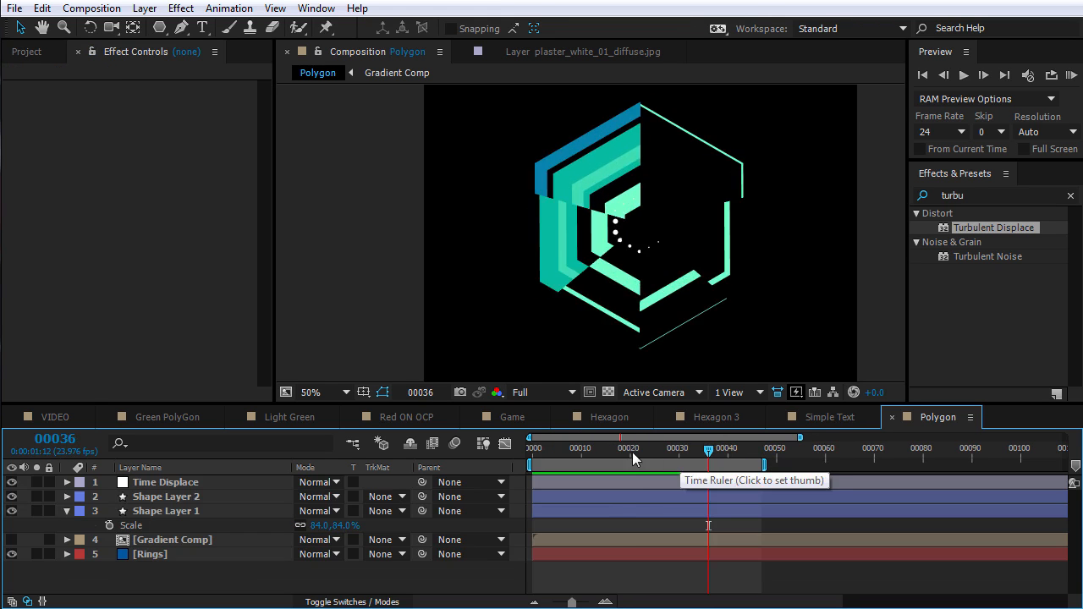
{"action": "left_click_drag", "start_coordinate": [632, 451], "coordinate": [693, 466]}
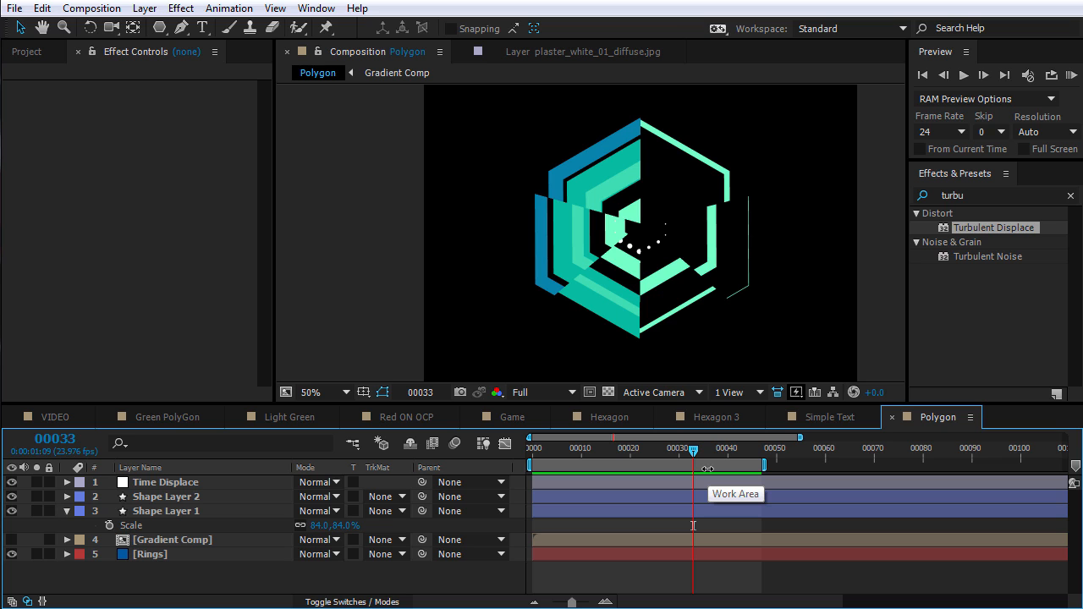
{"action": "mouse_move", "coordinate": [684, 452]}
{"action": "left_mouse_down"}
{"action": "mouse_move", "coordinate": [711, 451]}
{"action": "mouse_move", "coordinate": [686, 465]}
{"action": "mouse_move", "coordinate": [696, 464]}
{"action": "left_mouse_up"}
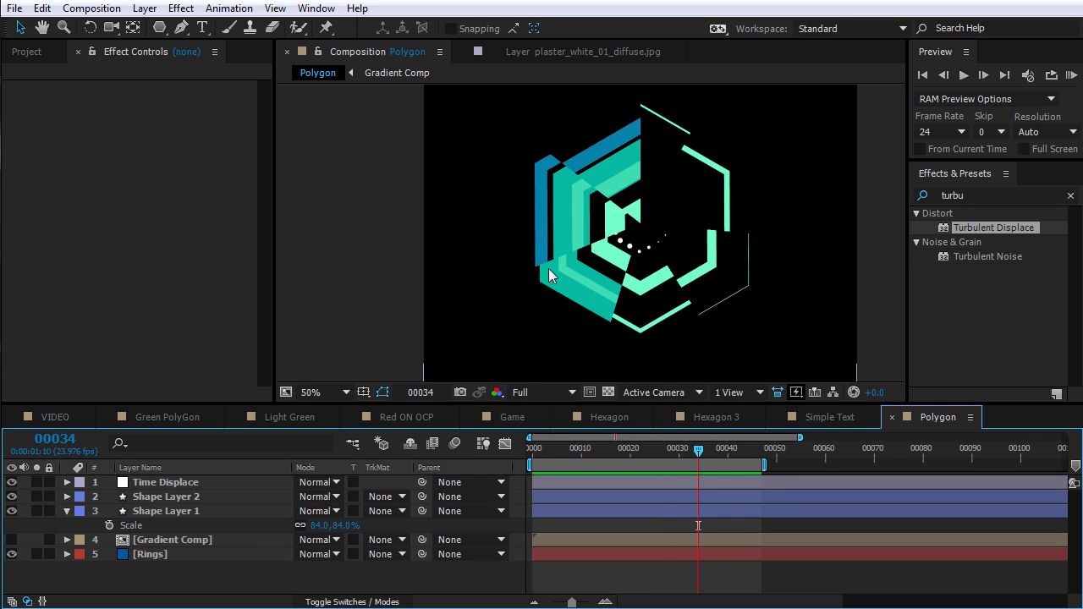
{"action": "left_click_drag", "start_coordinate": [629, 460], "coordinate": [703, 471]}
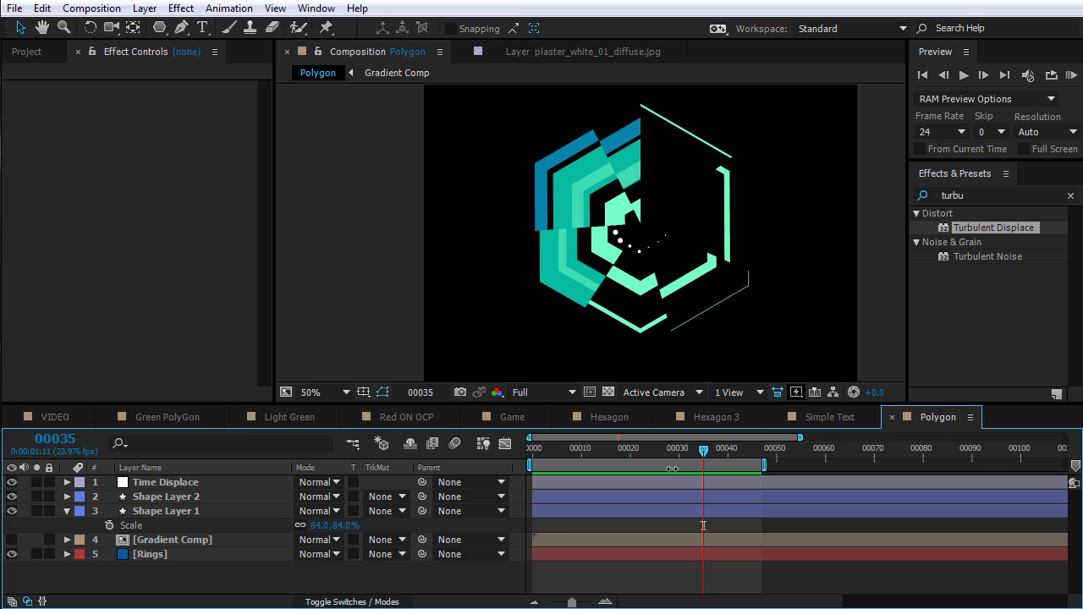
Duplicate the Rings layer and solo the upper copy around frame 22
{"action": "left_click", "coordinate": [157, 556]}
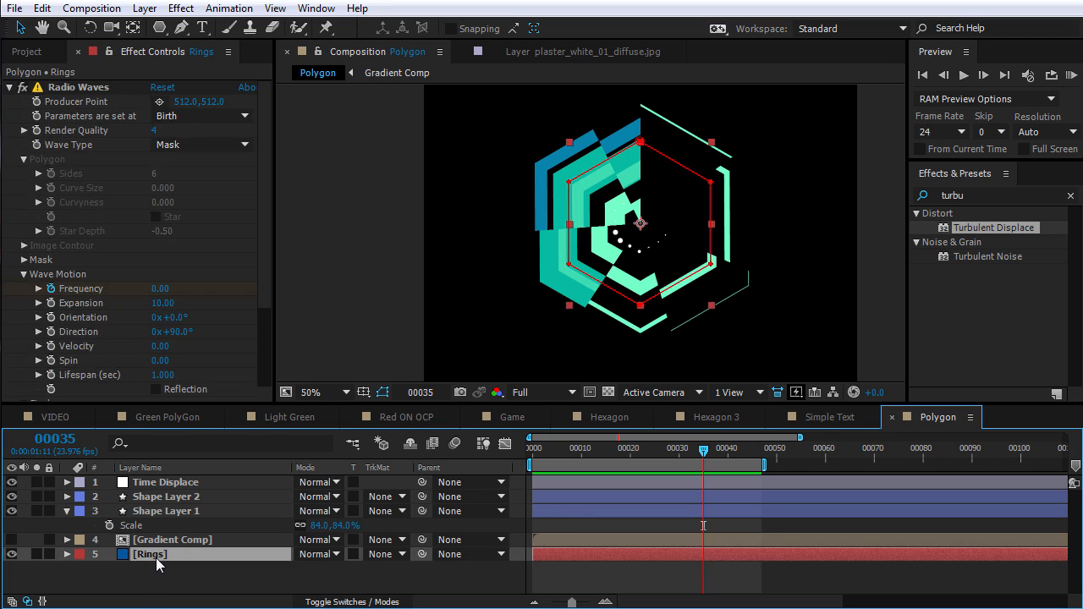
{"action": "key", "text": "ctrl+d"}
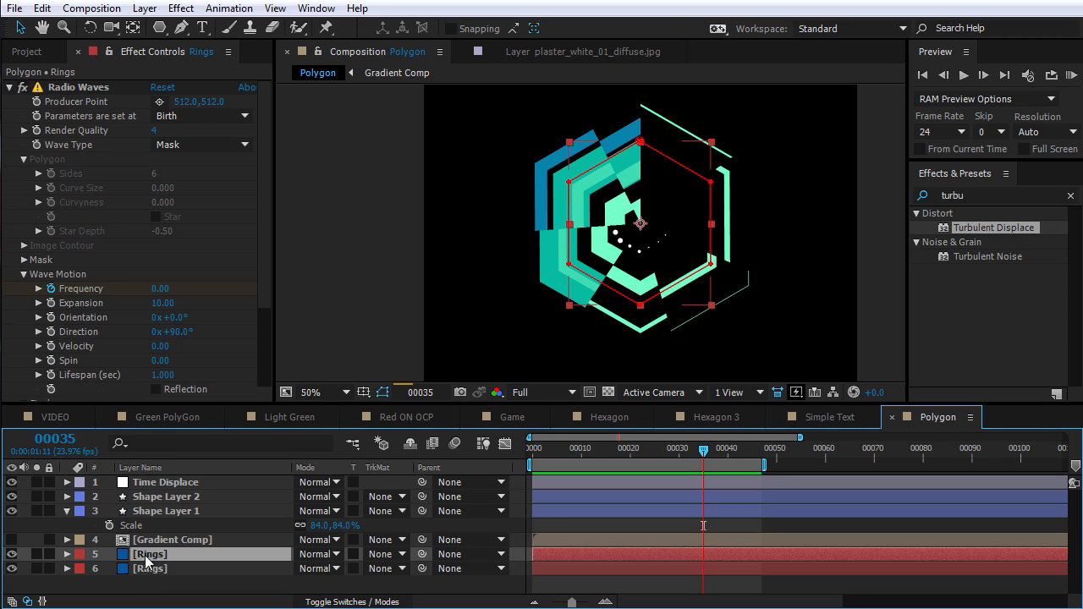
{"action": "left_click", "coordinate": [37, 554]}
{"action": "left_click_drag", "start_coordinate": [566, 449], "coordinate": [639, 469]}
Remove the End Width animation from the copied Rings layer's Radio Waves stroke and set Start Width to 3
{"action": "scroll", "coordinate": [208, 296], "scroll_direction": "down", "scroll_amount": 3}
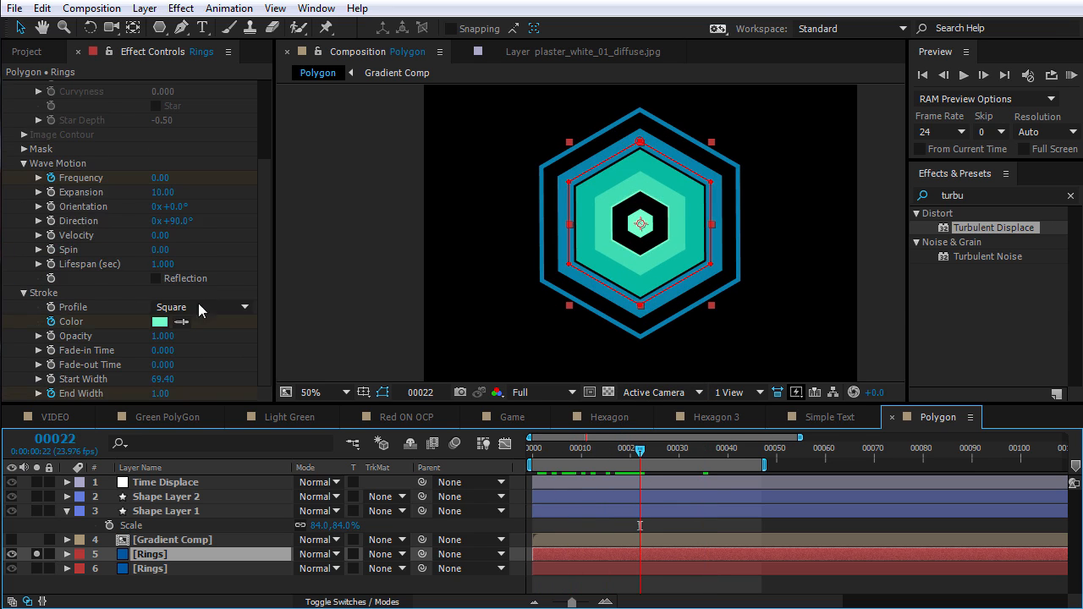
{"action": "left_click", "coordinate": [53, 379]}
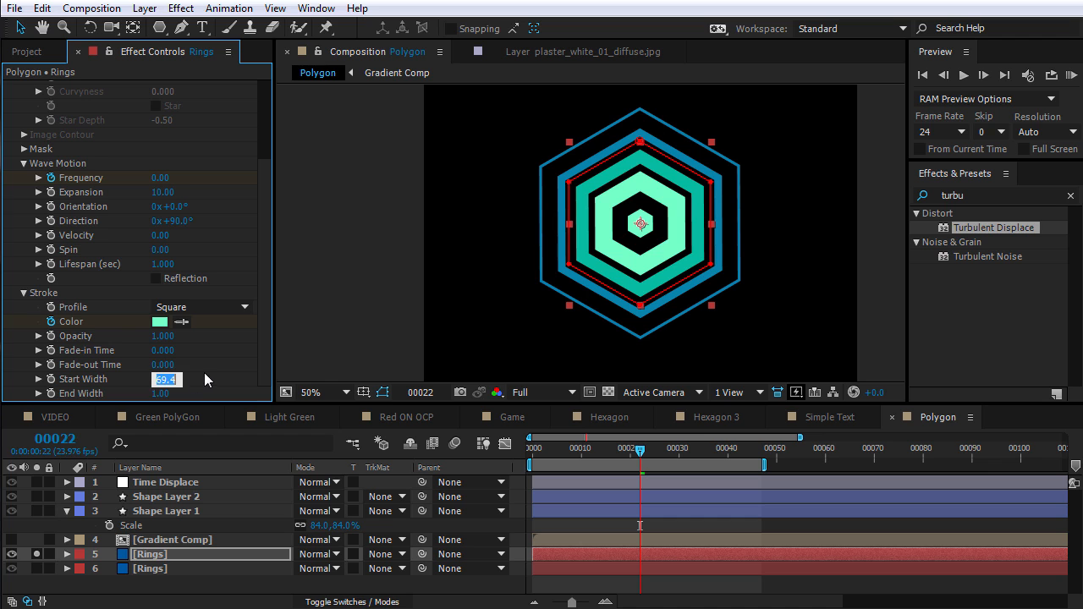
{"action": "type", "text": "3"}
{"action": "key", "text": "Return"}
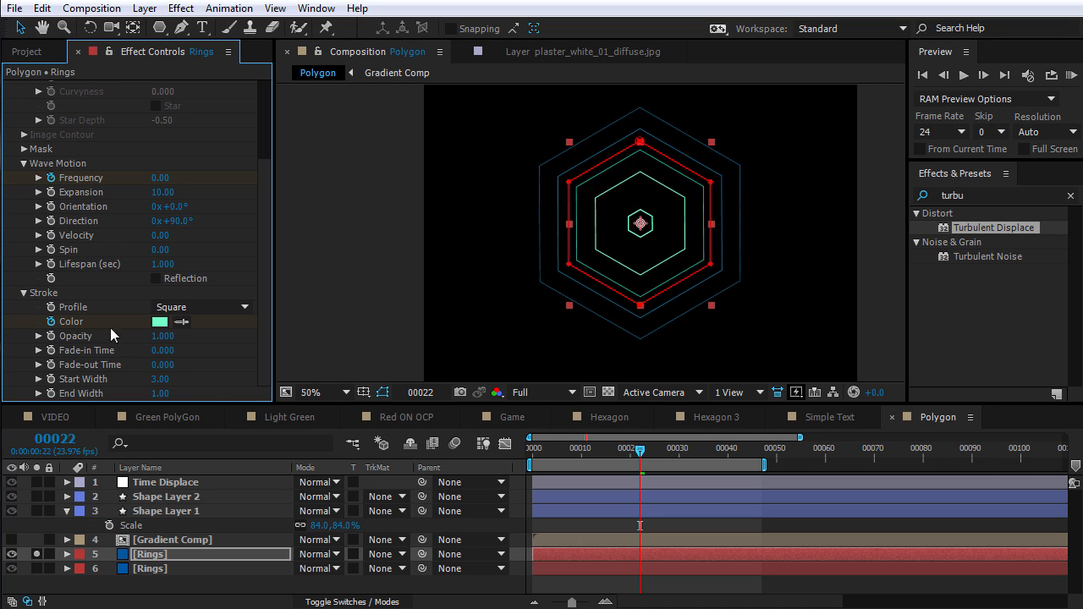
Remove the stroke's Color keyframes on the copied Rings layer, set the color to ffffff and preview the thin rings
{"action": "left_click", "coordinate": [51, 322]}
{"action": "left_click", "coordinate": [159, 322]}
{"action": "type", "text": "ffffff"}
{"action": "key", "text": "Return"}
{"action": "left_click_drag", "start_coordinate": [583, 451], "coordinate": [605, 457]}
{"action": "left_click_drag", "start_coordinate": [606, 457], "coordinate": [621, 453]}
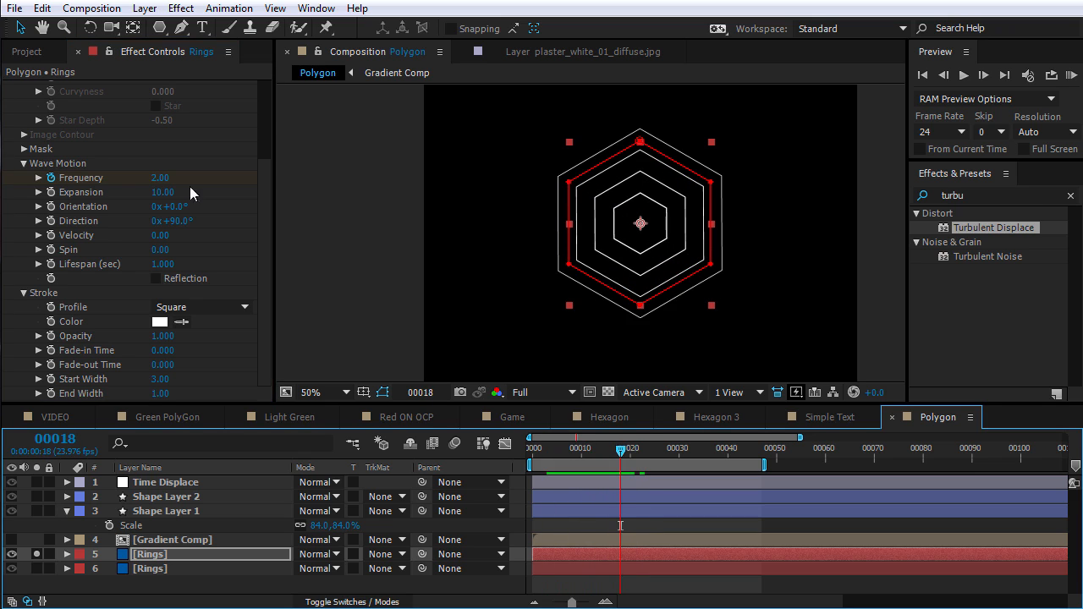
Reveal the copied Rings layer's Frequency keyframes and set the one at frame 10 to 4
{"action": "left_click", "coordinate": [50, 178]}
{"action": "key", "text": "u"}
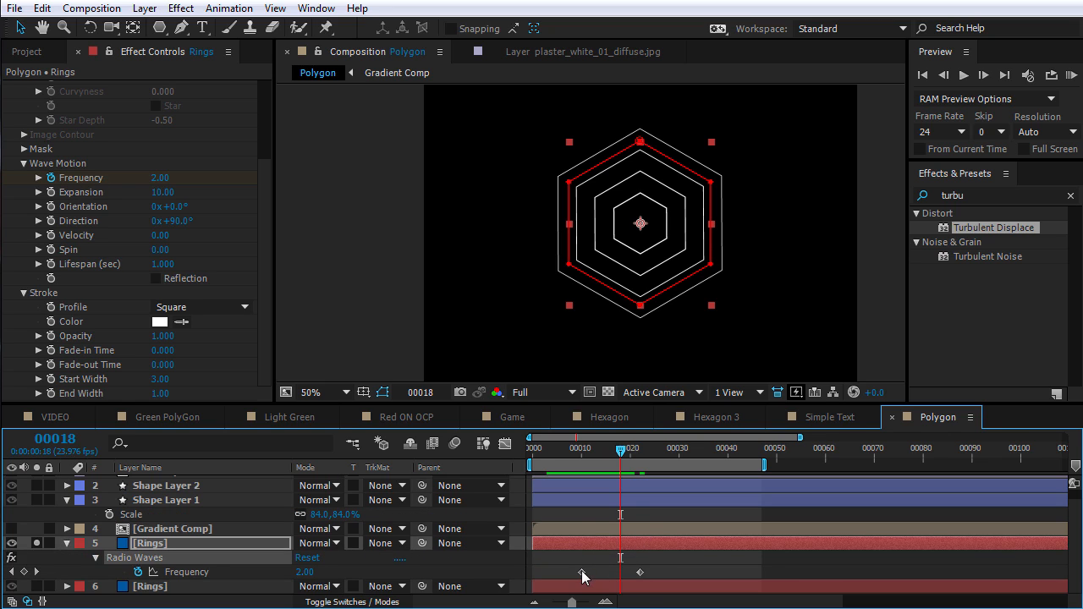
{"action": "left_click", "coordinate": [581, 572]}
{"action": "left_click", "coordinate": [582, 454]}
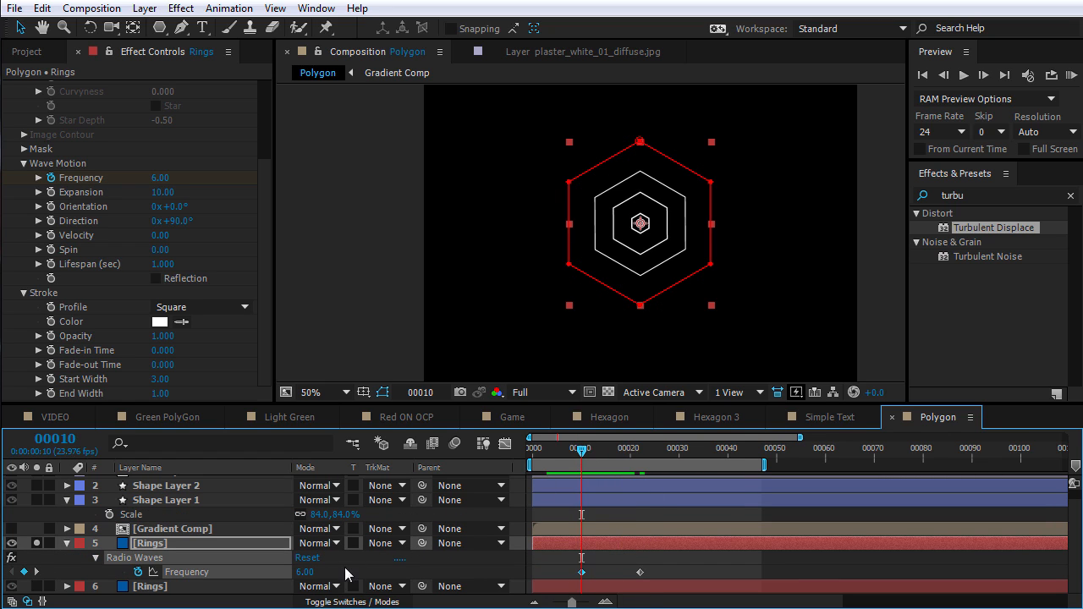
{"action": "left_click", "coordinate": [302, 573]}
{"action": "type", "text": "4"}
{"action": "key", "text": "Return"}
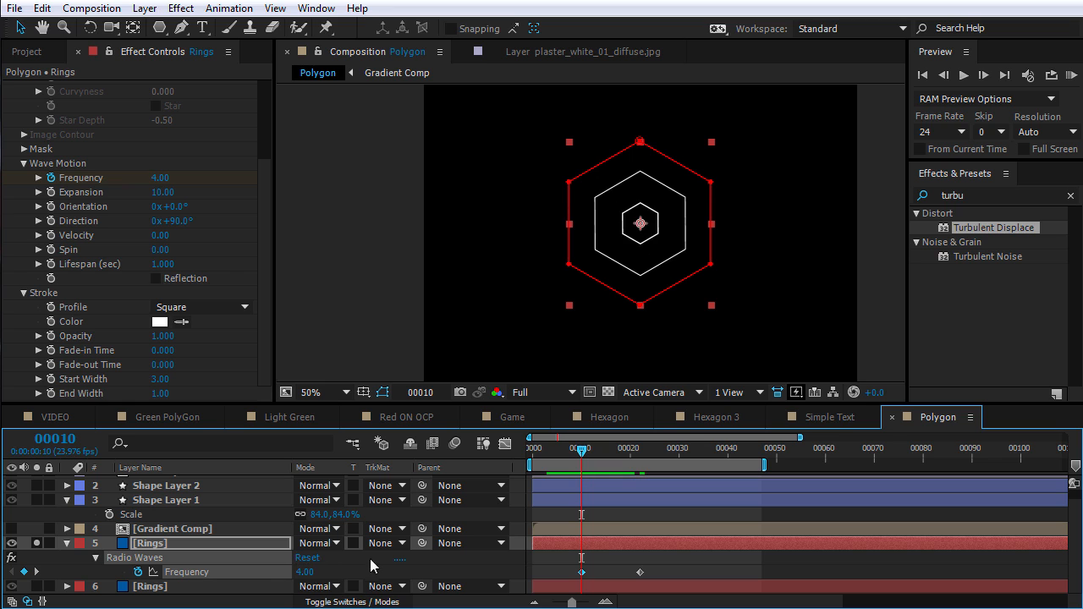
Set the copied Rings layer's Lifespan to 0.770 and Fade-out Time to 0.210, previewing the thin rings
{"action": "left_click_drag", "start_coordinate": [582, 449], "coordinate": [640, 463]}
{"action": "left_click_drag", "start_coordinate": [160, 265], "coordinate": [148, 267]}
{"action": "left_click_drag", "start_coordinate": [561, 449], "coordinate": [611, 454]}
{"action": "key", "text": "KP_0"}
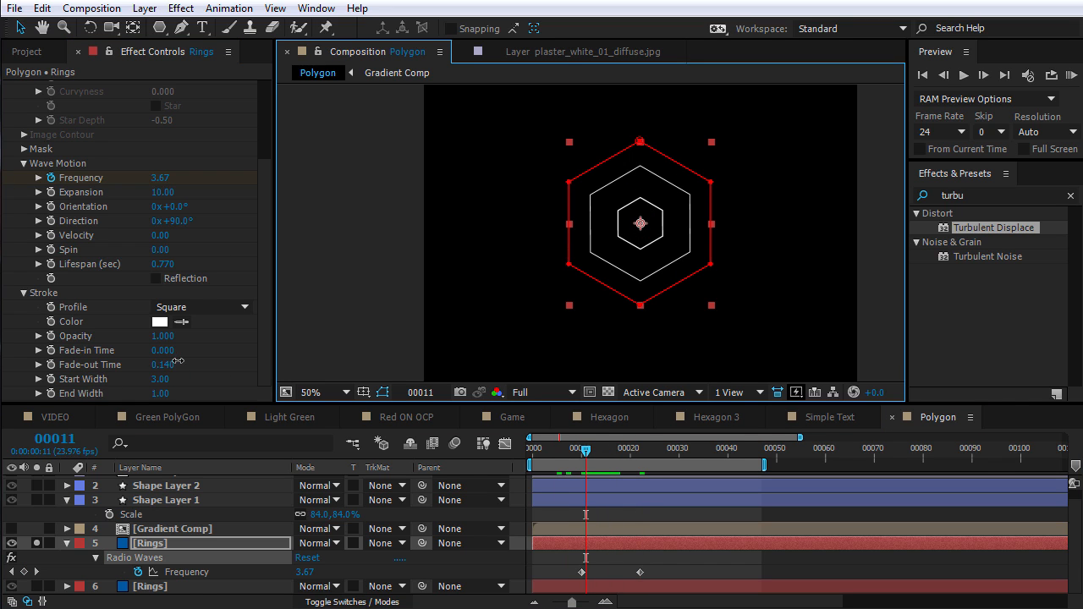
{"action": "left_click_drag", "start_coordinate": [182, 361], "coordinate": [186, 362]}
Unsolo the copied Rings layer, preview it within the full graphic and collapse its properties
{"action": "left_click", "coordinate": [601, 553]}
{"action": "left_click_drag", "start_coordinate": [574, 461], "coordinate": [620, 457]}
{"action": "left_click", "coordinate": [153, 545]}
{"action": "left_click", "coordinate": [67, 543]}
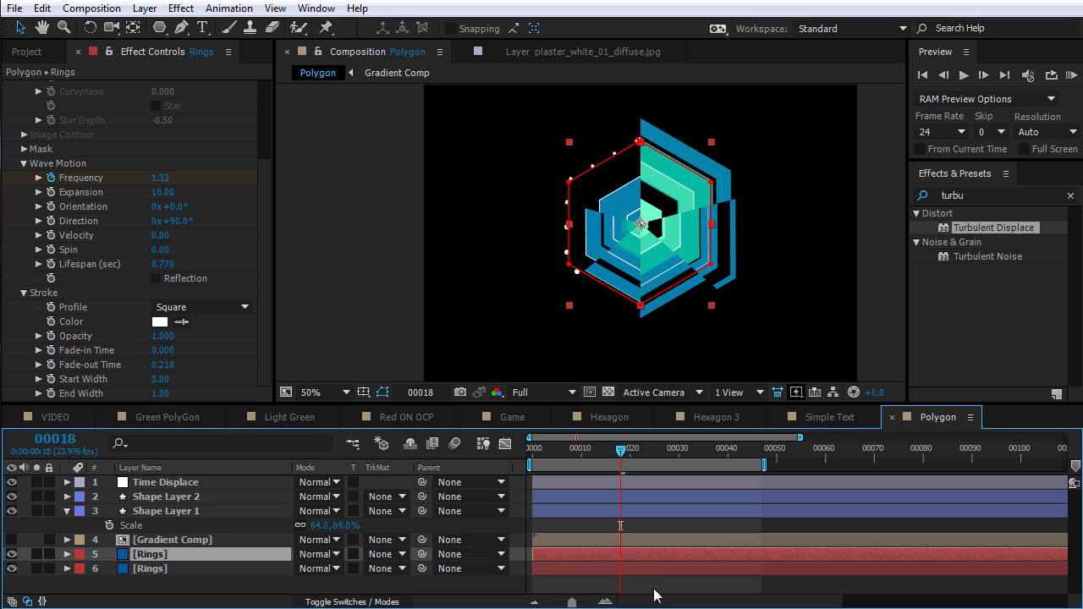
Move the copied white Rings layer to the top of the layer stack, above Time Displace, and preview the animation
{"action": "left_click", "coordinate": [584, 362]}
{"action": "key", "text": "period"}
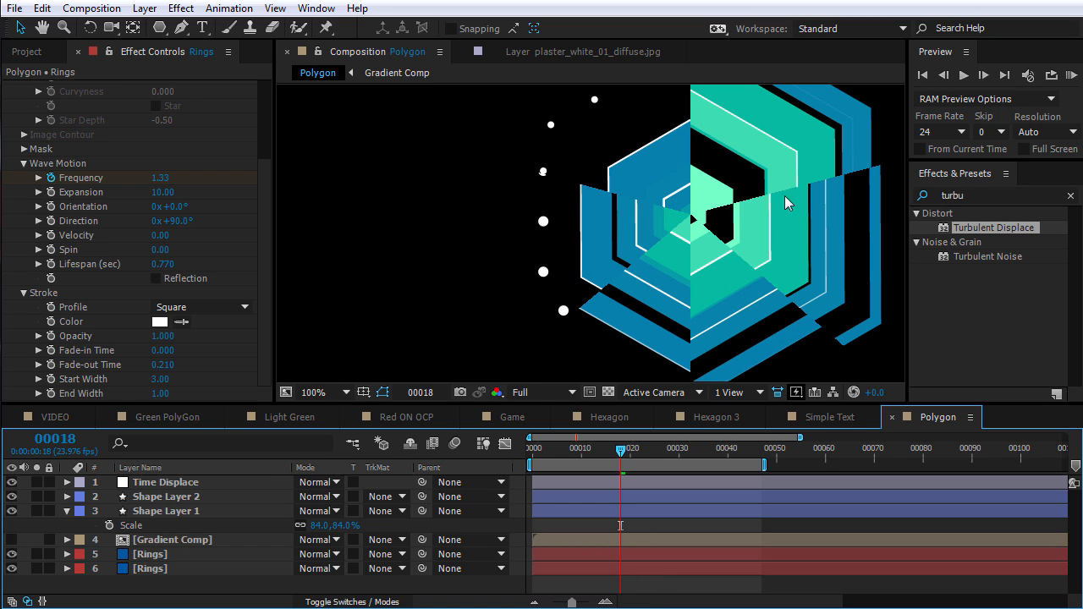
{"action": "left_click", "coordinate": [150, 555]}
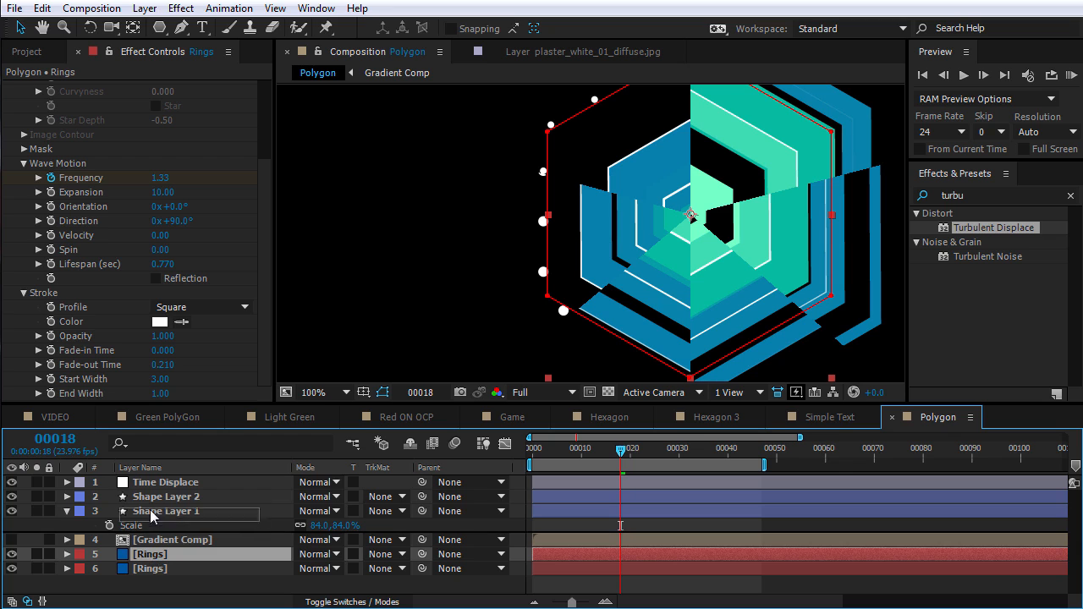
{"action": "left_click_drag", "start_coordinate": [142, 489], "coordinate": [140, 486]}
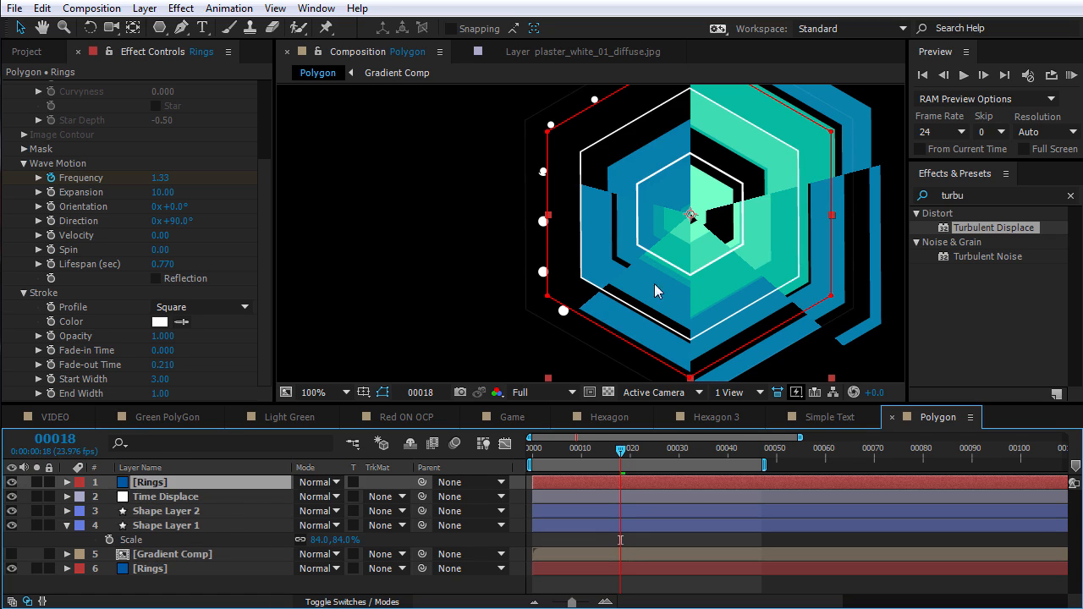
{"action": "key", "text": "comma"}
{"action": "key", "text": "period"}
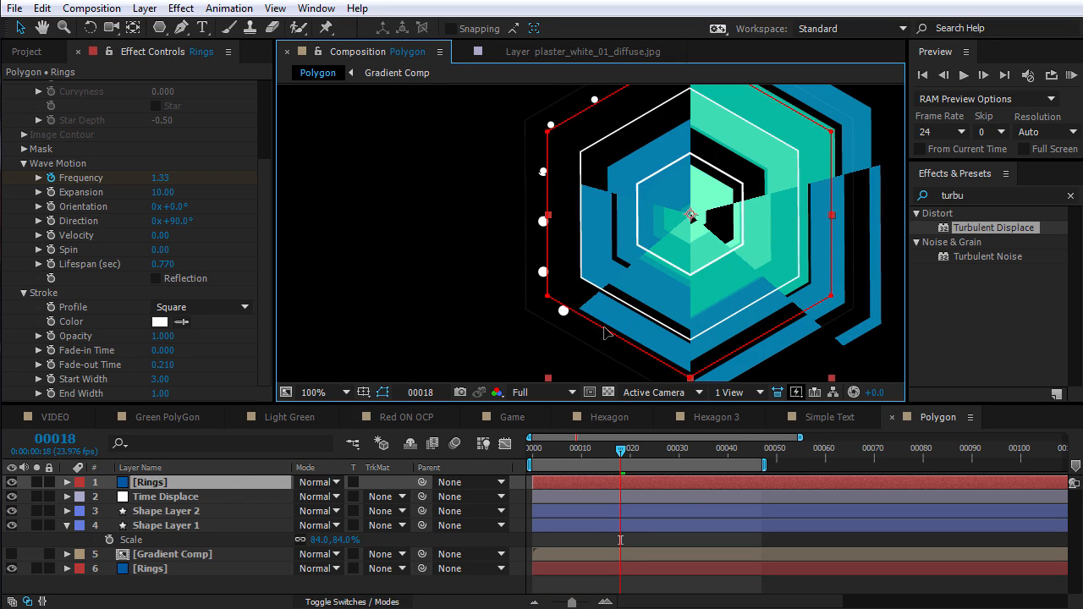
{"action": "left_click", "coordinate": [383, 391]}
{"action": "key", "text": "comma"}
{"action": "key", "text": "KP_0"}
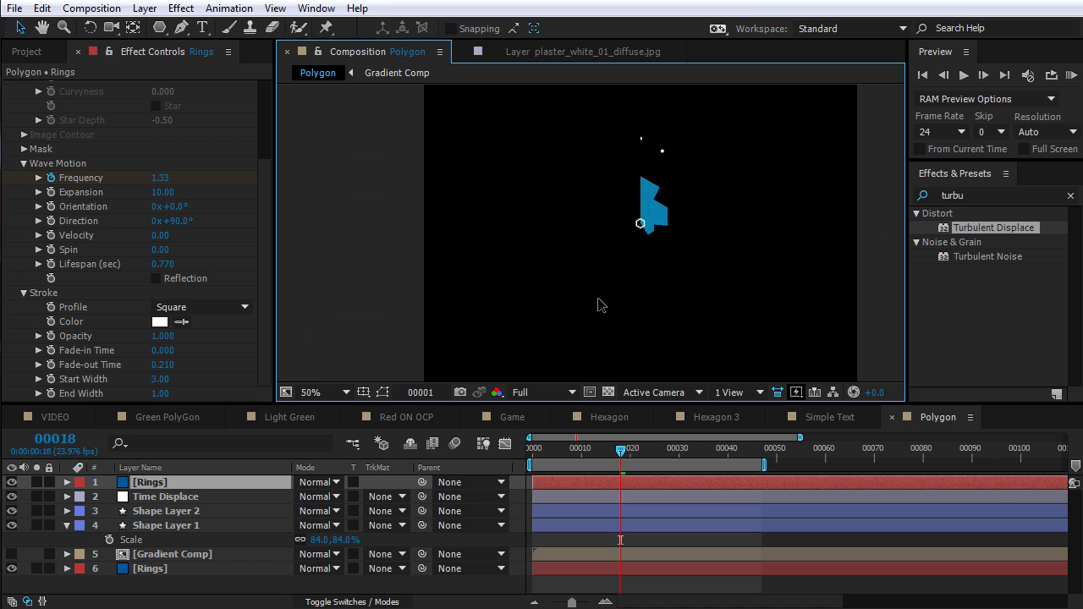
{"action": "key", "text": "space"}
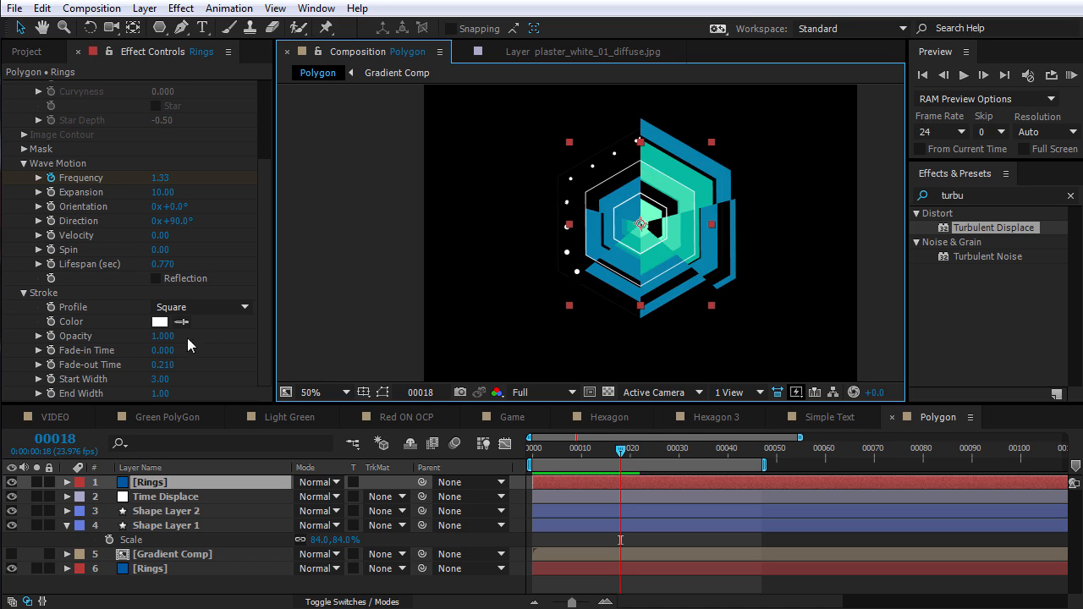
Set the top Rings layer's Expansion to 4.70 and Start Width to 10.20, previewing the white rings
{"action": "left_click_drag", "start_coordinate": [166, 196], "coordinate": [143, 210]}
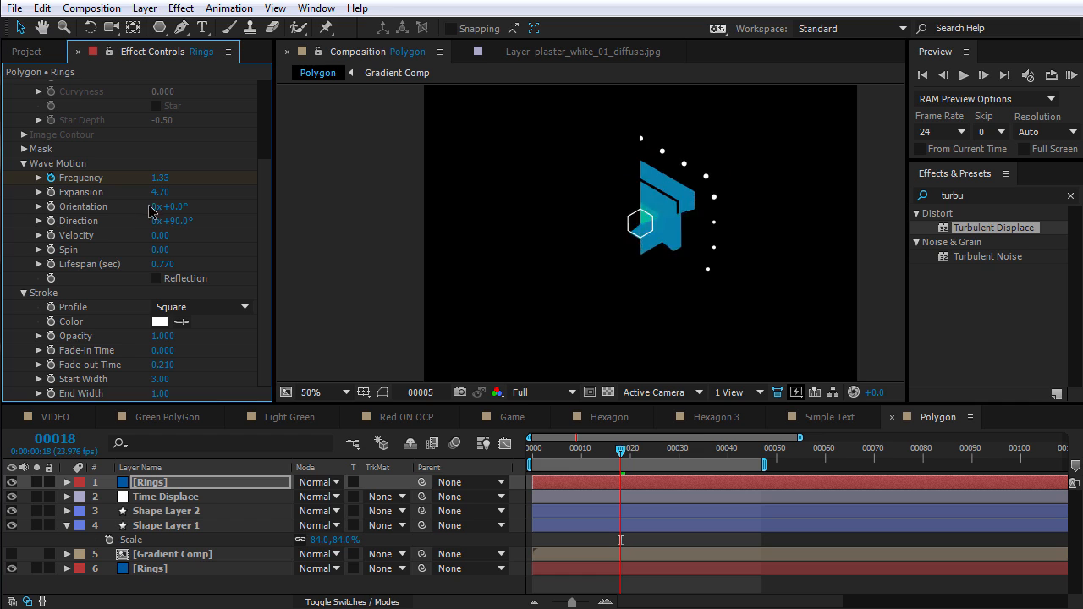
{"action": "key", "text": "space"}
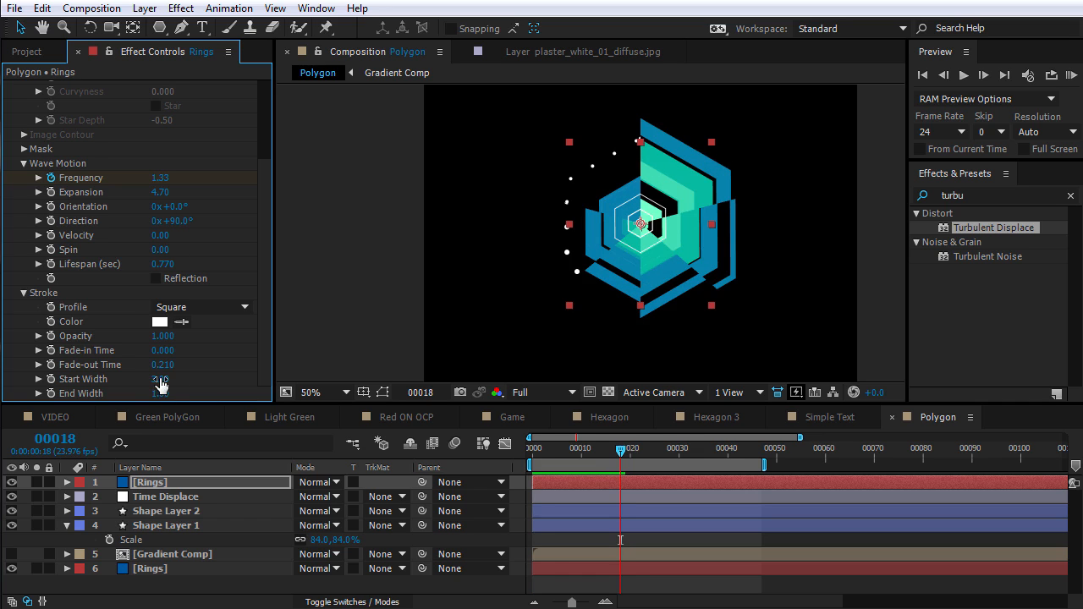
{"action": "left_click_drag", "start_coordinate": [170, 379], "coordinate": [217, 369]}
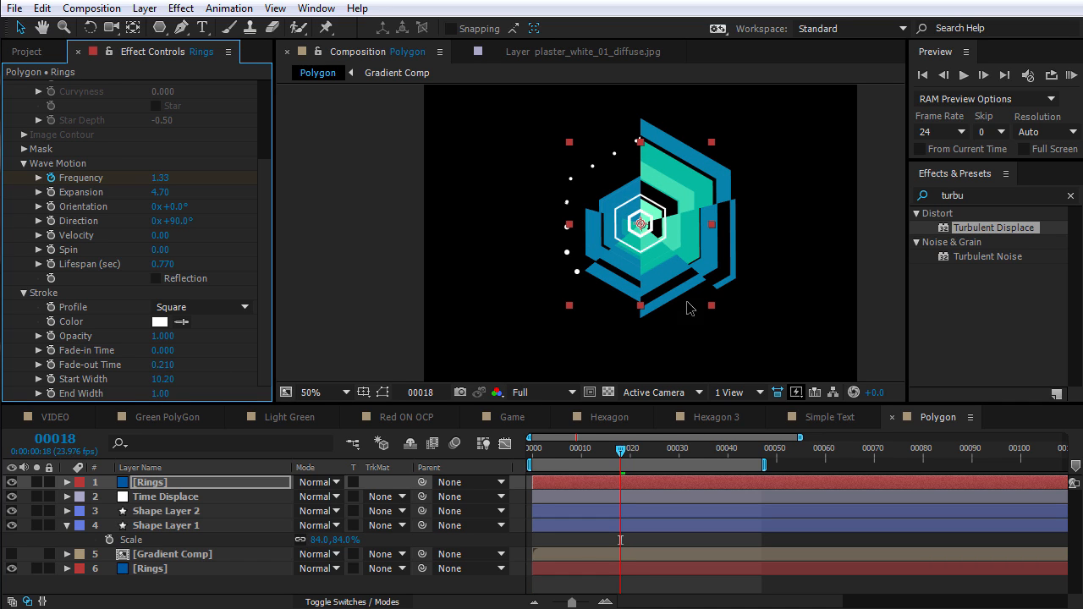
{"action": "key", "text": "space"}
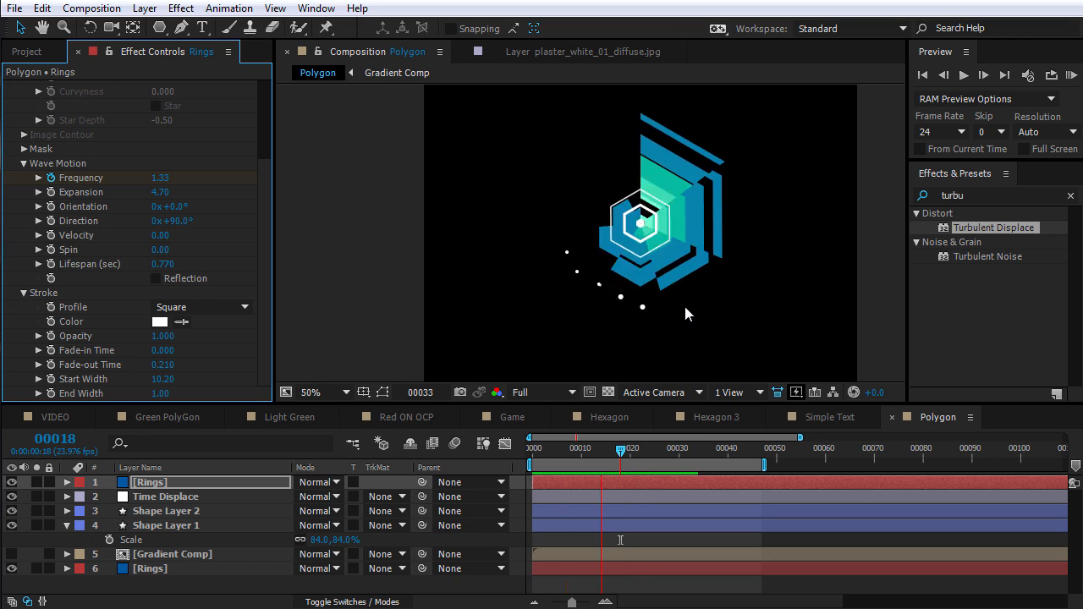
{"action": "key", "text": "space"}
Set the top Rings layer's Expansion to 6.00 and preview the full graphic
{"action": "left_click_drag", "start_coordinate": [158, 192], "coordinate": [182, 192]}
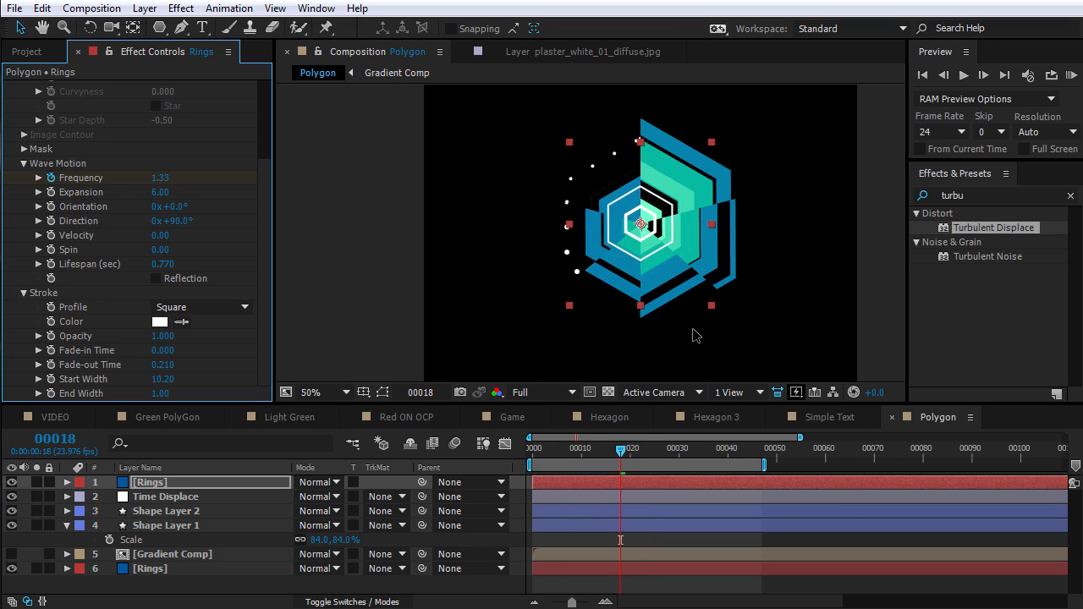
{"action": "key", "text": "space"}
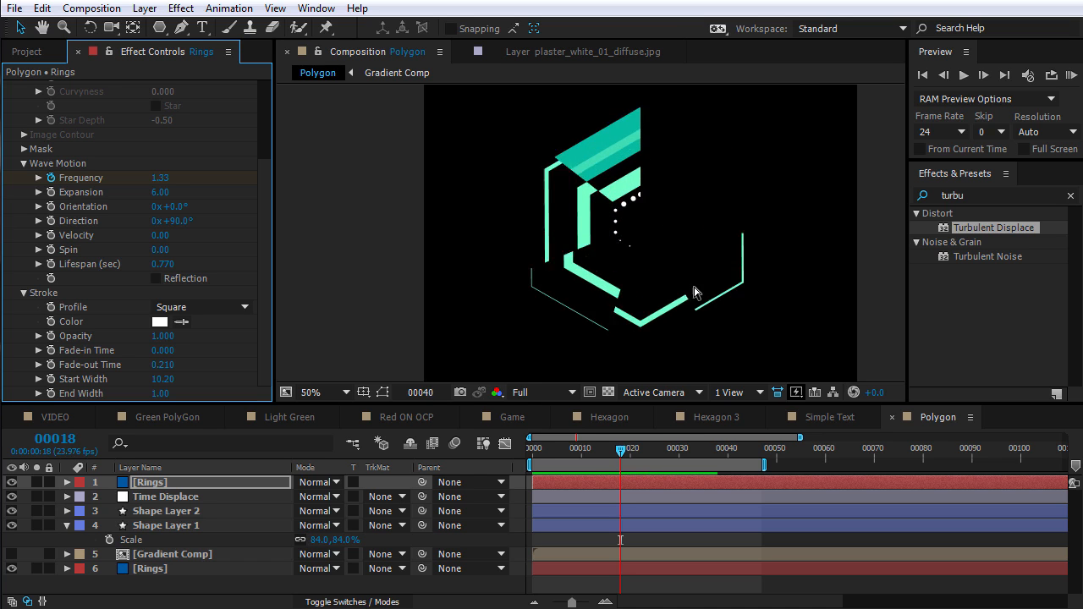
{"action": "key", "text": "space"}
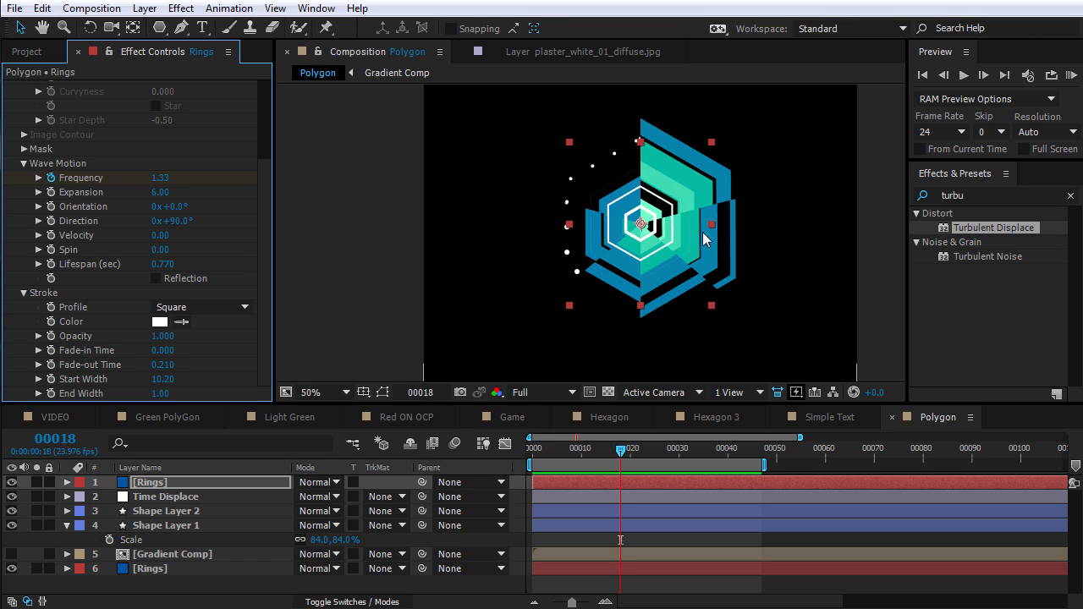
{"action": "key", "text": "comma"}
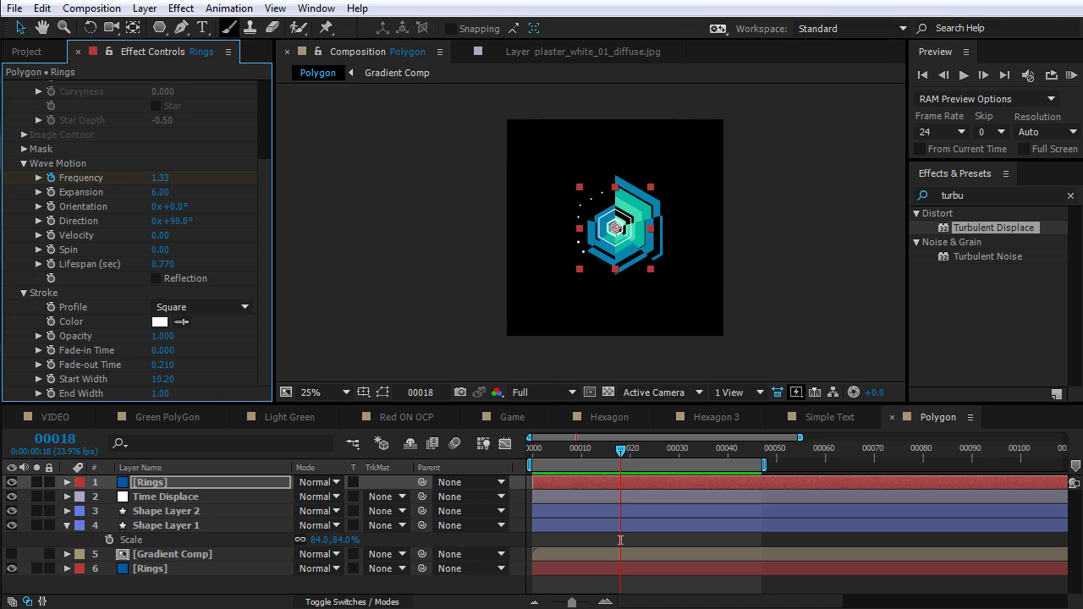
Create a new composition named Polygon Comp at 1280 x 720 px
{"action": "left_click", "coordinate": [91, 8]}
{"action": "left_click", "coordinate": [108, 28]}
{"action": "left_click", "coordinate": [503, 191]}
{"action": "type", "text": "1280"}
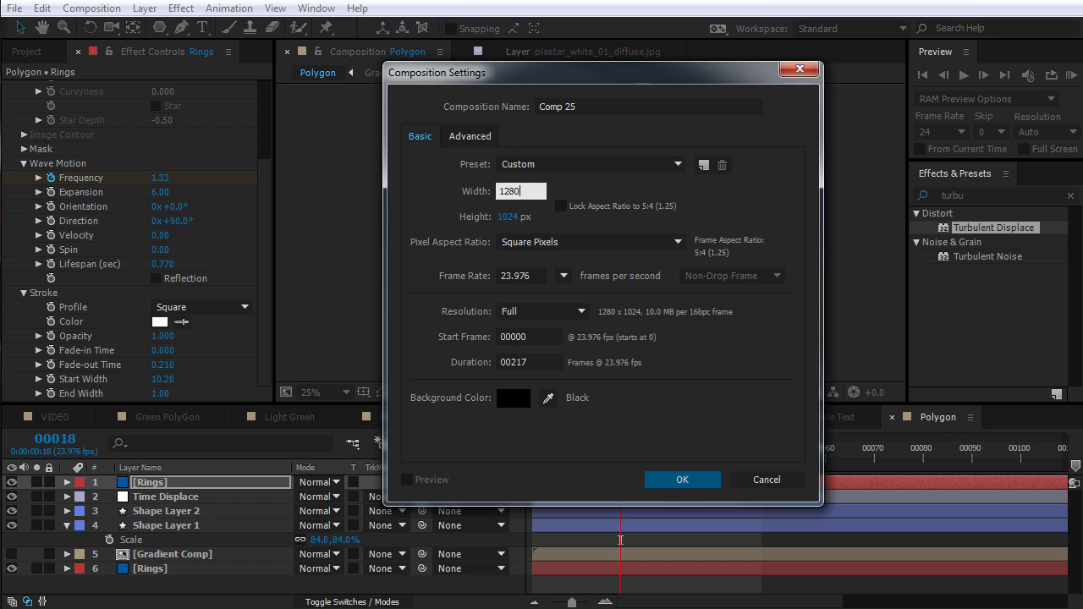
{"action": "key", "text": "Tab"}
{"action": "type", "text": "720"}
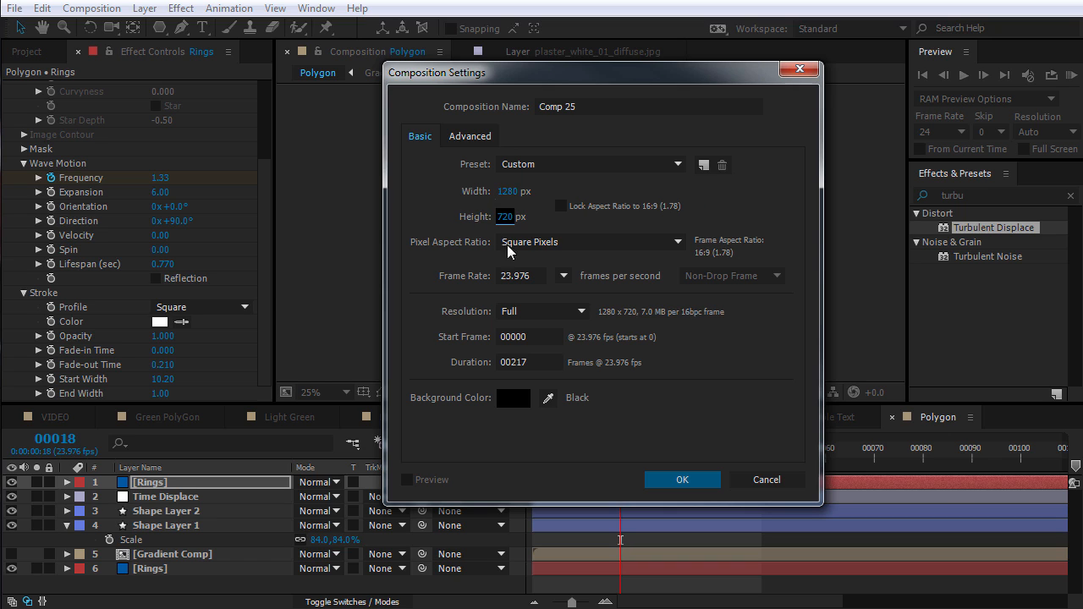
{"action": "left_click", "coordinate": [601, 107]}
{"action": "type", "text": "Polygon"}
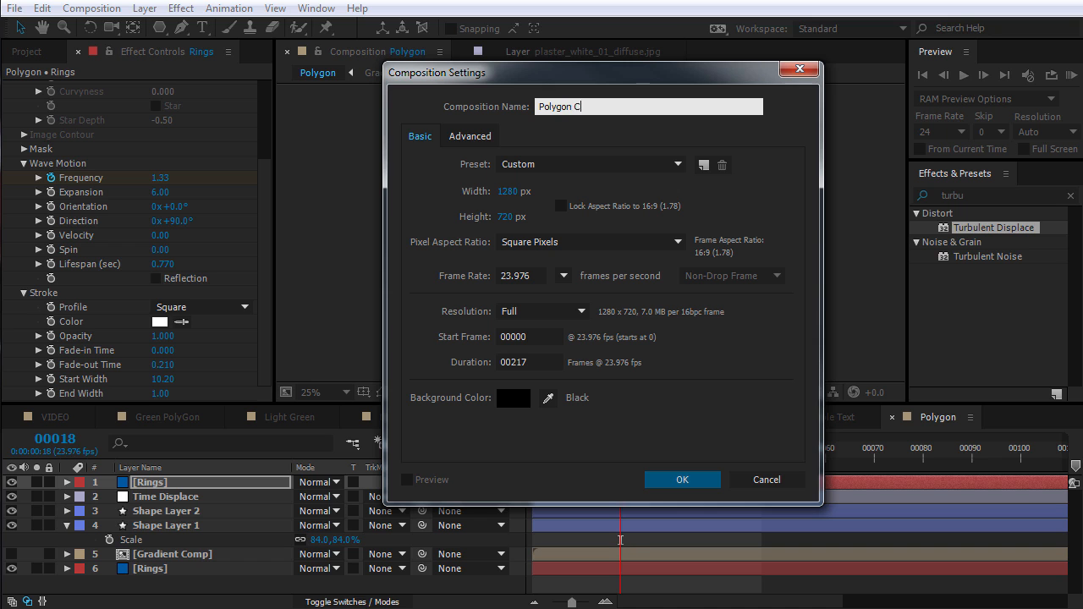
{"action": "left_click", "coordinate": [681, 480]}
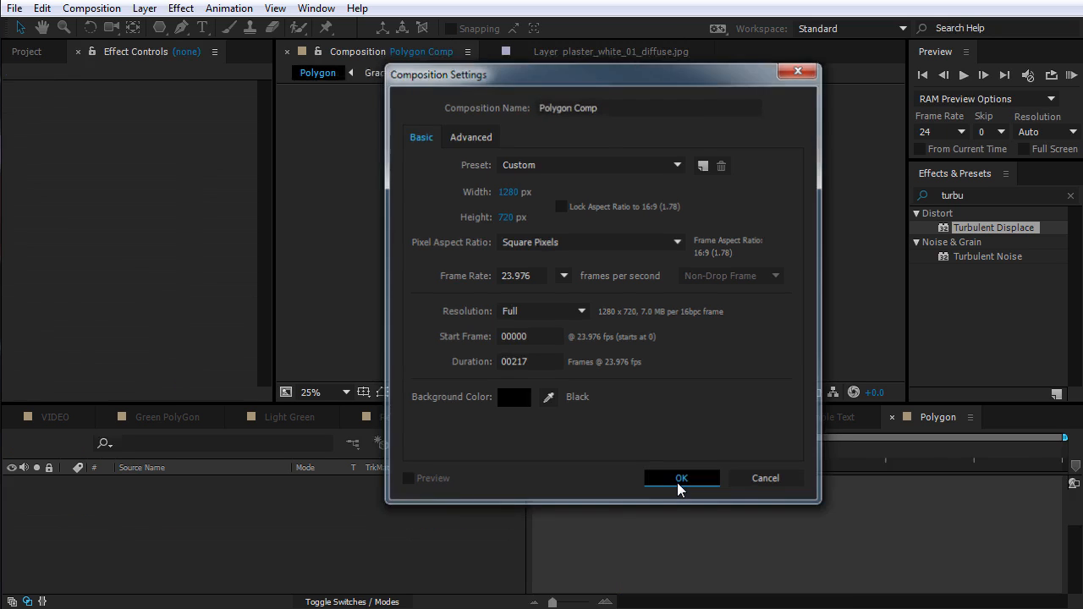
Add the Polygon composition as a layer in Polygon Comp and go to frame 31
{"action": "left_click", "coordinate": [22, 51]}
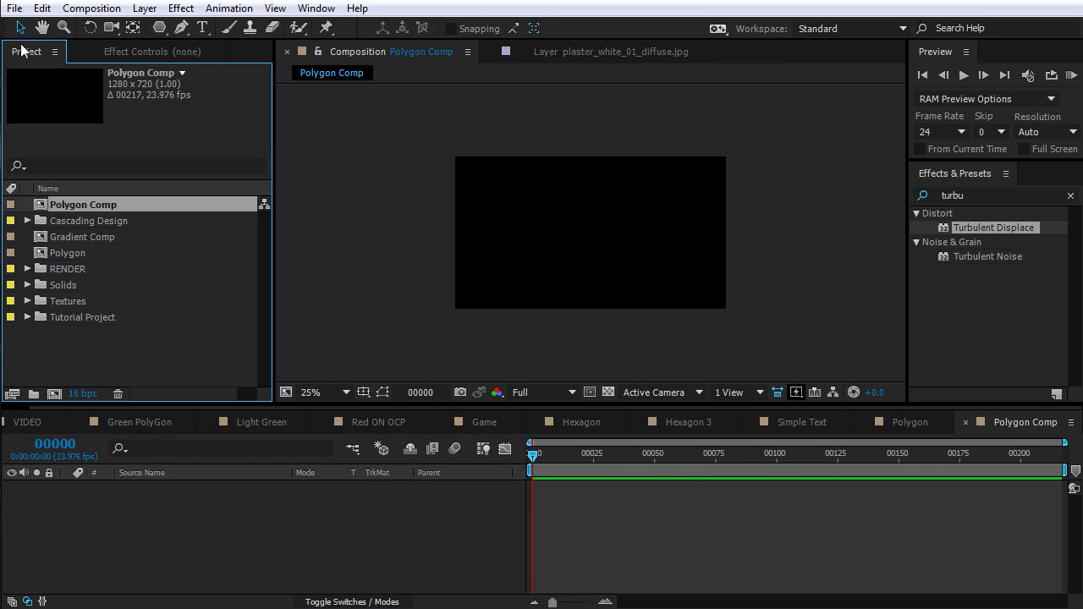
{"action": "left_click_drag", "start_coordinate": [101, 236], "coordinate": [203, 404]}
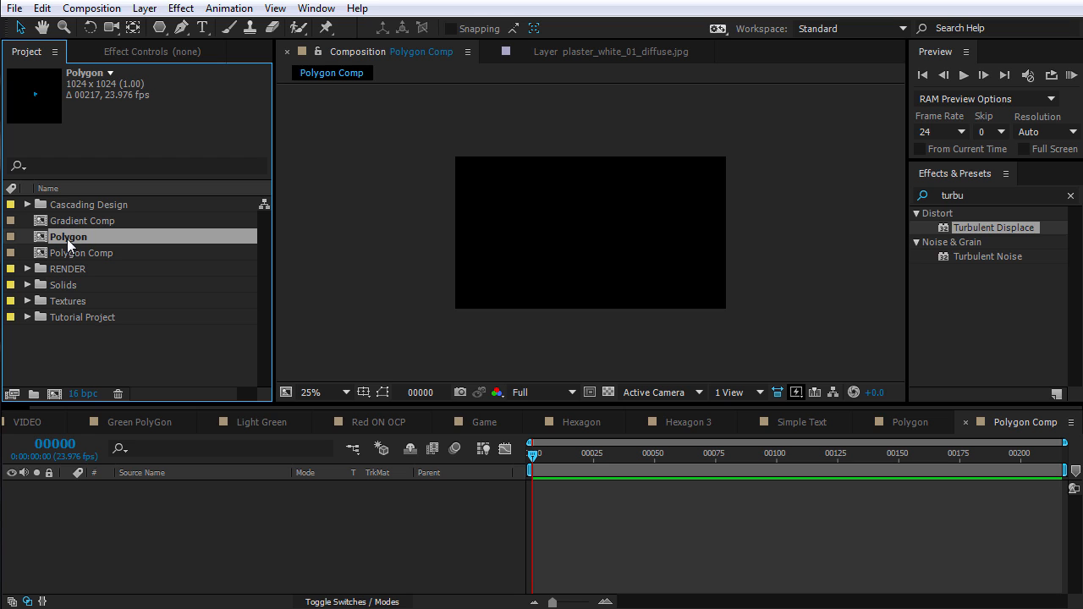
{"action": "left_click_drag", "start_coordinate": [77, 242], "coordinate": [492, 514]}
{"action": "scroll", "coordinate": [583, 268], "scroll_direction": "up", "scroll_amount": 1}
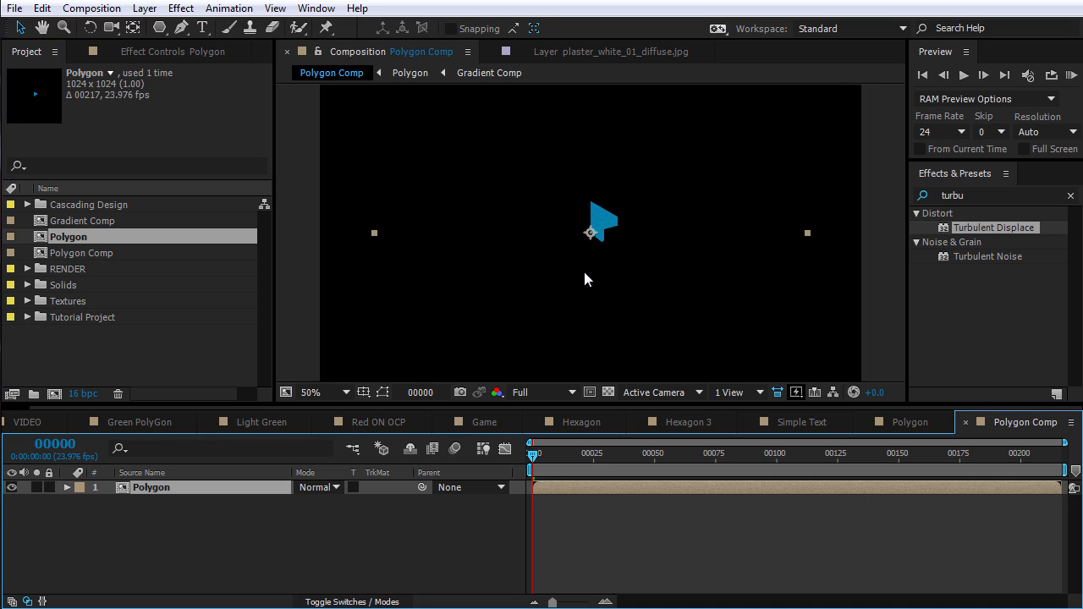
{"action": "left_click_drag", "start_coordinate": [541, 467], "coordinate": [607, 461]}
Create a 1280 x 720 solid named BG in color 2B2E30 and place it beneath the Polygon layer
{"action": "left_click", "coordinate": [647, 555]}
{"action": "left_click", "coordinate": [145, 8]}
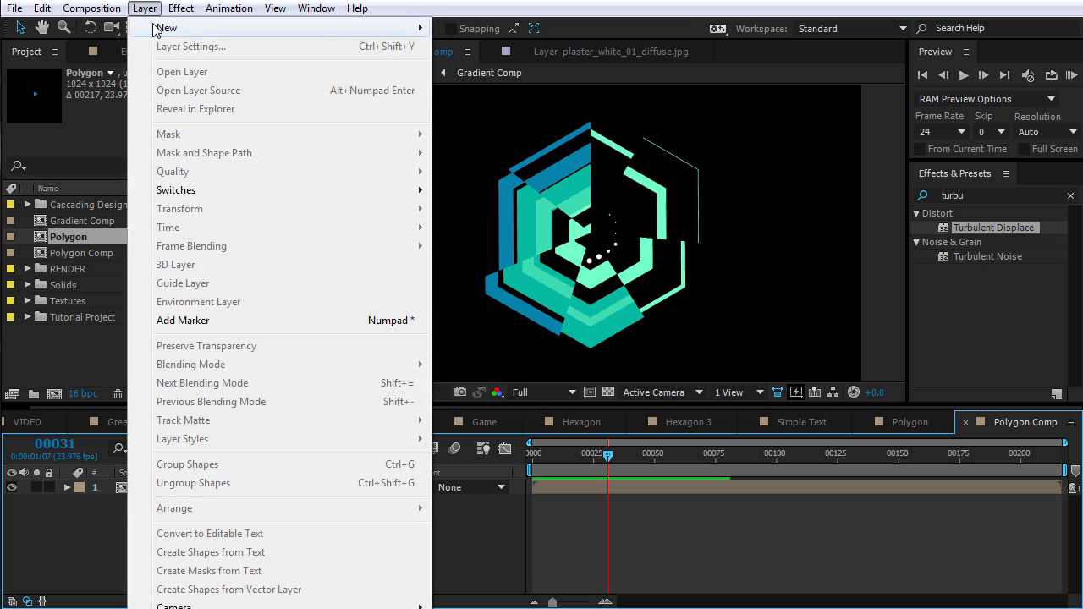
{"action": "mouse_move", "coordinate": [160, 31]}
{"action": "left_click", "coordinate": [474, 46]}
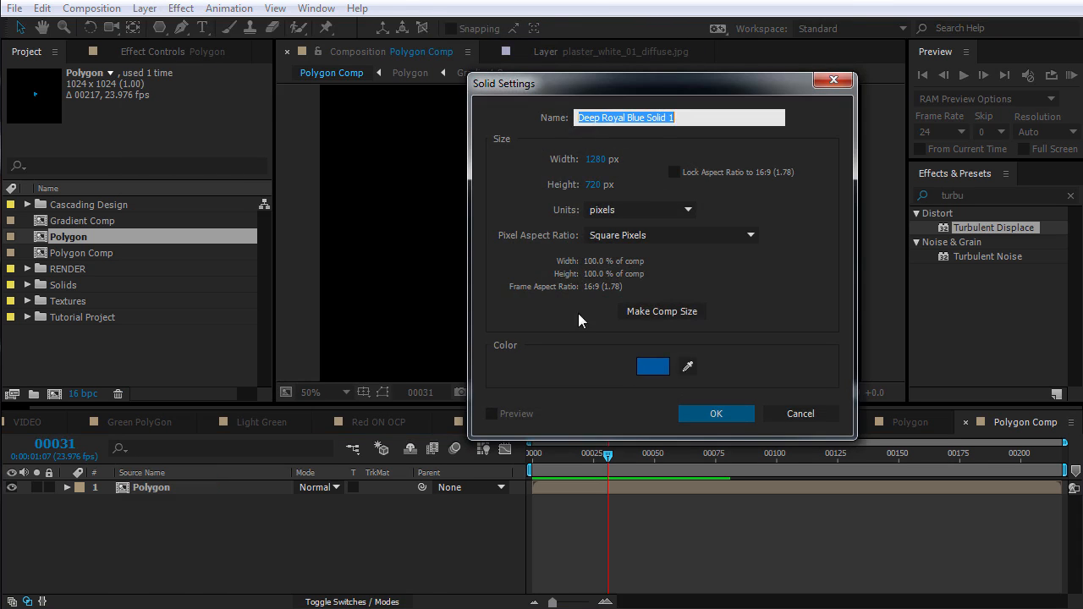
{"action": "left_click", "coordinate": [725, 358]}
{"action": "left_click_drag", "start_coordinate": [657, 483], "coordinate": [634, 496]}
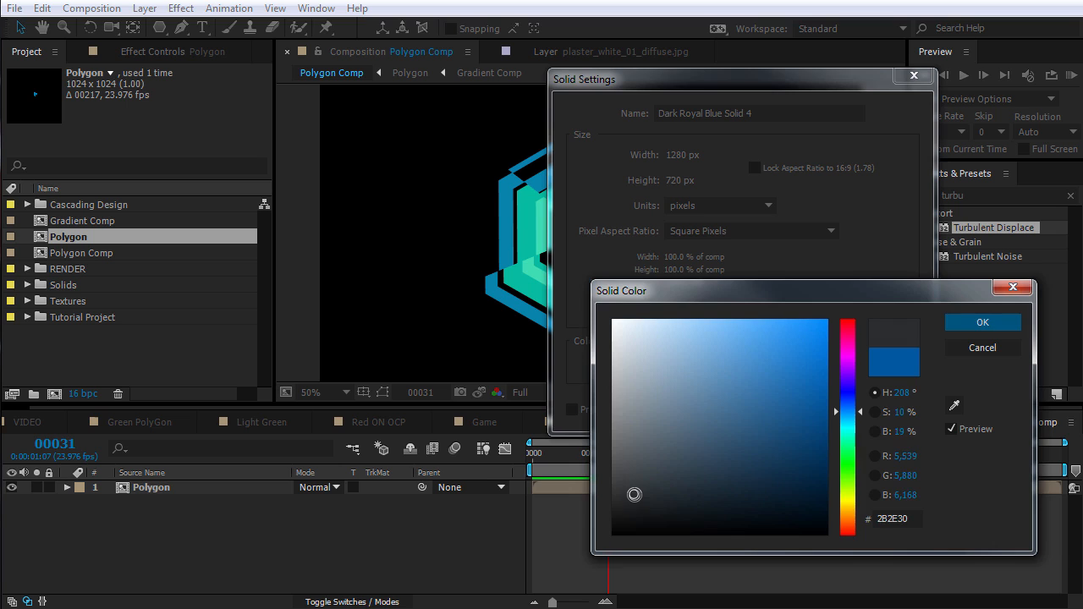
{"action": "key", "text": "Return"}
{"action": "left_click", "coordinate": [776, 113]}
{"action": "key", "text": "ctrl+a"}
{"action": "type", "text": "BG"}
{"action": "left_click", "coordinate": [805, 408]}
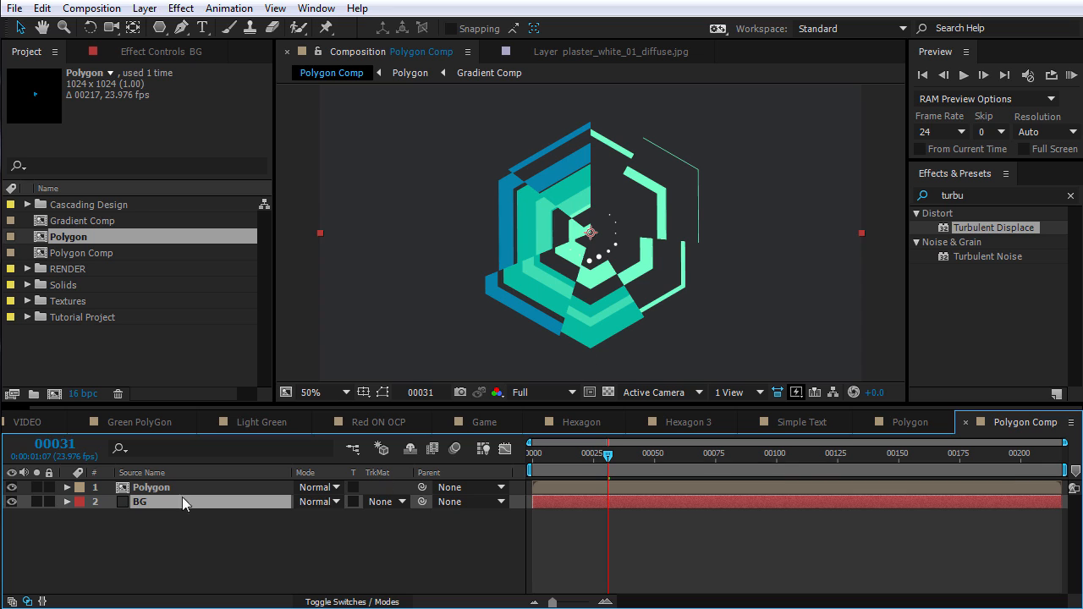
Scale the Polygon layer to 80% and check its size against the BG layer
{"action": "left_click", "coordinate": [533, 239]}
{"action": "key", "text": "s"}
{"action": "left_click_drag", "start_coordinate": [362, 501], "coordinate": [334, 501]}
{"action": "scroll", "coordinate": [665, 254], "scroll_direction": "down", "scroll_amount": 1}
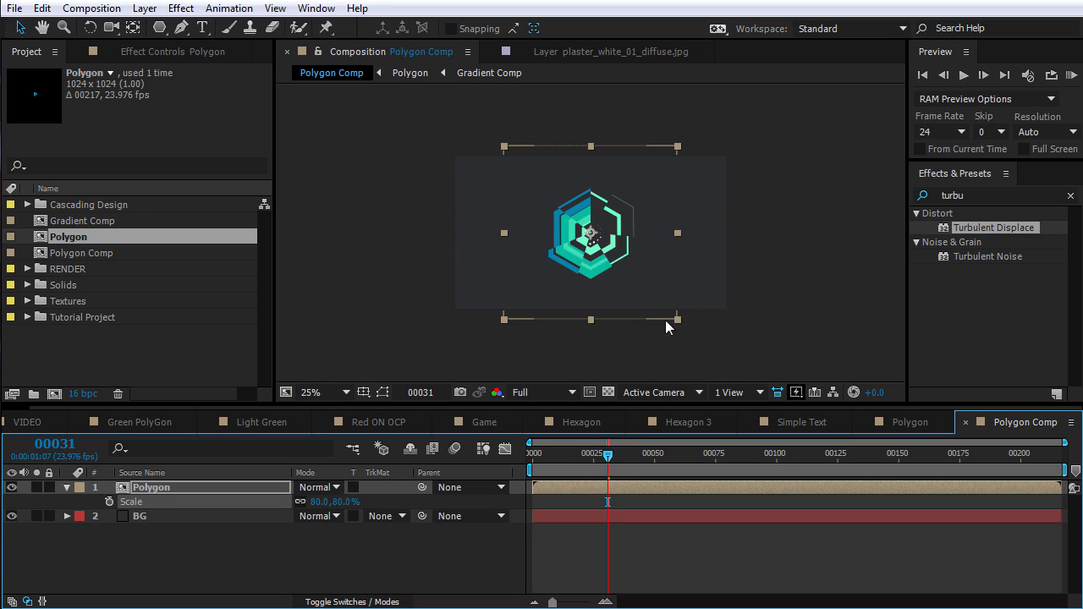
{"action": "left_click", "coordinate": [665, 320]}
{"action": "scroll", "coordinate": [636, 279], "scroll_direction": "up", "scroll_amount": 1}
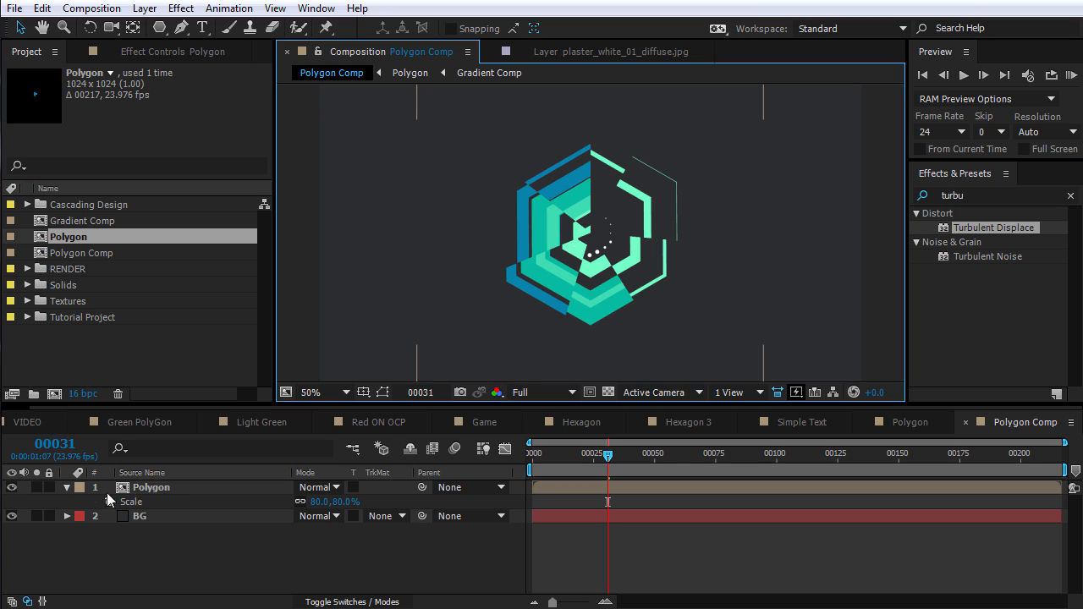
Duplicate the Polygon layer and apply the Tint effect to the lower copy
{"action": "left_click", "coordinate": [153, 494]}
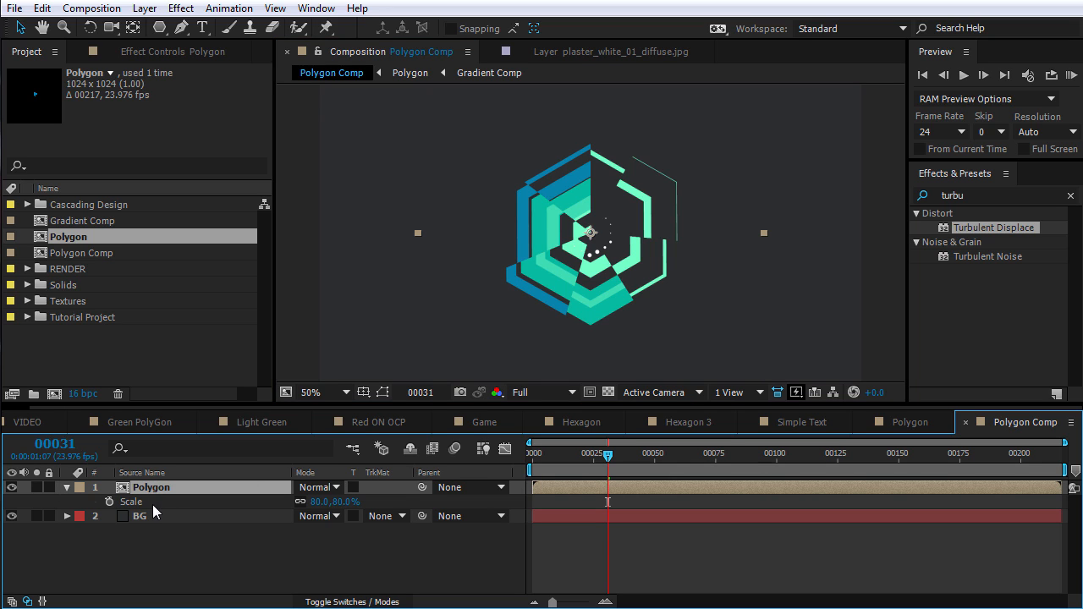
{"action": "key", "text": "ctrl+d"}
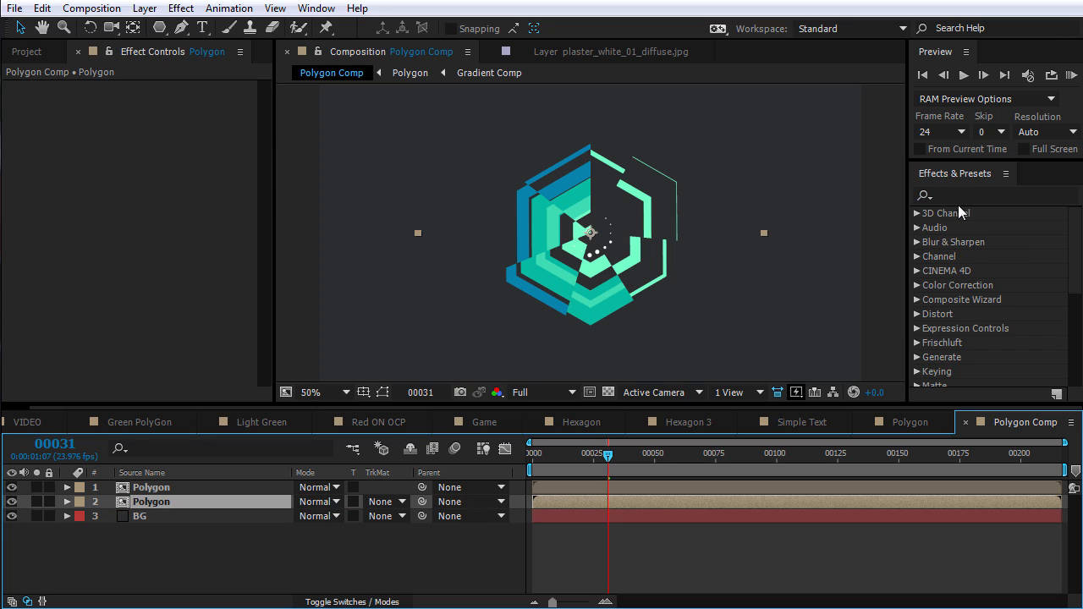
{"action": "left_click", "coordinate": [959, 195]}
{"action": "type", "text": "tint"}
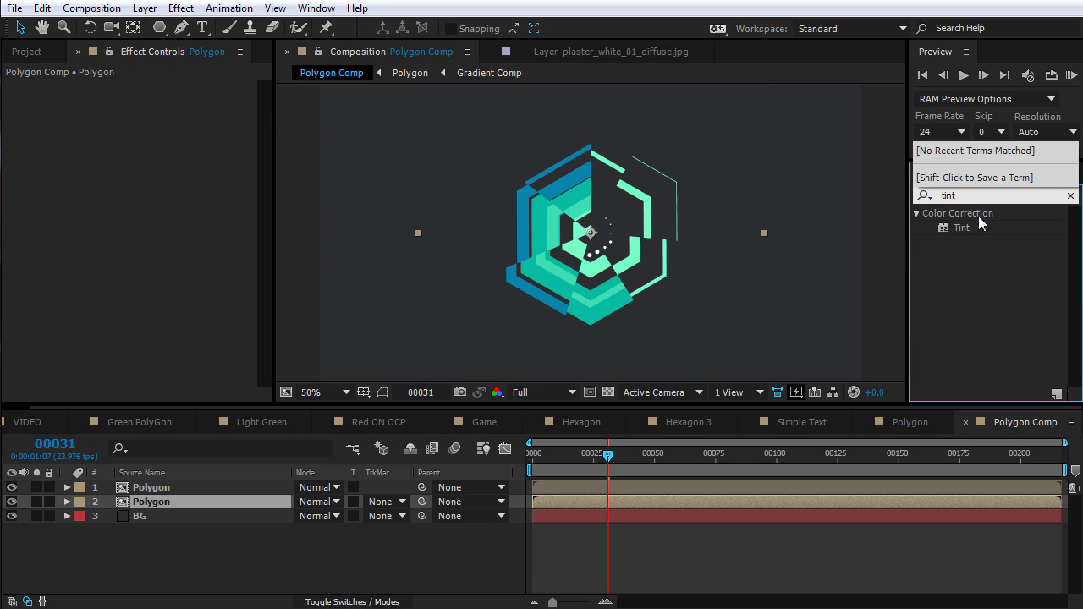
{"action": "left_click_drag", "start_coordinate": [973, 227], "coordinate": [593, 505]}
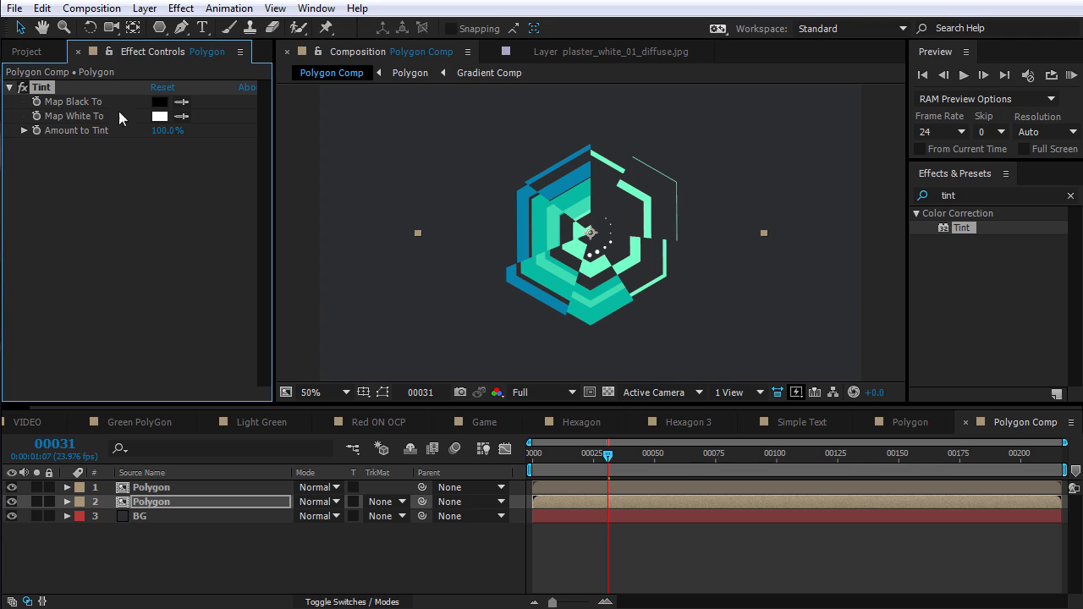
Set the Tint effect's Map White To color to black, 000000
{"action": "left_click", "coordinate": [160, 116]}
{"action": "left_click_drag", "start_coordinate": [688, 451], "coordinate": [608, 539]}
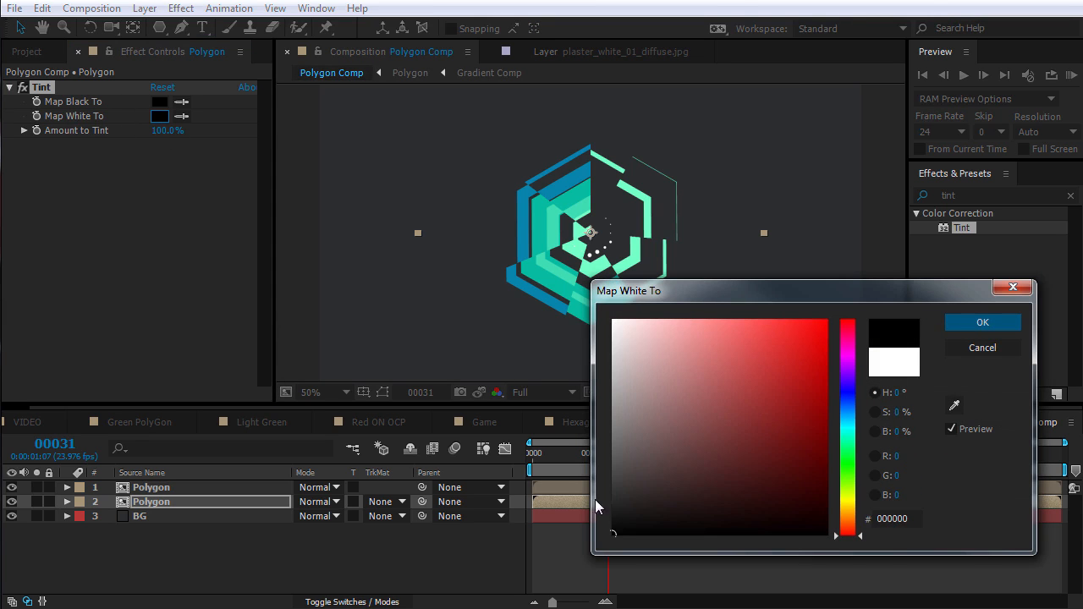
{"action": "left_click", "coordinate": [973, 325]}
Find the CC Scale Wipe effect and apply it to the tinted lower Polygon layer
{"action": "left_click", "coordinate": [979, 196]}
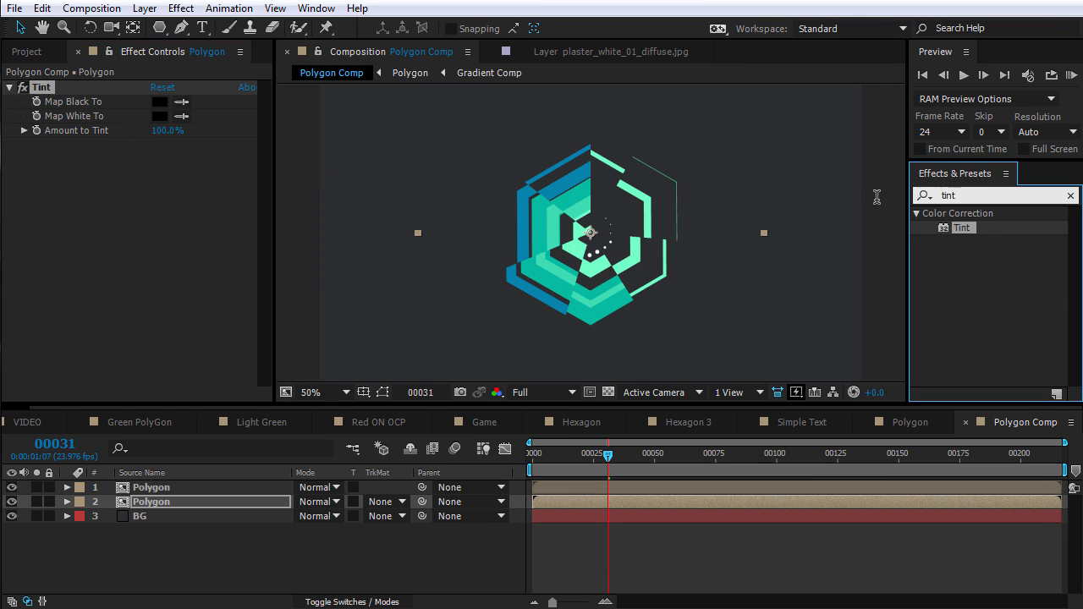
{"action": "type", "text": "scale"}
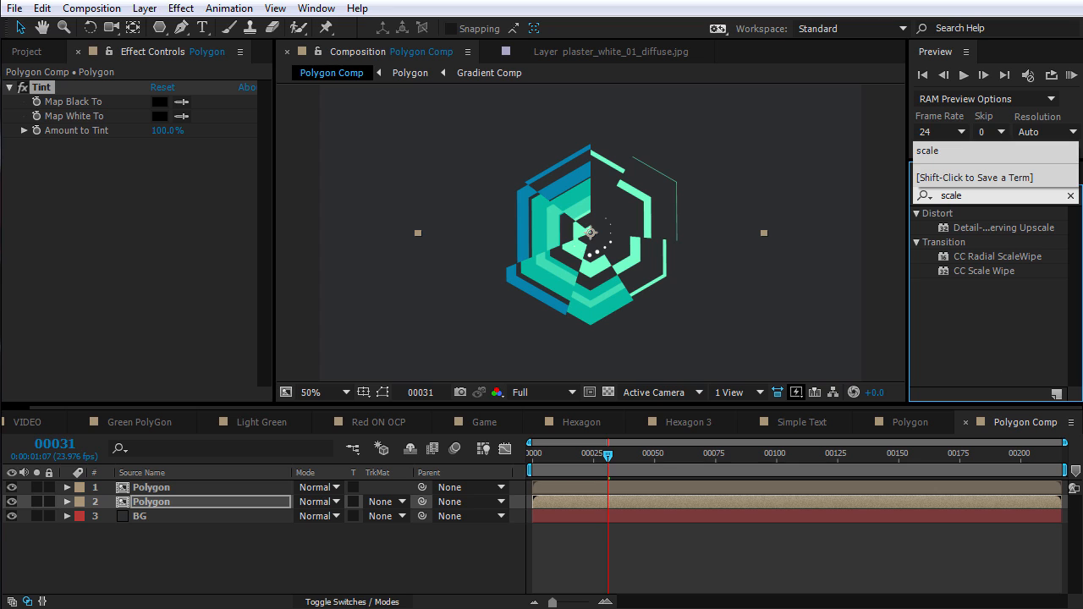
{"action": "left_click_drag", "start_coordinate": [999, 270], "coordinate": [146, 505]}
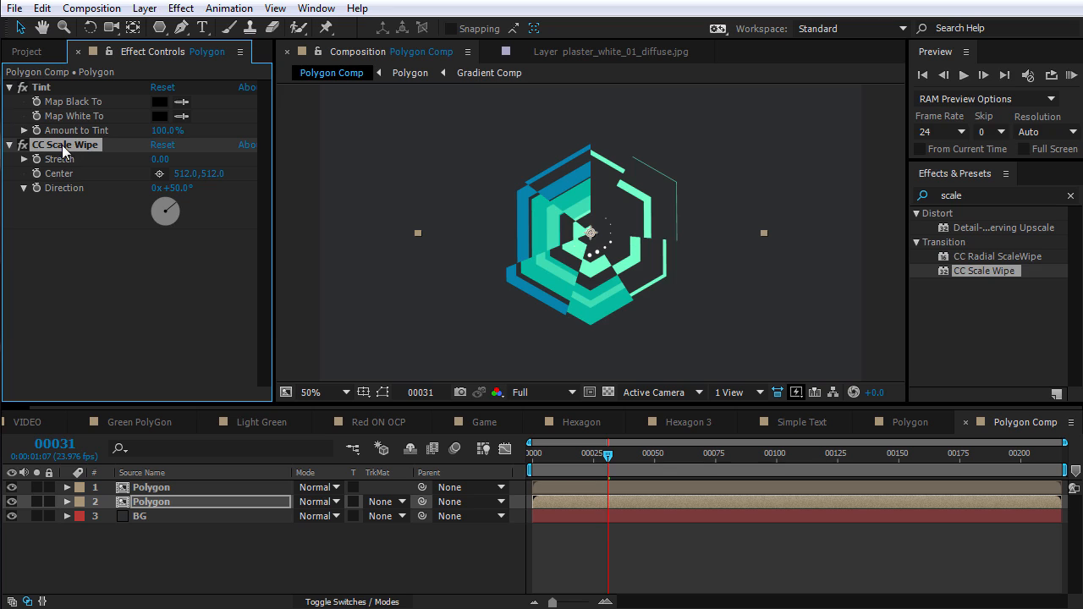
Set CC Scale Wipe's Stretch to -0.59 and add the Linear Wipe effect to the lower Polygon layer
{"action": "left_click_drag", "start_coordinate": [171, 161], "coordinate": [118, 167]}
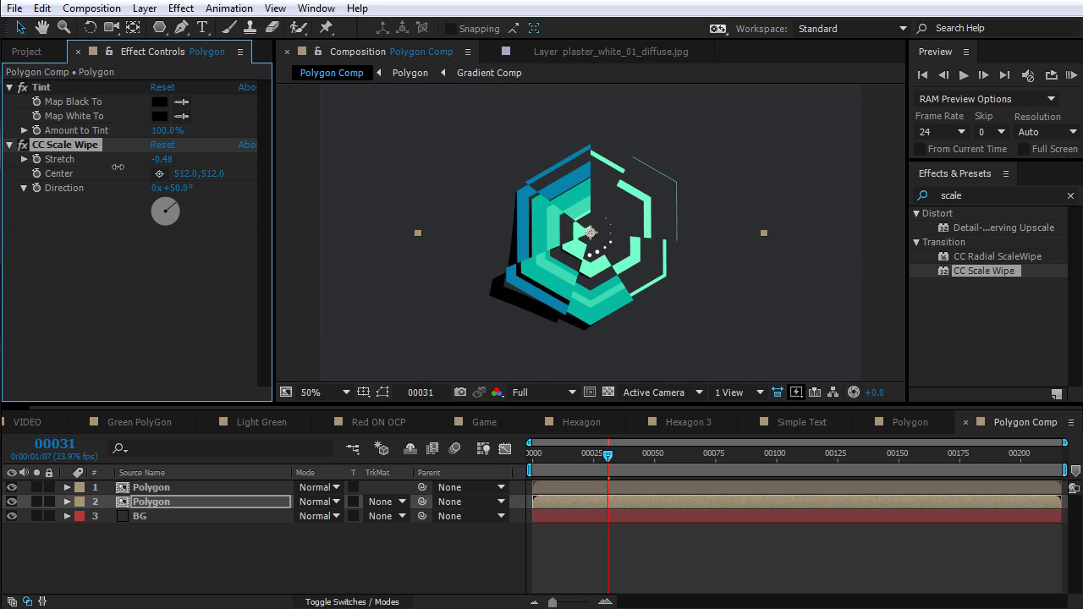
{"action": "mouse_move", "coordinate": [611, 461]}
{"action": "left_mouse_down"}
{"action": "mouse_move", "coordinate": [564, 464]}
{"action": "mouse_move", "coordinate": [614, 455]}
{"action": "mouse_move", "coordinate": [587, 481]}
{"action": "mouse_move", "coordinate": [592, 462]}
{"action": "mouse_move", "coordinate": [608, 462]}
{"action": "left_mouse_up"}
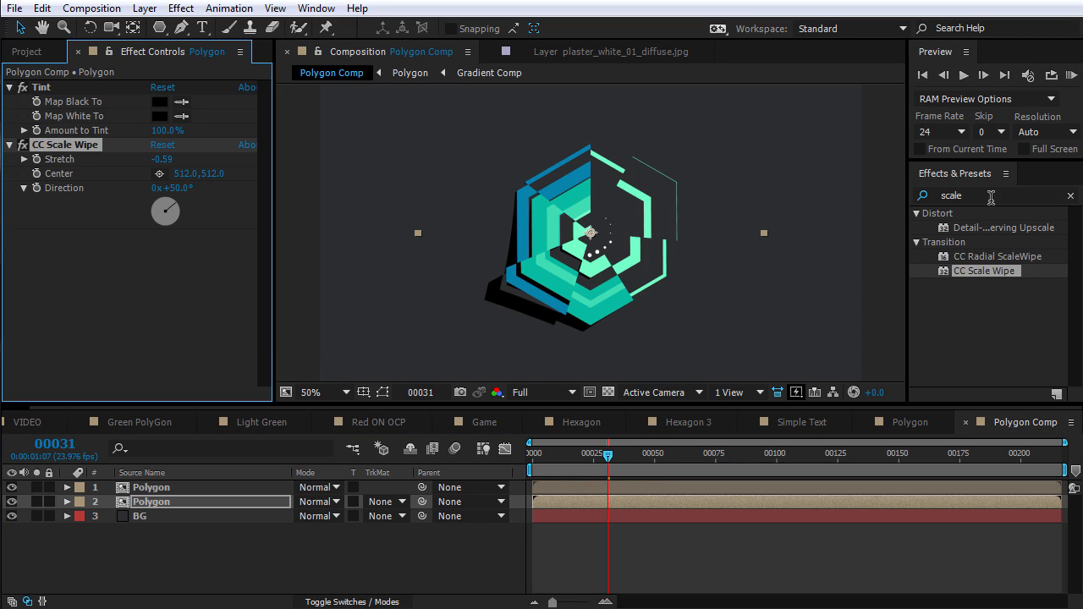
{"action": "left_click_drag", "start_coordinate": [991, 198], "coordinate": [870, 200]}
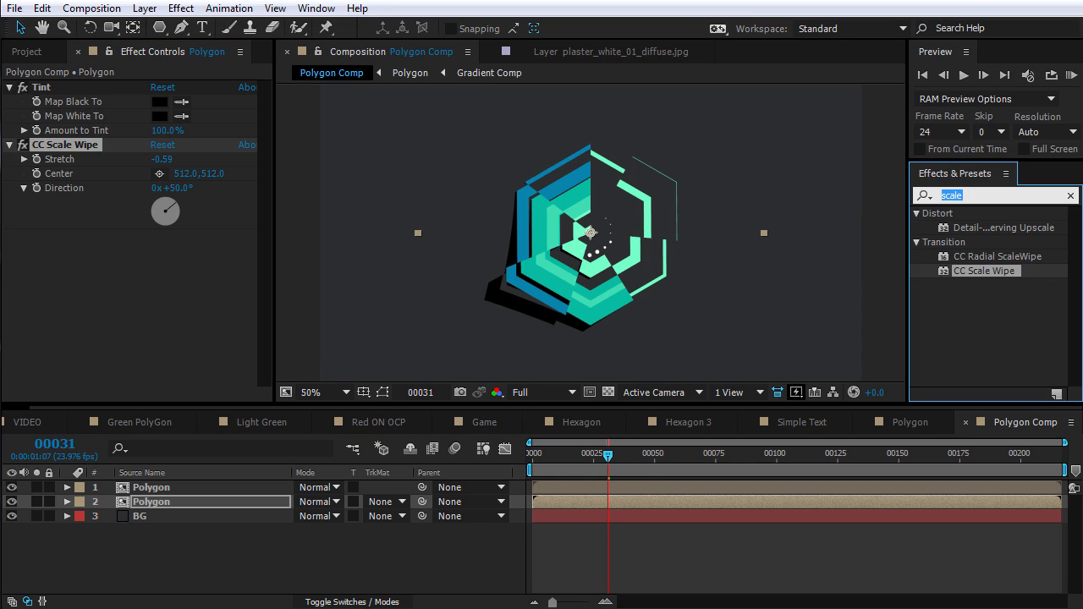
{"action": "type", "text": "line"}
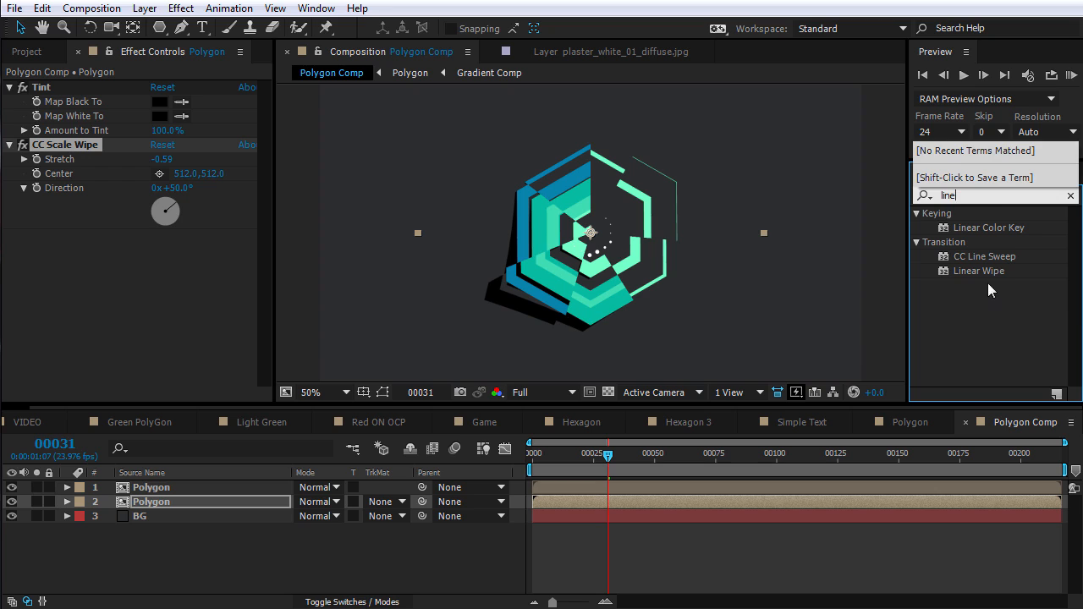
{"action": "left_click", "coordinate": [978, 270]}
{"action": "left_click_drag", "start_coordinate": [980, 274], "coordinate": [210, 293]}
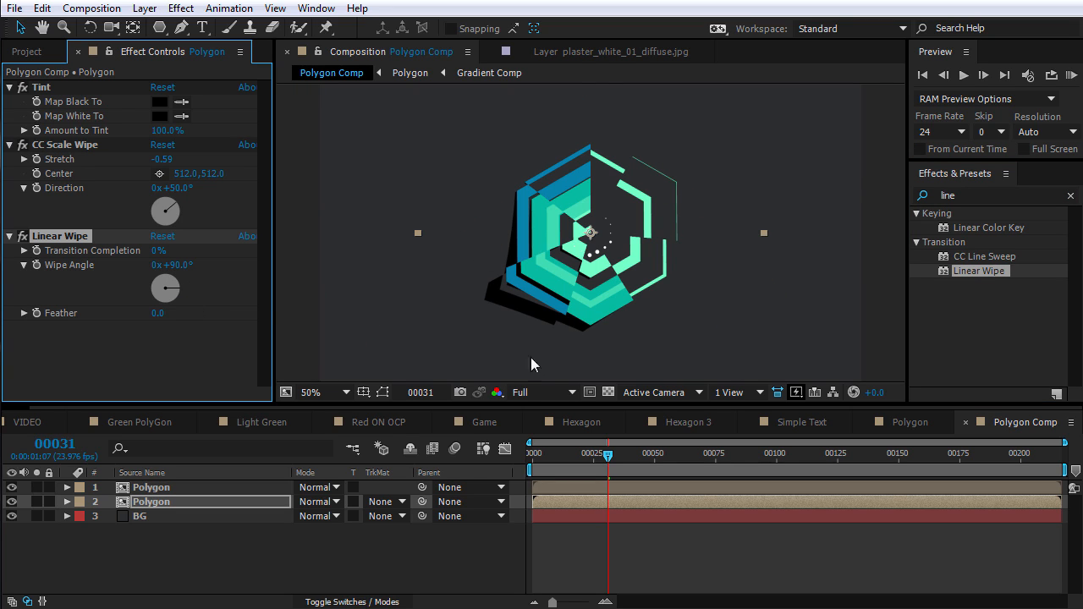
Configure the Linear Wipe with a 50° wipe angle, 30% transition completion and a feather of 185
{"action": "left_click", "coordinate": [180, 265]}
{"action": "type", "text": "50"}
{"action": "key", "text": "Return"}
{"action": "mouse_move", "coordinate": [231, 241]}
{"action": "left_mouse_down"}
{"action": "mouse_move", "coordinate": [264, 233]}
{"action": "mouse_move", "coordinate": [239, 221]}
{"action": "mouse_move", "coordinate": [198, 233]}
{"action": "mouse_move", "coordinate": [244, 232]}
{"action": "mouse_move", "coordinate": [225, 236]}
{"action": "left_mouse_up"}
{"action": "left_click_drag", "start_coordinate": [155, 314], "coordinate": [246, 319]}
{"action": "left_click_drag", "start_coordinate": [161, 251], "coordinate": [182, 247]}
{"action": "left_click_drag", "start_coordinate": [167, 320], "coordinate": [187, 310]}
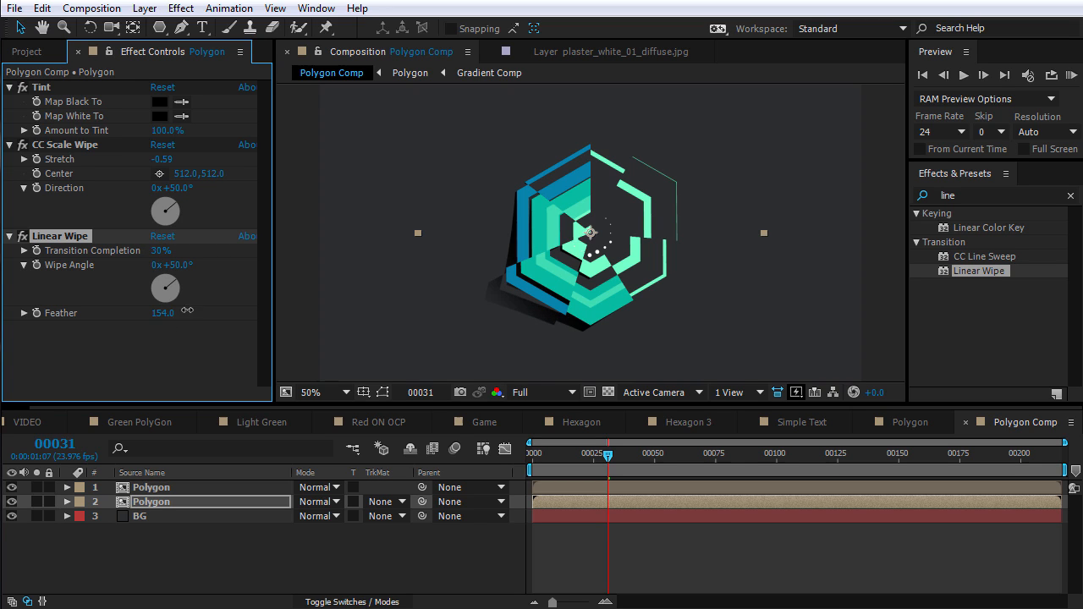
Preview the shadow and refine the Linear Wipe to 33% transition completion and a feather of 203.7
{"action": "left_click", "coordinate": [627, 551]}
{"action": "key", "text": "KP_0"}
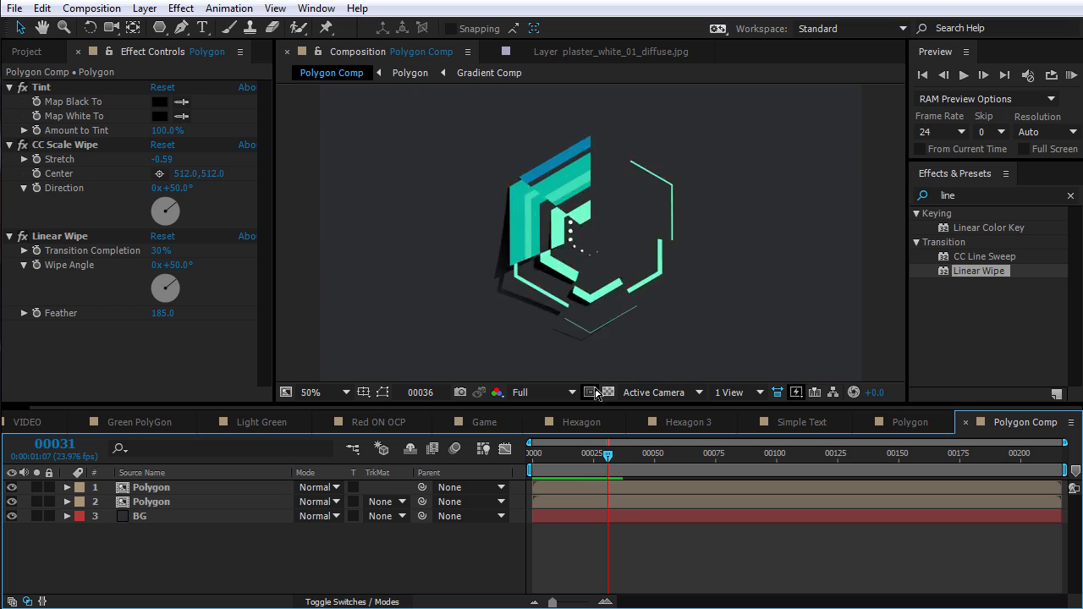
{"action": "mouse_move", "coordinate": [608, 456]}
{"action": "left_mouse_down"}
{"action": "mouse_move", "coordinate": [617, 461]}
{"action": "mouse_move", "coordinate": [587, 468]}
{"action": "mouse_move", "coordinate": [596, 463]}
{"action": "left_mouse_up"}
{"action": "left_click_drag", "start_coordinate": [160, 255], "coordinate": [184, 308]}
{"action": "left_click_drag", "start_coordinate": [597, 456], "coordinate": [634, 456]}
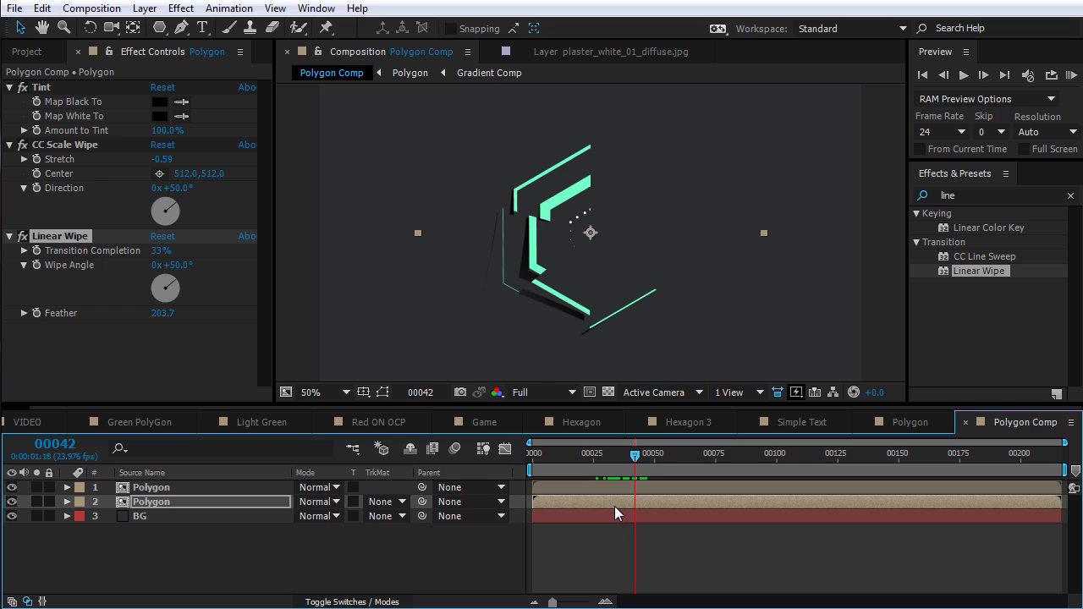
Check the shadow styling in the Green PolyGon composition and return to Polygon Comp
{"action": "left_click", "coordinate": [127, 421]}
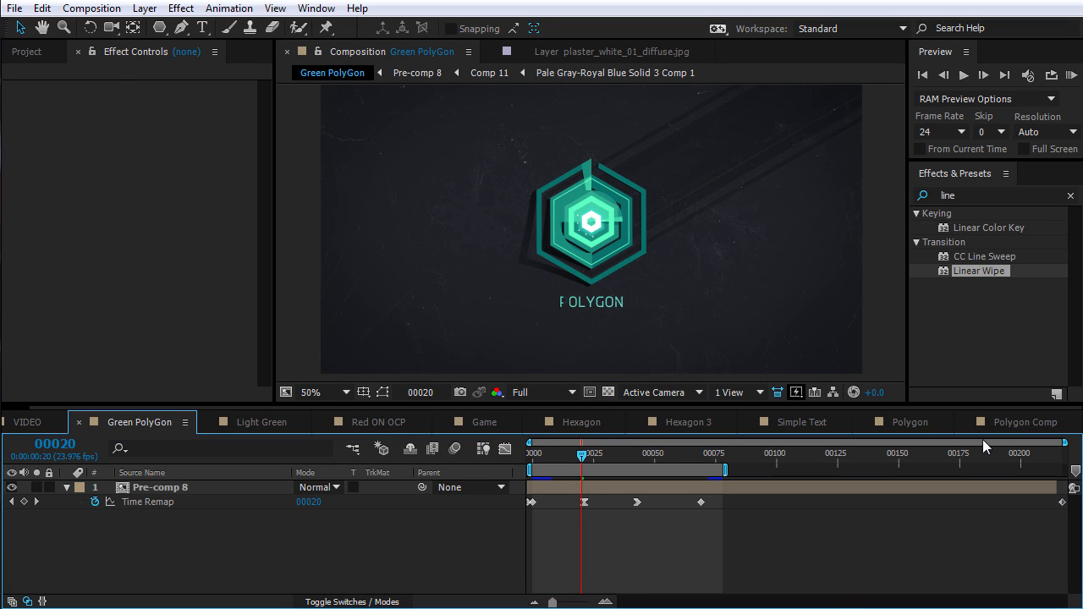
{"action": "left_click", "coordinate": [918, 422]}
{"action": "left_click", "coordinate": [1011, 422]}
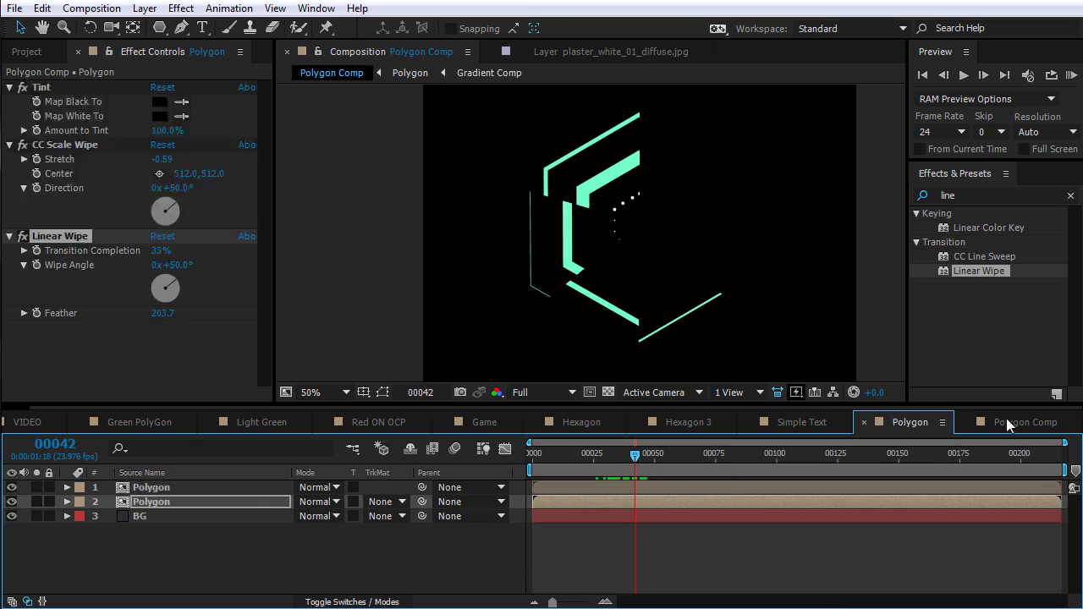
Rename the lower Polygon layer as Polygon Shadow
{"action": "left_click", "coordinate": [186, 492]}
{"action": "left_click", "coordinate": [178, 502]}
{"action": "key", "text": "Return"}
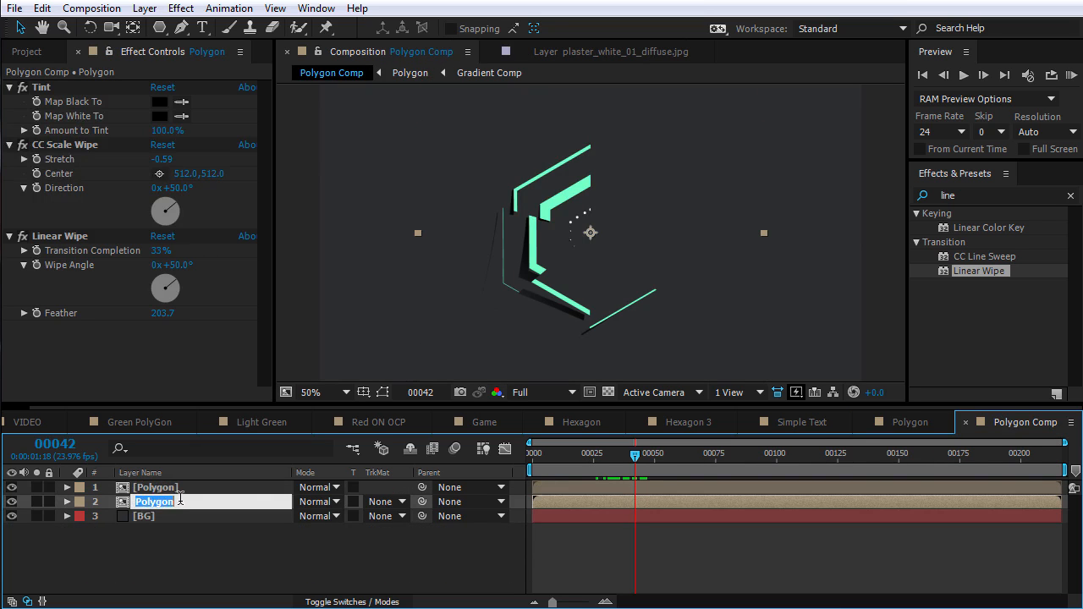
{"action": "type", "text": "w"}
{"action": "key", "text": "Return"}
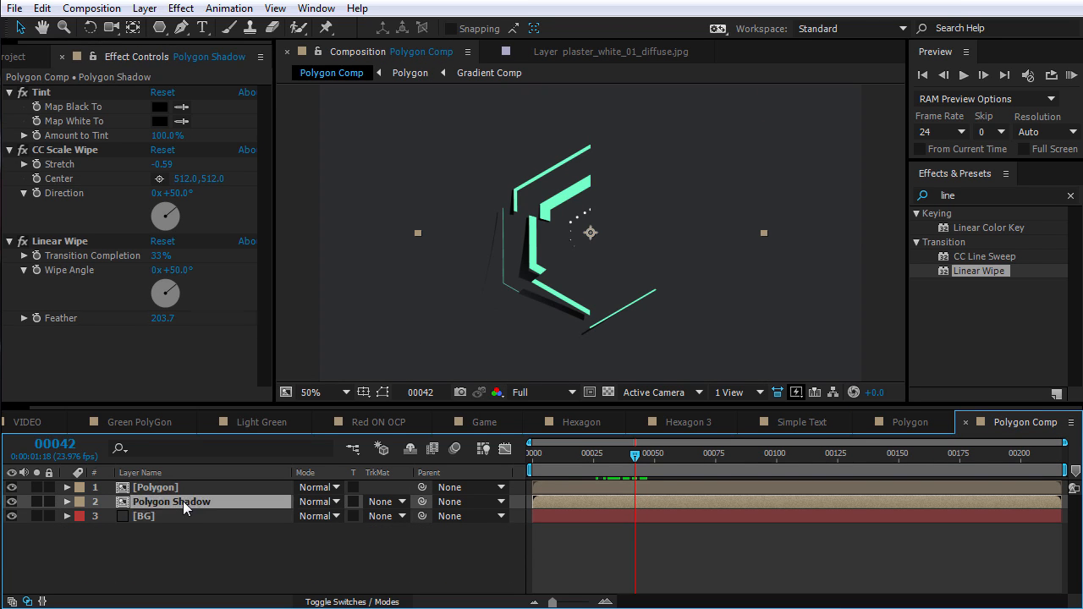
Duplicate the upper Polygon layer and pre-compose the copy as Polygon Long Shadow, moving all attributes into the new composition
{"action": "left_click", "coordinate": [165, 492]}
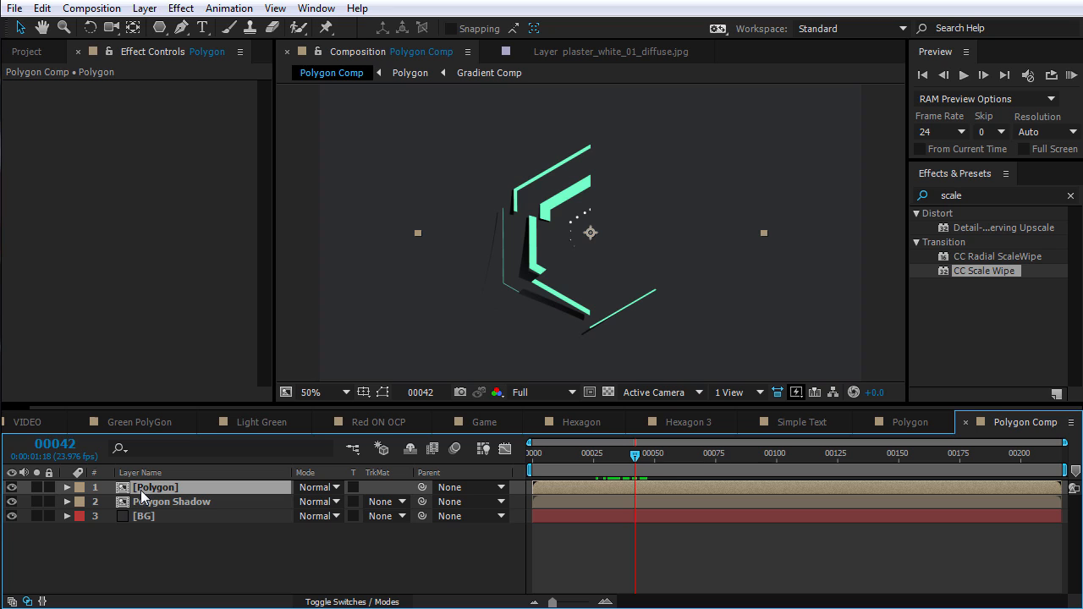
{"action": "key", "text": "ctrl+d"}
{"action": "key", "text": "comma"}
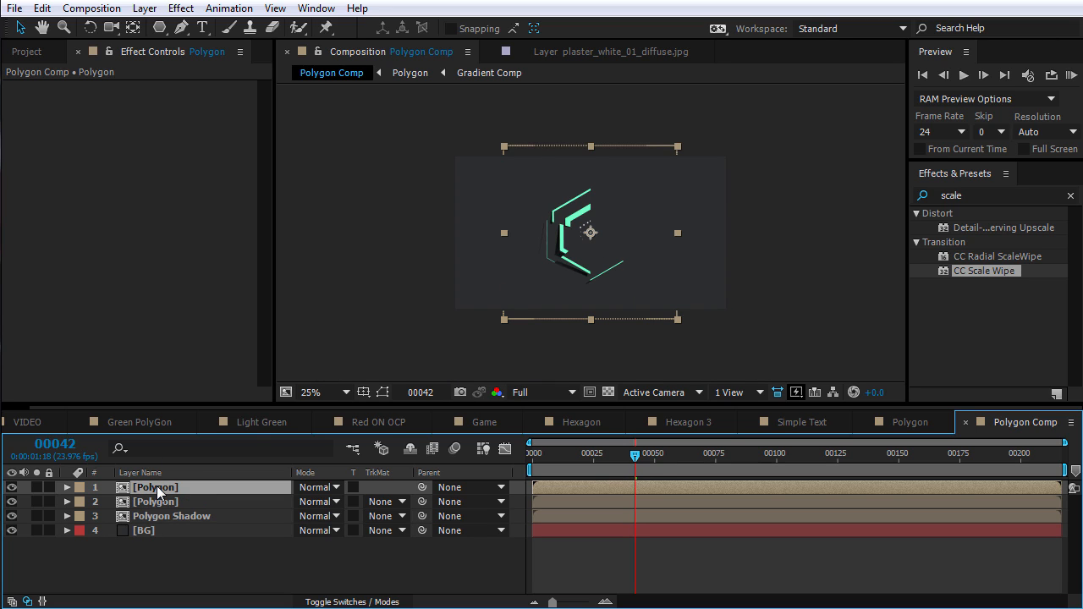
{"action": "key", "text": "ctrl+shift+c"}
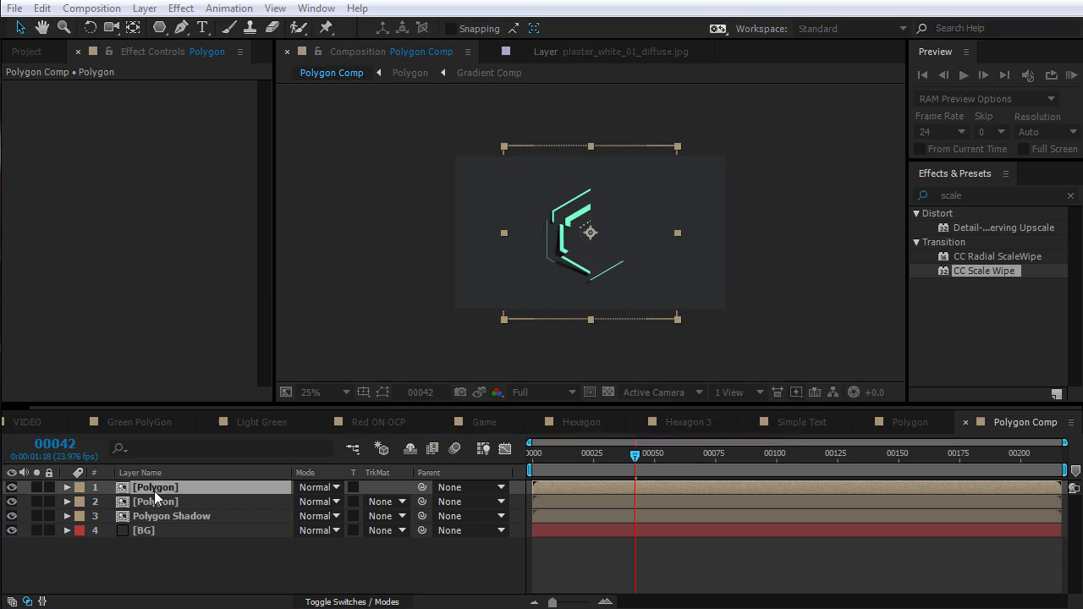
{"action": "left_click", "coordinate": [574, 259]}
{"action": "left_click_drag", "start_coordinate": [585, 248], "coordinate": [748, 266]}
{"action": "type", "text": "Long Shadow"}
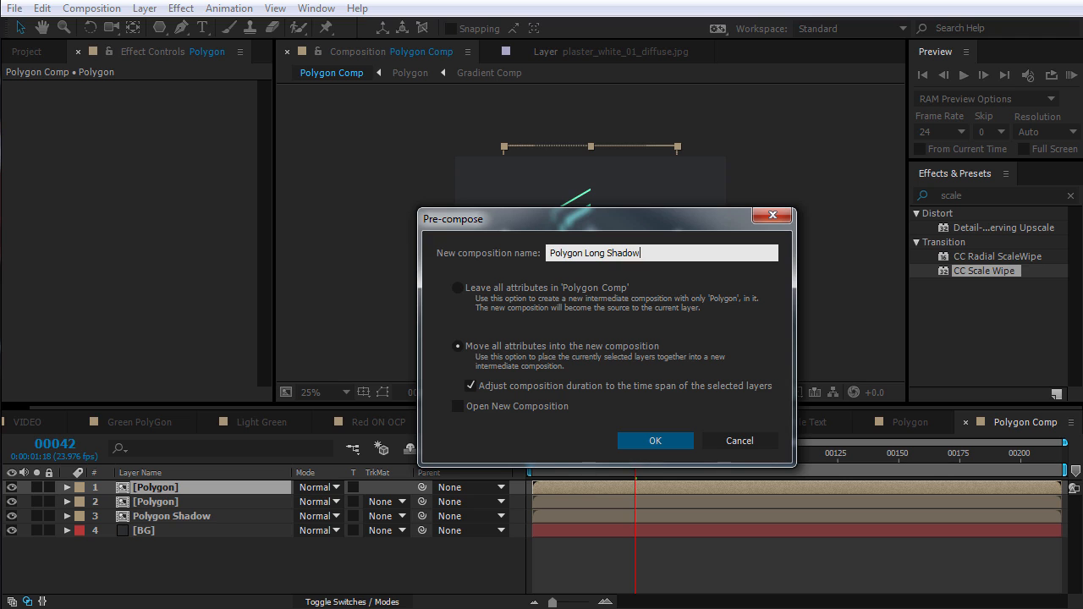
{"action": "left_click", "coordinate": [676, 439]}
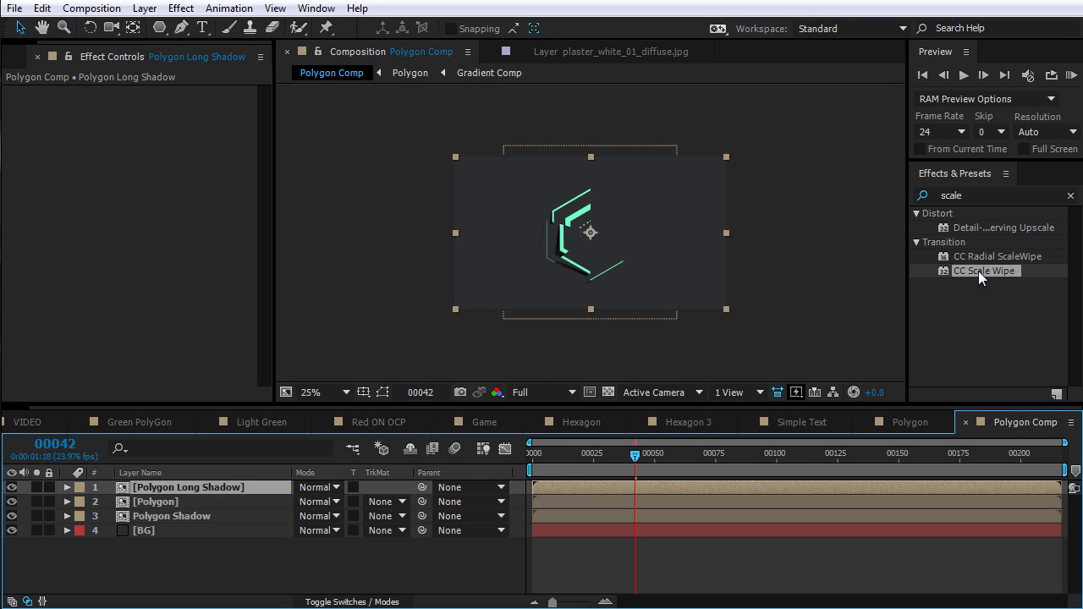
Apply CC Scale Wipe to the Polygon Long Shadow layer with a Stretch of 58.70
{"action": "left_click", "coordinate": [952, 196]}
{"action": "type", "text": "scale"}
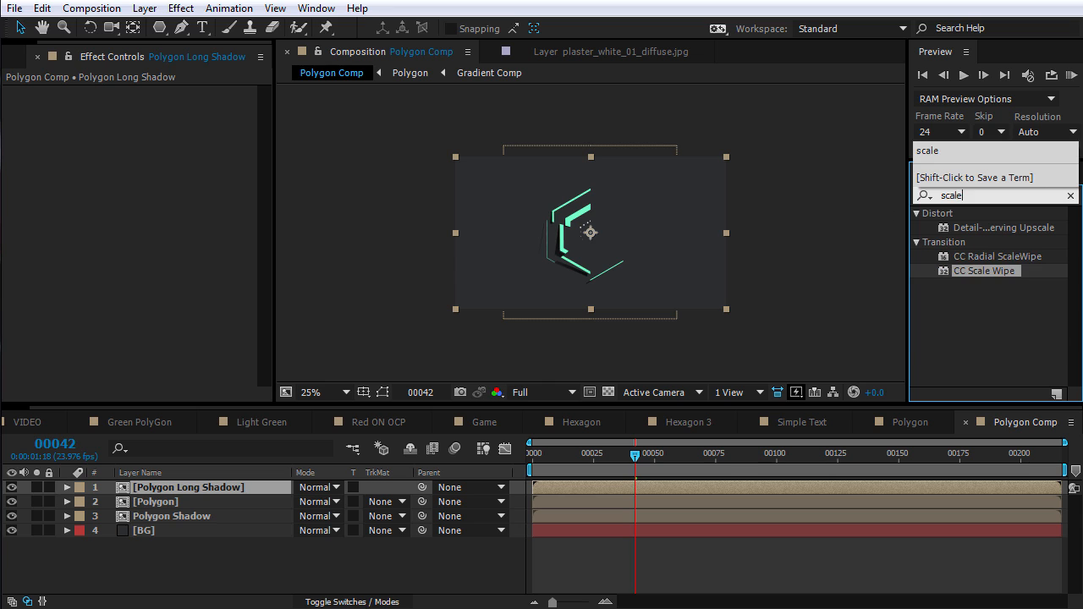
{"action": "left_click_drag", "start_coordinate": [970, 269], "coordinate": [197, 493]}
{"action": "left_click_drag", "start_coordinate": [619, 455], "coordinate": [599, 456]}
{"action": "scroll", "coordinate": [585, 269], "scroll_direction": "up", "scroll_amount": 1}
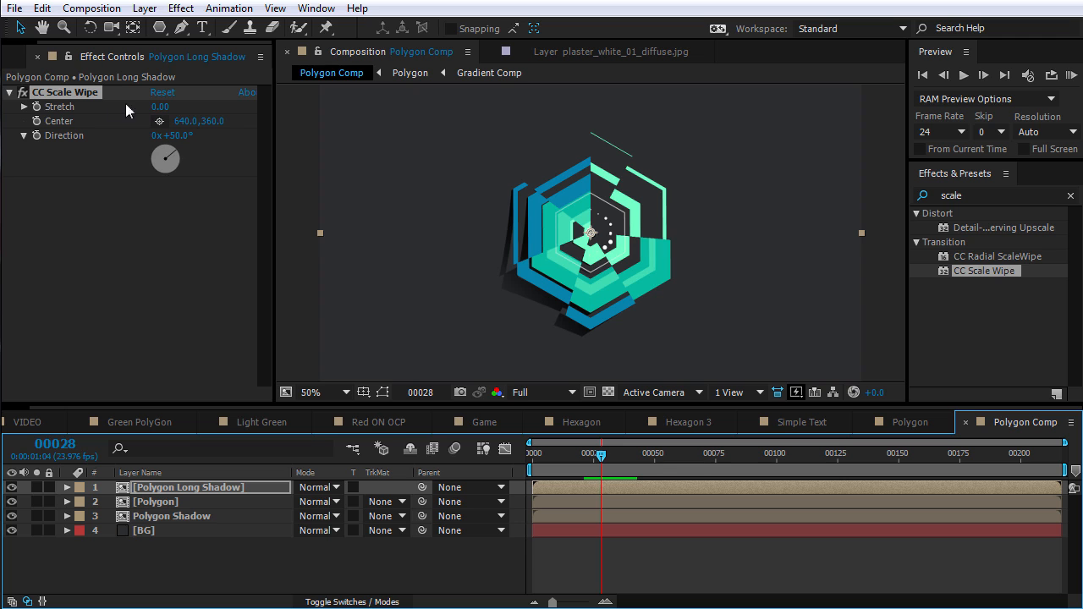
{"action": "mouse_move", "coordinate": [159, 108]}
{"action": "left_mouse_down"}
{"action": "mouse_move", "coordinate": [237, 99]}
{"action": "mouse_move", "coordinate": [176, 117]}
{"action": "mouse_move", "coordinate": [474, 68]}
{"action": "mouse_move", "coordinate": [540, 221]}
{"action": "left_mouse_up"}
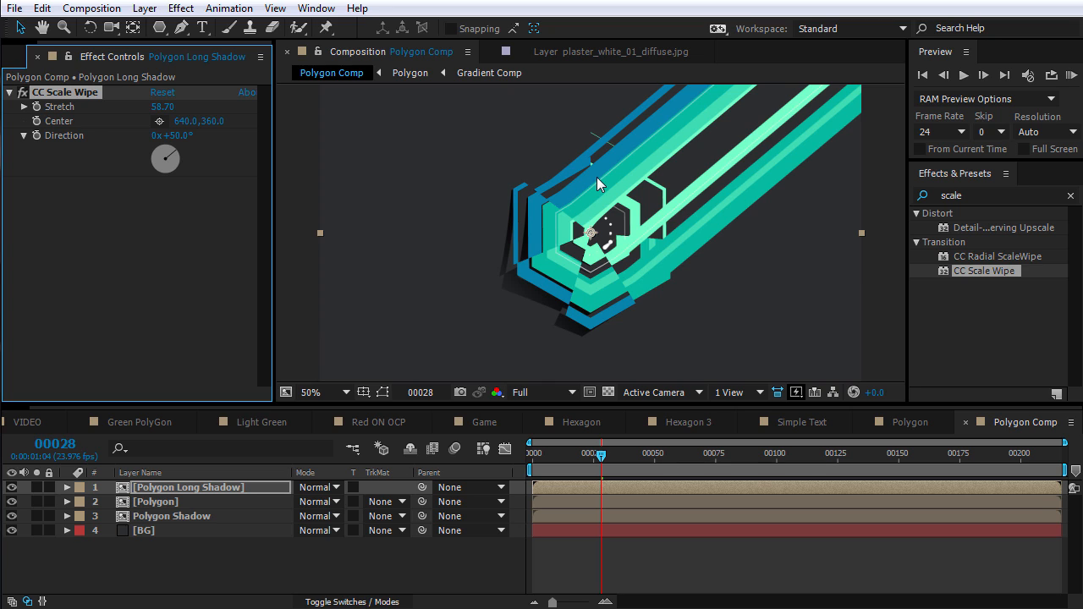
Place the Polygon Long Shadow layer beneath Polygon and apply the Tint effect to it
{"action": "left_click_drag", "start_coordinate": [169, 488], "coordinate": [151, 516]}
{"action": "left_click", "coordinate": [973, 195]}
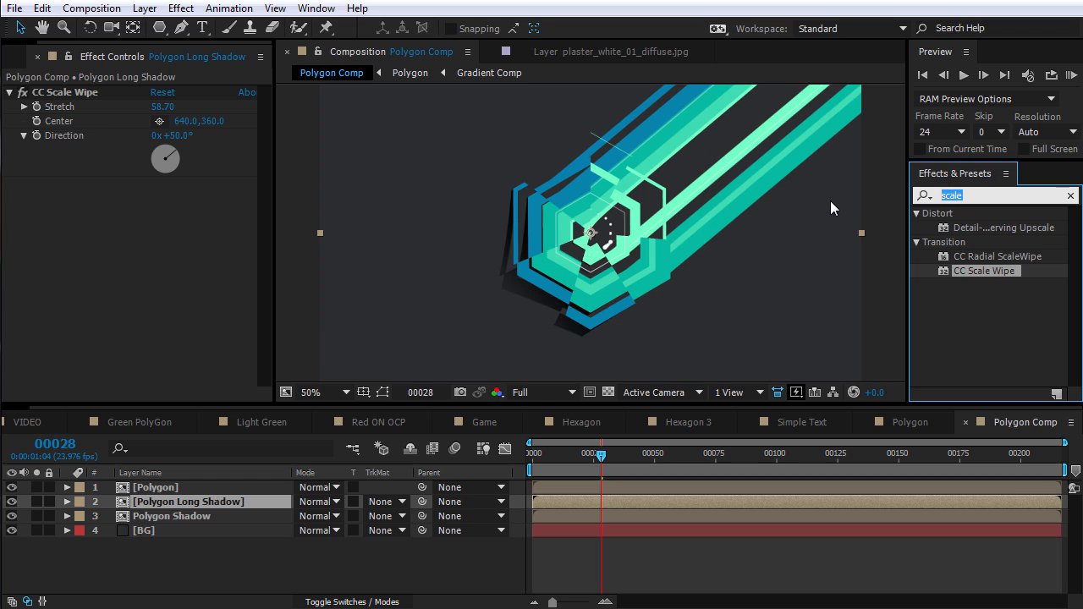
{"action": "type", "text": "tint"}
{"action": "left_click_drag", "start_coordinate": [958, 225], "coordinate": [138, 220]}
Set the long shadow Tint's Map White To color to dark blue, 003957
{"action": "left_click", "coordinate": [159, 212]}
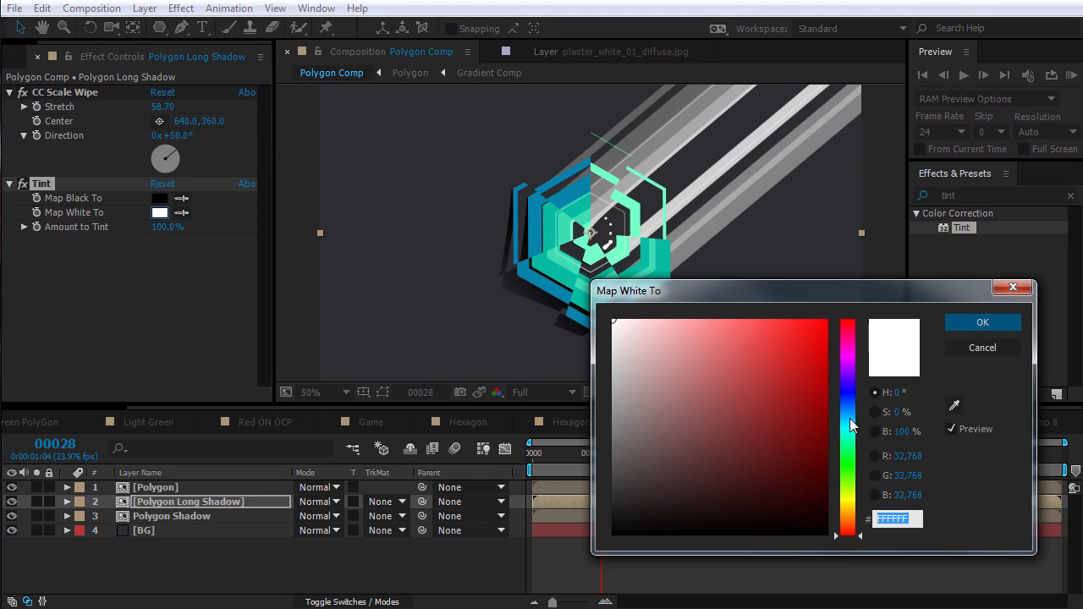
{"action": "left_click_drag", "start_coordinate": [852, 425], "coordinate": [835, 417]}
{"action": "left_click", "coordinate": [827, 461]}
{"action": "key", "text": "Return"}
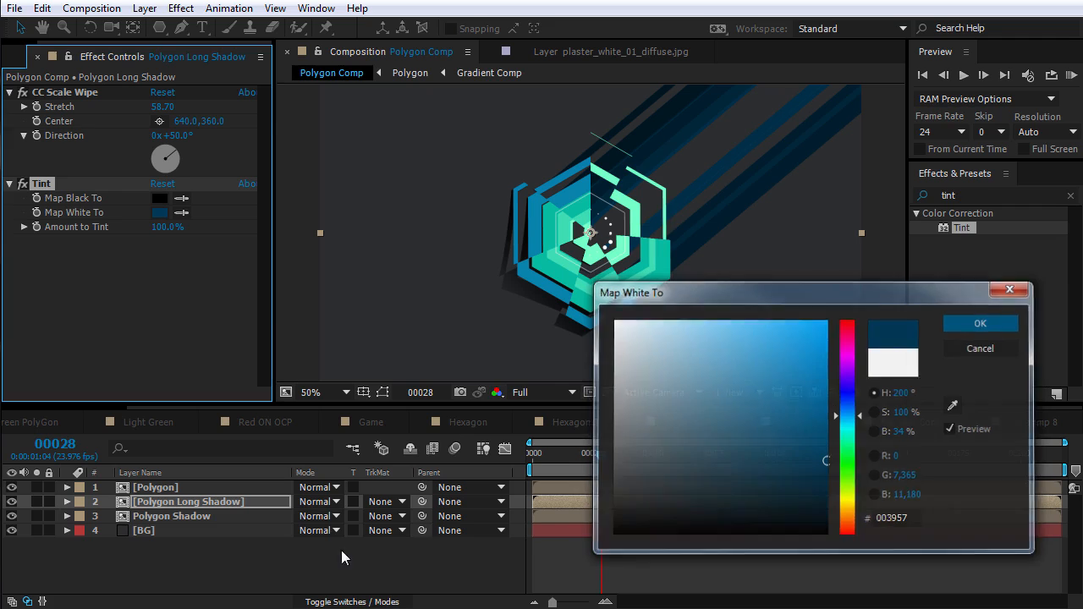
Set the Polygon Long Shadow layer's blending mode to Multiply and its opacity to 36%
{"action": "left_click", "coordinate": [317, 502]}
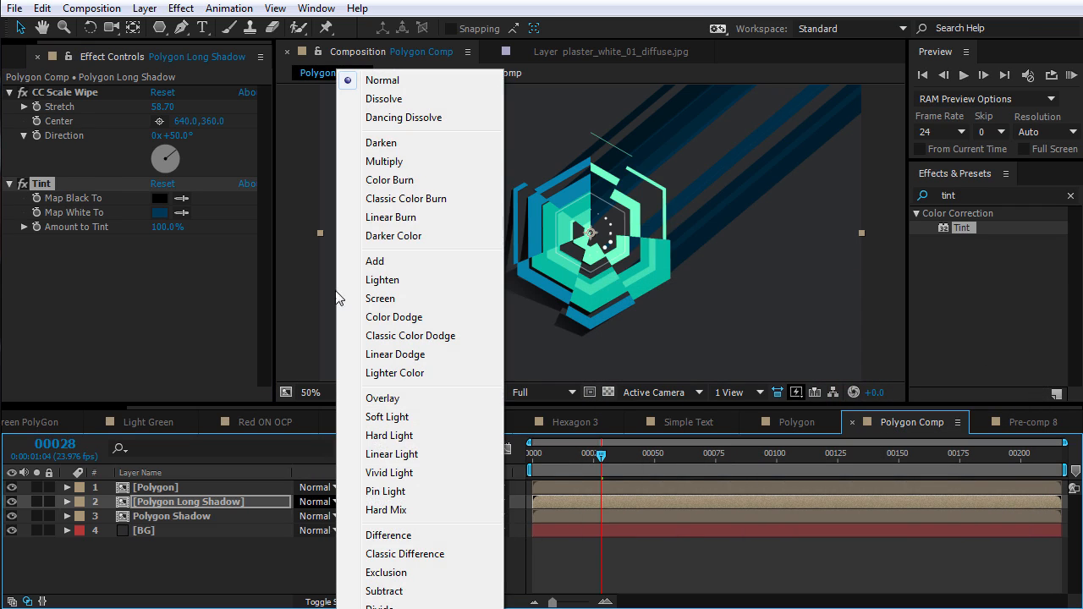
{"action": "left_click", "coordinate": [387, 161]}
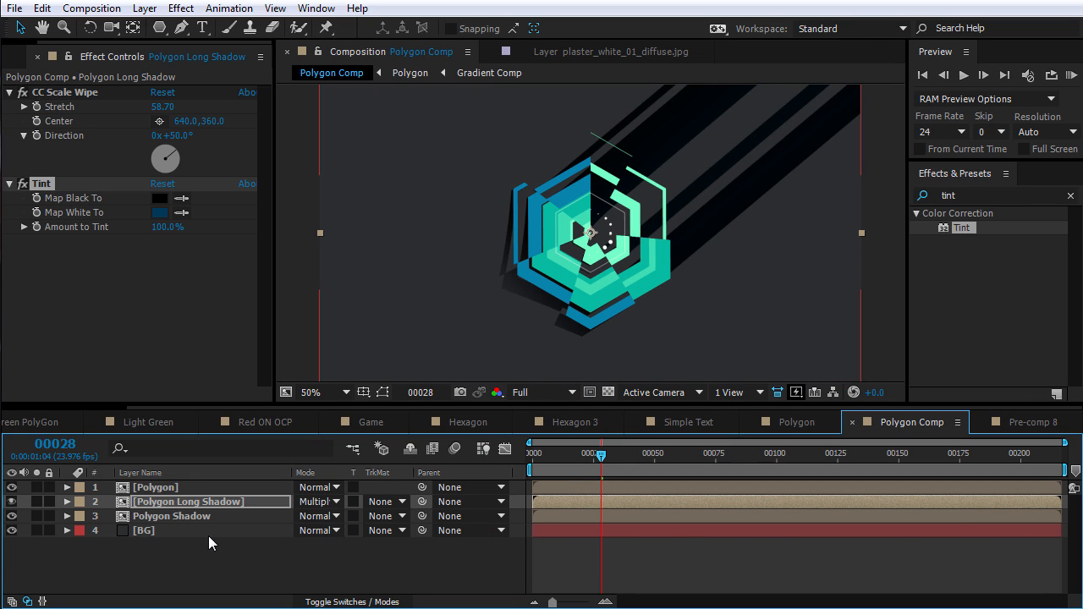
{"action": "key", "text": "t"}
{"action": "left_click_drag", "start_coordinate": [302, 516], "coordinate": [245, 519]}
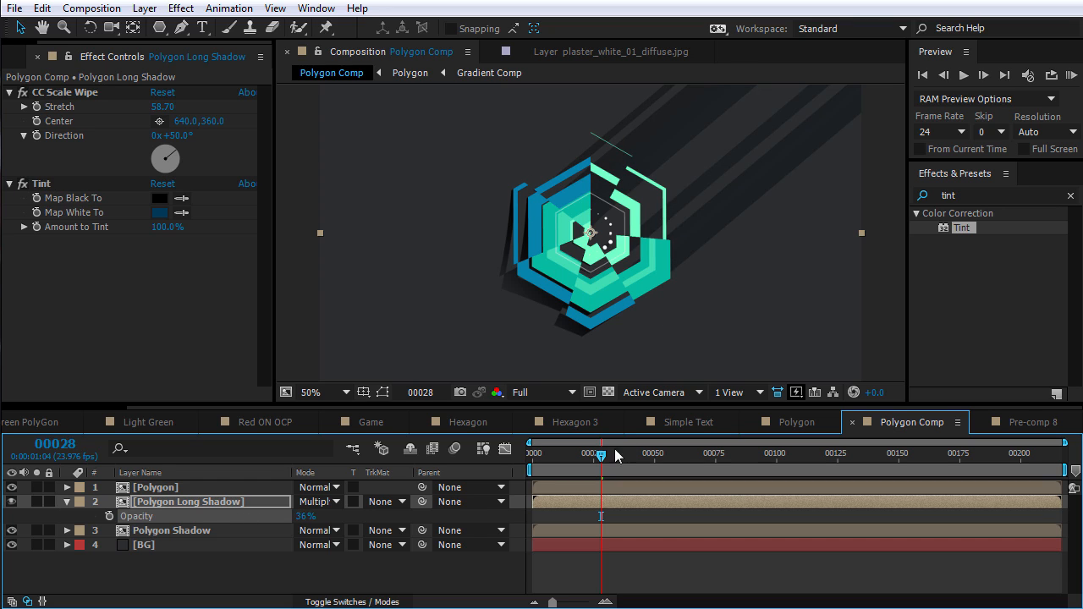
Set the long shadow's CC Scale Wipe Direction to 60° and check the animation at different frames
{"action": "left_click", "coordinate": [582, 454]}
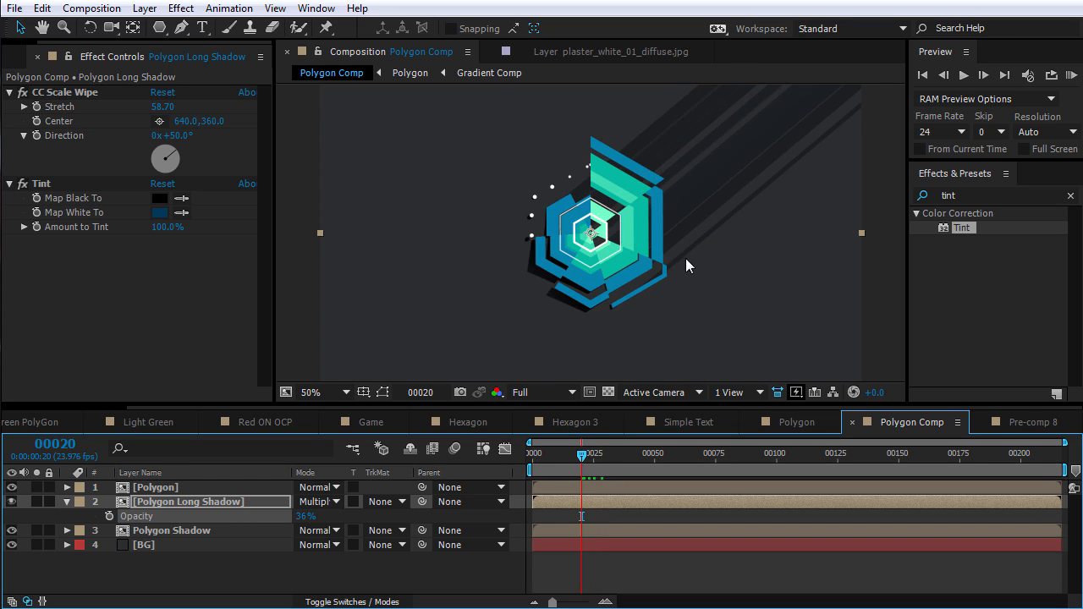
{"action": "left_click", "coordinate": [188, 135]}
{"action": "type", "text": "60"}
{"action": "key", "text": "Return"}
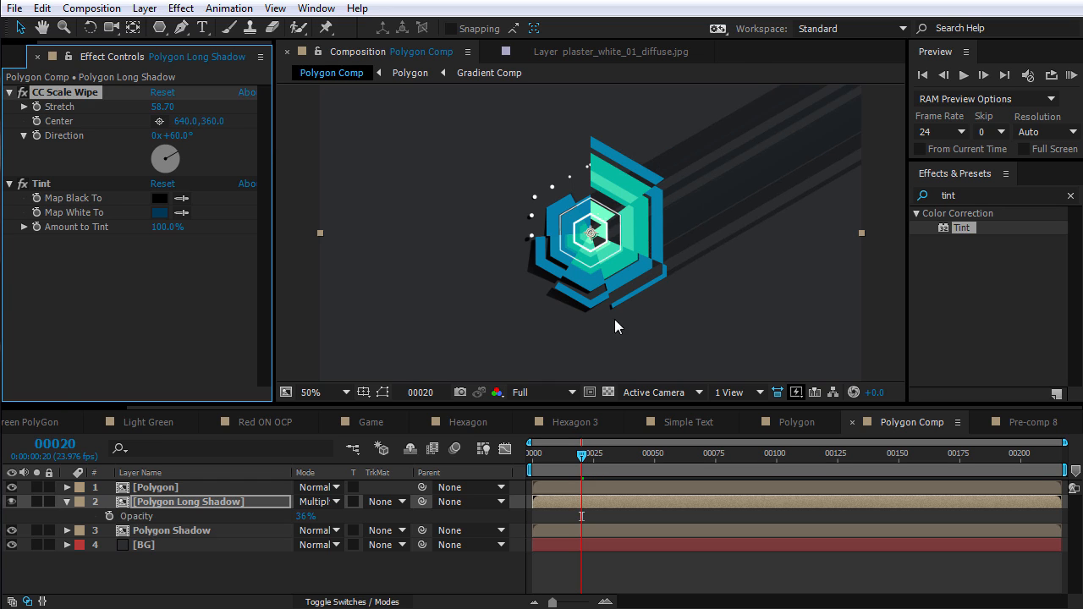
{"action": "left_click_drag", "start_coordinate": [566, 456], "coordinate": [623, 456]}
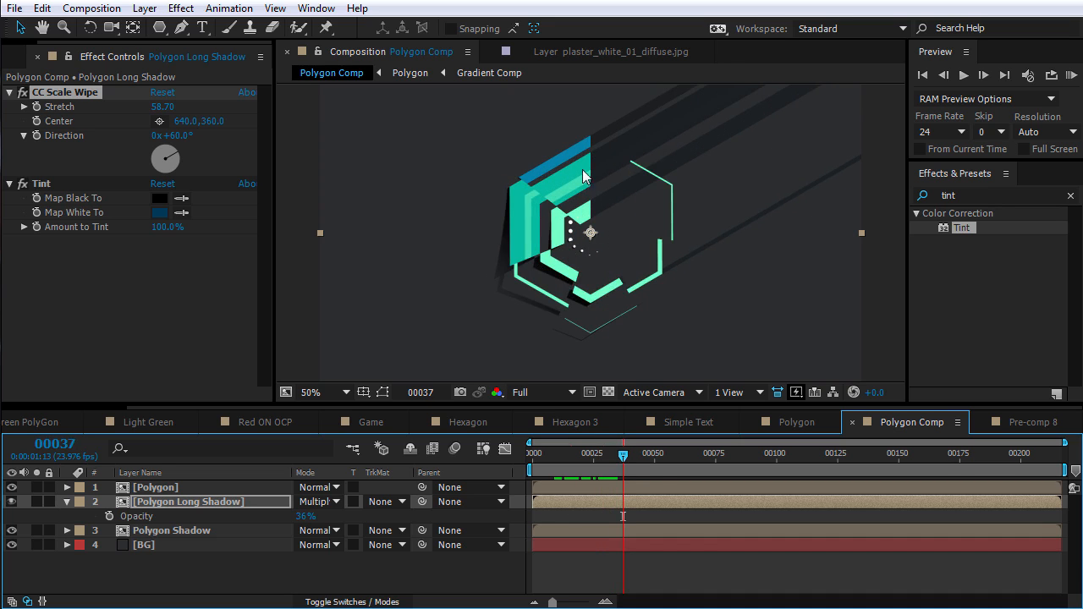
Try Direction values of 90° and 180° on the long shadow's CC Scale Wipe and return it to 60°
{"action": "left_click", "coordinate": [179, 137]}
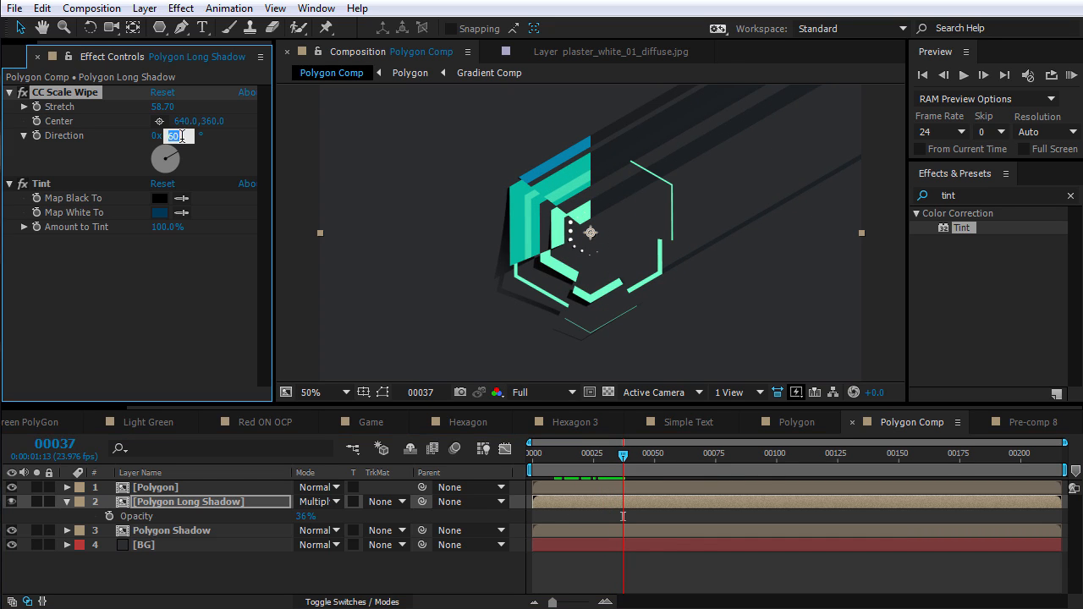
{"action": "type", "text": "90"}
{"action": "key", "text": "Return"}
{"action": "left_click_drag", "start_coordinate": [615, 456], "coordinate": [575, 458]}
{"action": "key", "text": "ctrl+z"}
{"action": "left_click_drag", "start_coordinate": [188, 146], "coordinate": [187, 142]}
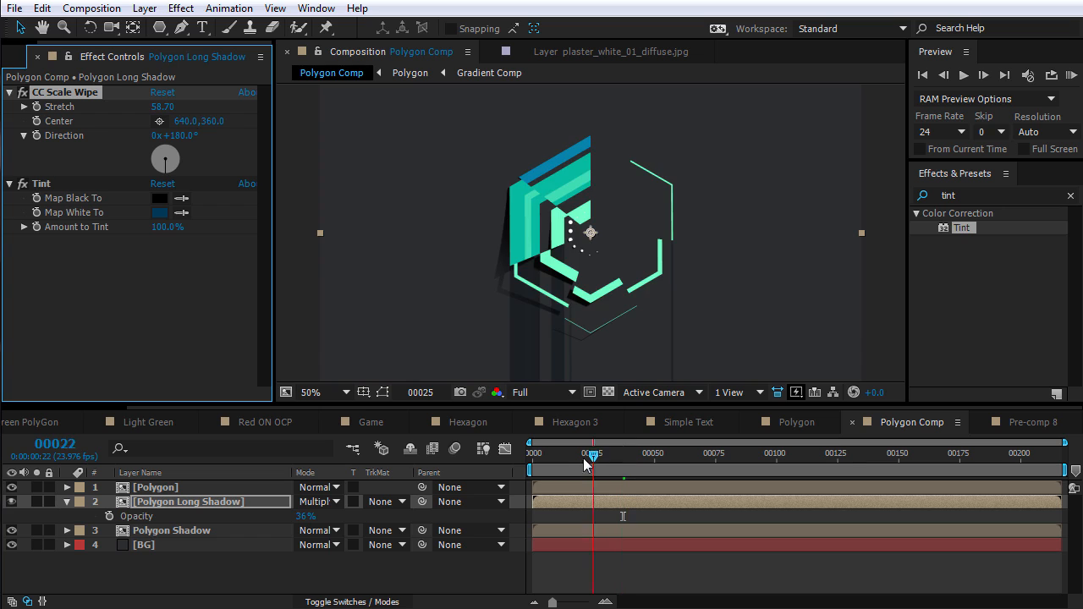
{"action": "left_click_drag", "start_coordinate": [586, 462], "coordinate": [569, 457]}
{"action": "left_click", "coordinate": [179, 135]}
{"action": "type", "text": "60"}
{"action": "key", "text": "Return"}
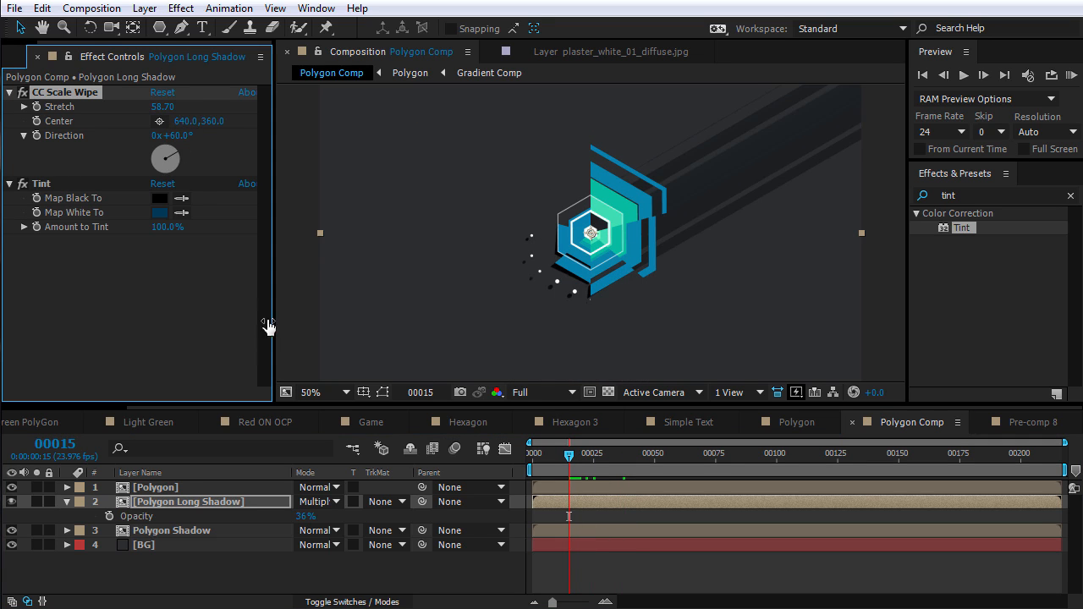
Shift the Polygon and Polygon Shadow layers in time so they start a few frames after Polygon Long Shadow
{"action": "left_click_drag", "start_coordinate": [567, 457], "coordinate": [588, 464]}
{"action": "key", "text": "s"}
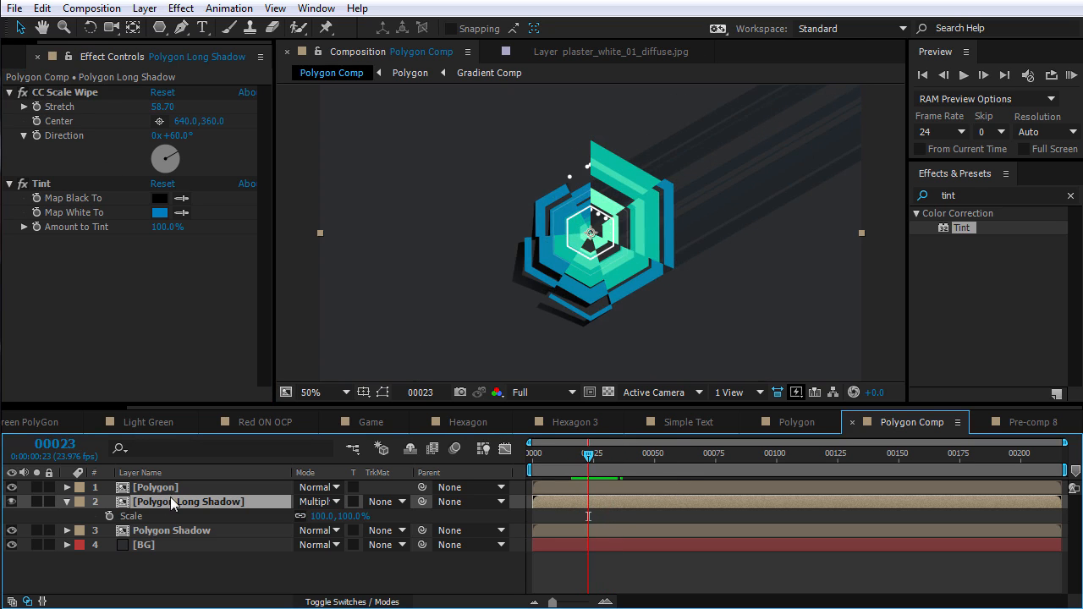
{"action": "left_click", "coordinate": [168, 493]}
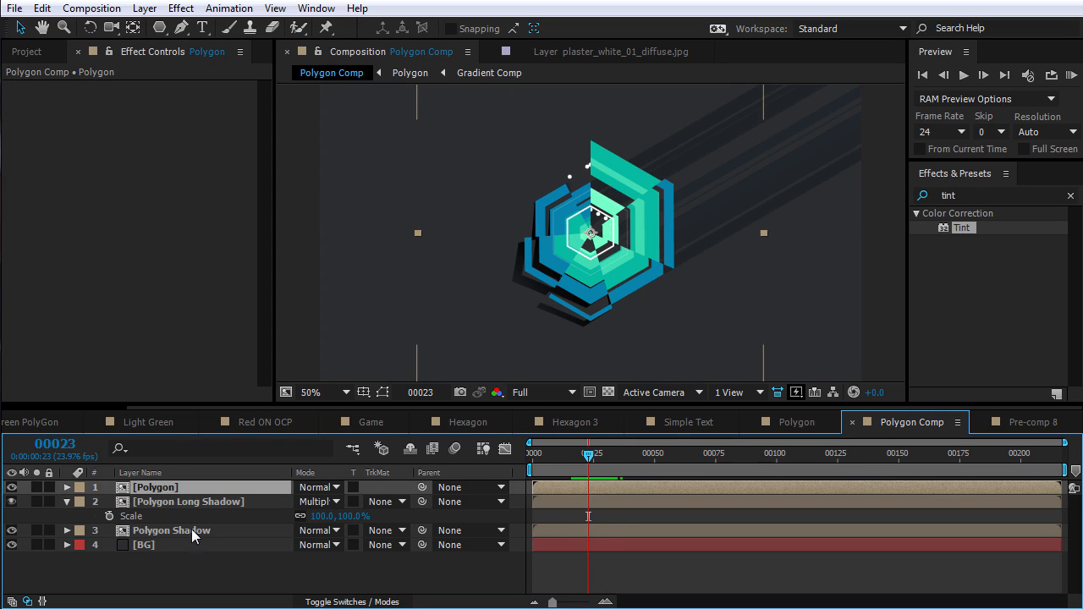
{"action": "left_click", "coordinate": [193, 535], "text": "ctrl"}
{"action": "left_click_drag", "start_coordinate": [557, 486], "coordinate": [572, 488]}
{"action": "left_click", "coordinate": [556, 511]}
{"action": "left_click_drag", "start_coordinate": [539, 453], "coordinate": [544, 457]}
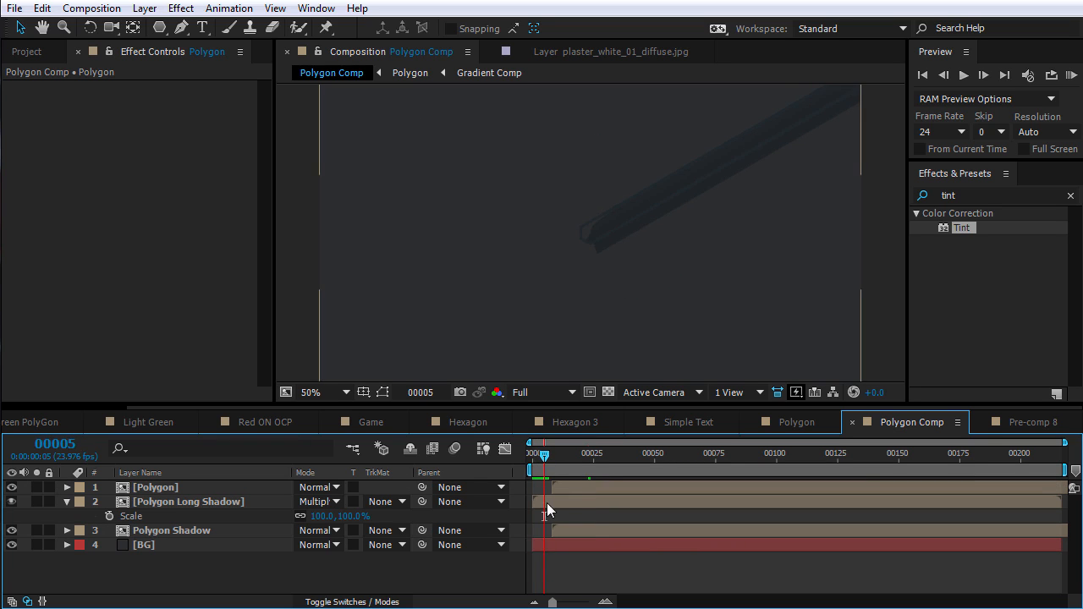
Scale the Polygon Long Shadow layer to 111.4%, set its CC Scale Wipe Stretch to 100 and preview the animation
{"action": "left_click", "coordinate": [546, 501]}
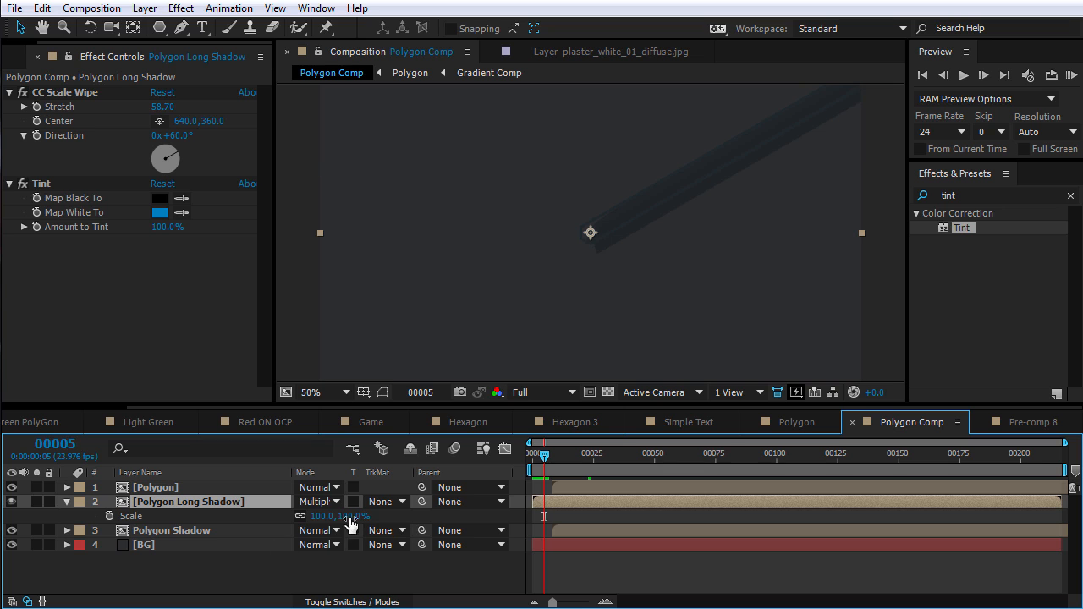
{"action": "left_click_drag", "start_coordinate": [569, 449], "coordinate": [629, 457]}
{"action": "left_click_drag", "start_coordinate": [359, 523], "coordinate": [379, 521]}
{"action": "mouse_move", "coordinate": [601, 455]}
{"action": "left_mouse_down"}
{"action": "mouse_move", "coordinate": [573, 455]}
{"action": "mouse_move", "coordinate": [657, 455]}
{"action": "mouse_move", "coordinate": [573, 455]}
{"action": "mouse_move", "coordinate": [617, 456]}
{"action": "left_mouse_up"}
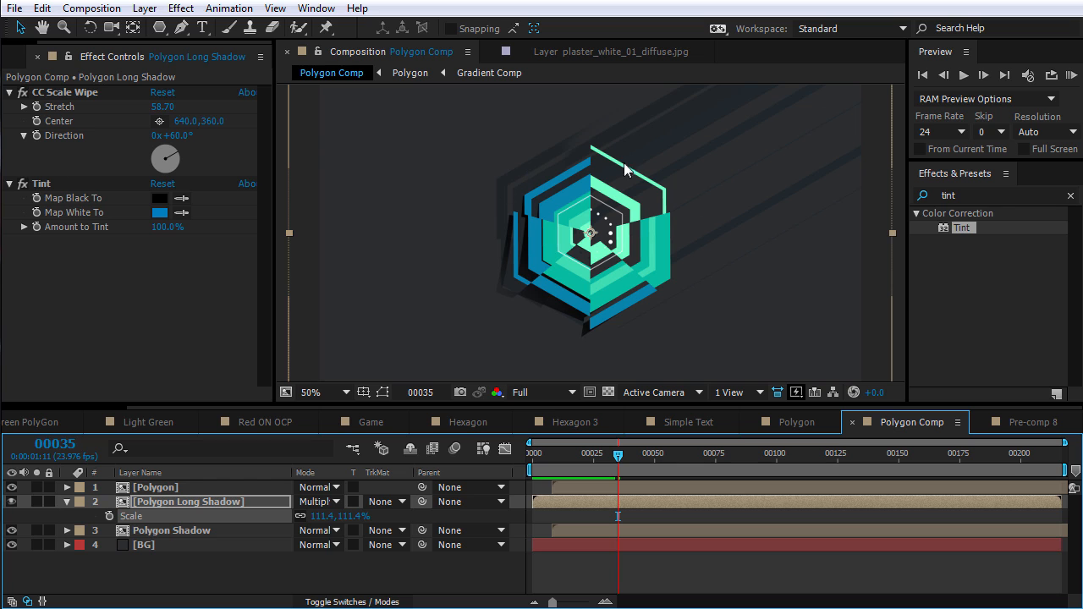
{"action": "left_click_drag", "start_coordinate": [163, 106], "coordinate": [600, 319]}
{"action": "key", "text": "KP_0"}
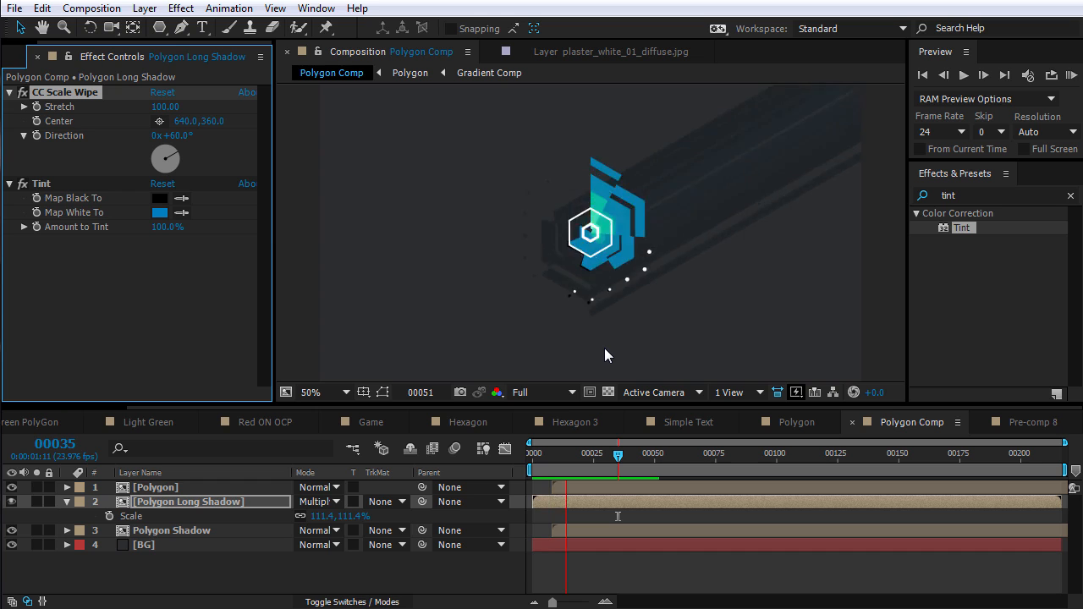
Copy the uppermost Rings layer from the Polygon composition and paste it above the other layers in Polygon Comp
{"action": "double_click", "coordinate": [173, 488]}
{"action": "left_click", "coordinate": [150, 488]}
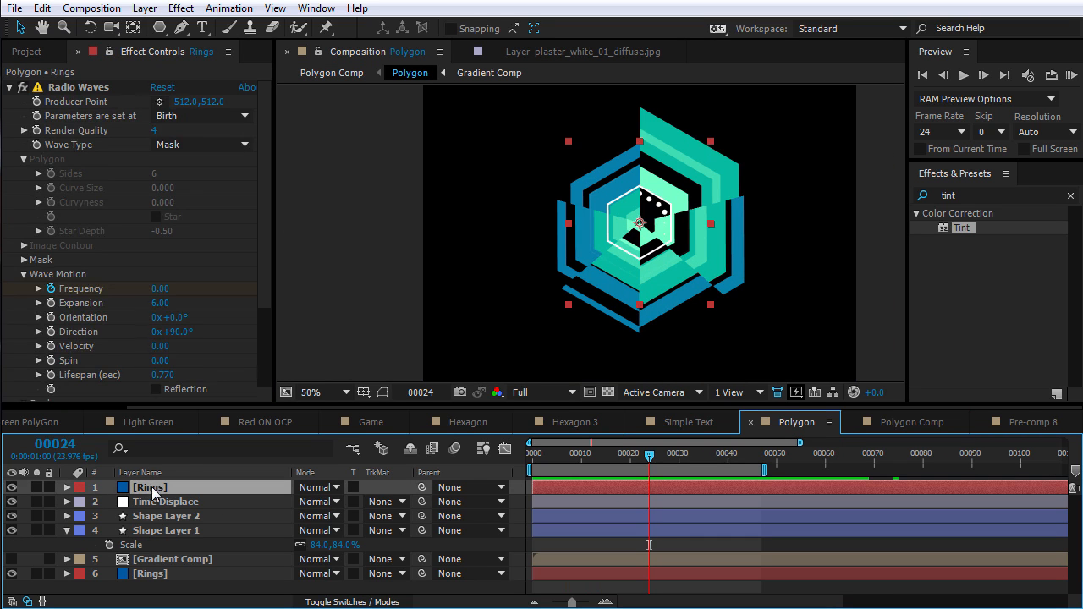
{"action": "left_click", "coordinate": [42, 8]}
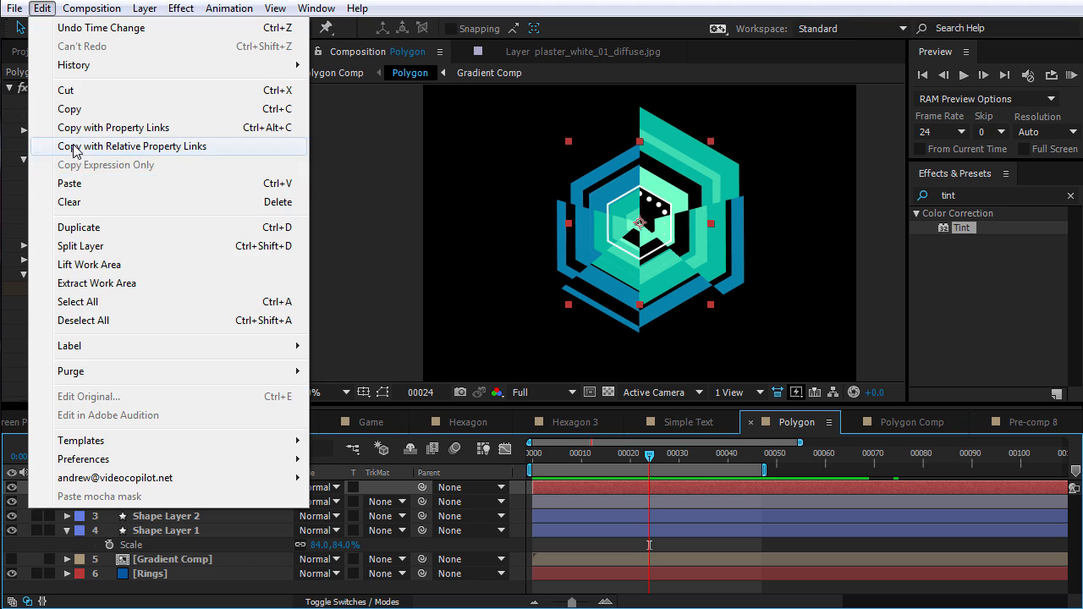
{"action": "left_click", "coordinate": [66, 113]}
{"action": "left_click", "coordinate": [912, 422]}
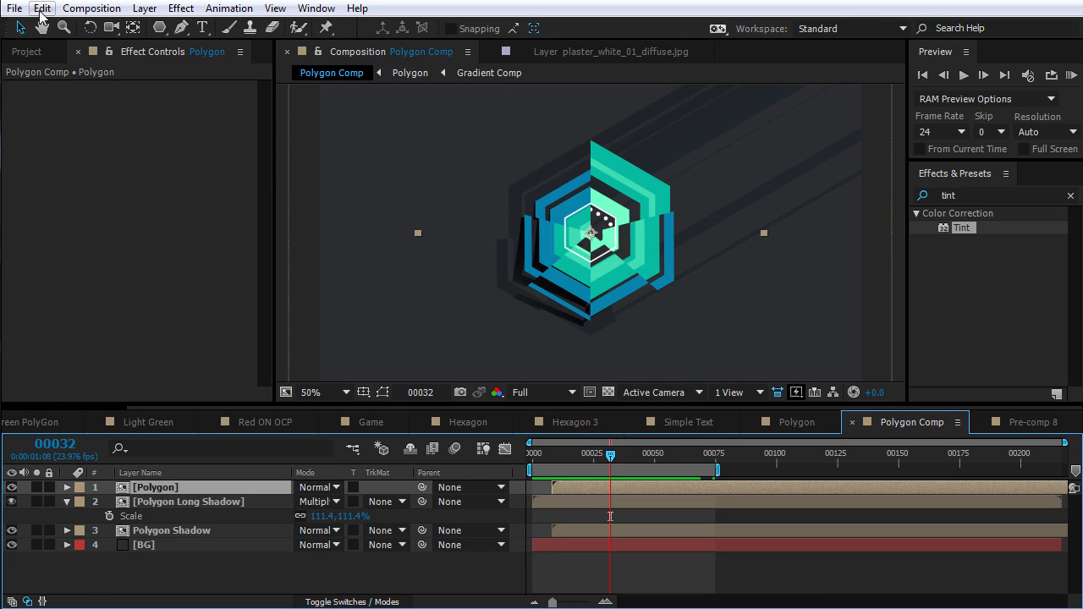
{"action": "key", "text": "ctrl+v"}
{"action": "key", "text": "space"}
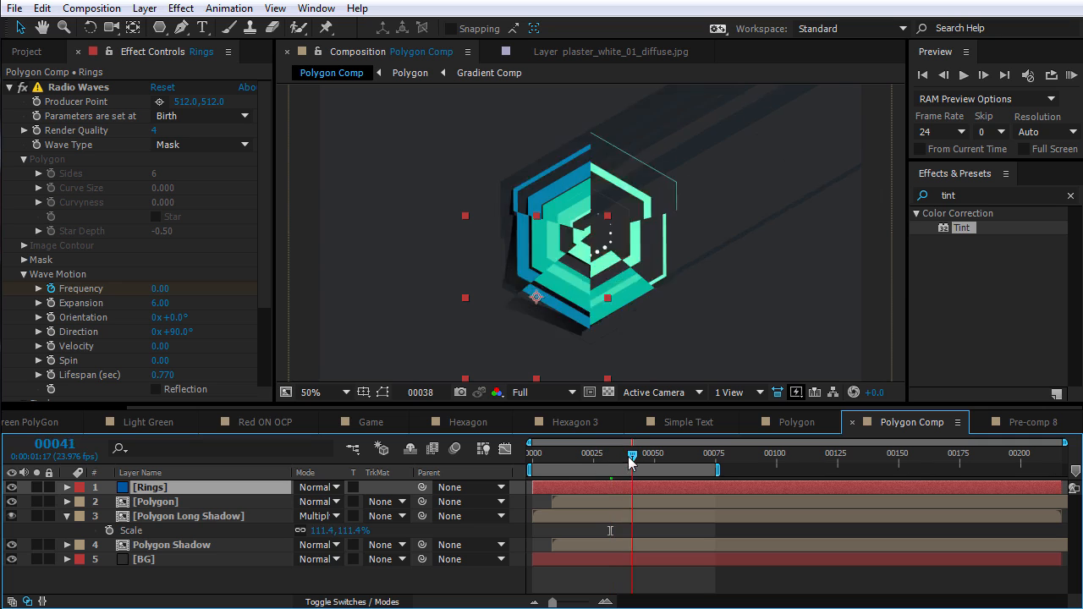
Shift the pasted Rings layer in time to start at about frame 29 and center it in the view
{"action": "left_click_drag", "start_coordinate": [597, 489], "coordinate": [646, 489]}
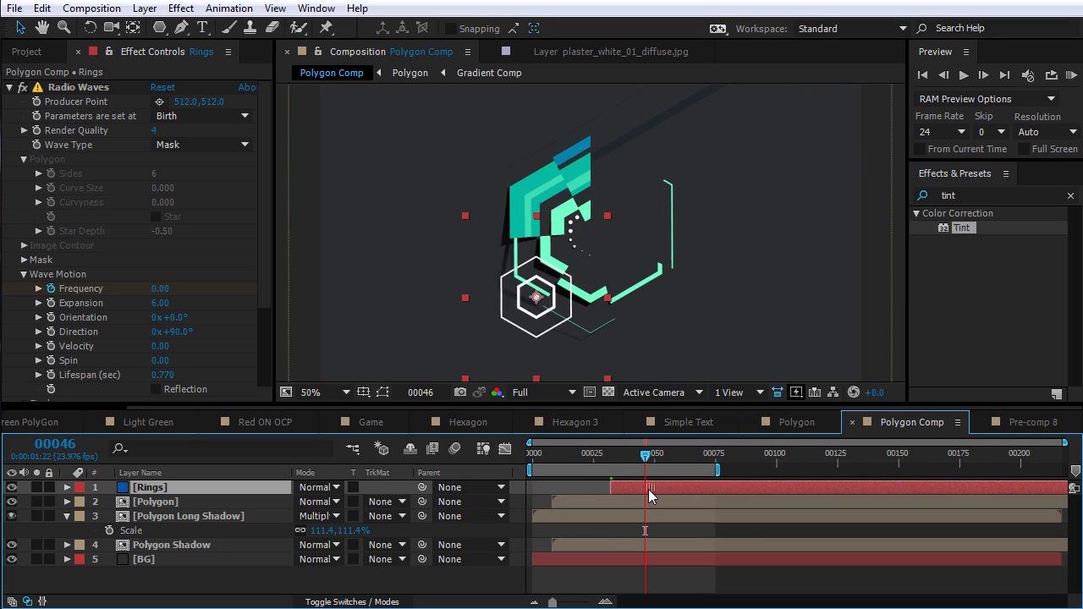
{"action": "key", "text": "apostrophe"}
{"action": "left_click_drag", "start_coordinate": [535, 328], "coordinate": [589, 267]}
{"action": "scroll", "coordinate": [598, 253], "scroll_direction": "up", "scroll_amount": 2}
{"action": "right_click", "coordinate": [597, 259]}
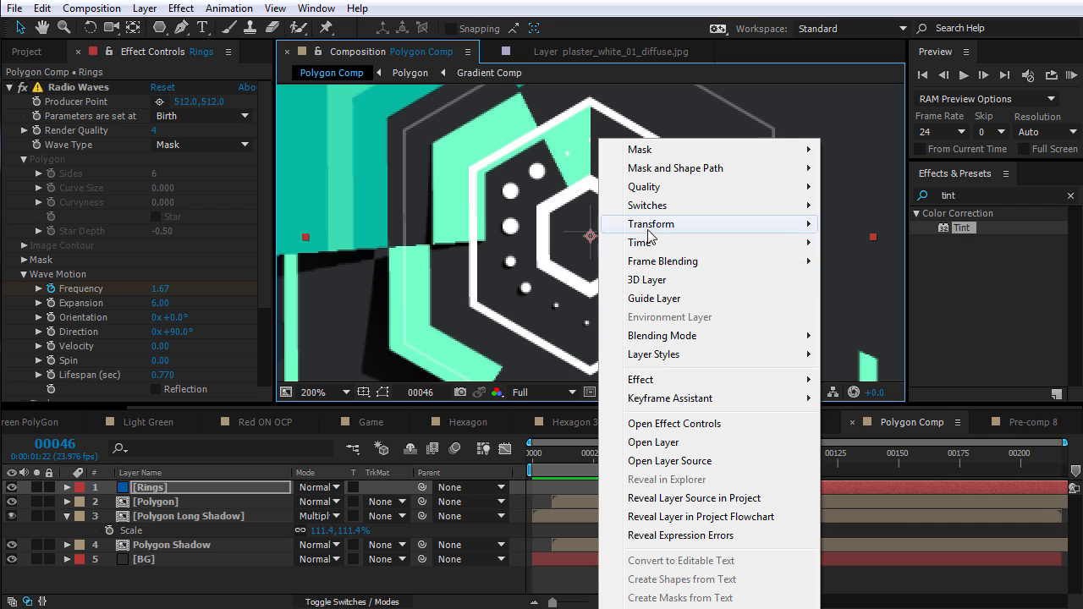
{"action": "left_click", "coordinate": [868, 225]}
Scale the Rings layer to 50% and check the animation
{"action": "scroll", "coordinate": [640, 251], "scroll_direction": "down", "scroll_amount": 2}
{"action": "key", "text": "s"}
{"action": "left_click", "coordinate": [346, 503]}
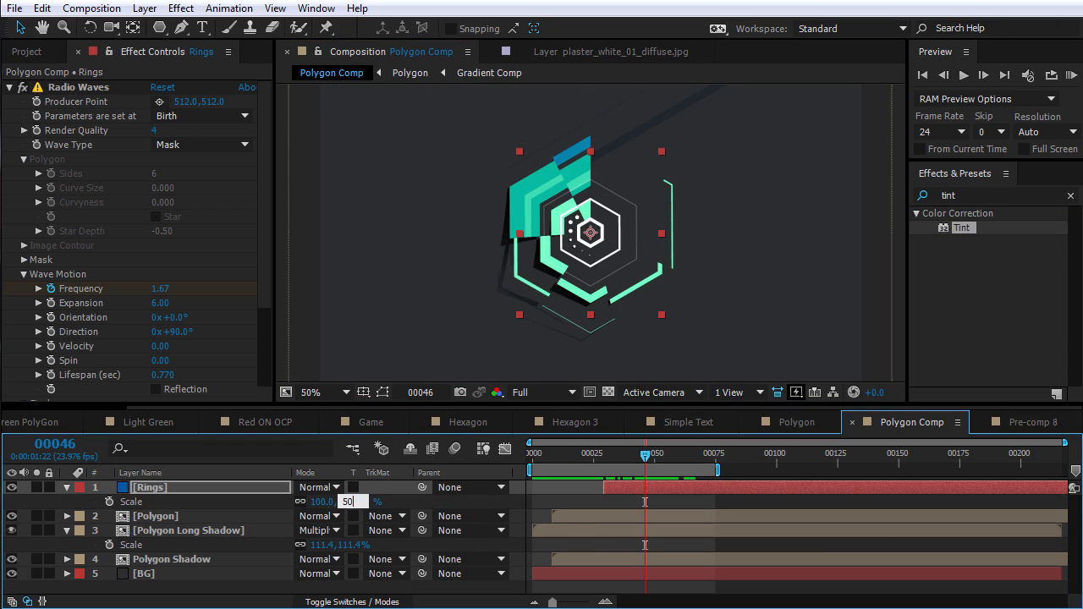
{"action": "key", "text": "Return"}
{"action": "key", "text": "space"}
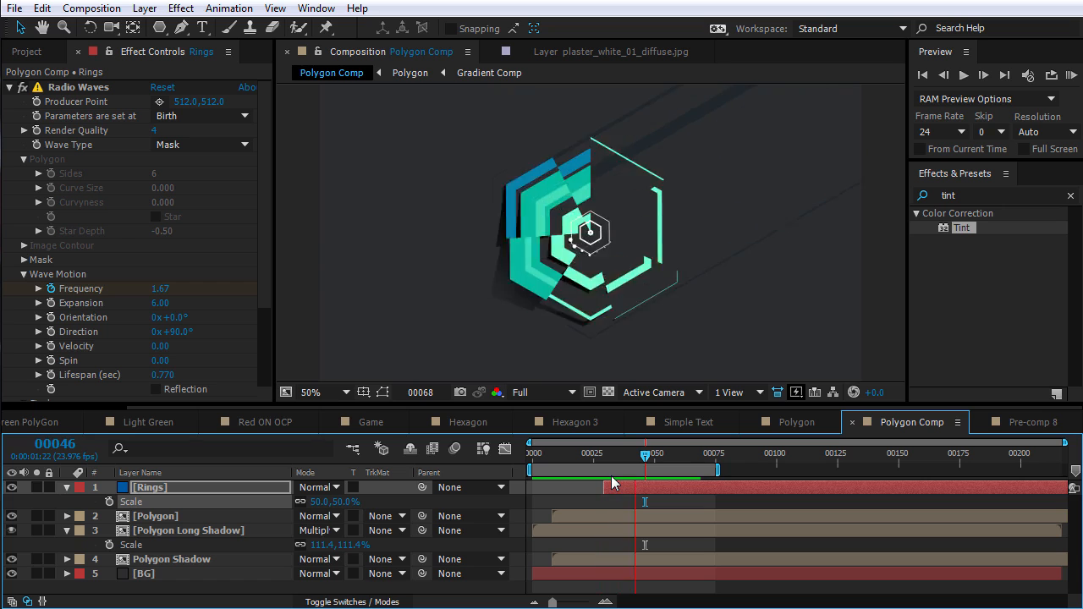
{"action": "mouse_move", "coordinate": [634, 457]}
{"action": "left_mouse_down"}
{"action": "mouse_move", "coordinate": [662, 455]}
{"action": "mouse_move", "coordinate": [625, 454]}
{"action": "left_mouse_up"}
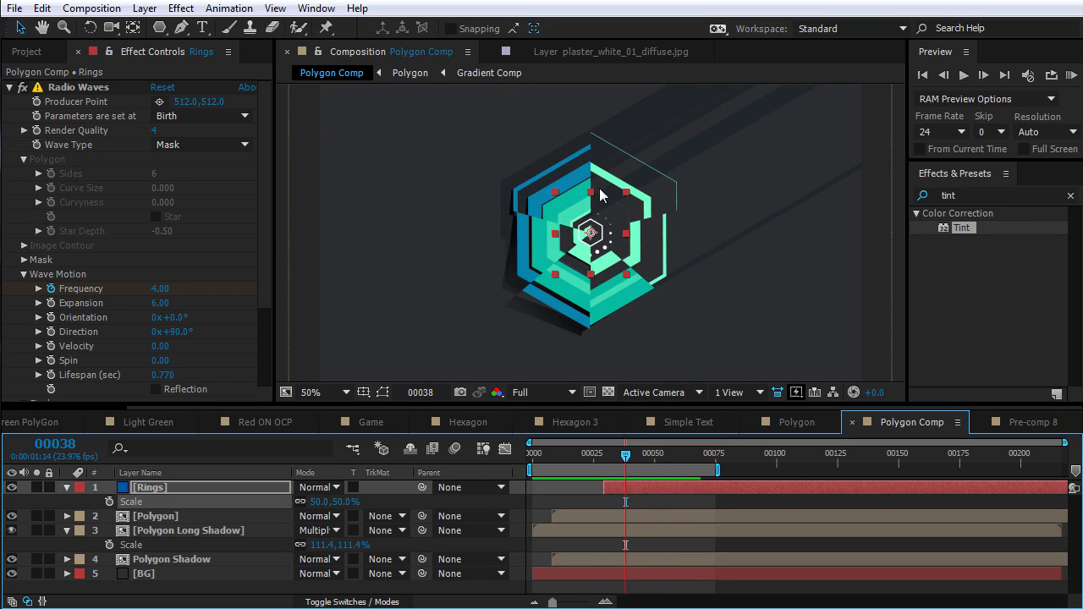
Add plaster_white_01_diffuse.jpg from the Textures folder to Polygon Comp, directly above the BG layer
{"action": "left_click", "coordinate": [26, 50]}
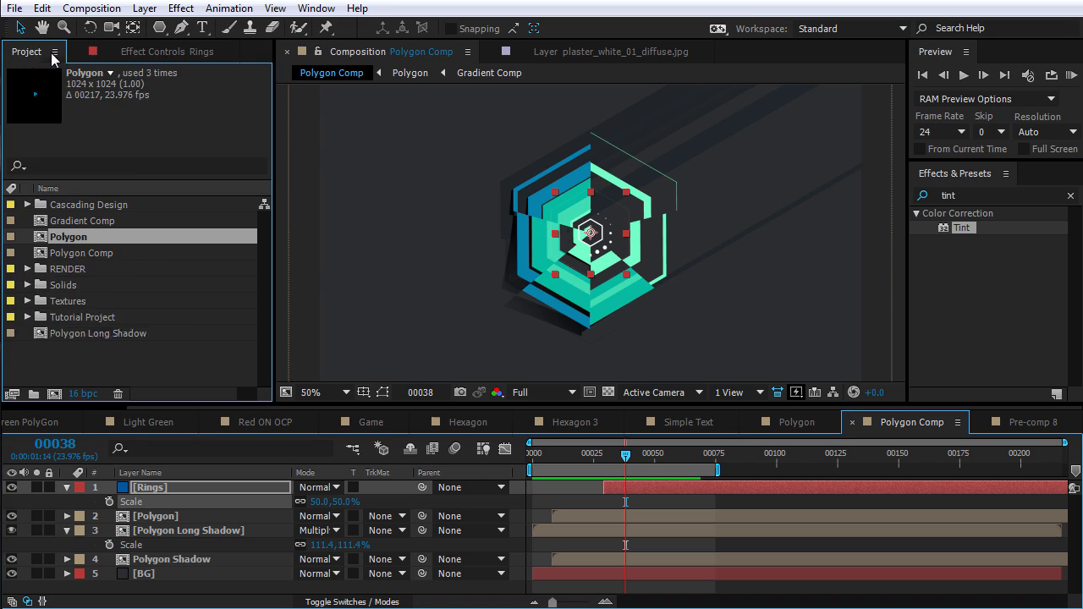
{"action": "left_click", "coordinate": [37, 322]}
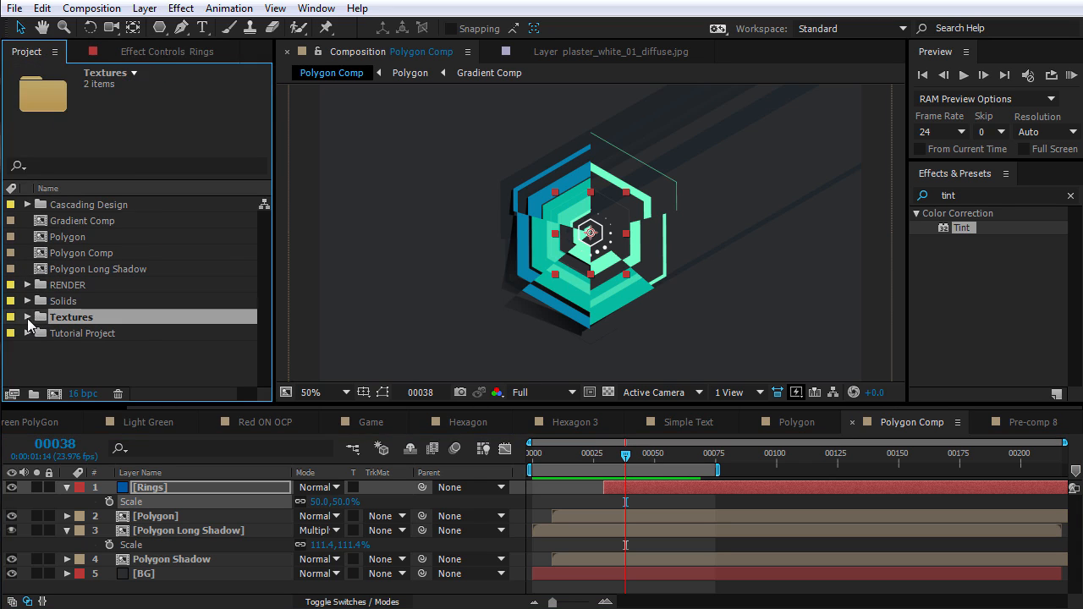
{"action": "left_click", "coordinate": [28, 317]}
{"action": "left_click", "coordinate": [100, 333]}
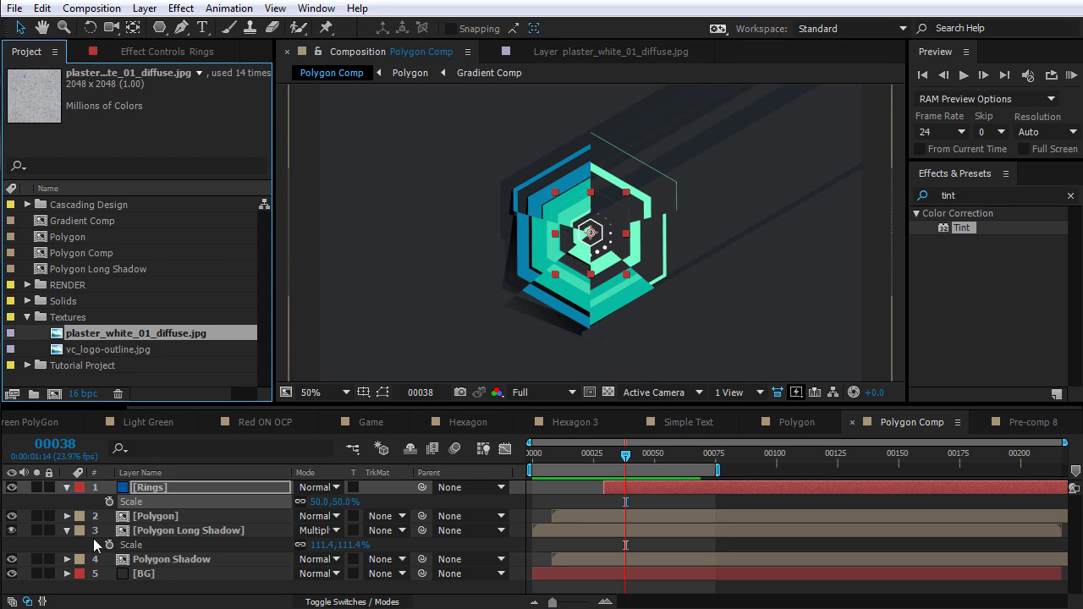
{"action": "left_click", "coordinate": [67, 530]}
{"action": "left_click", "coordinate": [67, 487]}
{"action": "left_click_drag", "start_coordinate": [118, 331], "coordinate": [152, 538]}
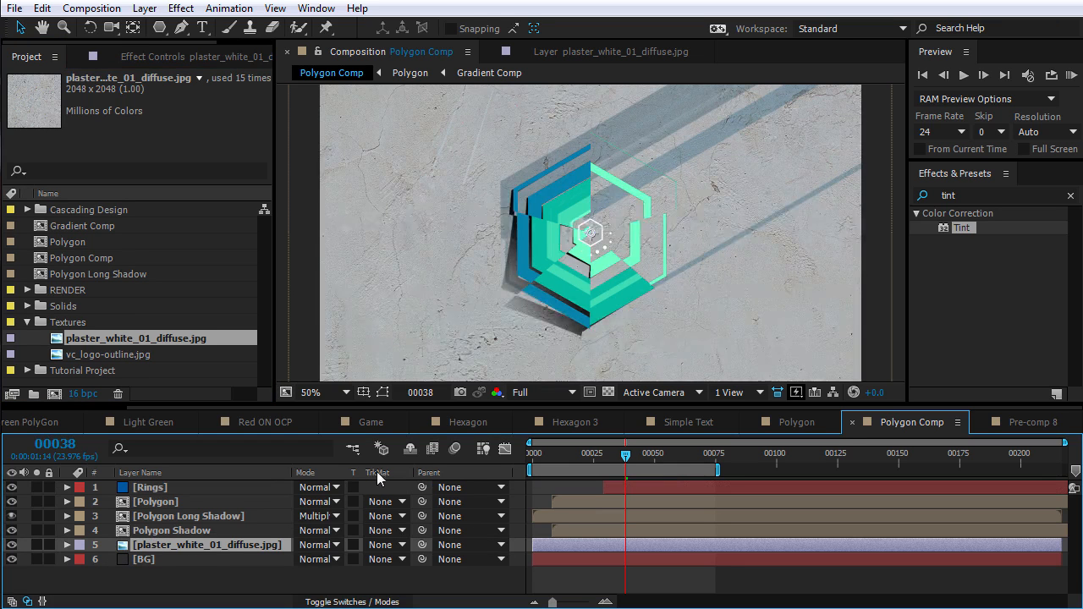
Try the Multiply blending mode on the plaster texture layer and check it at another frame
{"action": "left_click", "coordinate": [317, 545]}
{"action": "left_click", "coordinate": [376, 162]}
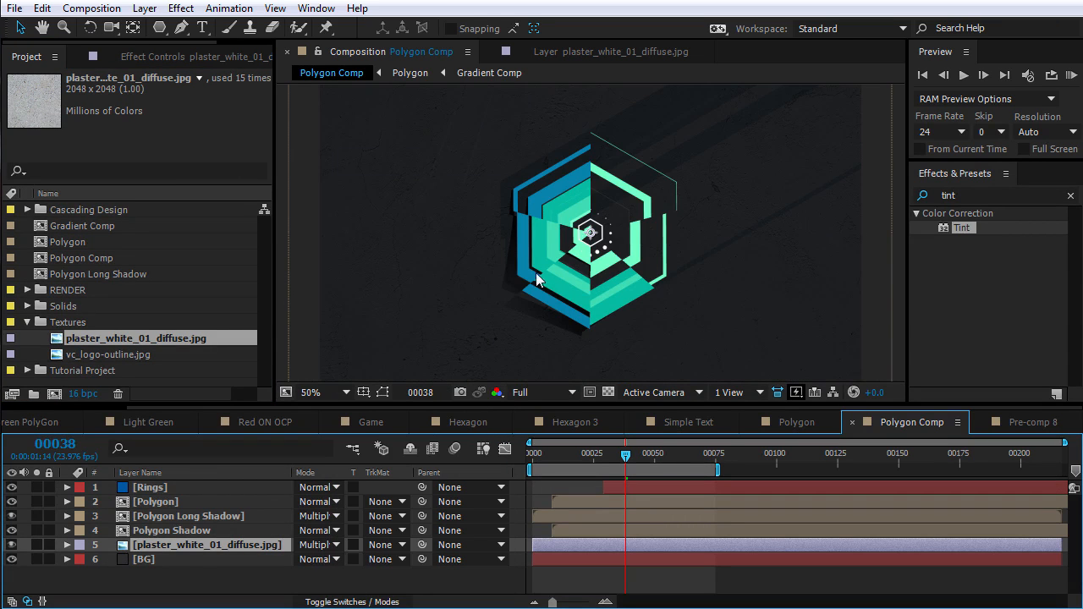
{"action": "left_click_drag", "start_coordinate": [603, 451], "coordinate": [632, 451]}
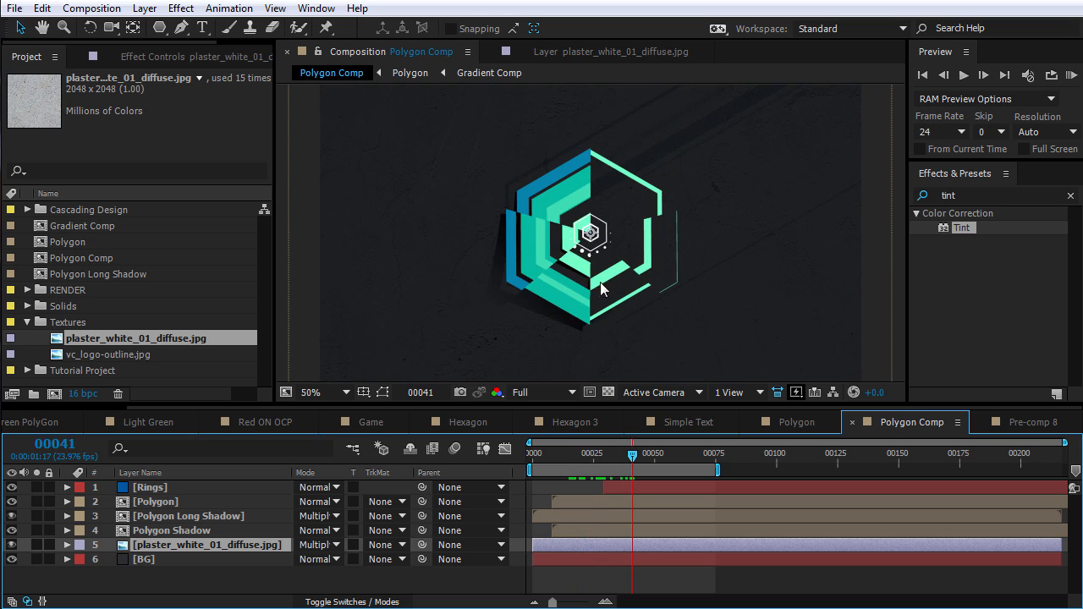
Set the plaster texture layer's blending mode to Screen and apply the Invert effect to it
{"action": "left_click", "coordinate": [332, 546]}
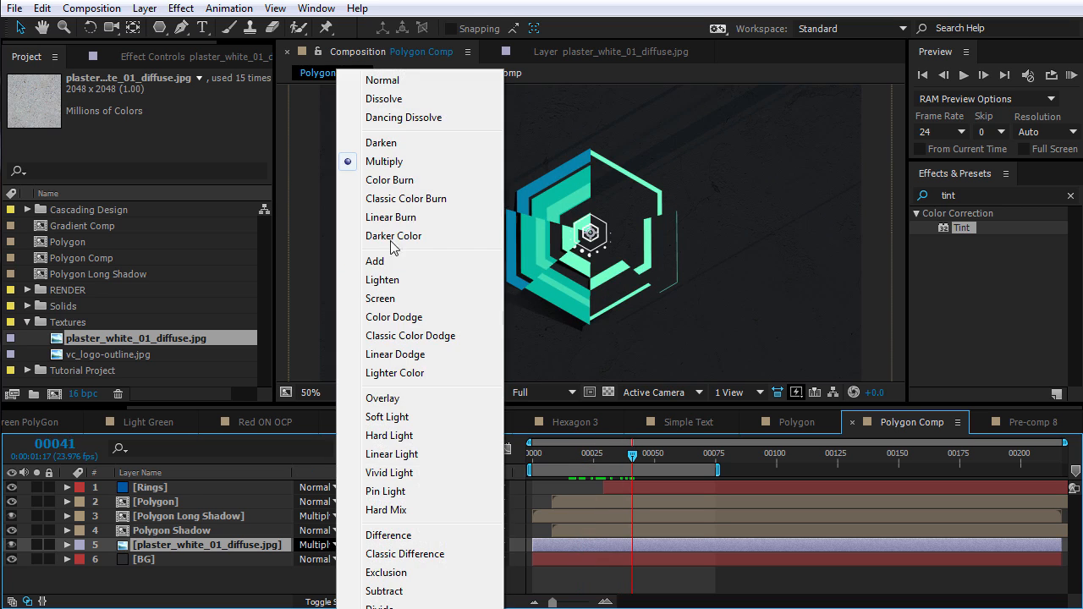
{"action": "left_click", "coordinate": [380, 298]}
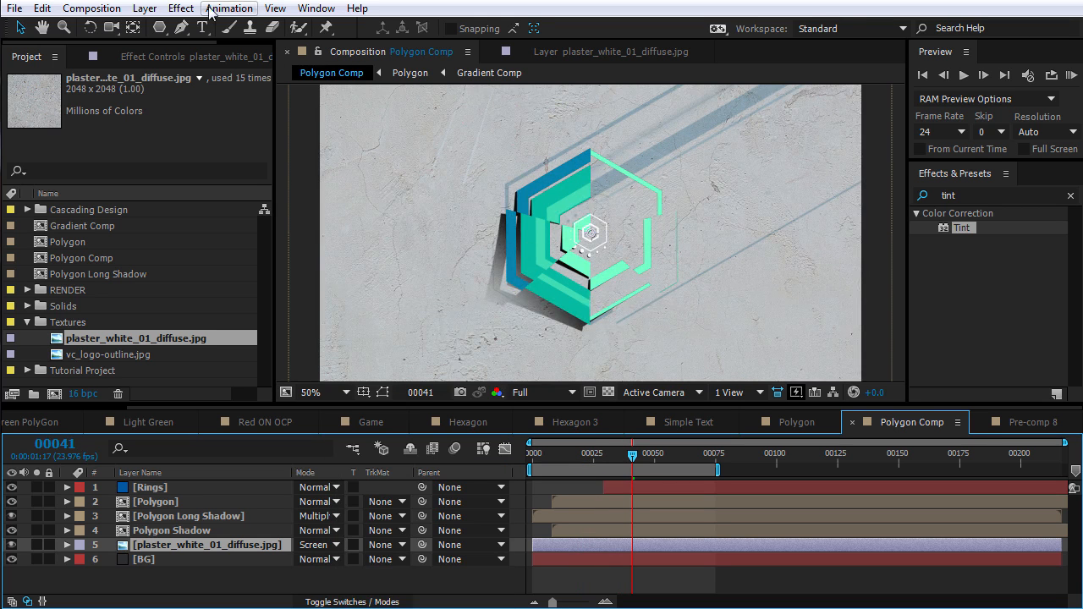
{"action": "left_click", "coordinate": [181, 8]}
{"action": "mouse_move", "coordinate": [235, 149]}
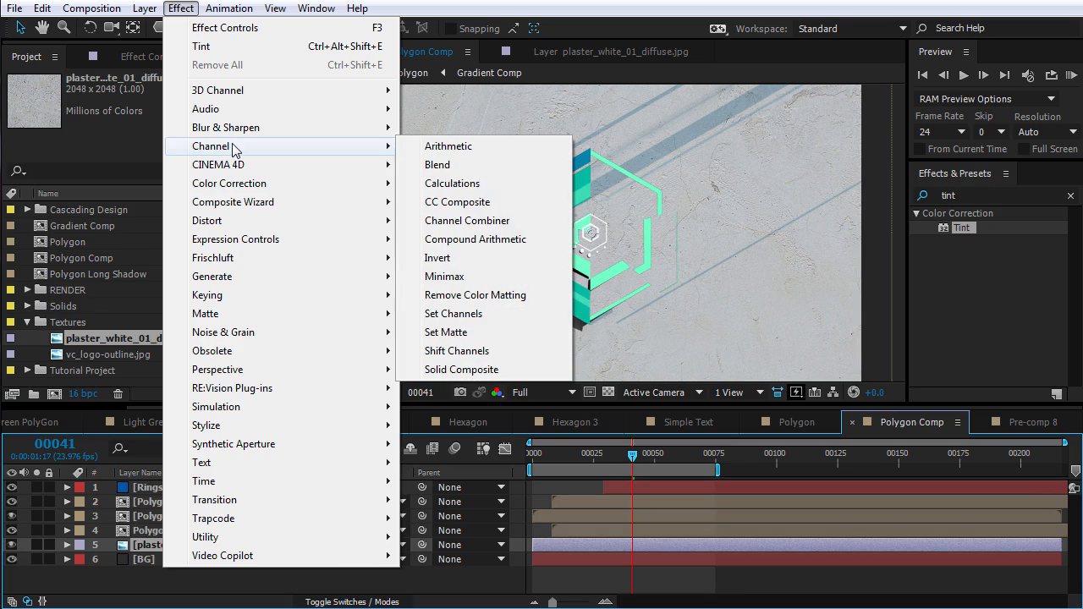
{"action": "left_click", "coordinate": [447, 259]}
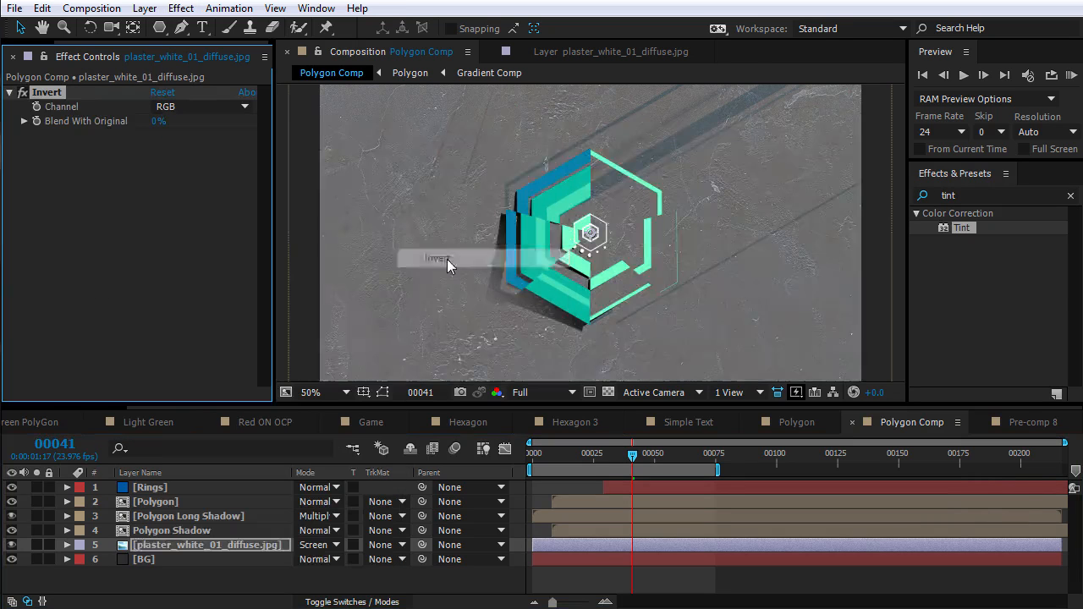
Apply Levels to the plaster texture with Input Black 16191.2 and Gamma 0.91, and preview the animation
{"action": "left_click", "coordinate": [181, 8]}
{"action": "mouse_move", "coordinate": [251, 184]}
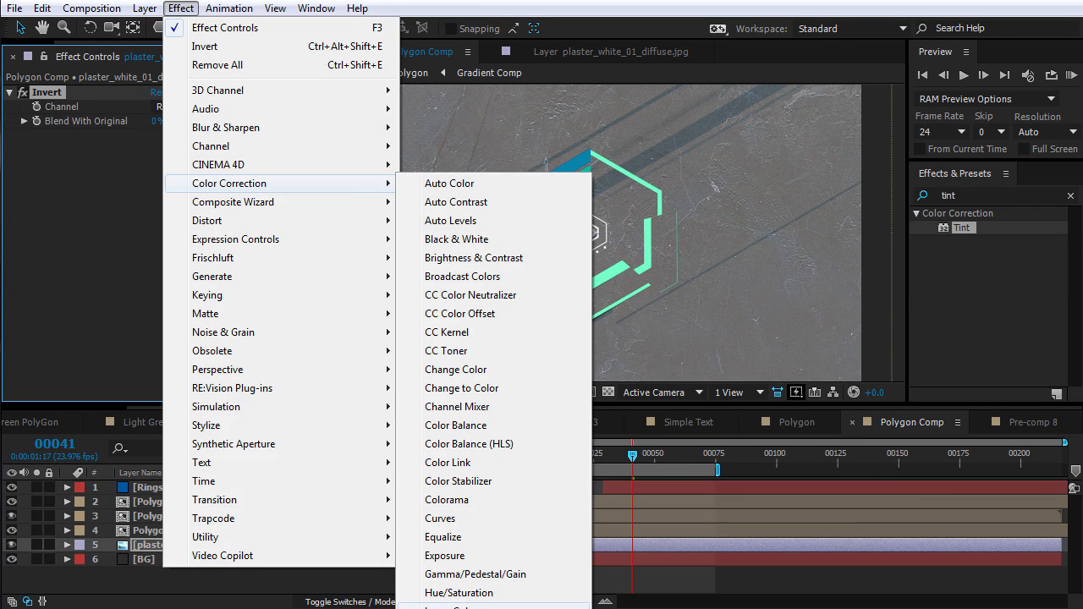
{"action": "left_click", "coordinate": [440, 608]}
{"action": "left_click_drag", "start_coordinate": [48, 232], "coordinate": [153, 242]}
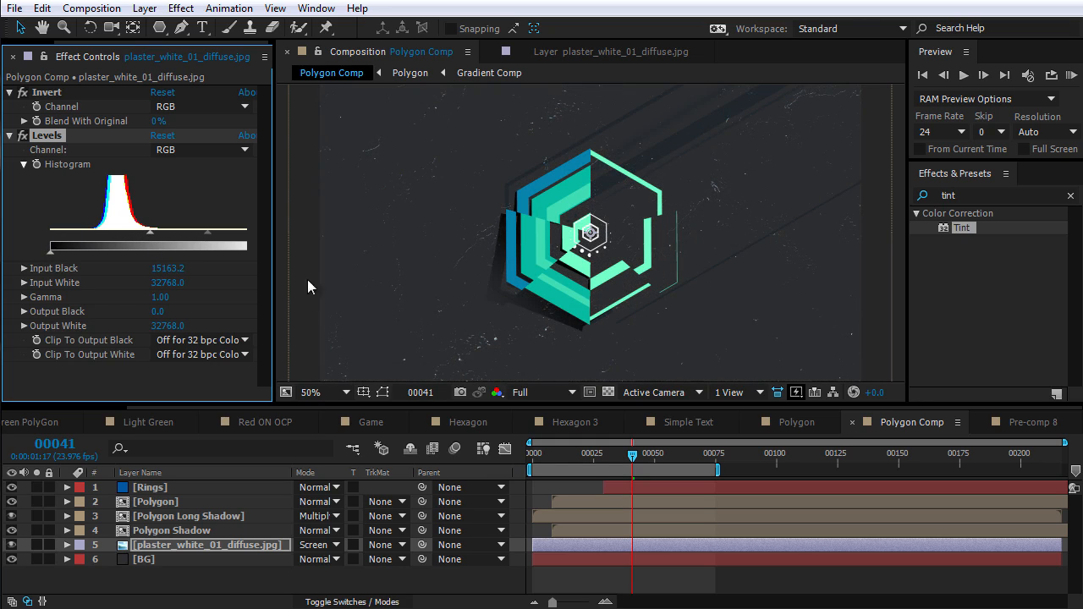
{"action": "key", "text": "period"}
{"action": "left_click_drag", "start_coordinate": [207, 234], "coordinate": [226, 232]}
{"action": "key", "text": "comma"}
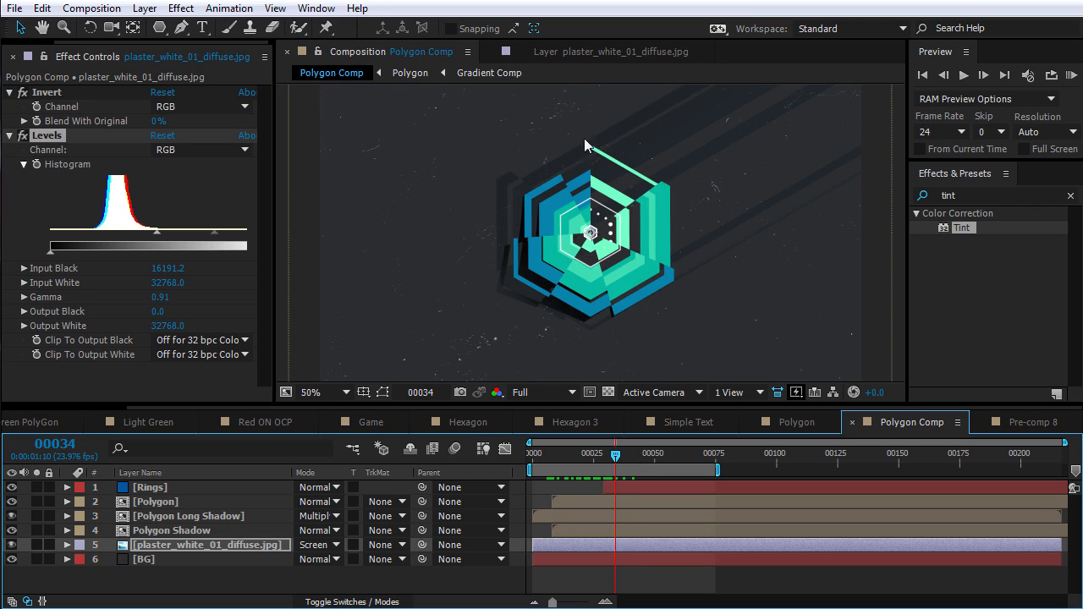
{"action": "key", "text": "period"}
{"action": "key", "text": "comma"}
{"action": "key", "text": "space"}
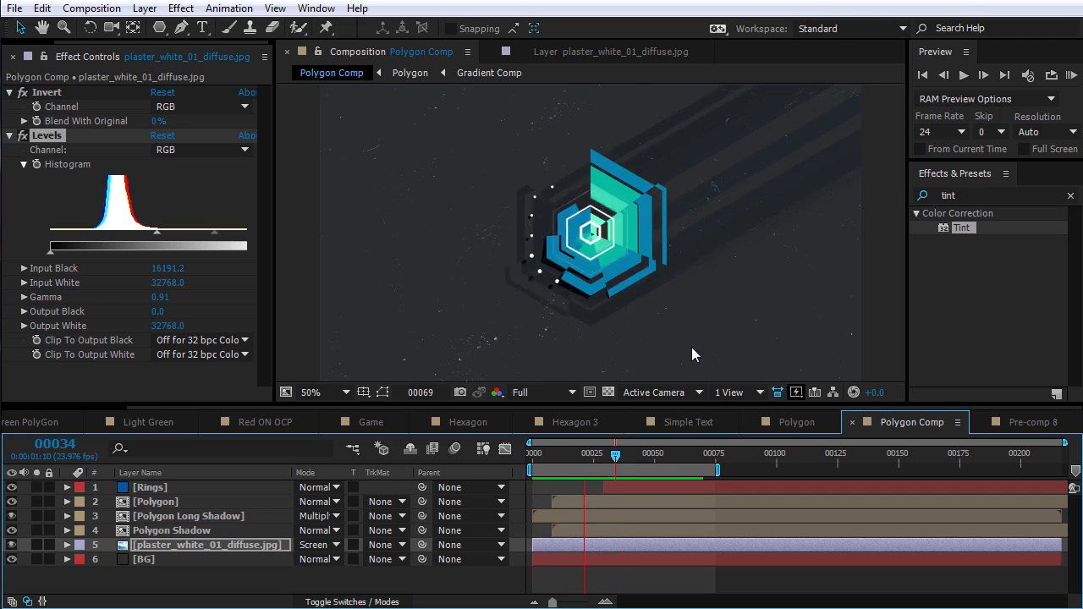
{"action": "key", "text": "space"}
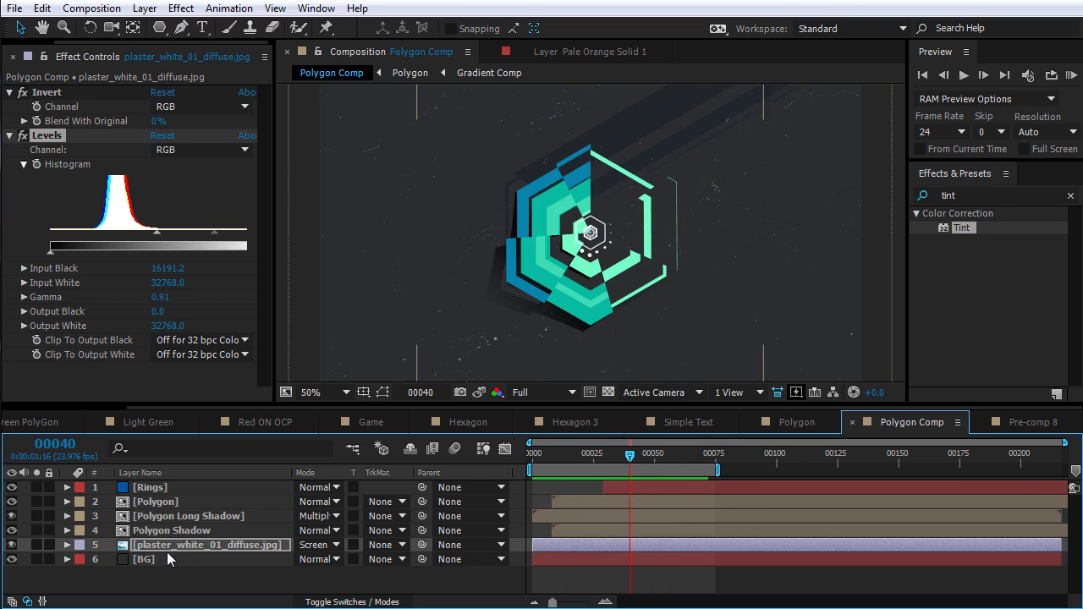
Create an adjustment layer above the plaster texture and name it Vingette
{"action": "left_click", "coordinate": [138, 8]}
{"action": "mouse_move", "coordinate": [165, 27]}
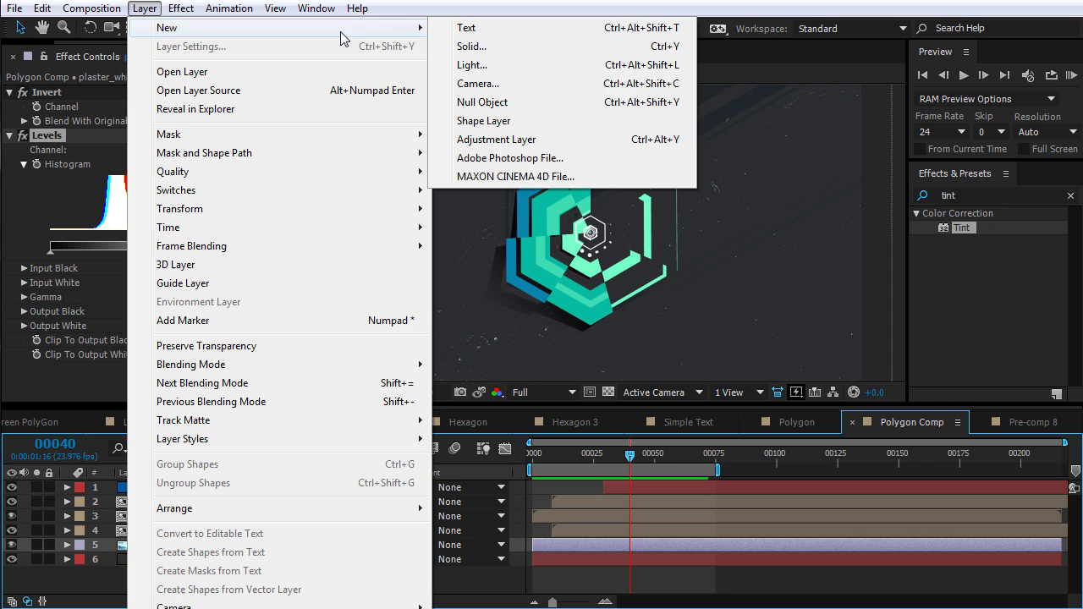
{"action": "left_click", "coordinate": [491, 138]}
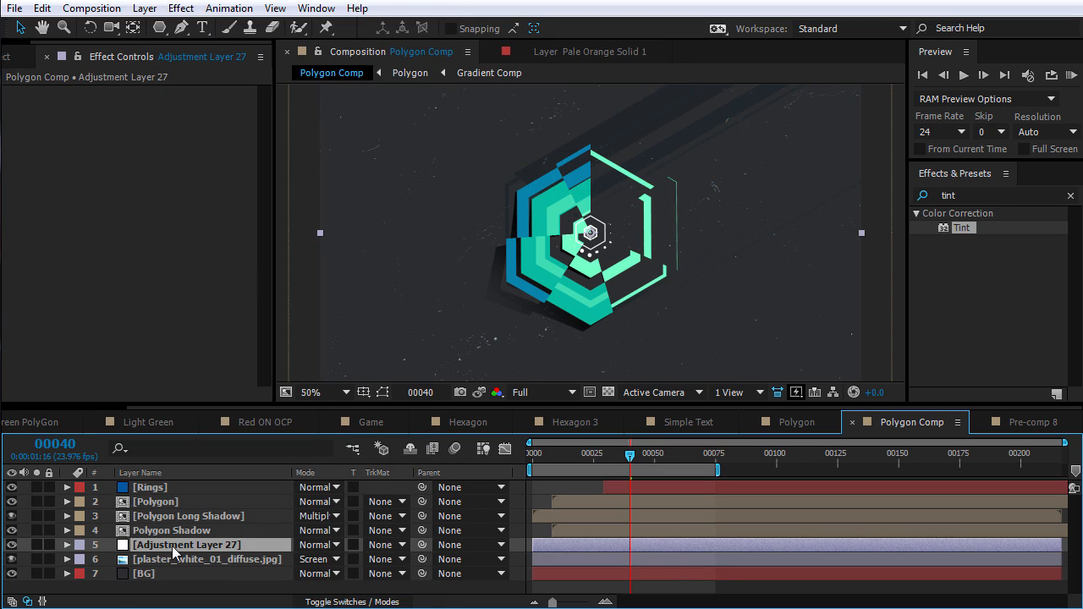
{"action": "key", "text": "Return"}
{"action": "type", "text": "Vingette"}
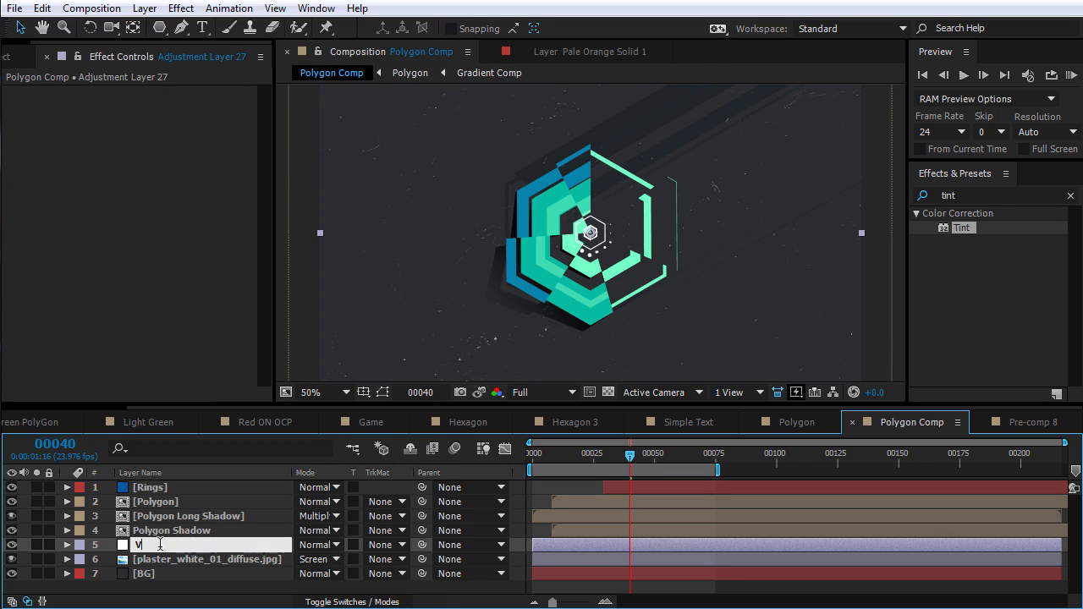
Apply a Curves effect to the Vingette layer and bend the RGB curve downward to darken the background
{"action": "left_click", "coordinate": [181, 9]}
{"action": "mouse_move", "coordinate": [262, 184]}
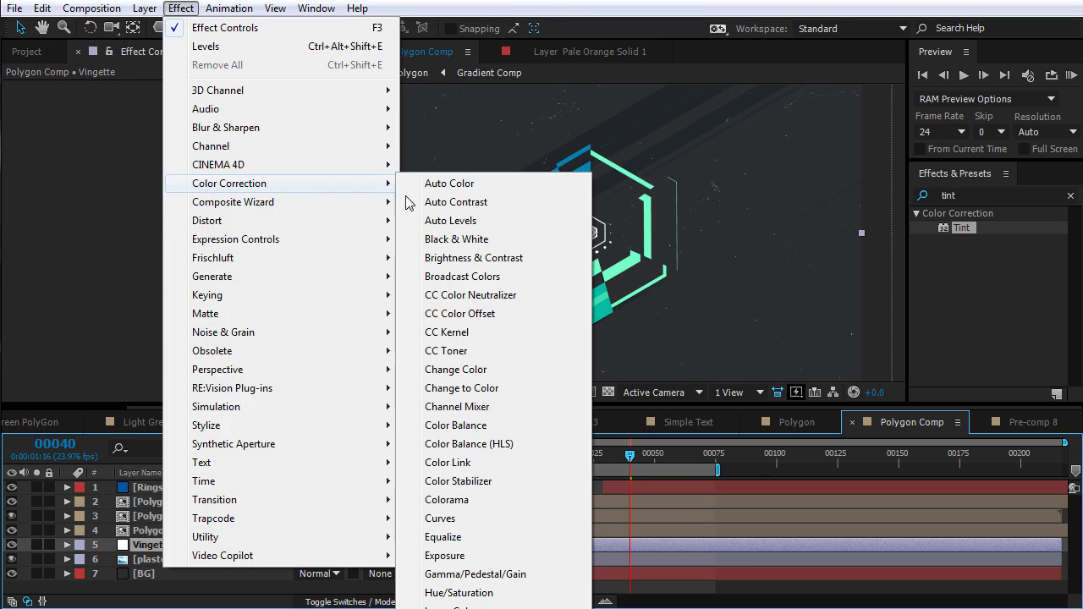
{"action": "left_click", "coordinate": [440, 519]}
{"action": "left_click_drag", "start_coordinate": [105, 296], "coordinate": [126, 304]}
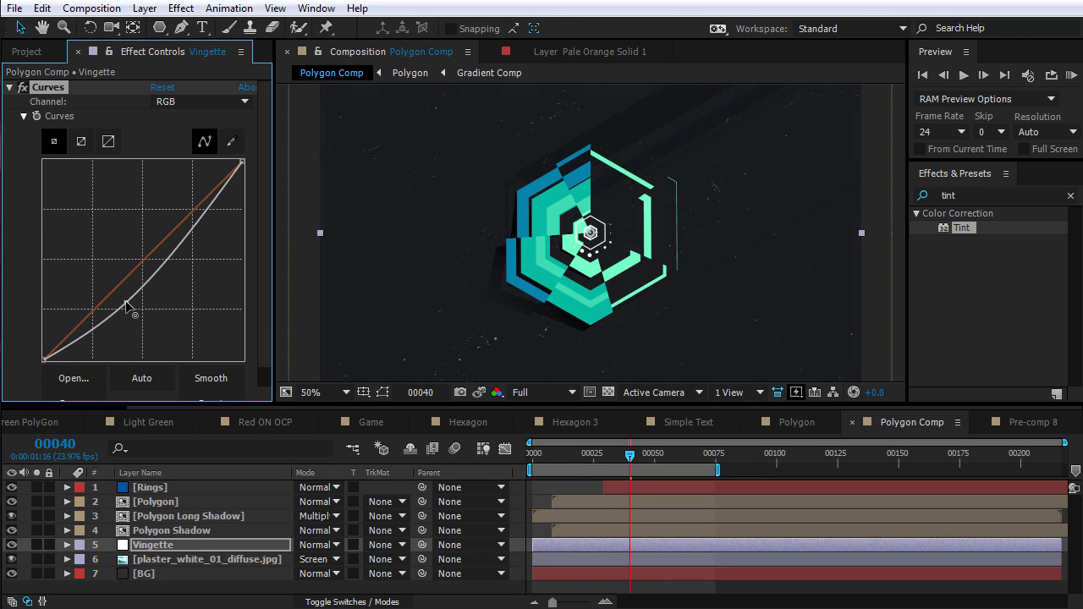
Add a full-frame elliptical mask to the Vingette layer and show the mask path in the composition view
{"action": "left_click", "coordinate": [158, 28]}
{"action": "left_click", "coordinate": [230, 65]}
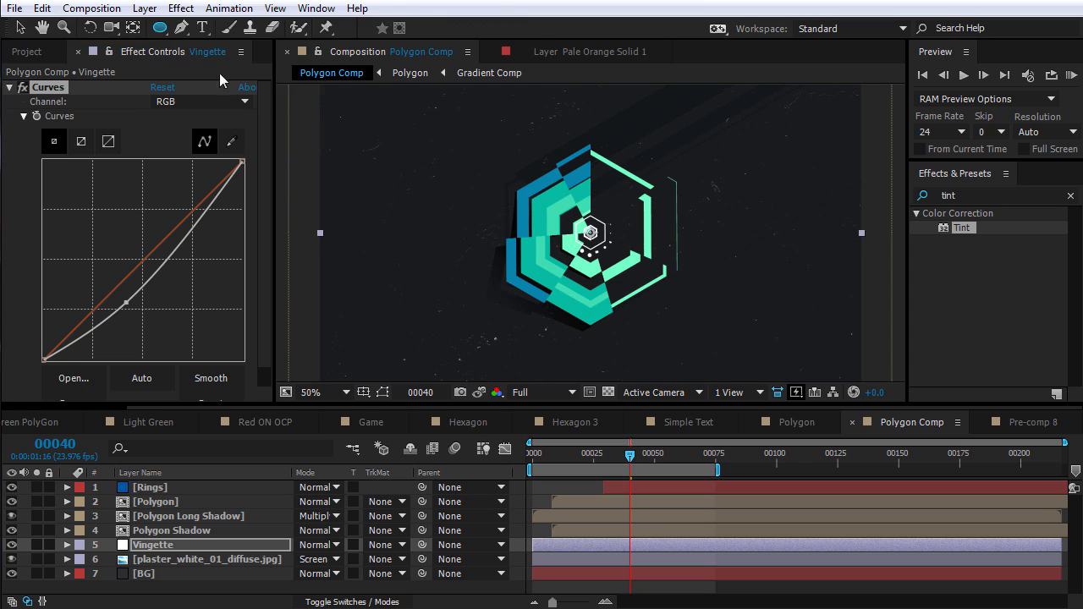
{"action": "double_click", "coordinate": [160, 29]}
{"action": "key", "text": "v"}
{"action": "scroll", "coordinate": [680, 209], "scroll_direction": "down", "scroll_amount": 2}
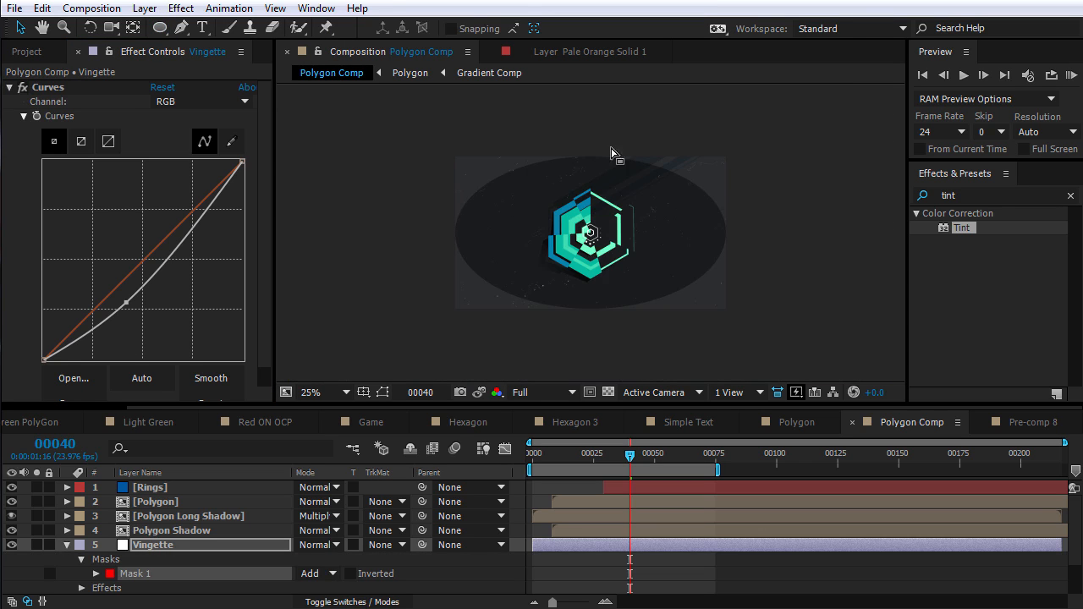
{"action": "left_click", "coordinate": [381, 392]}
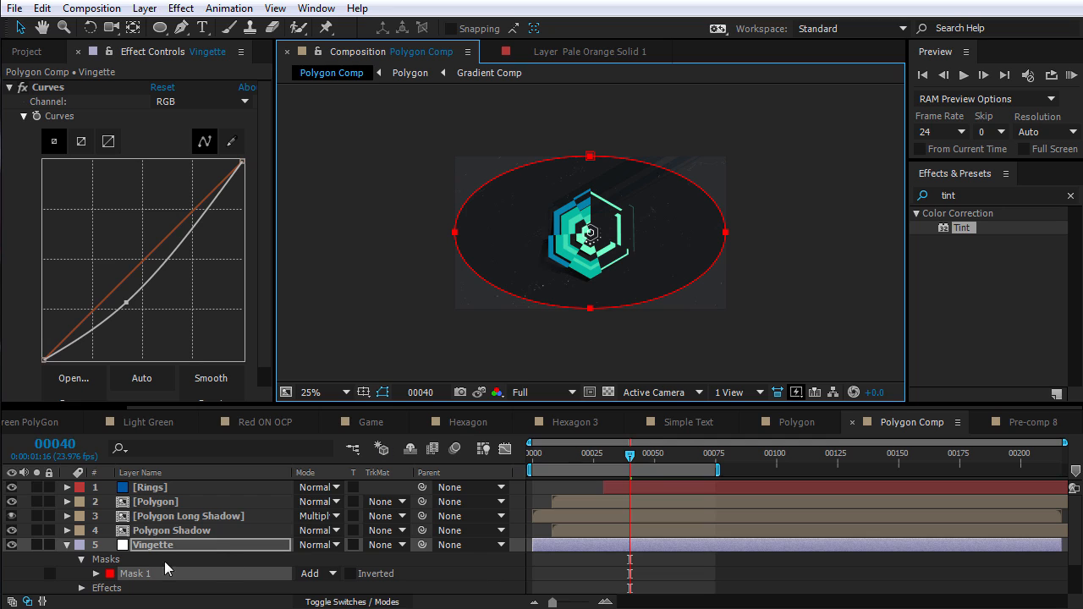
Set the Vingette layer's mask to Subtract and its Mask Feather to 543 pixels
{"action": "scroll", "coordinate": [106, 560], "scroll_direction": "down", "scroll_amount": 1}
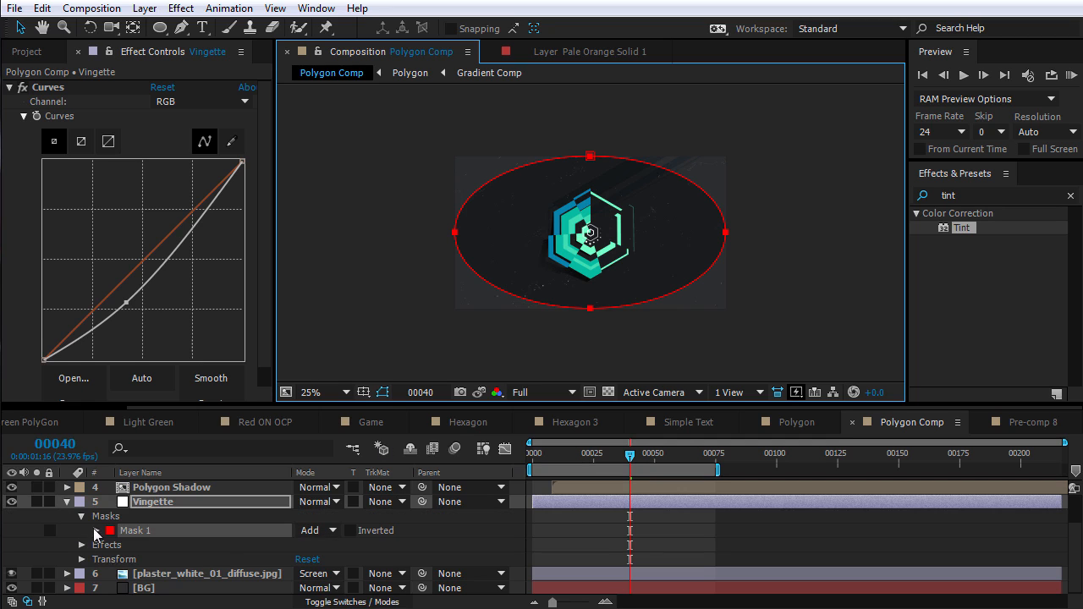
{"action": "left_click", "coordinate": [330, 530]}
{"action": "left_click", "coordinate": [342, 582]}
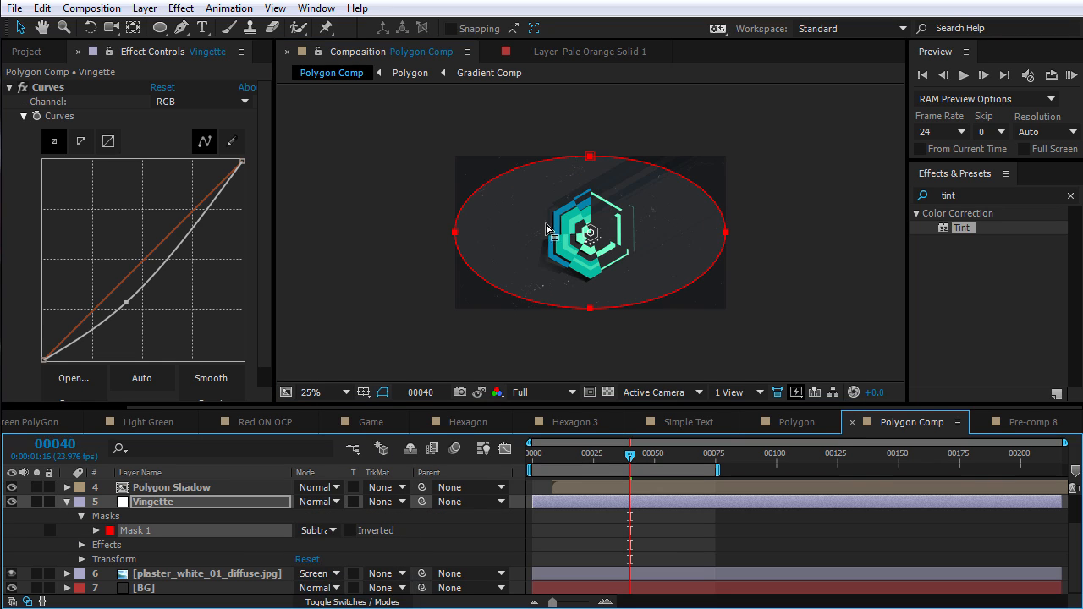
{"action": "key", "text": "f"}
{"action": "left_click_drag", "start_coordinate": [333, 560], "coordinate": [377, 557]}
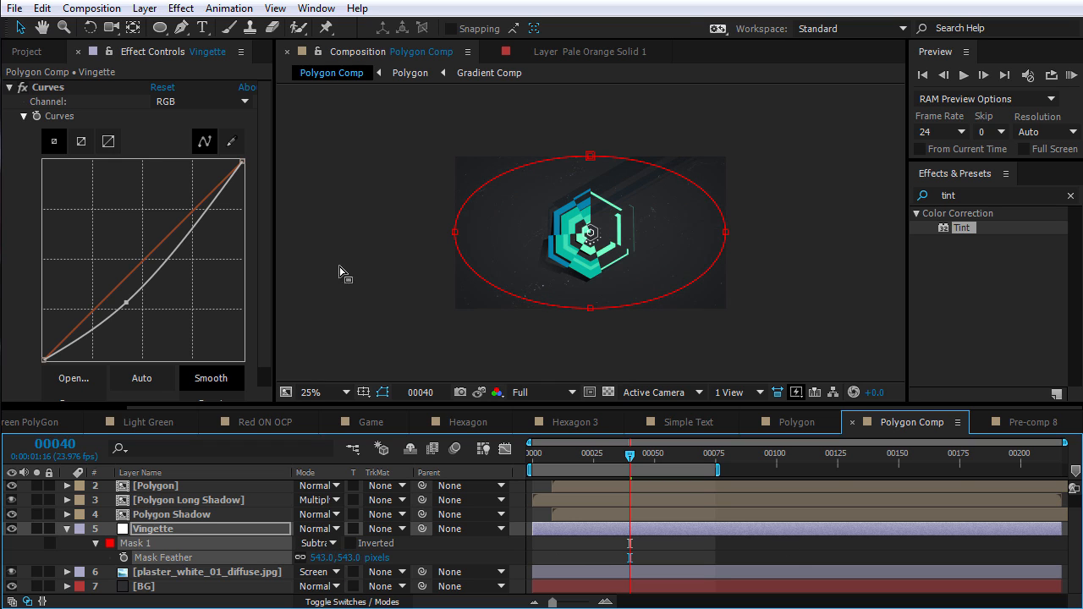
Bend the Vingette layer's RGB curve further down and raise its Blue channel curve slightly
{"action": "scroll", "coordinate": [561, 235], "scroll_direction": "up", "scroll_amount": 2}
{"action": "left_click_drag", "start_coordinate": [127, 301], "coordinate": [147, 308]}
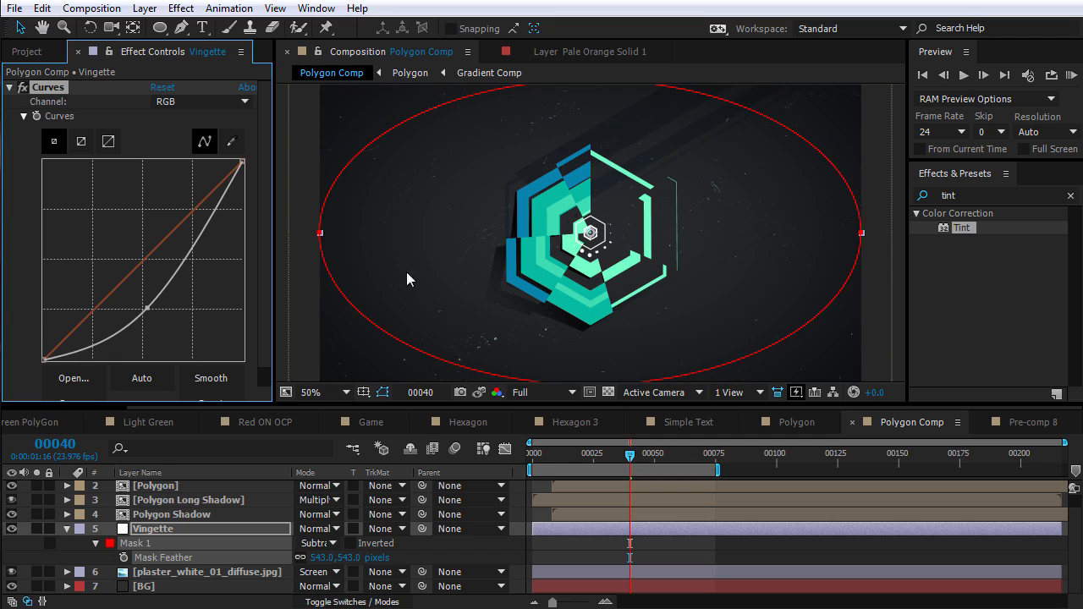
{"action": "left_click", "coordinate": [174, 102]}
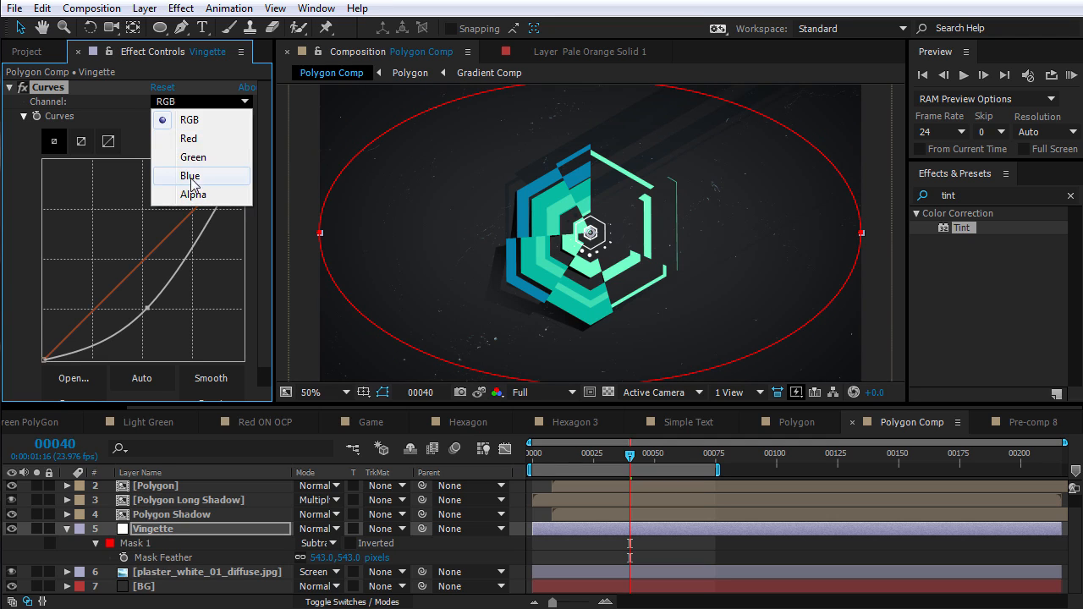
{"action": "left_click", "coordinate": [193, 173]}
{"action": "left_click_drag", "start_coordinate": [134, 270], "coordinate": [126, 272]}
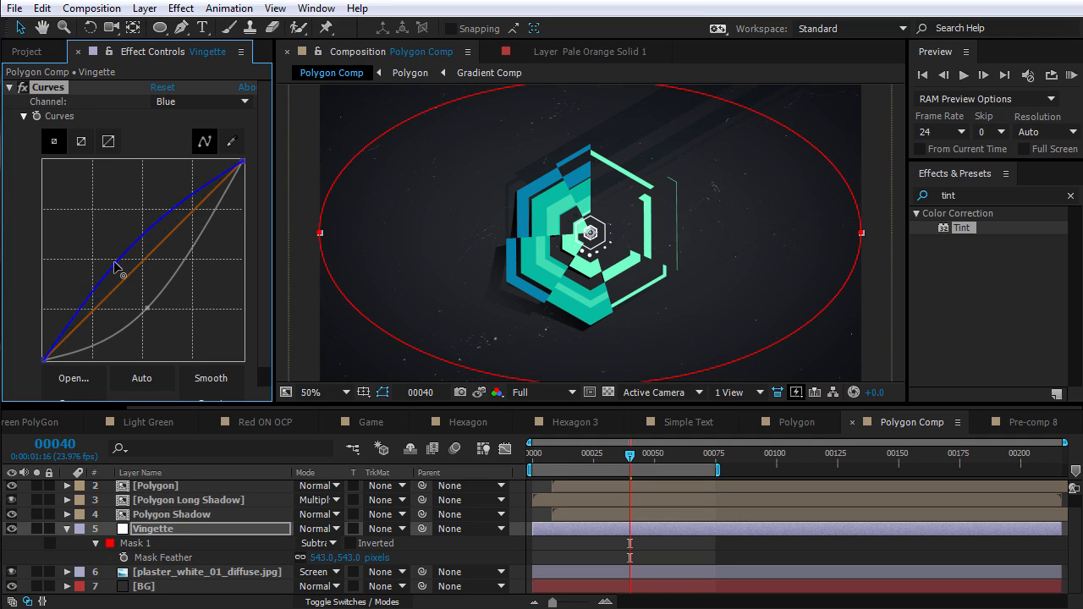
Lower the midpoint of the Vingette layer's Red channel curve slightly
{"action": "left_click", "coordinate": [198, 102]}
{"action": "left_click", "coordinate": [178, 136]}
{"action": "left_click_drag", "start_coordinate": [145, 262], "coordinate": [144, 268]}
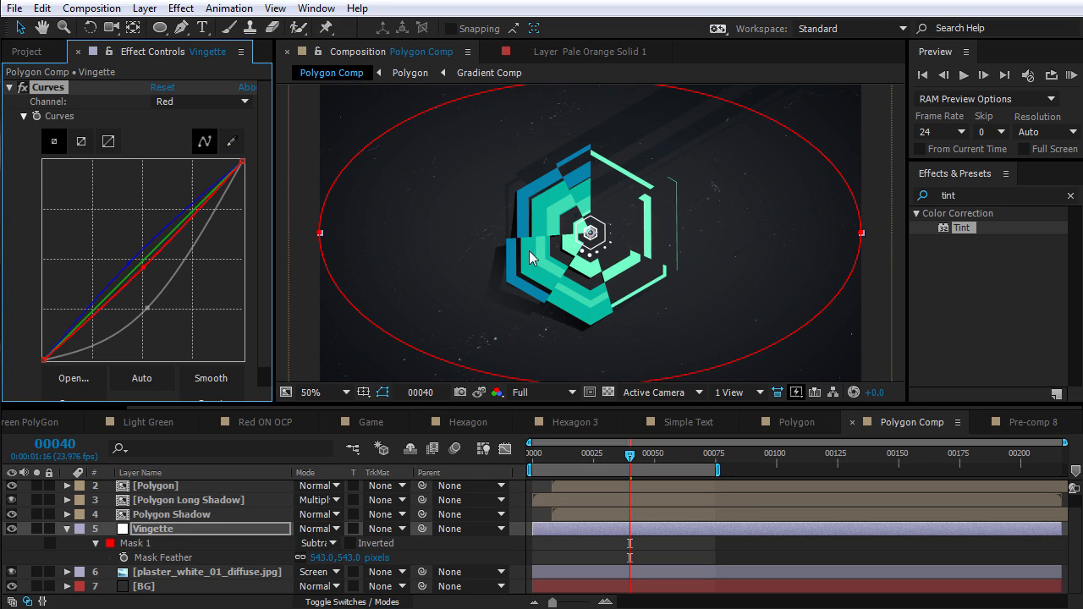
Change the BG solid's color to the slightly bluer dark gray 2C3338
{"action": "left_click", "coordinate": [146, 587]}
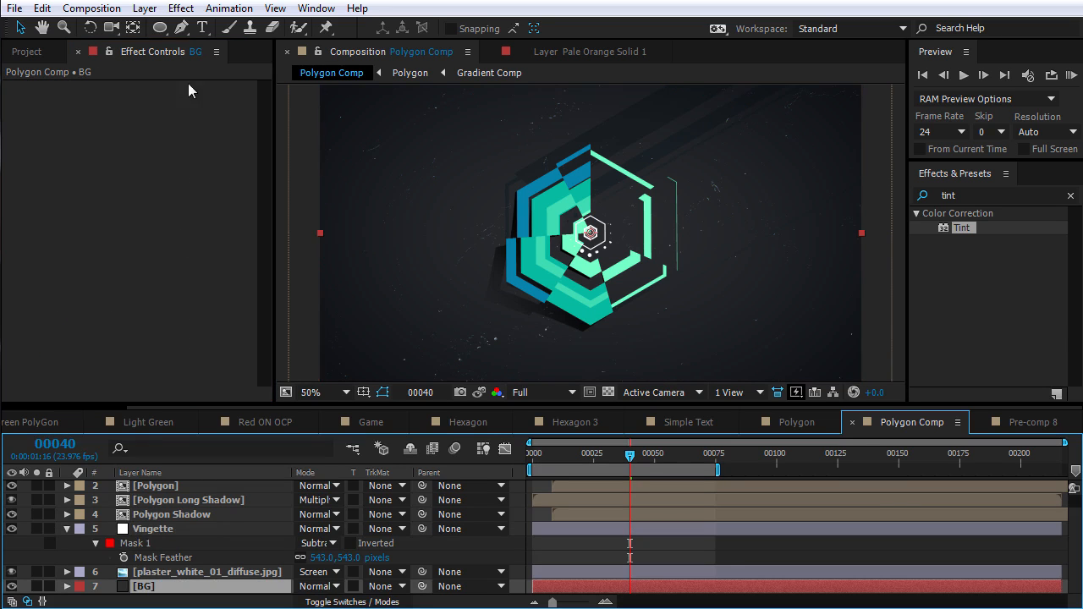
{"action": "left_click", "coordinate": [144, 8]}
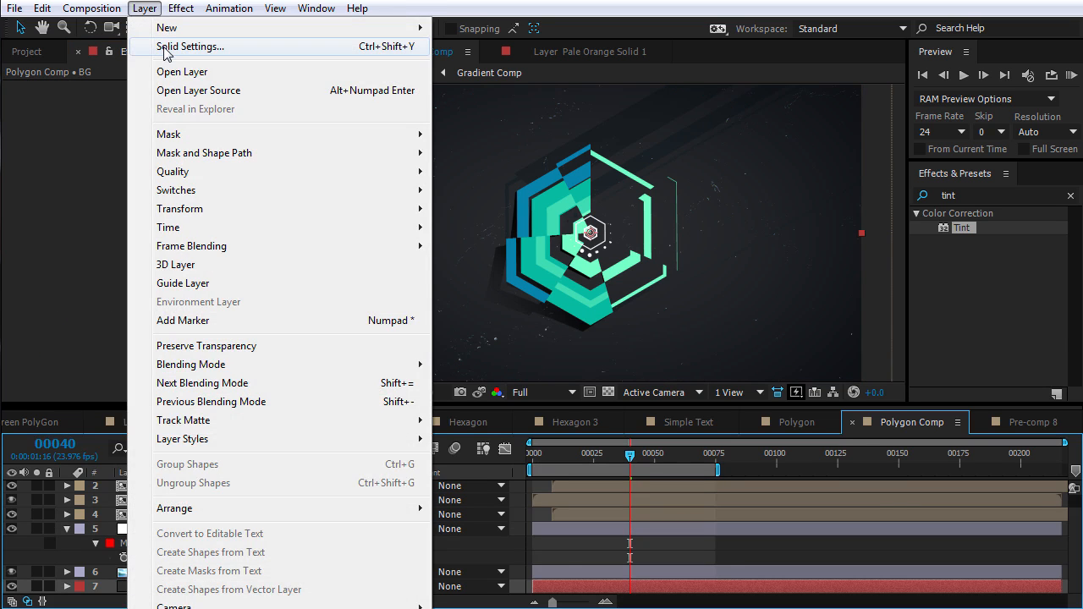
{"action": "left_click", "coordinate": [213, 48]}
{"action": "left_click_drag", "start_coordinate": [972, 126], "coordinate": [852, 111]}
{"action": "left_click", "coordinate": [907, 392]}
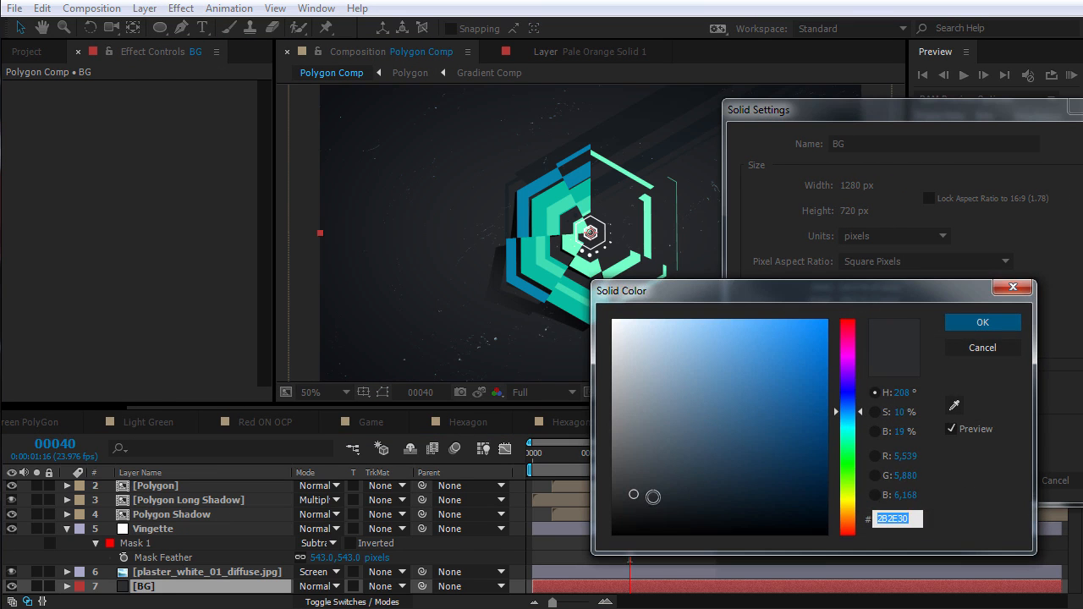
{"action": "left_click", "coordinate": [656, 491]}
{"action": "mouse_move", "coordinate": [658, 488]}
{"action": "left_mouse_down"}
{"action": "mouse_move", "coordinate": [662, 479]}
{"action": "mouse_move", "coordinate": [656, 491]}
{"action": "left_mouse_up"}
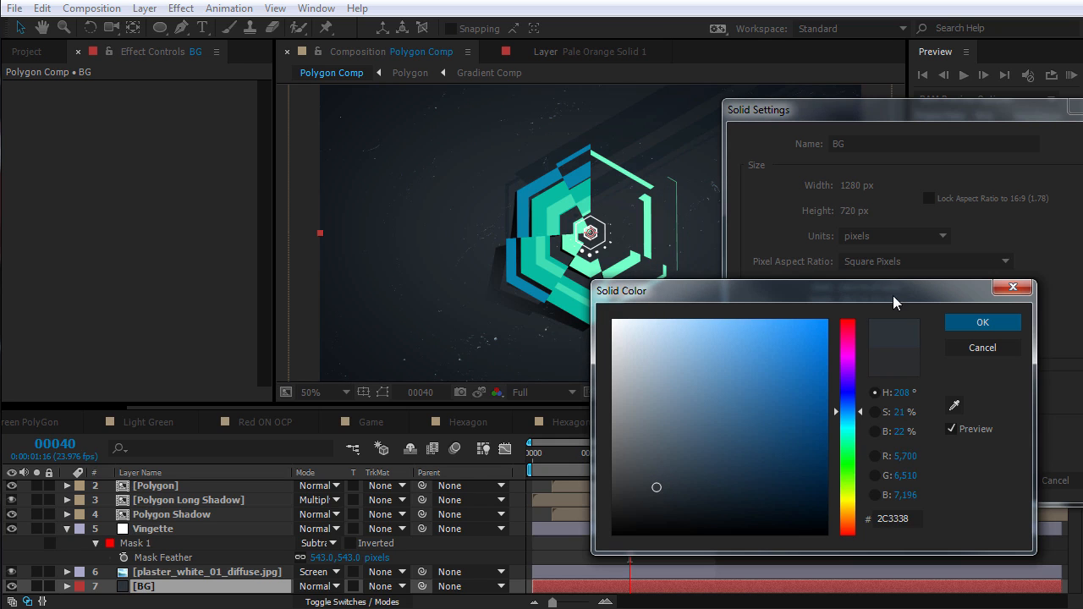
{"action": "left_click", "coordinate": [952, 323]}
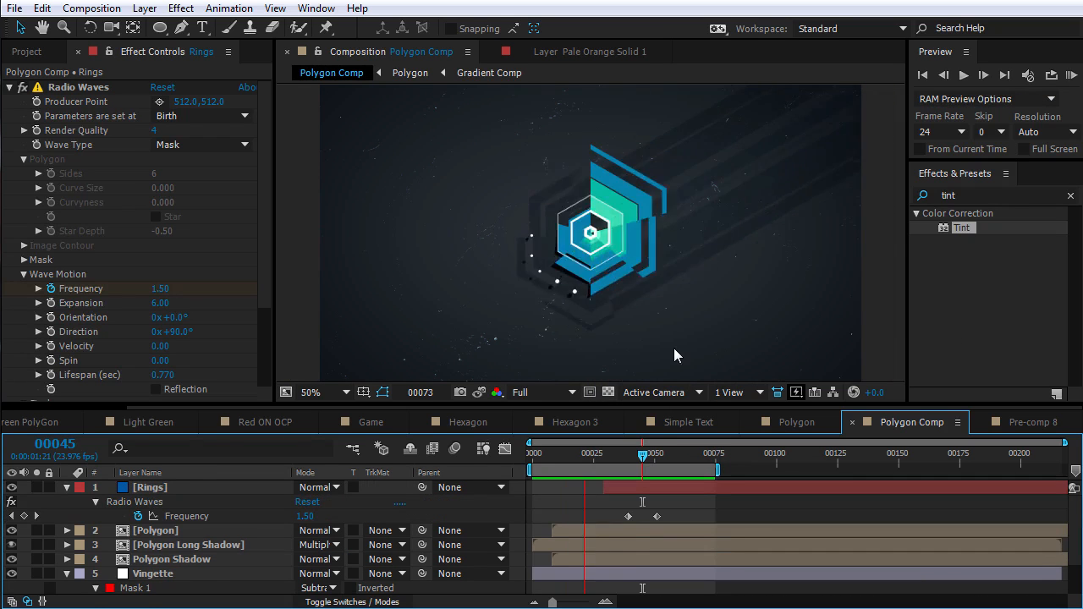
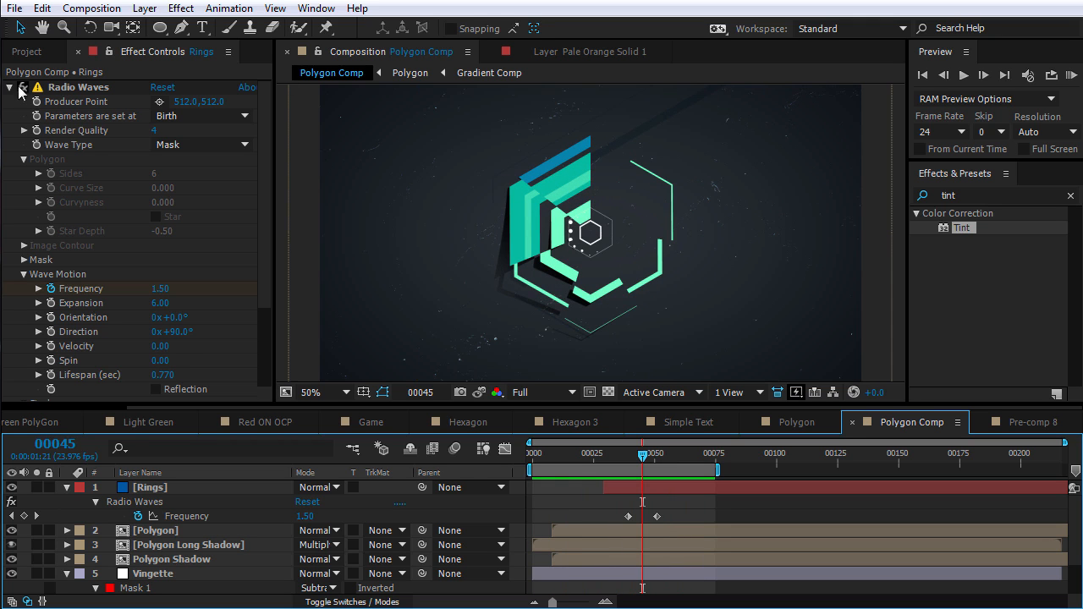
Examine the layers of the Red ON OCP comp with the rendered movie unsoloed, solo the movie again and preview its logo reveal
{"action": "left_click", "coordinate": [32, 52]}
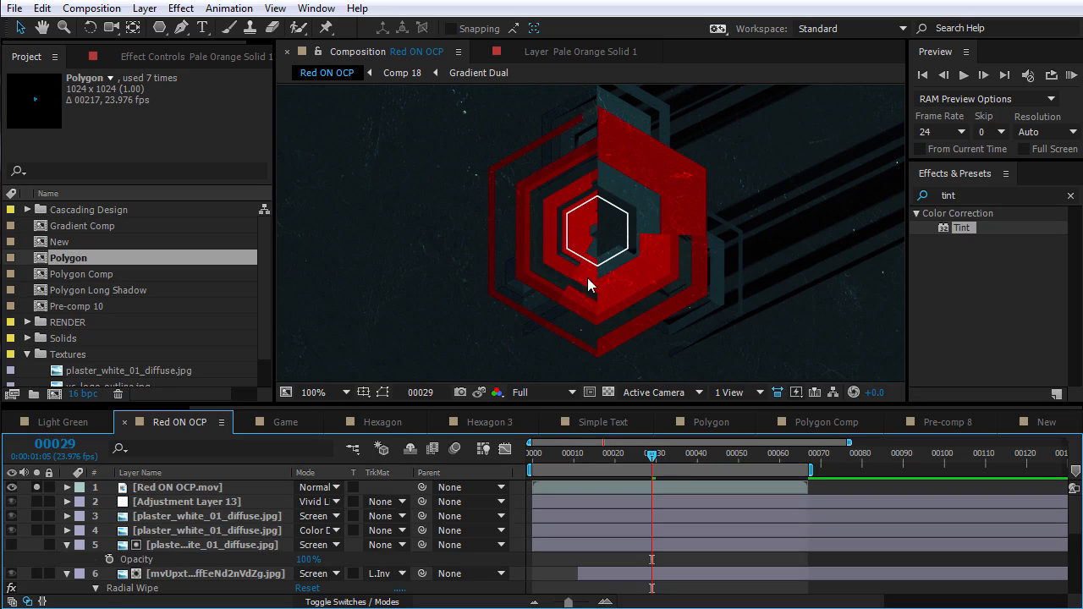
{"action": "scroll", "coordinate": [151, 544], "scroll_direction": "down", "scroll_amount": 5}
{"action": "left_click_drag", "start_coordinate": [37, 515], "coordinate": [36, 544]}
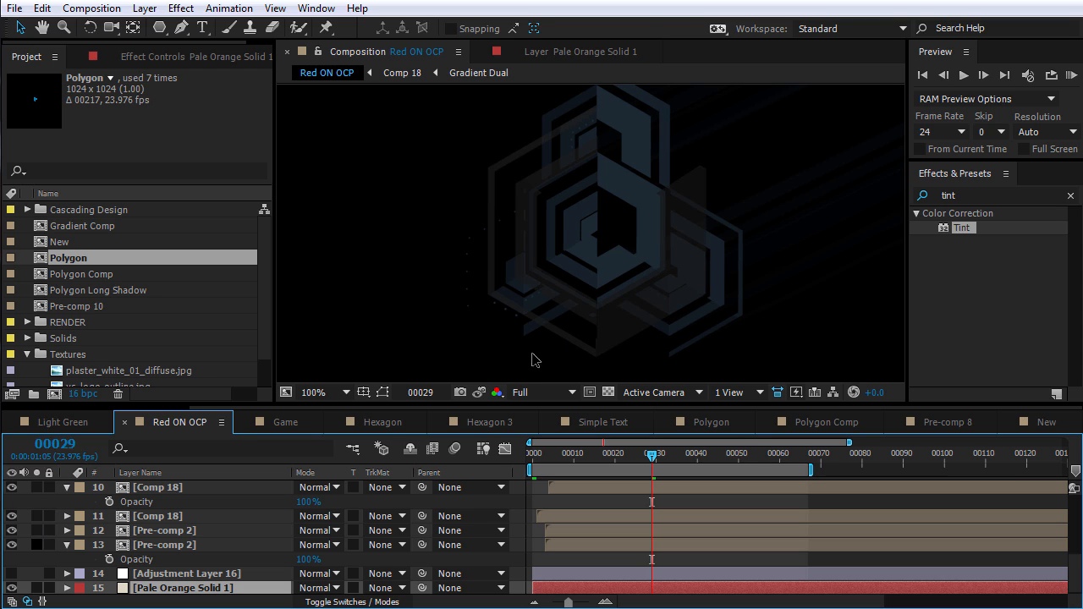
{"action": "scroll", "coordinate": [192, 531], "scroll_direction": "up", "scroll_amount": 5}
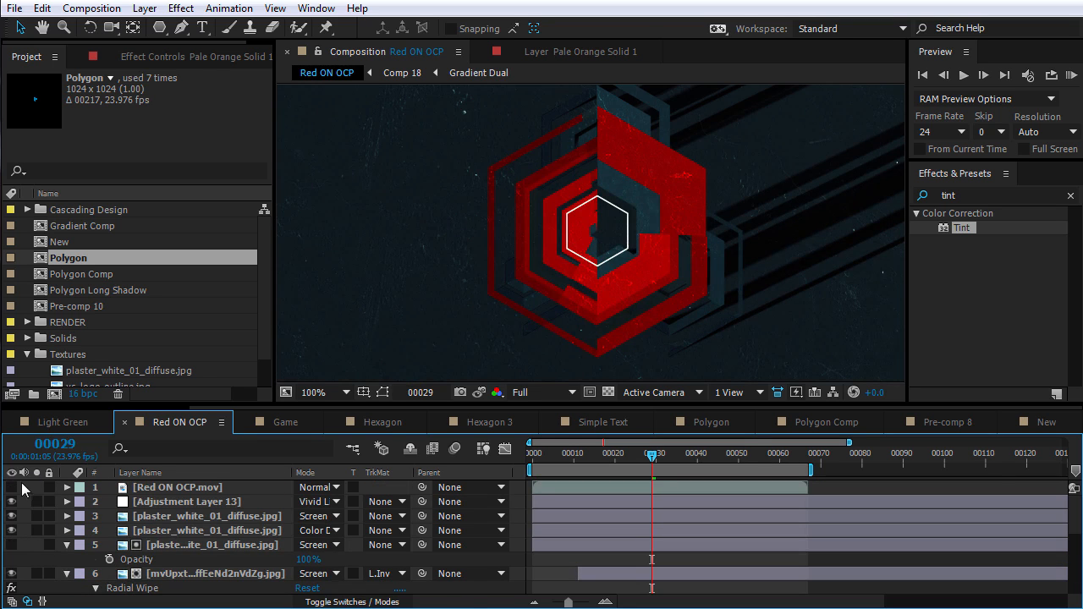
{"action": "left_click", "coordinate": [36, 487]}
{"action": "key", "text": "space"}
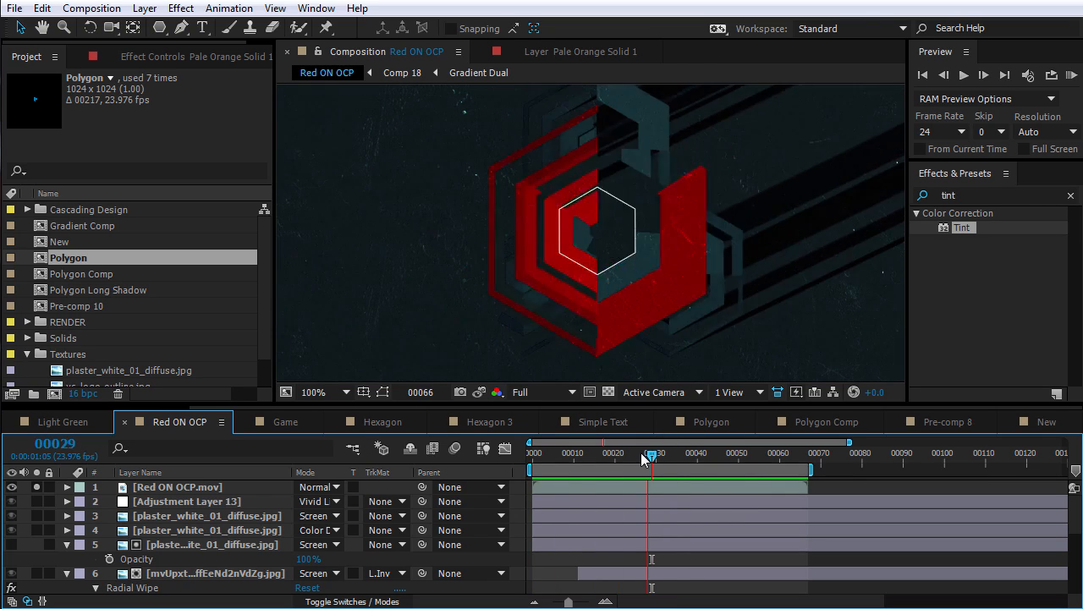
{"action": "left_click_drag", "start_coordinate": [644, 458], "coordinate": [785, 457]}
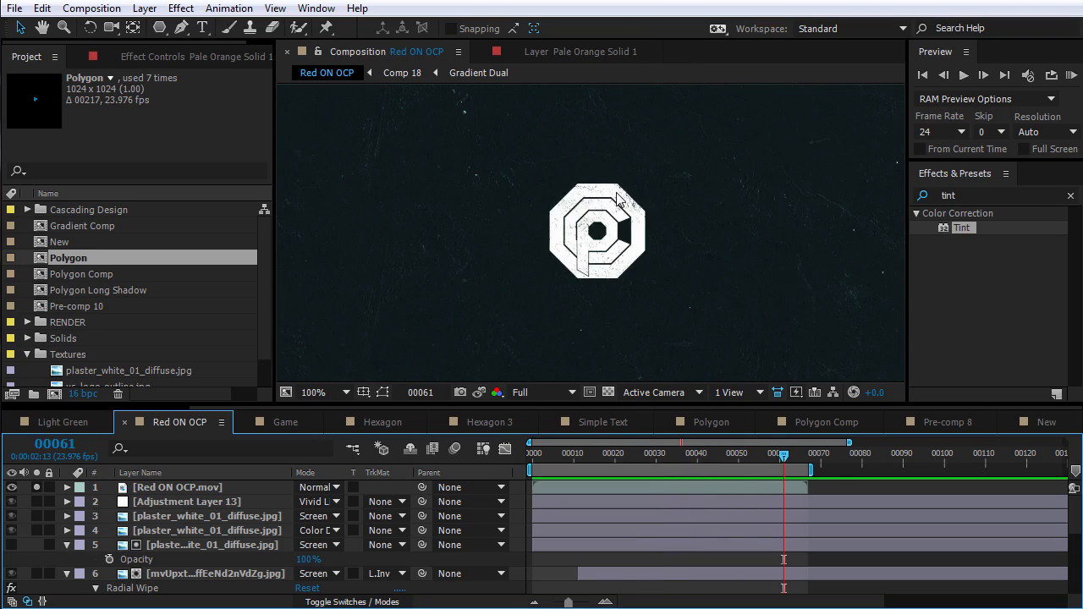
Switch to the web browser, look through the image results for the OCP logo and return to After Effects
{"action": "key", "text": "alt+Tab"}
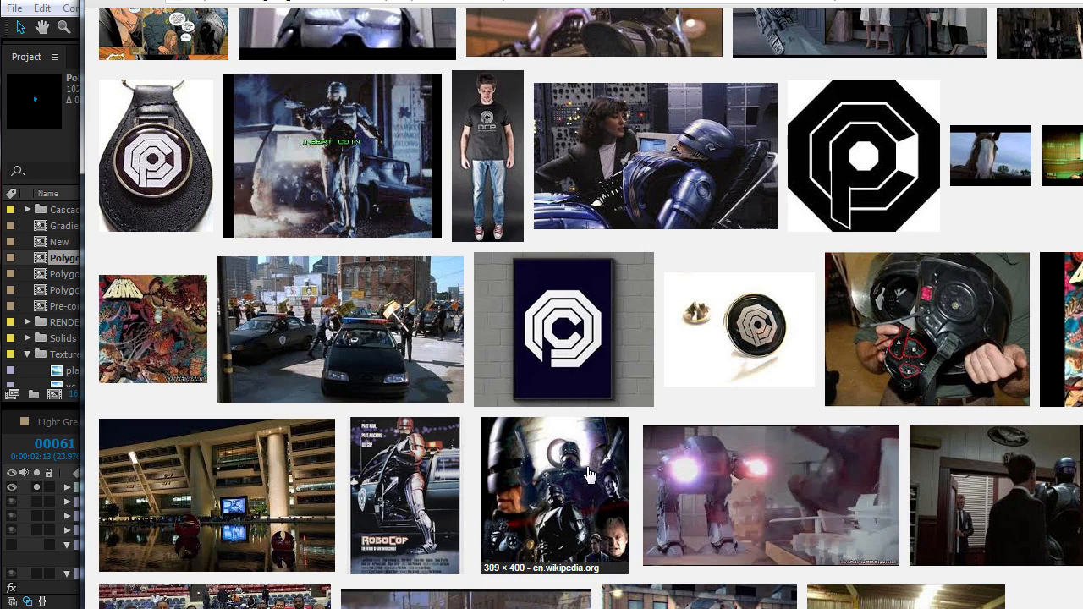
{"action": "scroll", "coordinate": [590, 475], "scroll_direction": "down", "scroll_amount": 3}
{"action": "scroll", "coordinate": [585, 481], "scroll_direction": "down", "scroll_amount": 2}
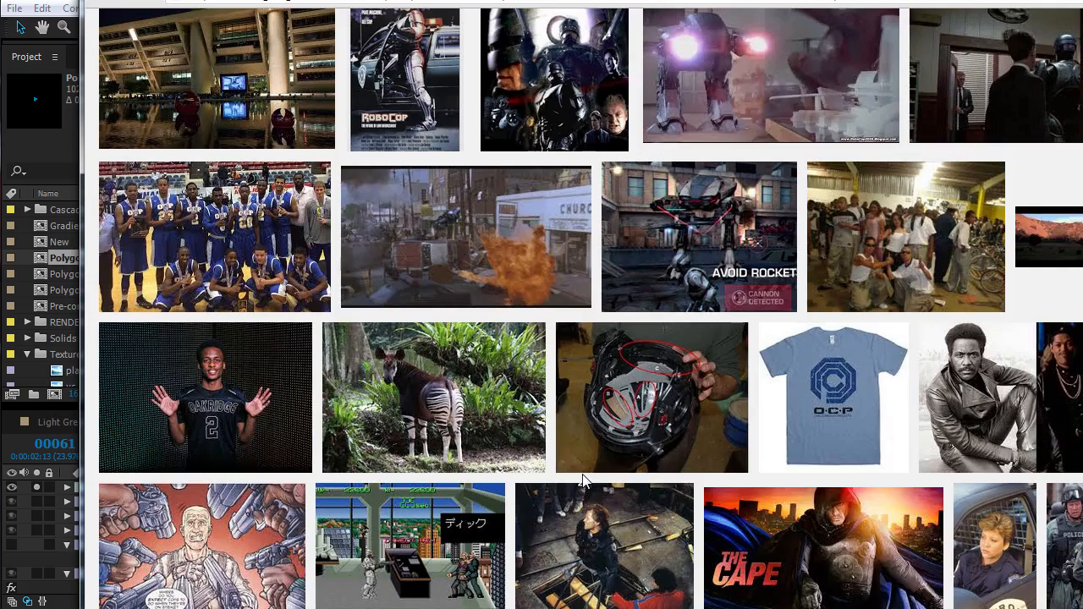
{"action": "scroll", "coordinate": [583, 481], "scroll_direction": "down", "scroll_amount": 5}
{"action": "key", "text": "alt+Tab"}
Scrub through the Game, Simple Text and Hexagon 3 comps to examine the other design variations
{"action": "left_click_drag", "start_coordinate": [582, 457], "coordinate": [720, 463]}
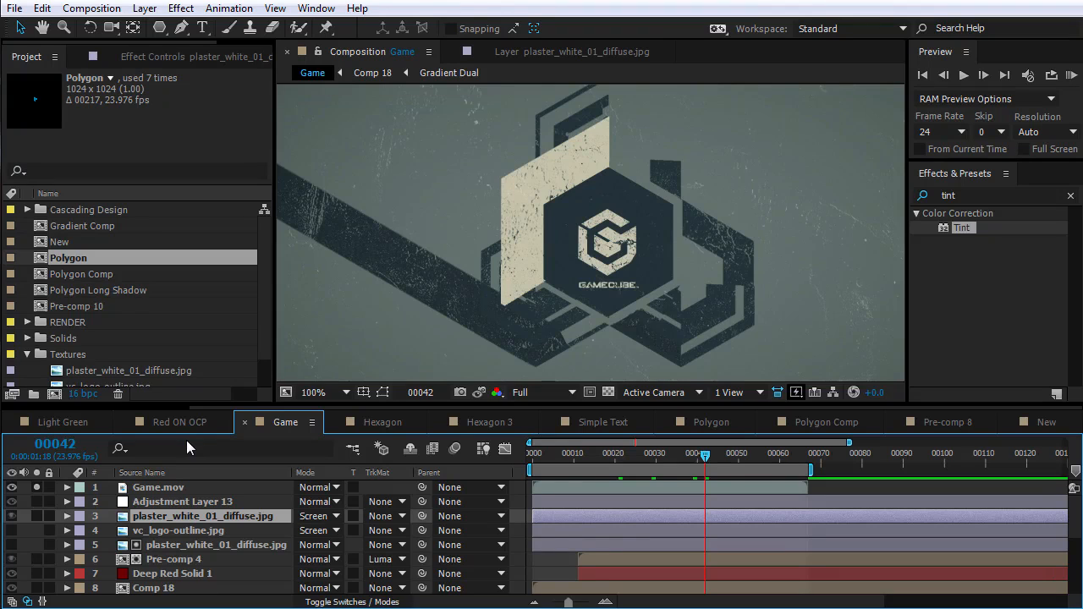
{"action": "left_click", "coordinate": [595, 422]}
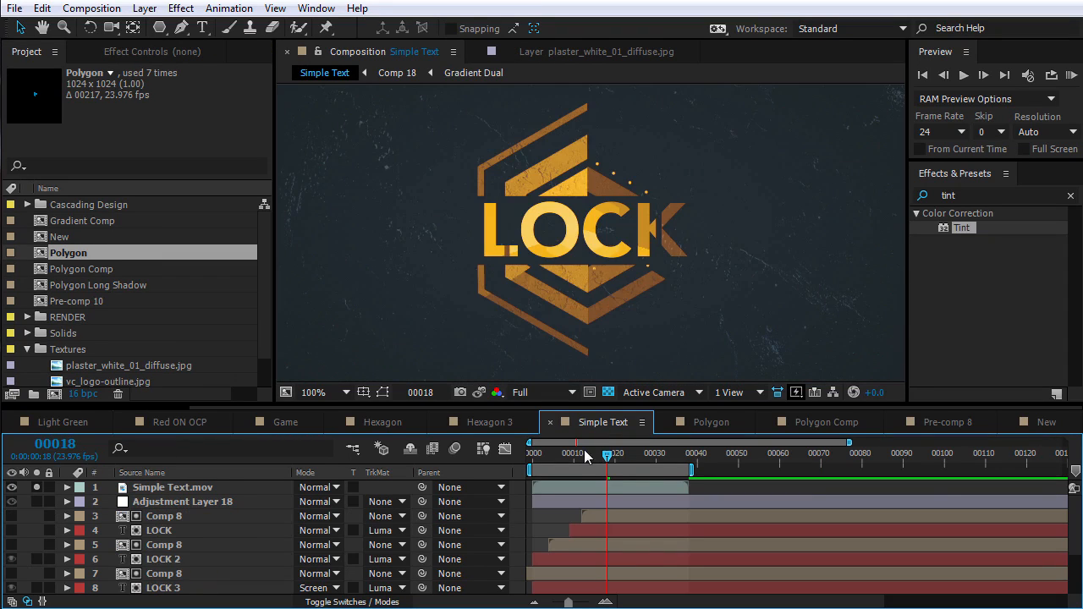
{"action": "left_click_drag", "start_coordinate": [584, 460], "coordinate": [618, 461]}
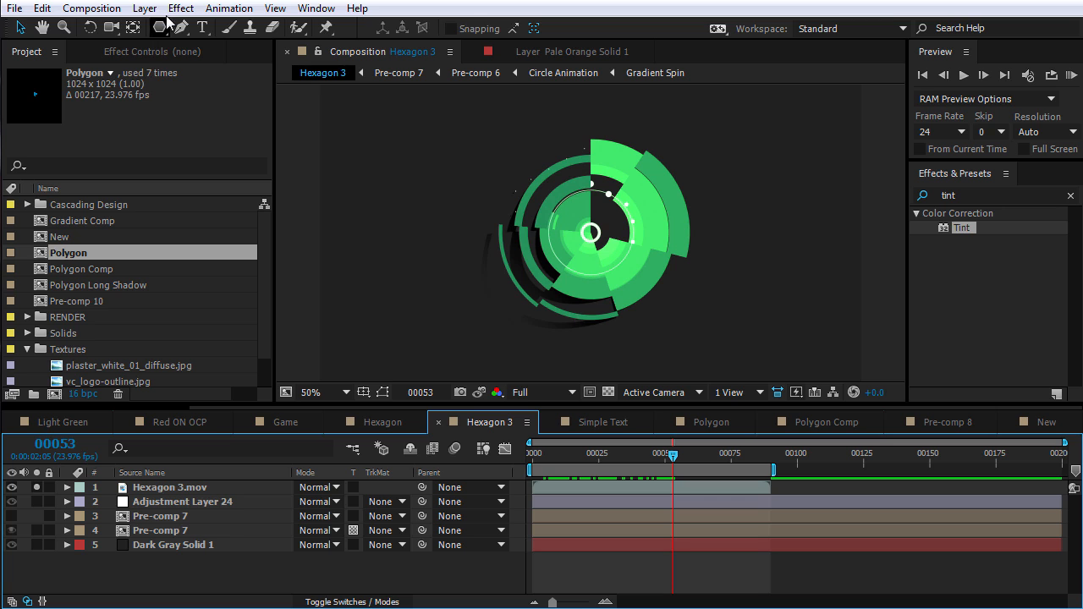
{"action": "mouse_move", "coordinate": [671, 455]}
{"action": "left_mouse_down"}
{"action": "mouse_move", "coordinate": [619, 454]}
{"action": "mouse_move", "coordinate": [747, 449]}
{"action": "mouse_move", "coordinate": [659, 455]}
{"action": "left_mouse_up"}
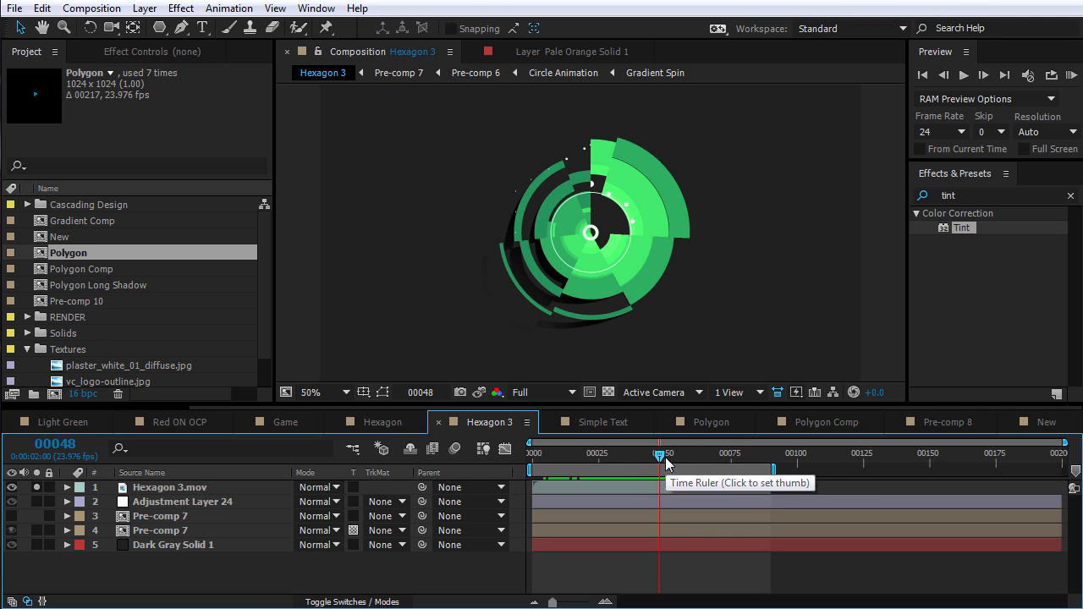
{"action": "left_click_drag", "start_coordinate": [665, 456], "coordinate": [708, 454]}
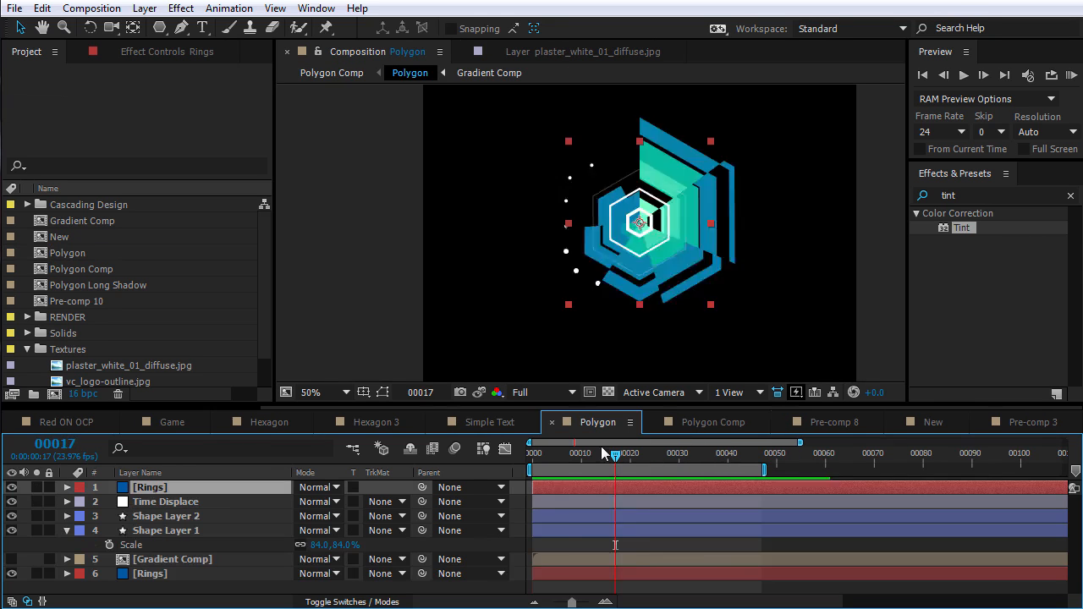
Preview the Green PolyGon comp and examine the Time Remap graph of its Pre-comp 8 layer
{"action": "key", "text": "KP_0"}
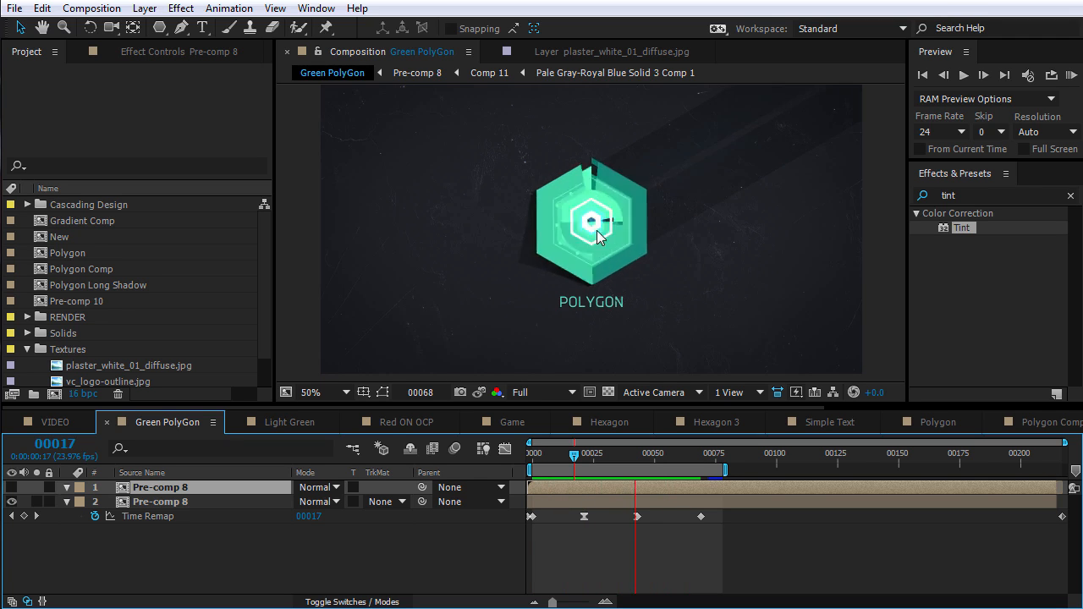
{"action": "left_click", "coordinate": [505, 449]}
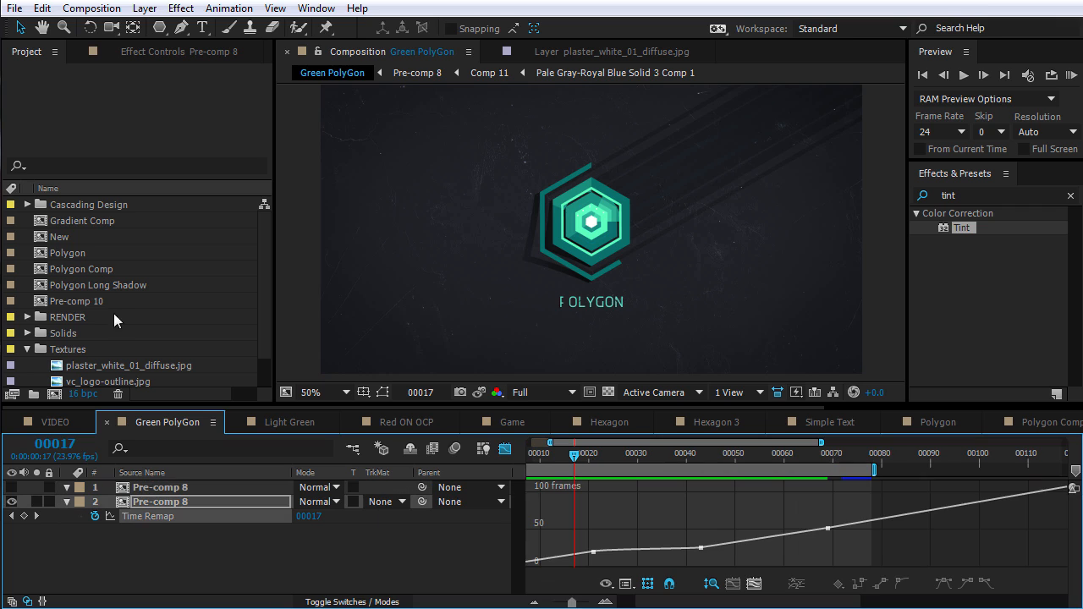
Create a new composition from Polygon Comp and enable time remapping on its layer
{"action": "left_click", "coordinate": [85, 268]}
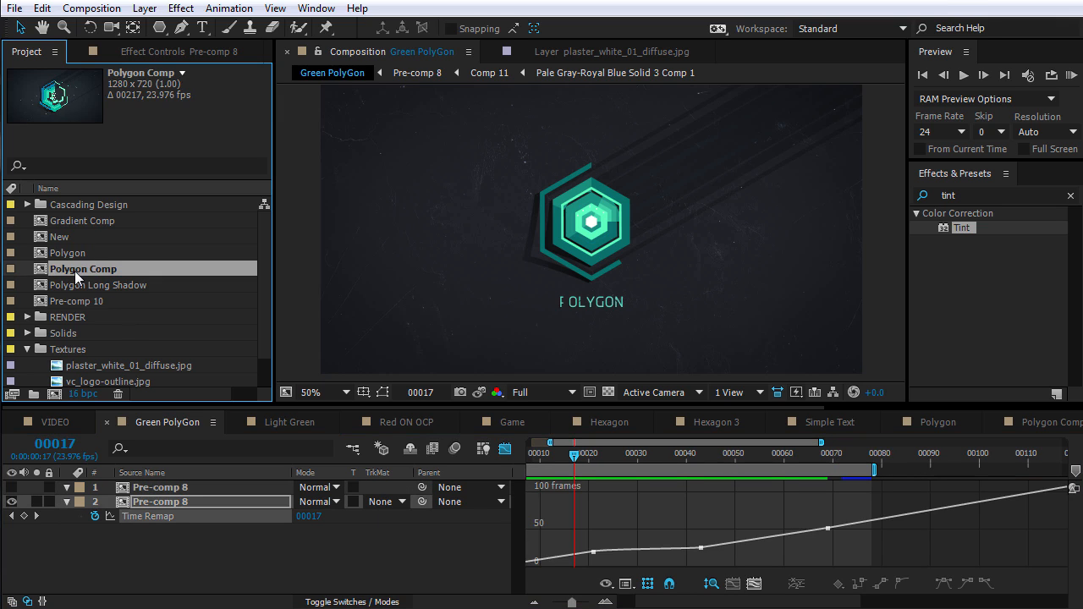
{"action": "left_click_drag", "start_coordinate": [74, 270], "coordinate": [54, 395]}
{"action": "left_click_drag", "start_coordinate": [640, 443], "coordinate": [591, 455]}
{"action": "right_click", "coordinate": [528, 171]}
{"action": "mouse_move", "coordinate": [574, 243]}
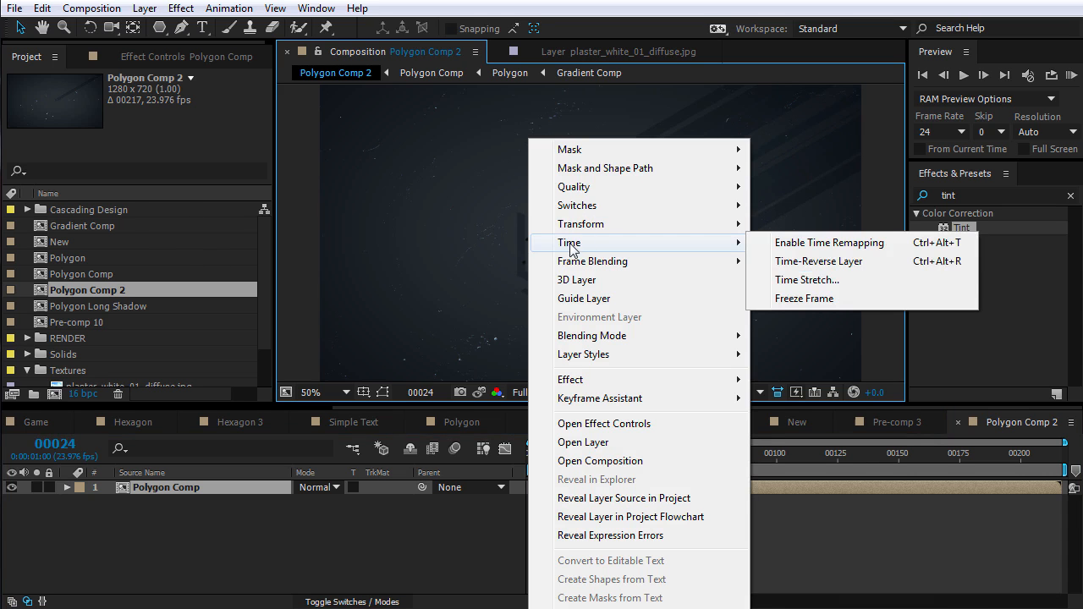
{"action": "left_click", "coordinate": [822, 246]}
Add Time Remap keyframes to the Polygon Comp layer at frames 29, 33 and 68
{"action": "mouse_move", "coordinate": [608, 456]}
{"action": "left_mouse_down"}
{"action": "mouse_move", "coordinate": [545, 457]}
{"action": "mouse_move", "coordinate": [603, 462]}
{"action": "left_mouse_up"}
{"action": "left_click", "coordinate": [23, 502]}
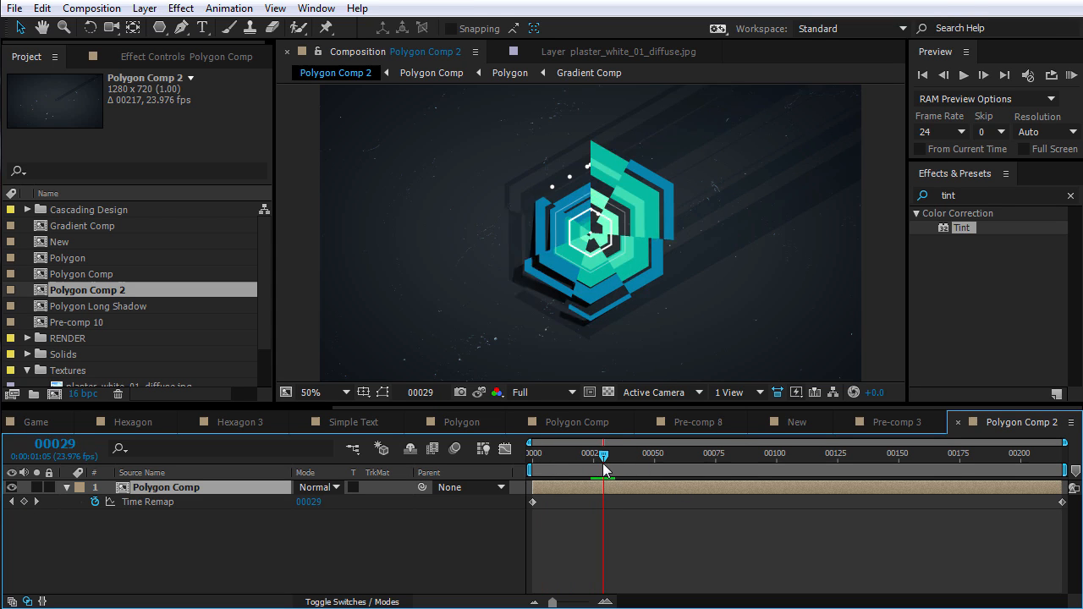
{"action": "left_click", "coordinate": [23, 502]}
{"action": "left_click_drag", "start_coordinate": [603, 453], "coordinate": [610, 457]}
{"action": "key", "text": "Page_Down"}
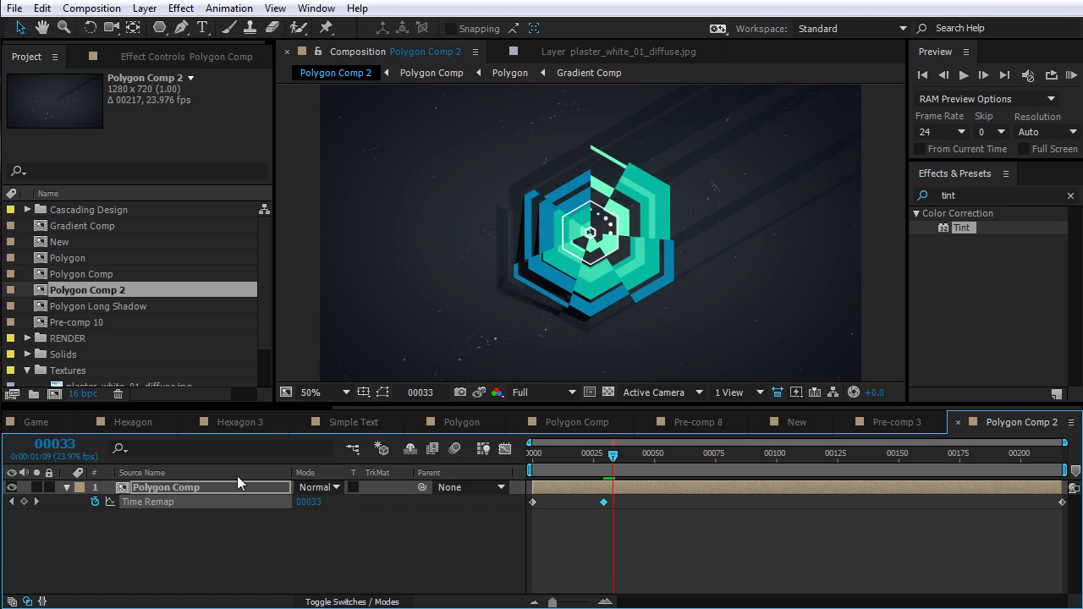
{"action": "left_click", "coordinate": [24, 501]}
{"action": "left_click_drag", "start_coordinate": [615, 462], "coordinate": [699, 464]}
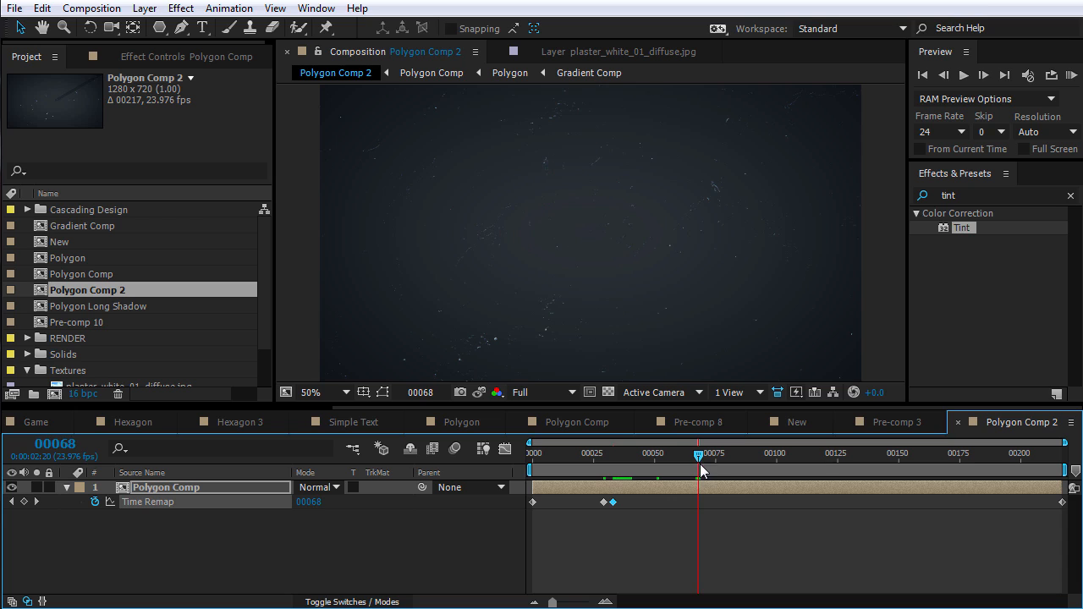
{"action": "left_click", "coordinate": [24, 502]}
Move the frame 33 and 68 Time Remap keyframes out to about frames 65 and 100, and set the preview resolution to Half
{"action": "left_click_drag", "start_coordinate": [717, 515], "coordinate": [692, 506]}
{"action": "left_click", "coordinate": [576, 501]}
{"action": "left_click_drag", "start_coordinate": [533, 458], "coordinate": [723, 458]}
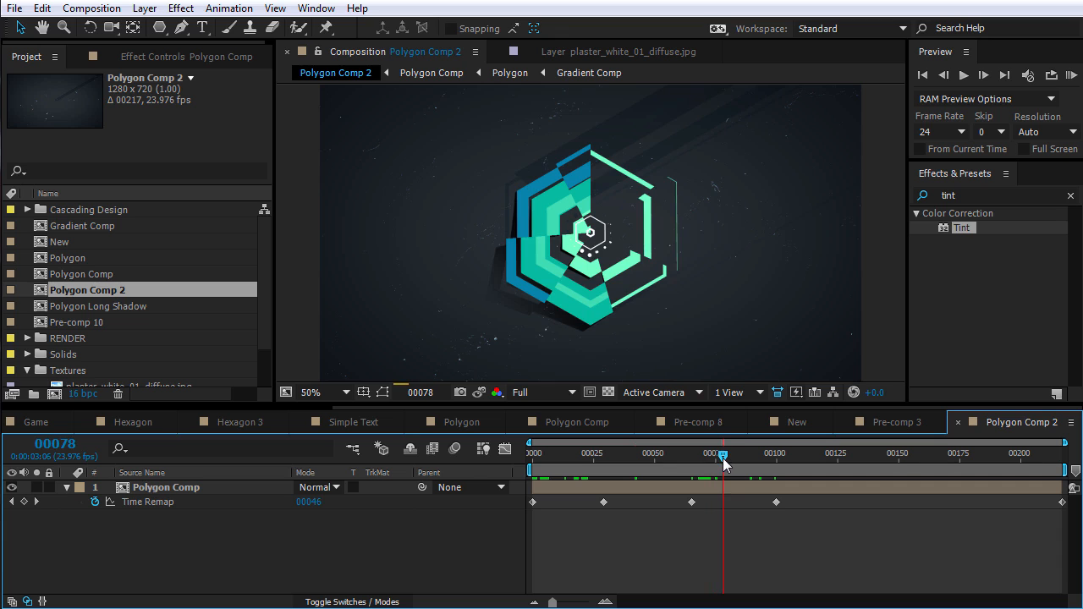
{"action": "left_click", "coordinate": [538, 393]}
{"action": "left_click", "coordinate": [531, 437]}
Maximize the timeline and apply Easy Ease Out to the Polygon Comp layer's Time Remap keyframe at frame 29
{"action": "left_click", "coordinate": [194, 490]}
{"action": "left_click", "coordinate": [188, 501]}
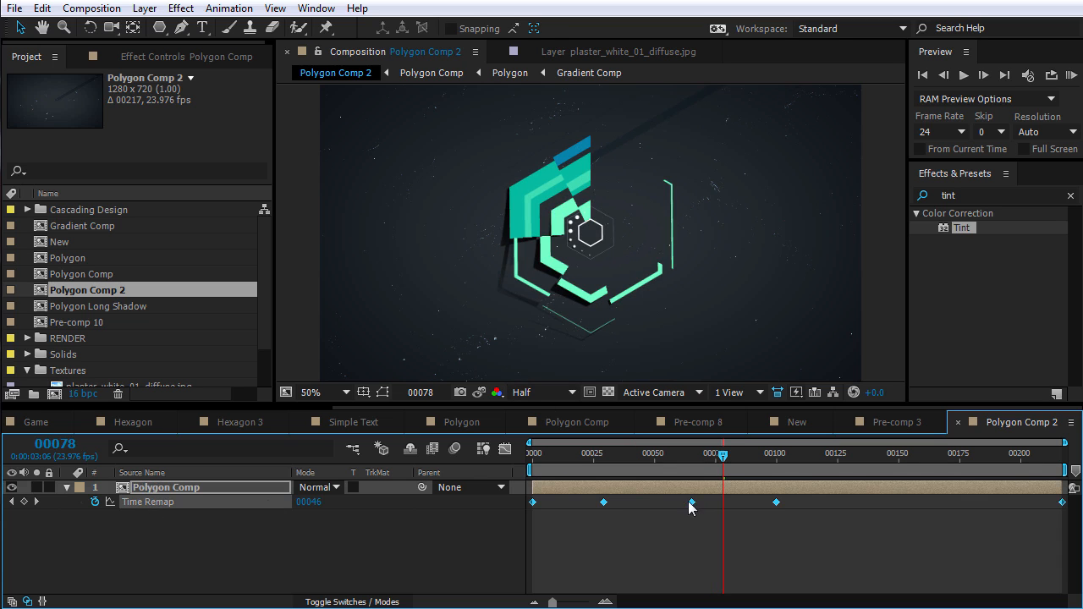
{"action": "left_click", "coordinate": [584, 512]}
{"action": "key", "text": "grave"}
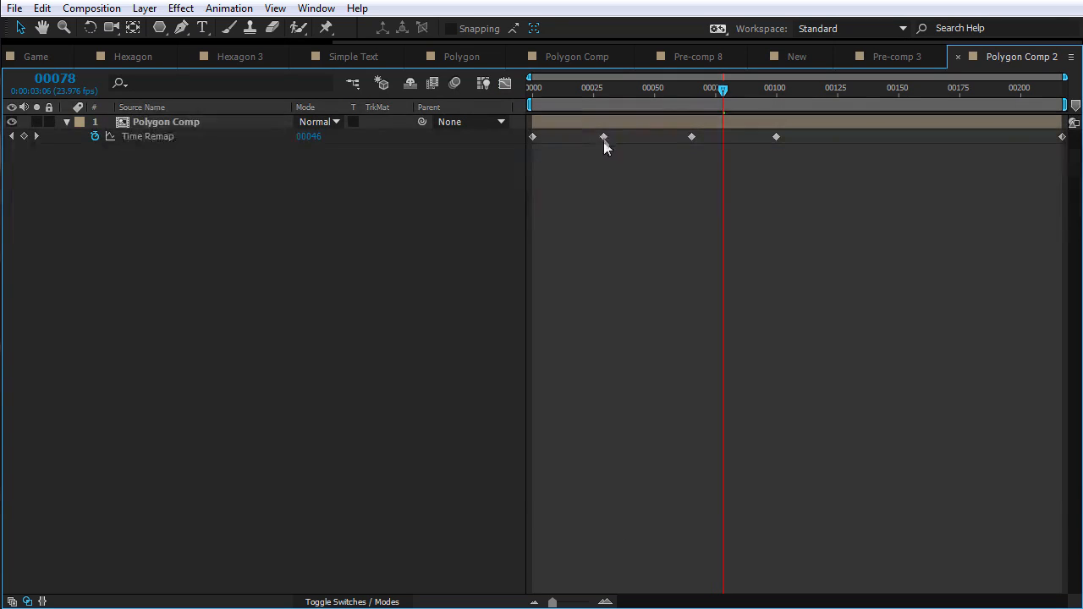
{"action": "left_click", "coordinate": [603, 137]}
{"action": "right_click", "coordinate": [603, 137]}
{"action": "mouse_move", "coordinate": [706, 351]}
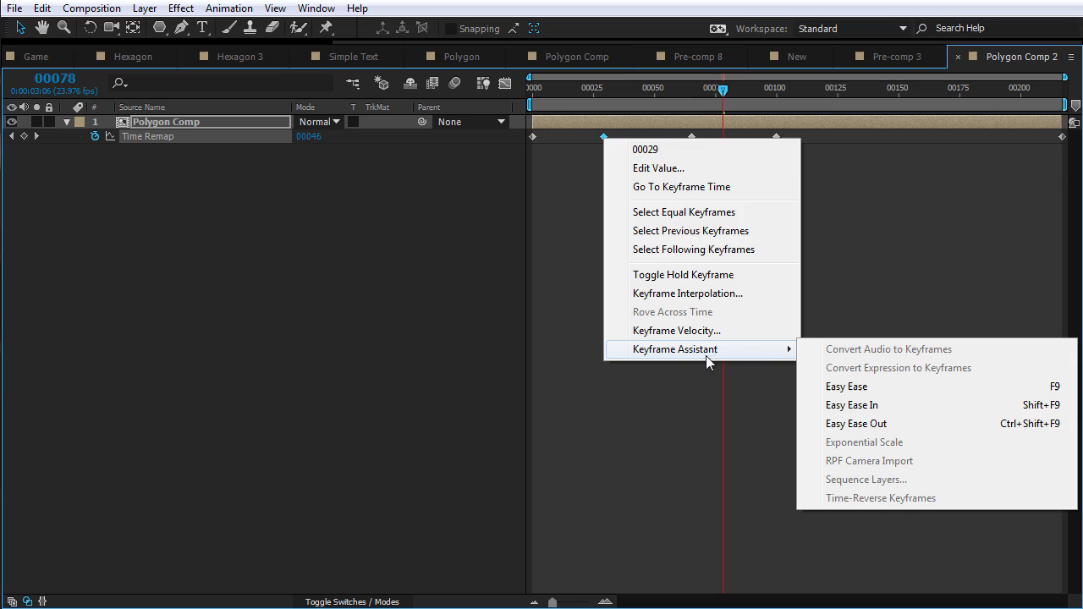
{"action": "left_click", "coordinate": [842, 433]}
Apply Easy Ease In to the Time Remap keyframe at about frame 65
{"action": "right_click", "coordinate": [692, 137]}
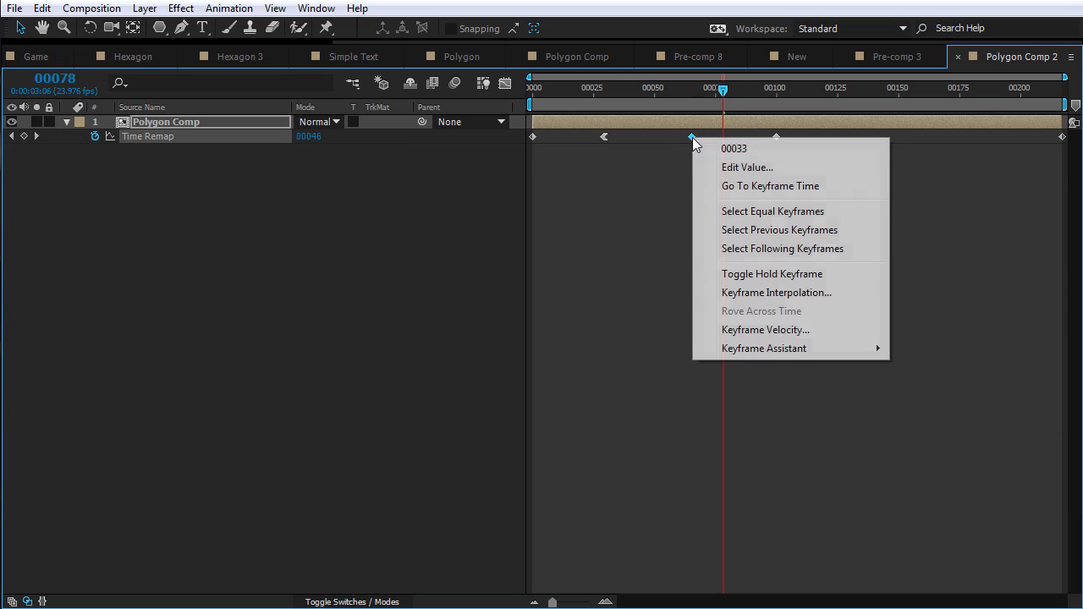
{"action": "mouse_move", "coordinate": [786, 349]}
{"action": "left_click", "coordinate": [922, 404]}
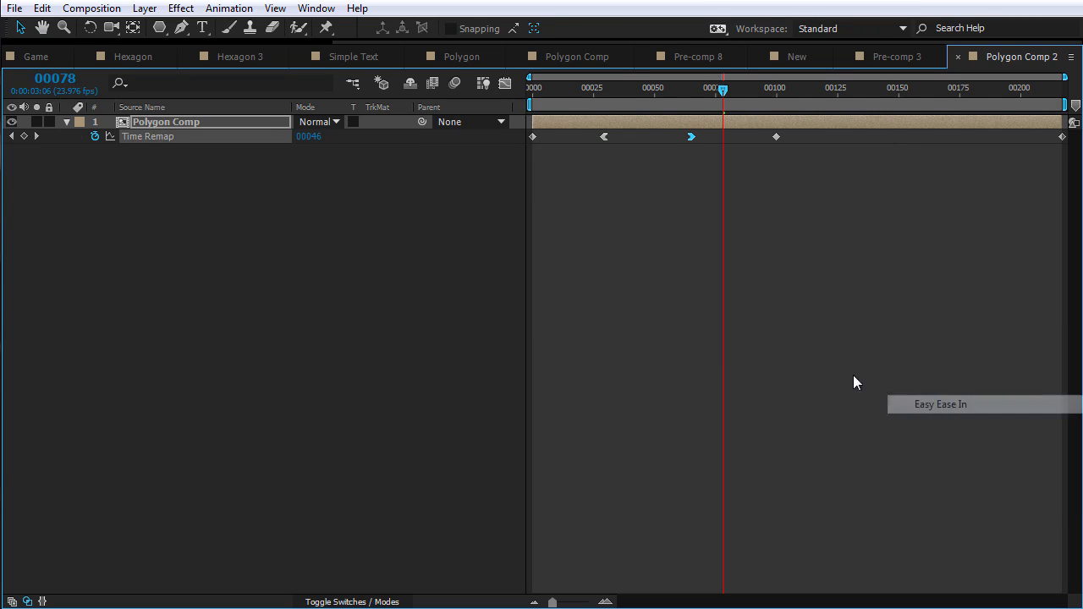
In the Graph Editor, shorten and steepen the frame 29 keyframe's outgoing handle to continue the slope of the incoming curve
{"action": "left_click", "coordinate": [505, 83]}
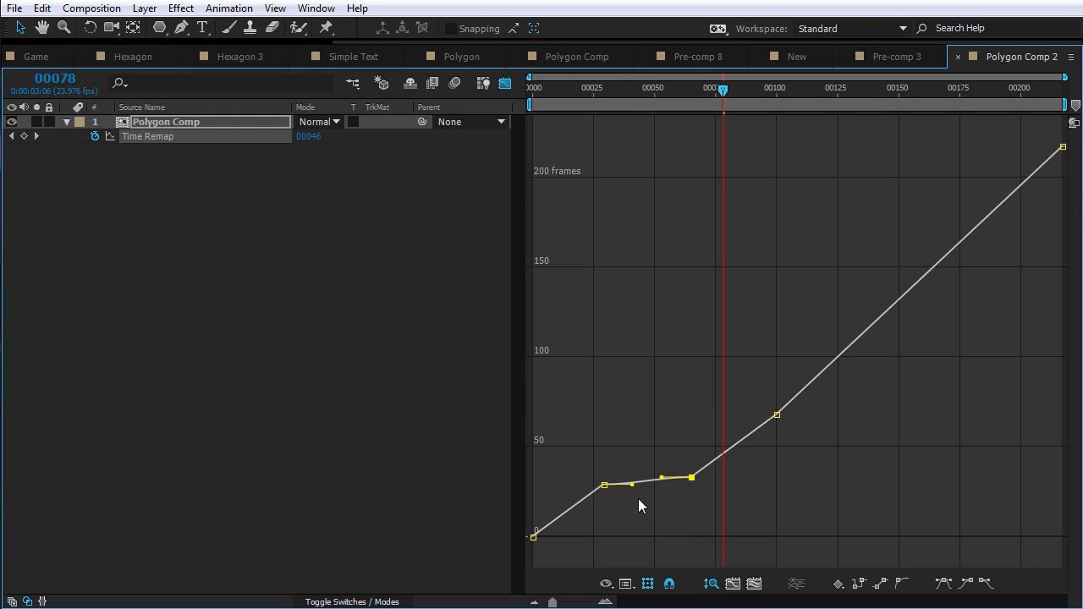
{"action": "key", "text": "equal"}
{"action": "key", "text": "equal"}
{"action": "key", "text": "space"}
{"action": "left_click_drag", "start_coordinate": [627, 505], "coordinate": [802, 383]}
{"action": "left_click_drag", "start_coordinate": [676, 448], "coordinate": [841, 382]}
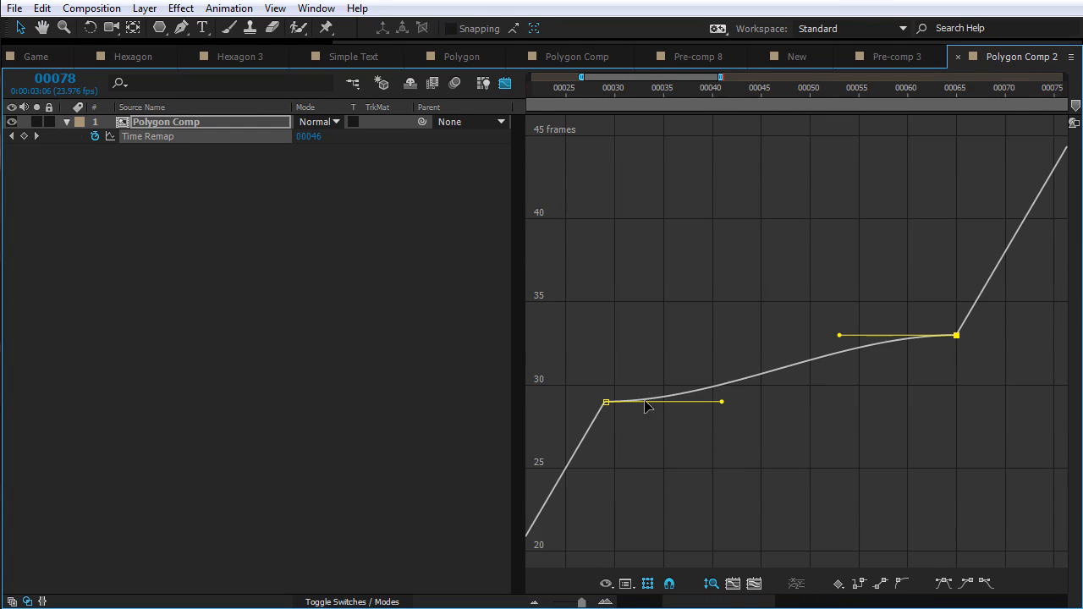
{"action": "left_click_drag", "start_coordinate": [721, 403], "coordinate": [630, 364]}
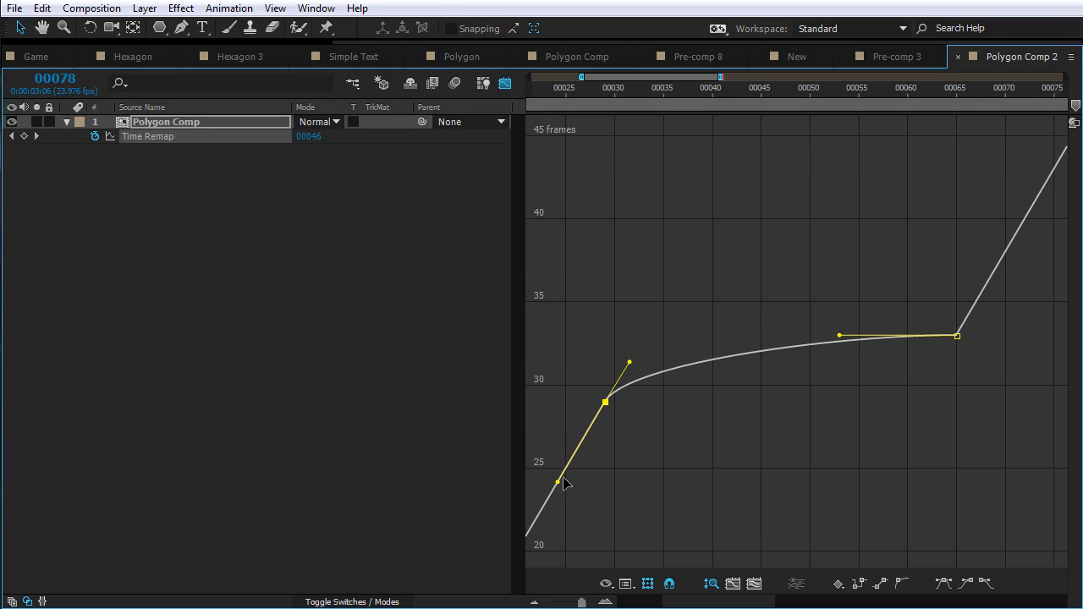
Shorten and angle the frame 65 keyframe's incoming handle to match the steep outgoing slope, and run a RAM preview
{"action": "left_click_drag", "start_coordinate": [836, 336], "coordinate": [934, 369]}
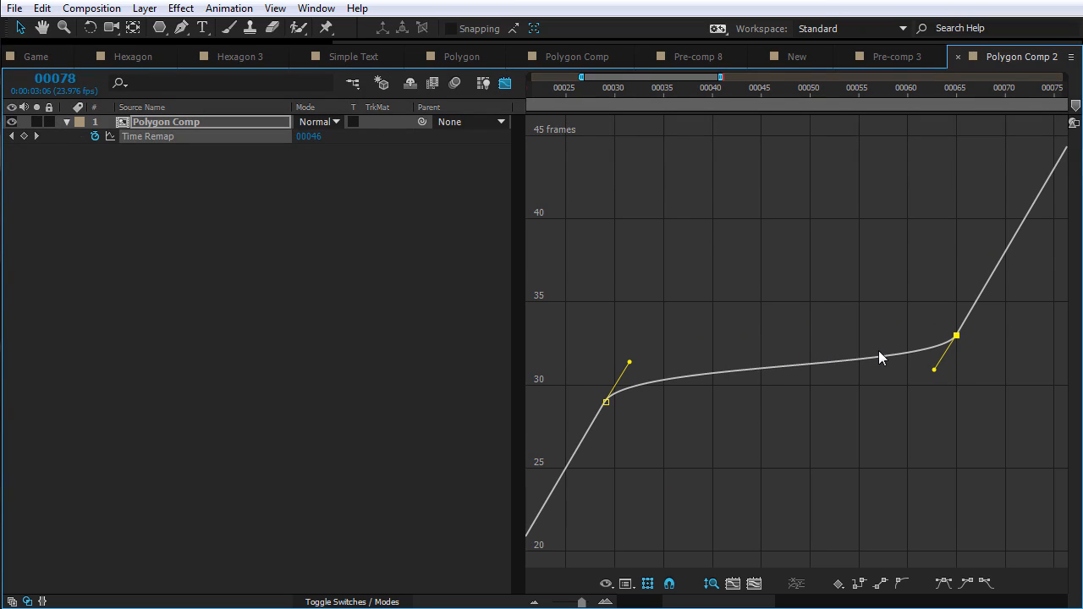
{"action": "mouse_move", "coordinate": [935, 370]}
{"action": "left_mouse_down"}
{"action": "mouse_move", "coordinate": [922, 388]}
{"action": "mouse_move", "coordinate": [930, 381]}
{"action": "left_mouse_up"}
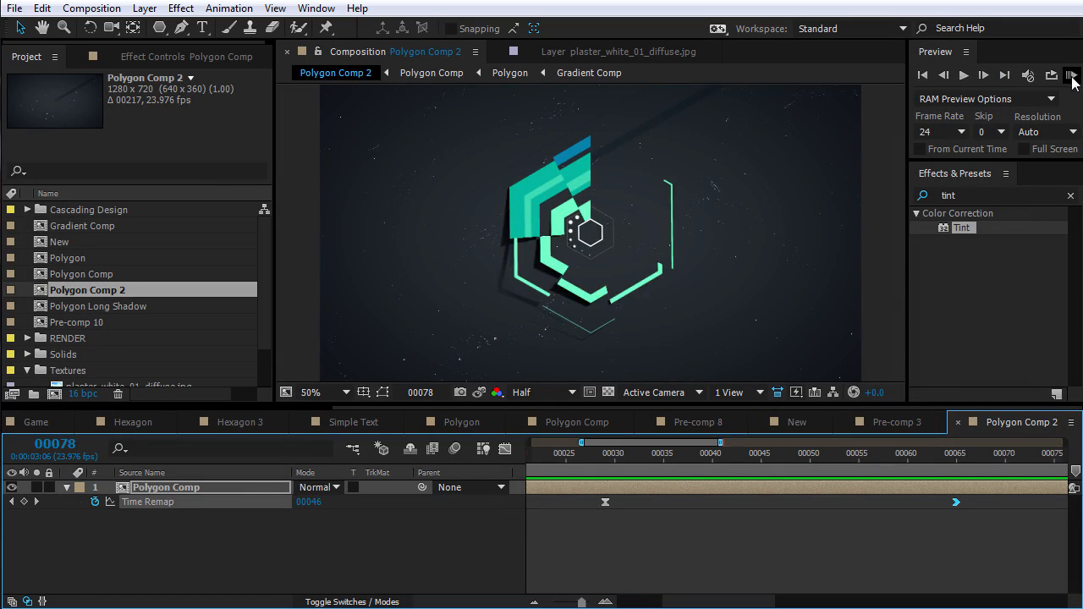
{"action": "left_click", "coordinate": [1071, 76]}
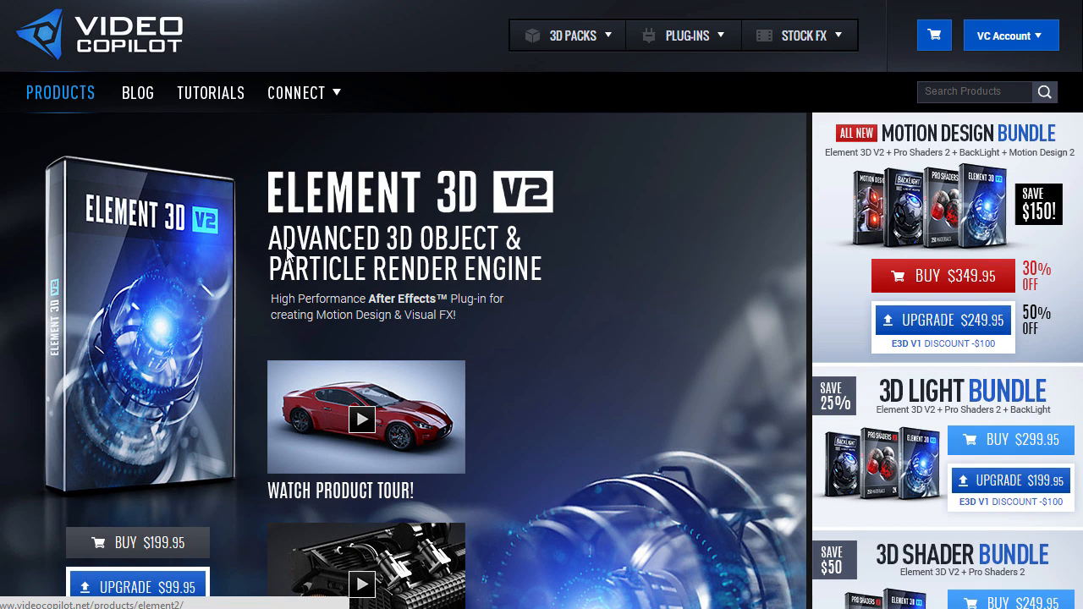
Switch to the Video Copilot website and look through the features on the Element 3D V2 product page
{"action": "scroll", "coordinate": [542, 321], "scroll_direction": "down", "scroll_amount": 15}
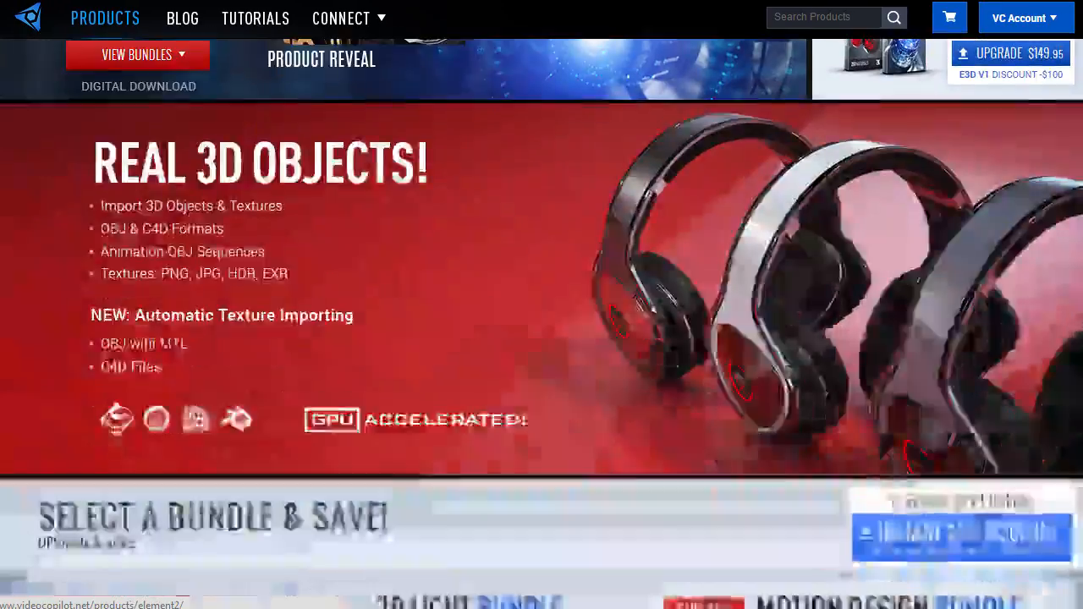
{"action": "scroll", "coordinate": [541, 321], "scroll_direction": "down", "scroll_amount": 10}
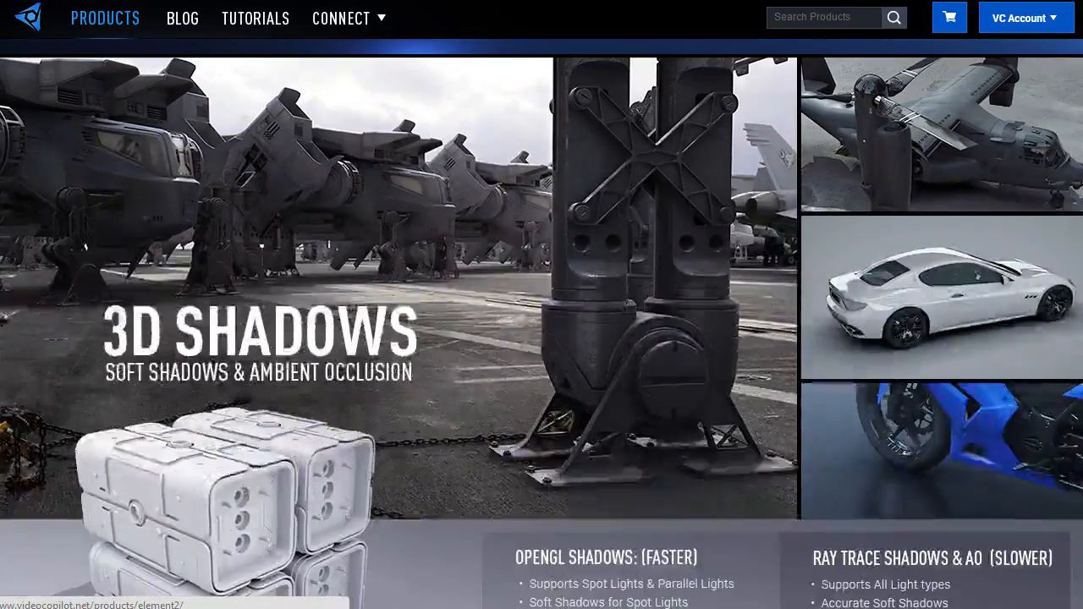
{"action": "scroll", "coordinate": [541, 321], "scroll_direction": "down", "scroll_amount": 8}
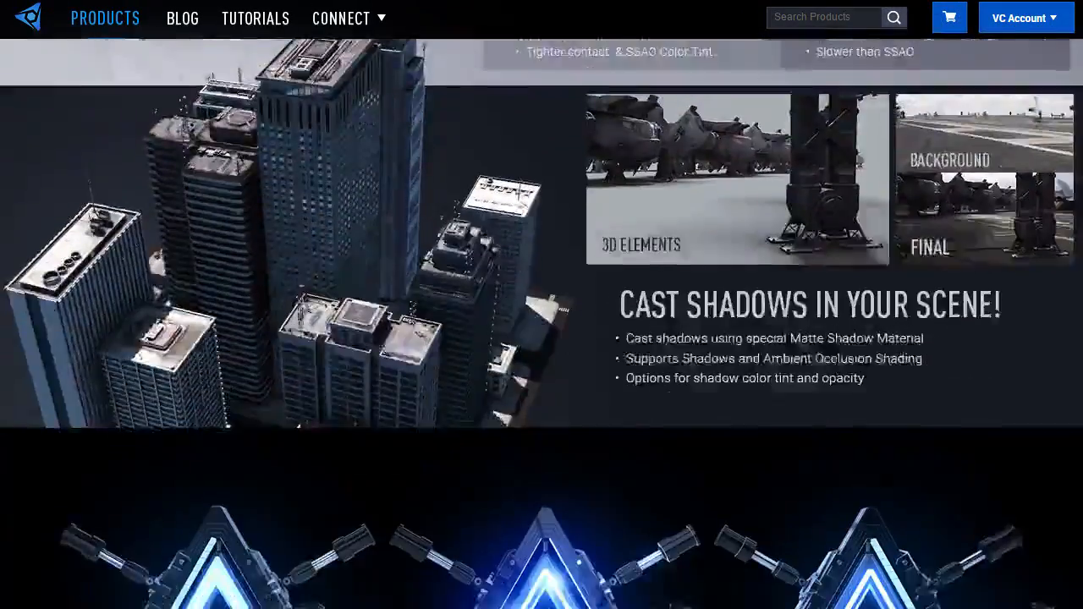
{"action": "scroll", "coordinate": [937, 298], "scroll_direction": "down", "scroll_amount": 1}
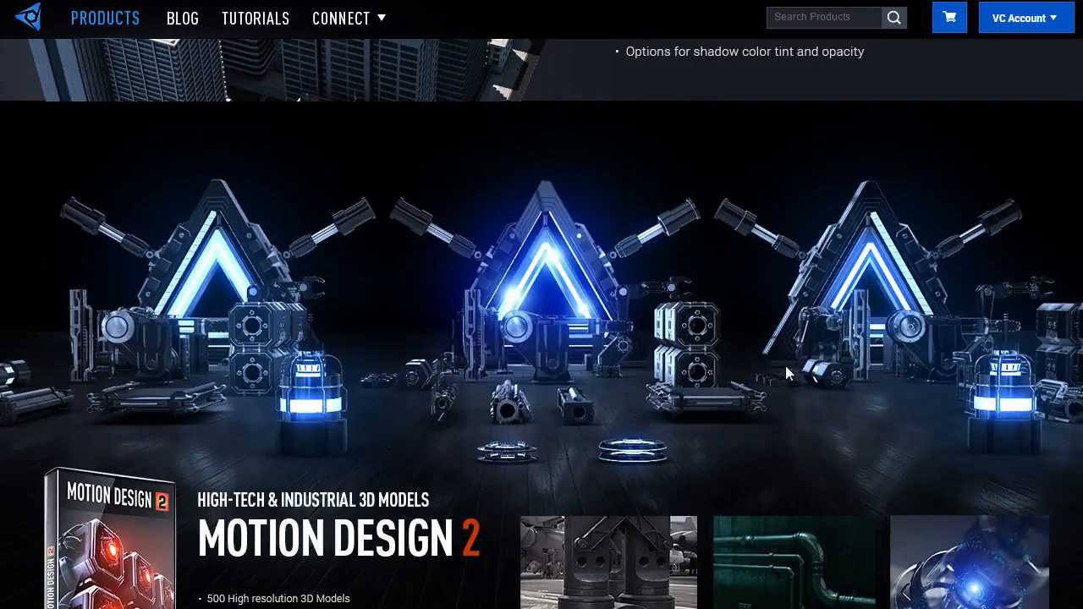
{"action": "scroll", "coordinate": [542, 322], "scroll_direction": "down", "scroll_amount": 10}
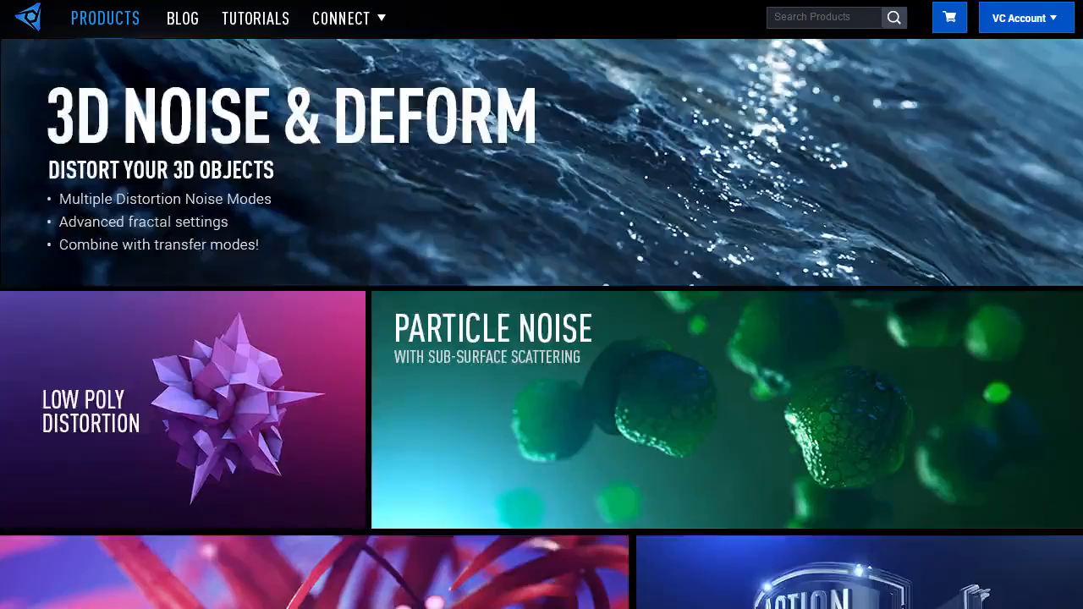
{"action": "scroll", "coordinate": [276, 182], "scroll_direction": "down", "scroll_amount": 1}
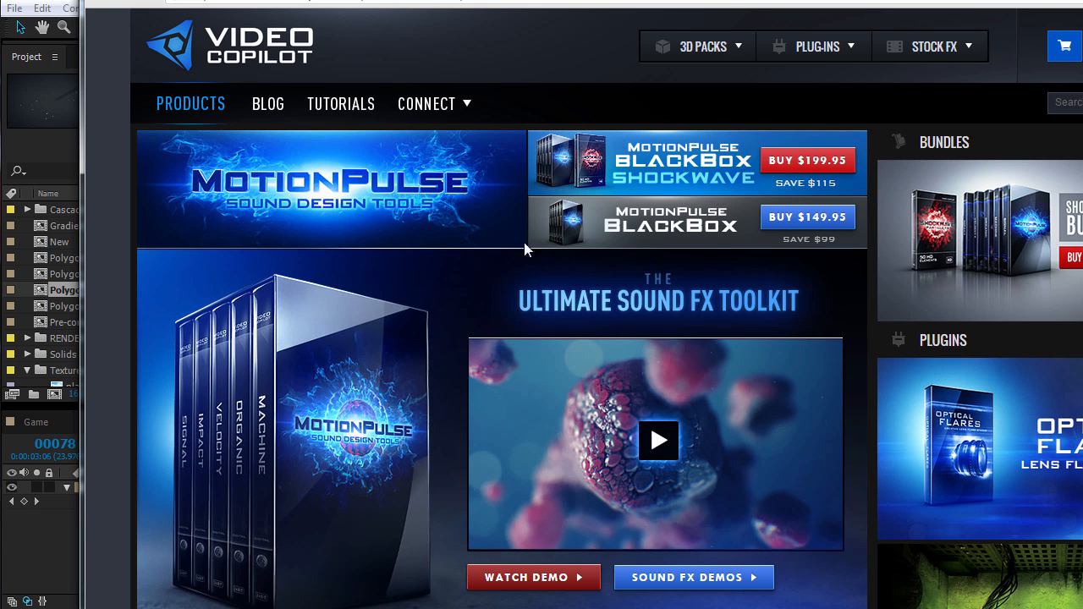
Examine the sound effects toolkit features on the MotionPulse product page
{"action": "scroll", "coordinate": [652, 383], "scroll_direction": "down", "scroll_amount": 1}
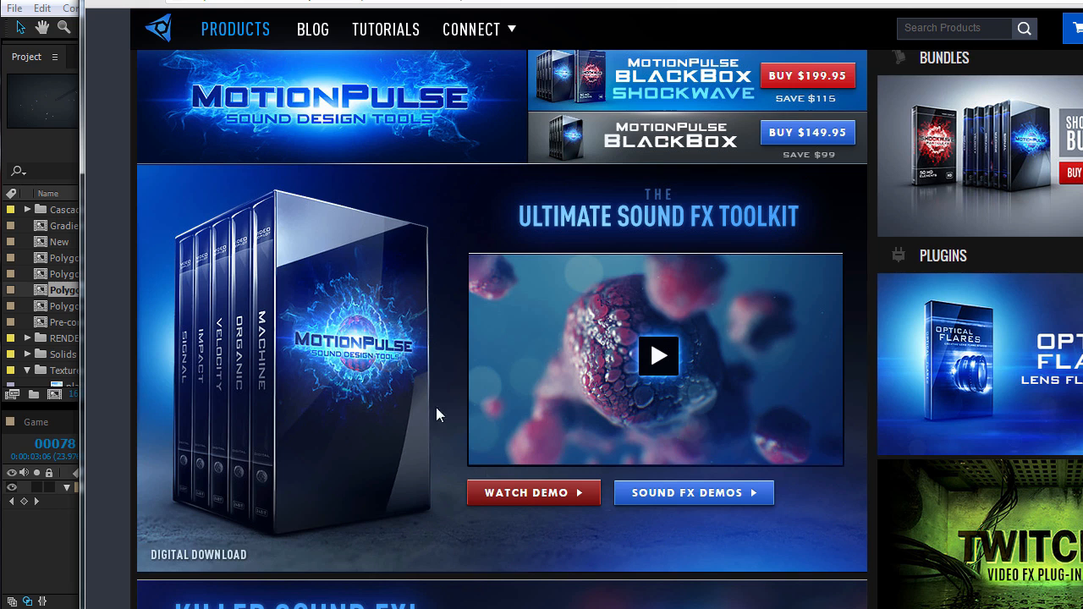
{"action": "scroll", "coordinate": [573, 341], "scroll_direction": "down", "scroll_amount": 2}
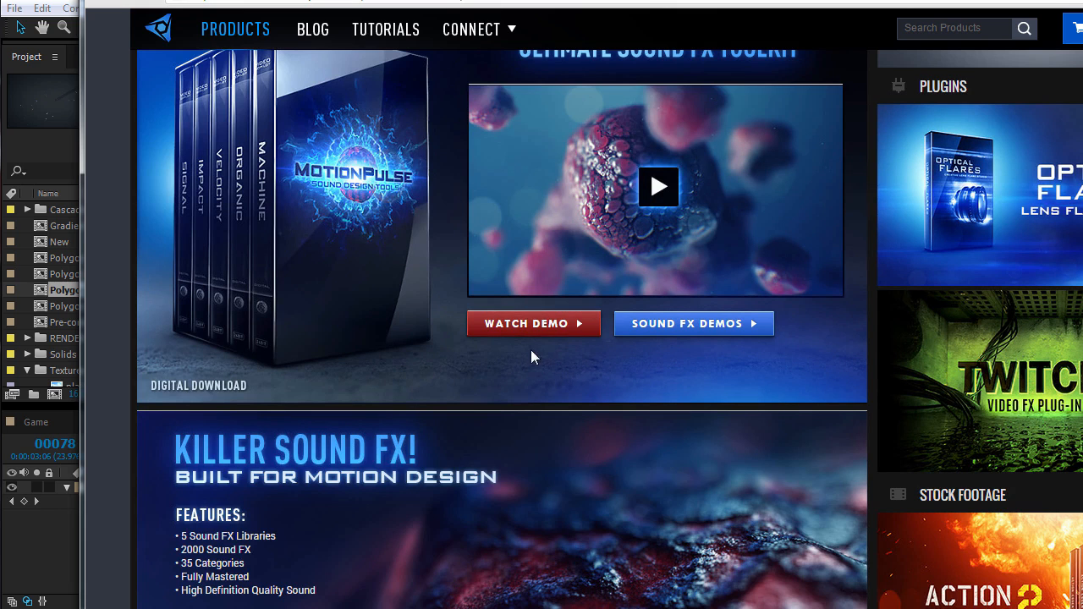
{"action": "scroll", "coordinate": [583, 449], "scroll_direction": "down", "scroll_amount": 2}
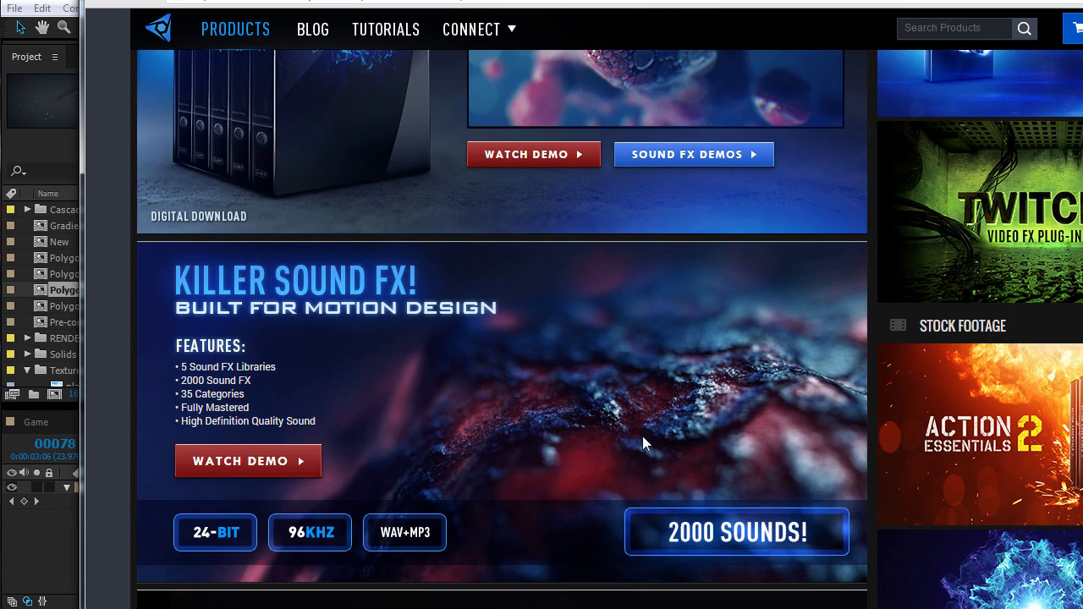